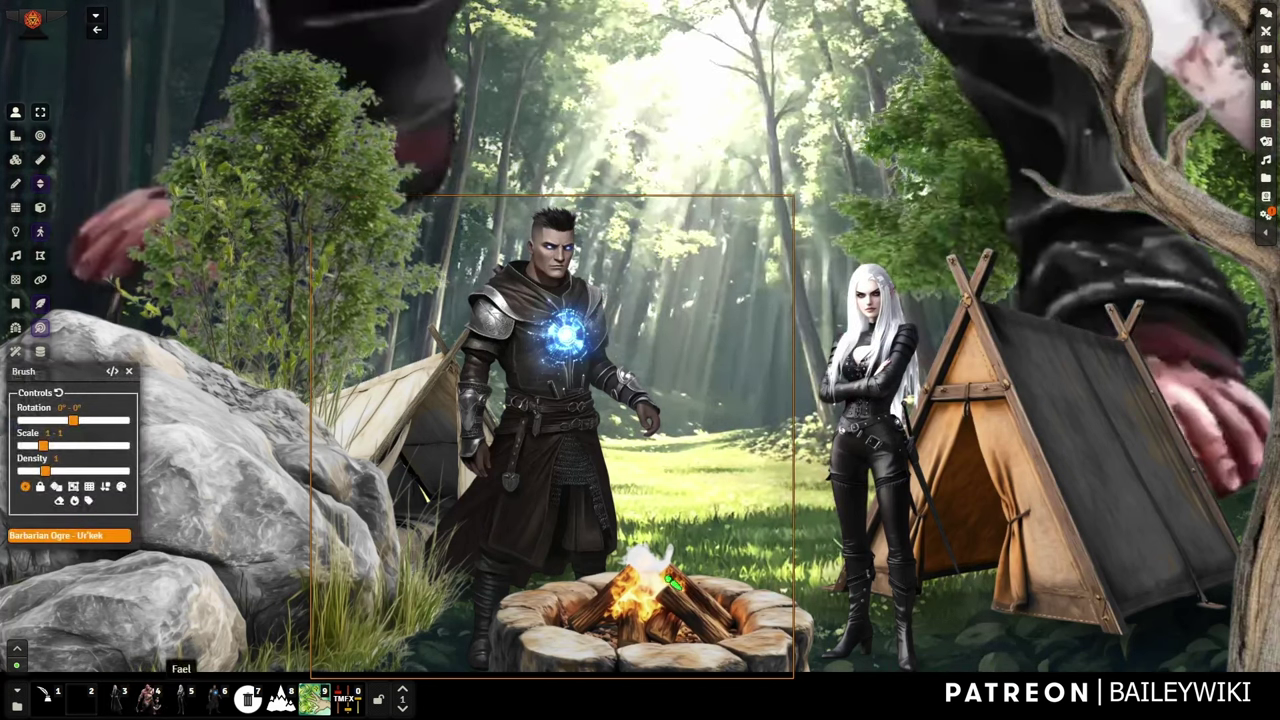
Step: Place the Barbarian Ogre token behind the campfire between the mage and the rogue, and close the preset brush
left_click(715, 621)
scroll(716, 617, "down", 6)
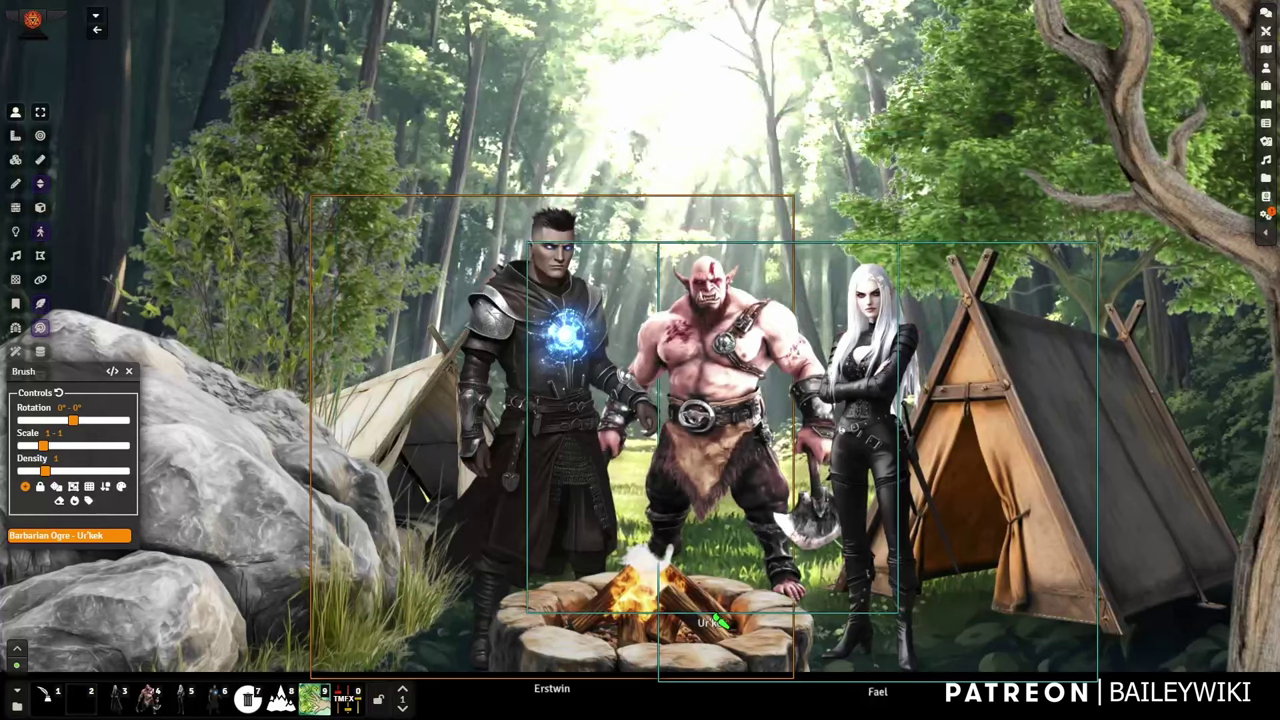
scroll(716, 617, "up", 3)
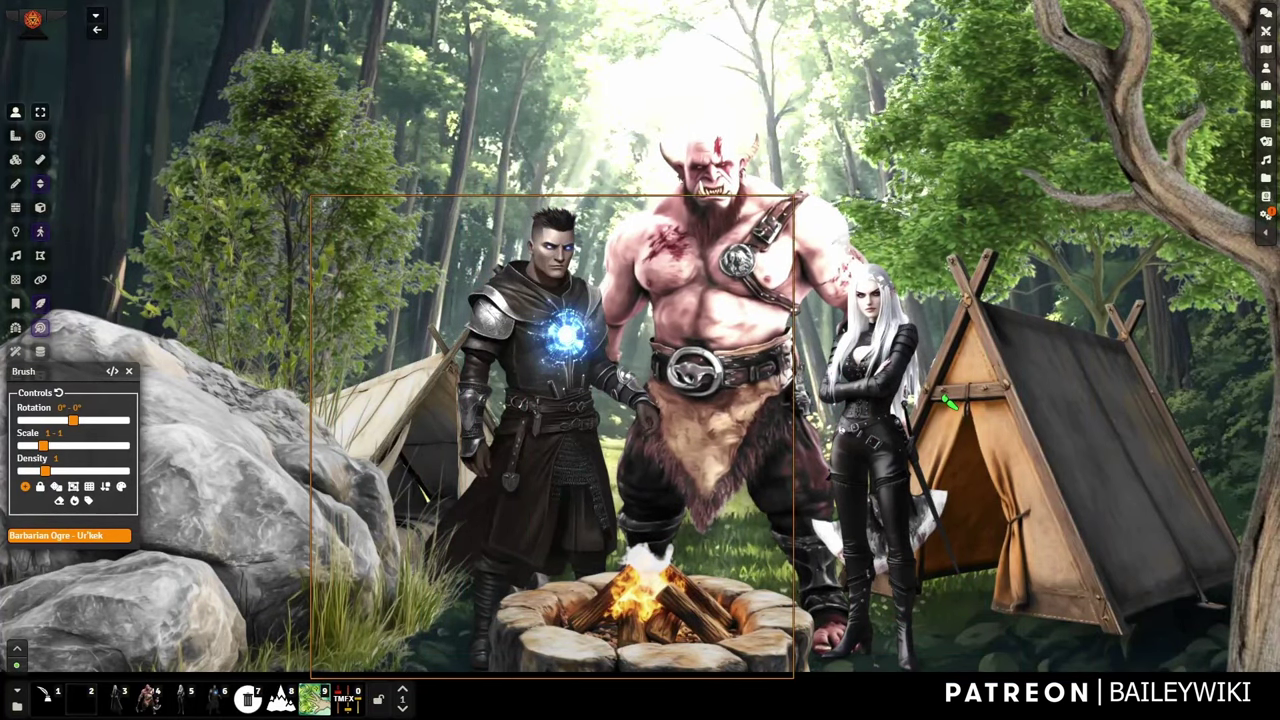
key("Escape")
Step: Move the ogre token behind the leafy bush and rocks, and finally to the far end of the sunlit clearing
left_click_drag(714, 185, 451, 246)
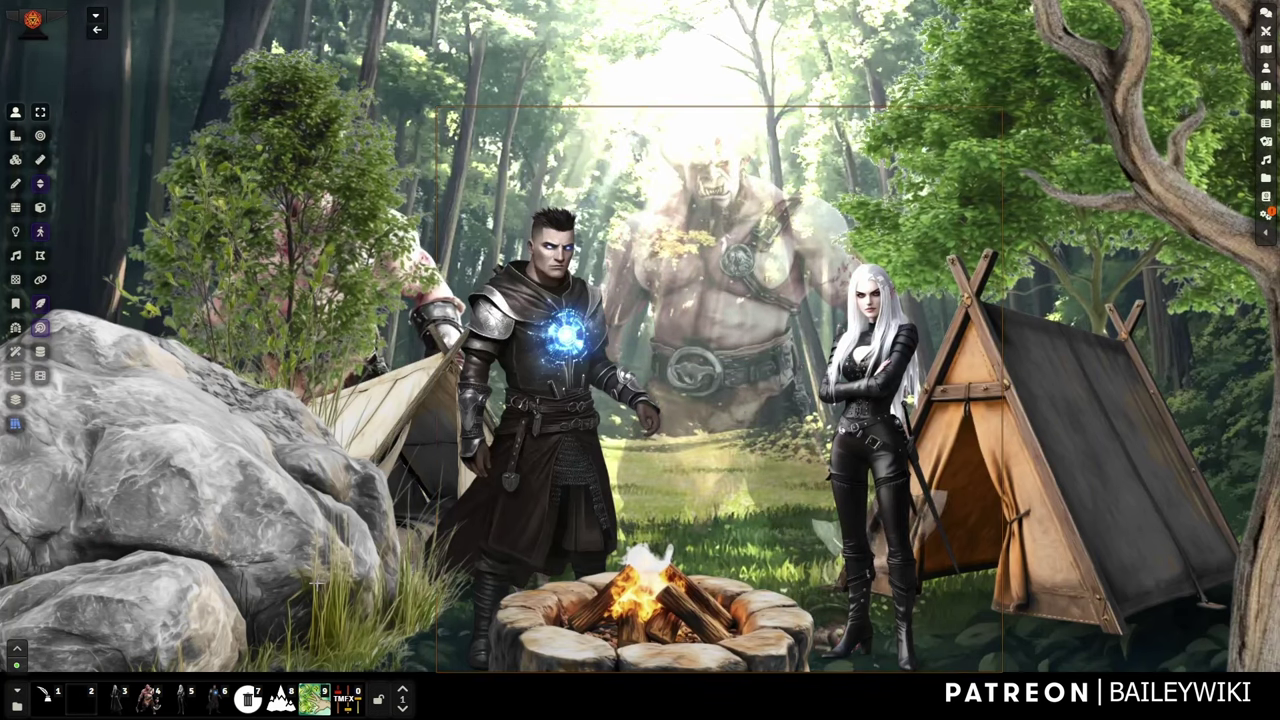
left_click_drag(318, 584, 303, 640)
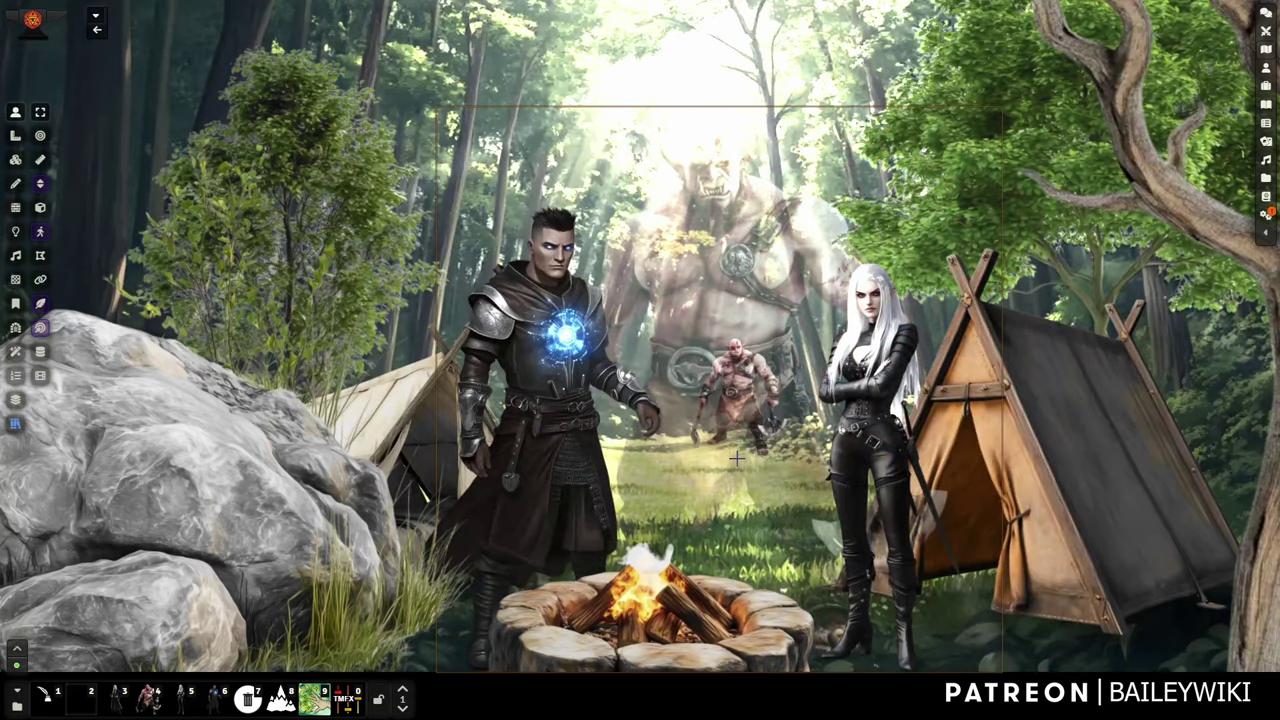
left_click(744, 452)
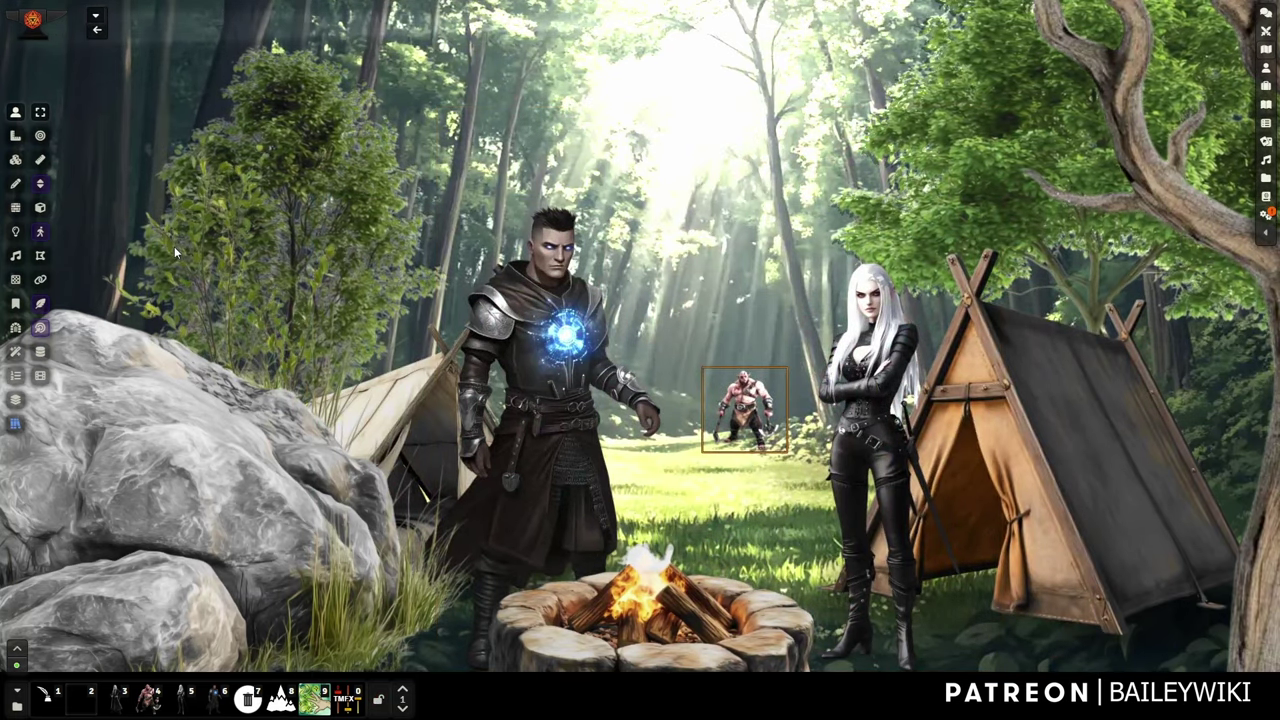
left_click(15, 159)
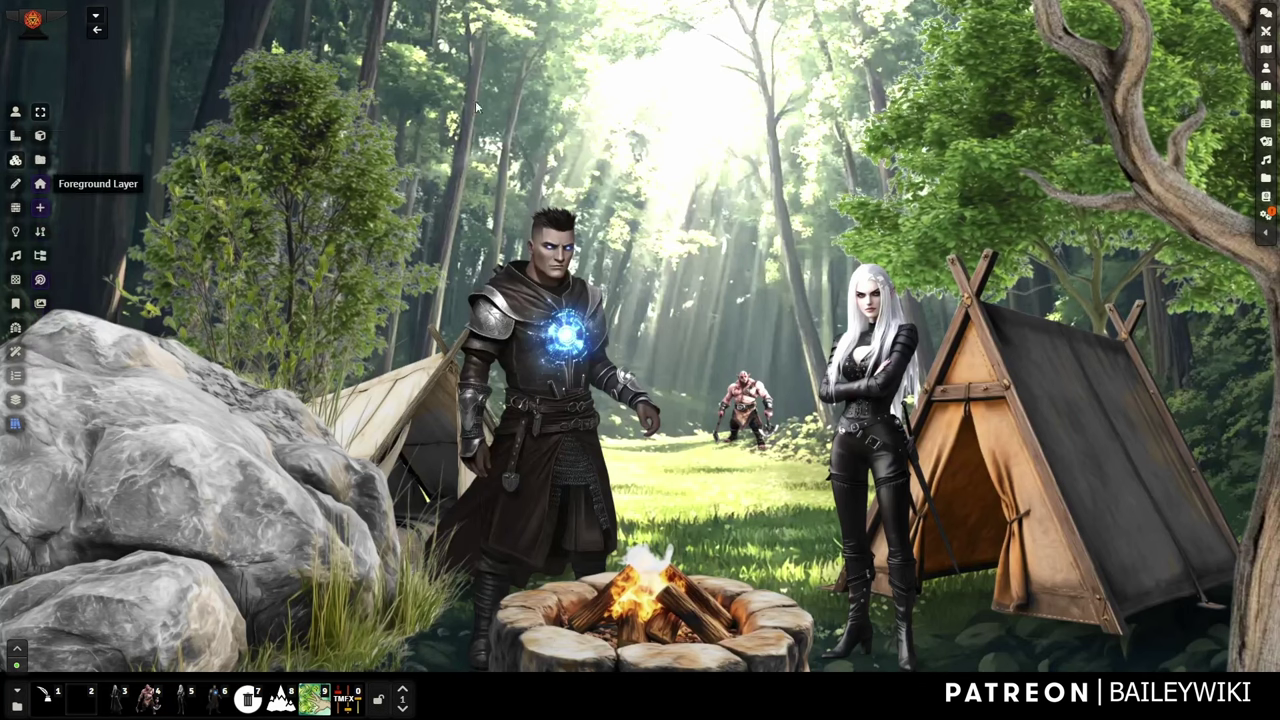
left_click_drag(611, 107, 549, 280)
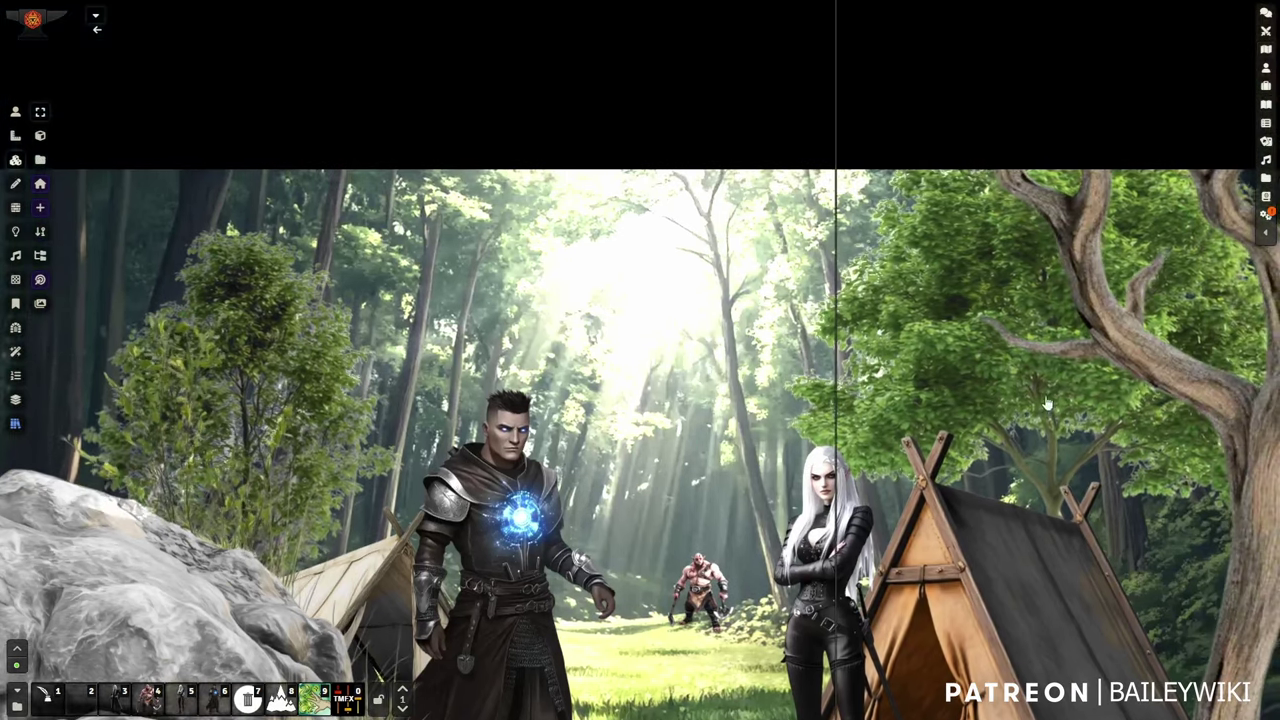
left_click_drag(689, 434, 757, 191)
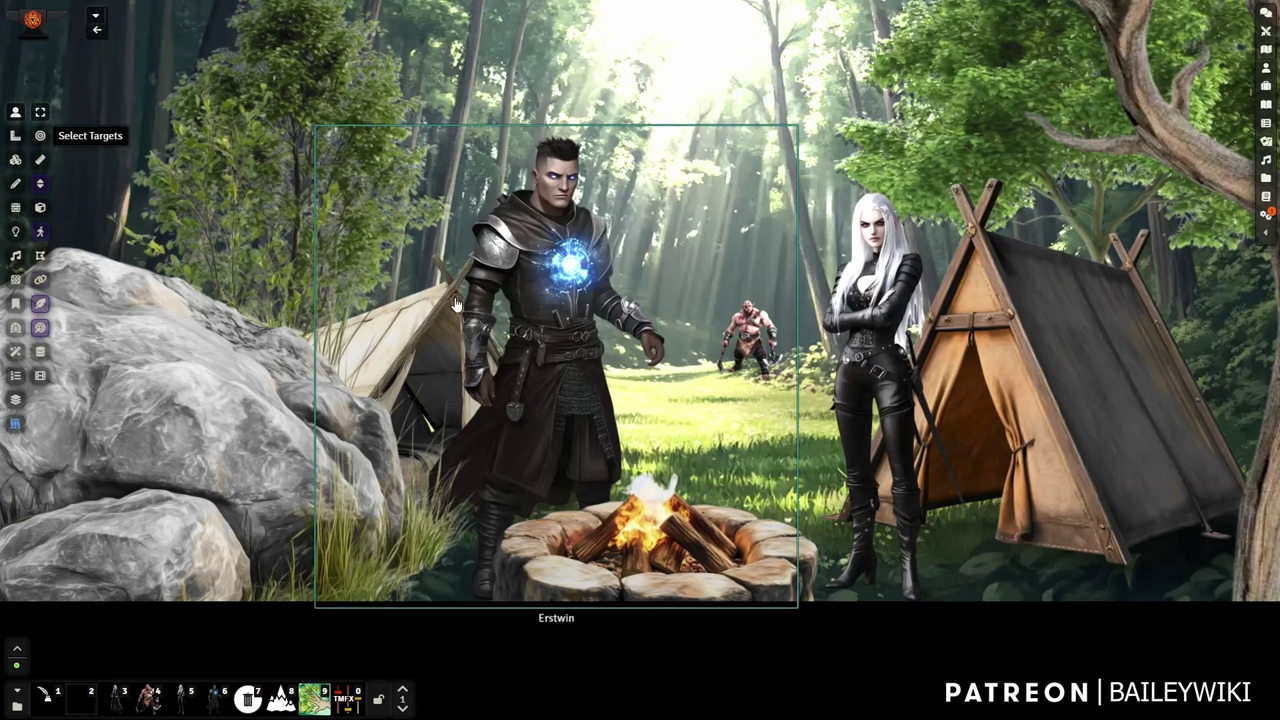
Step: Change the rogue token's image to the laughing pose, bw_rogue_01_pose_03.webp, and update the token
right_click(884, 330)
right_click(884, 330)
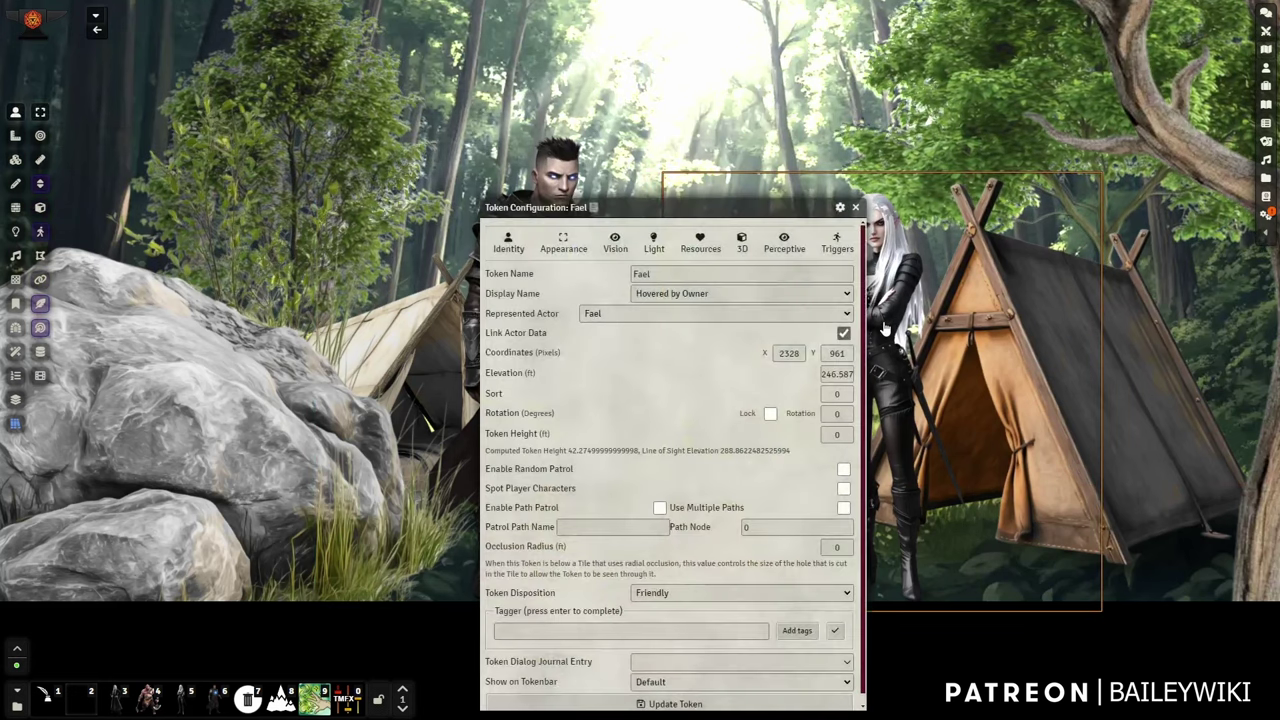
left_click(561, 255)
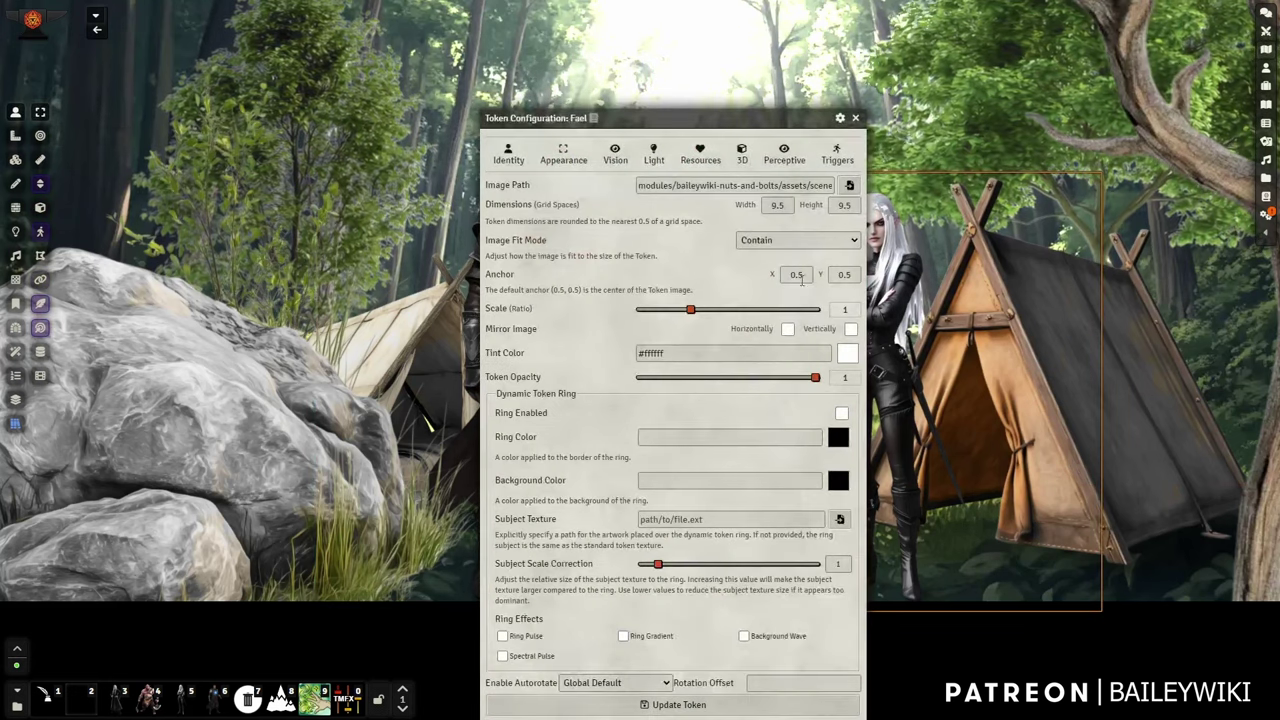
left_click(850, 186)
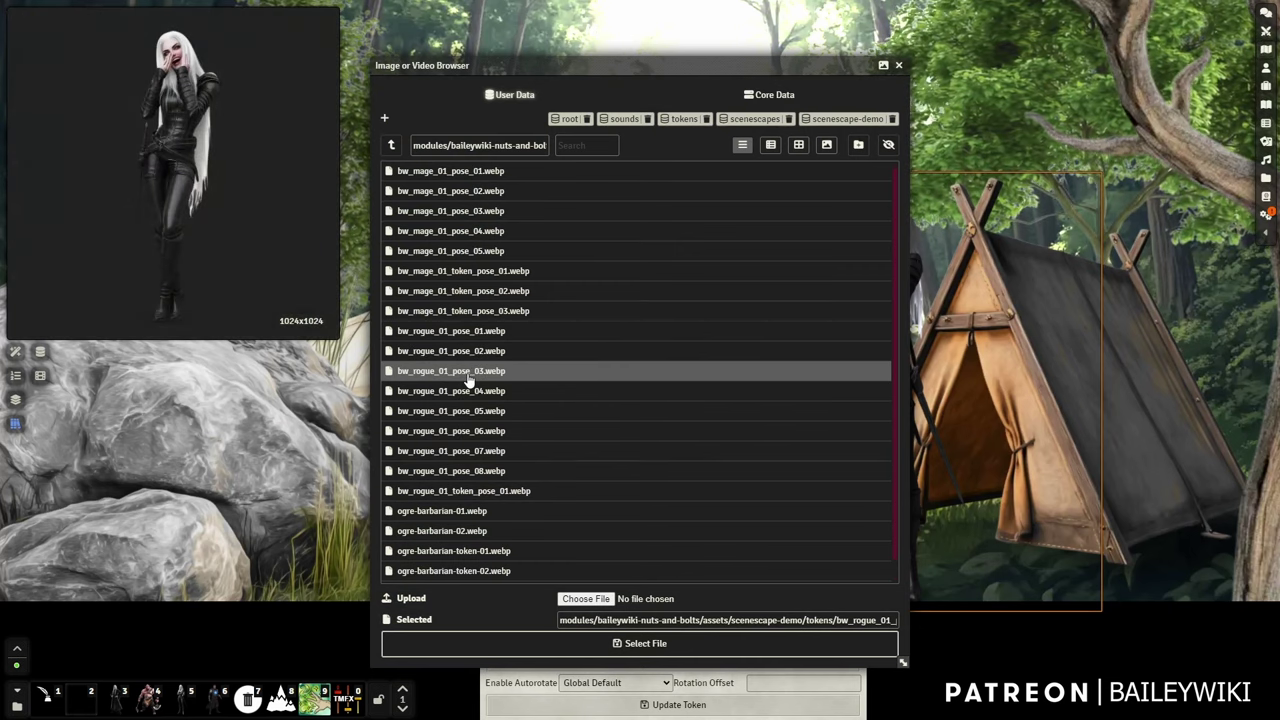
left_click(640, 648)
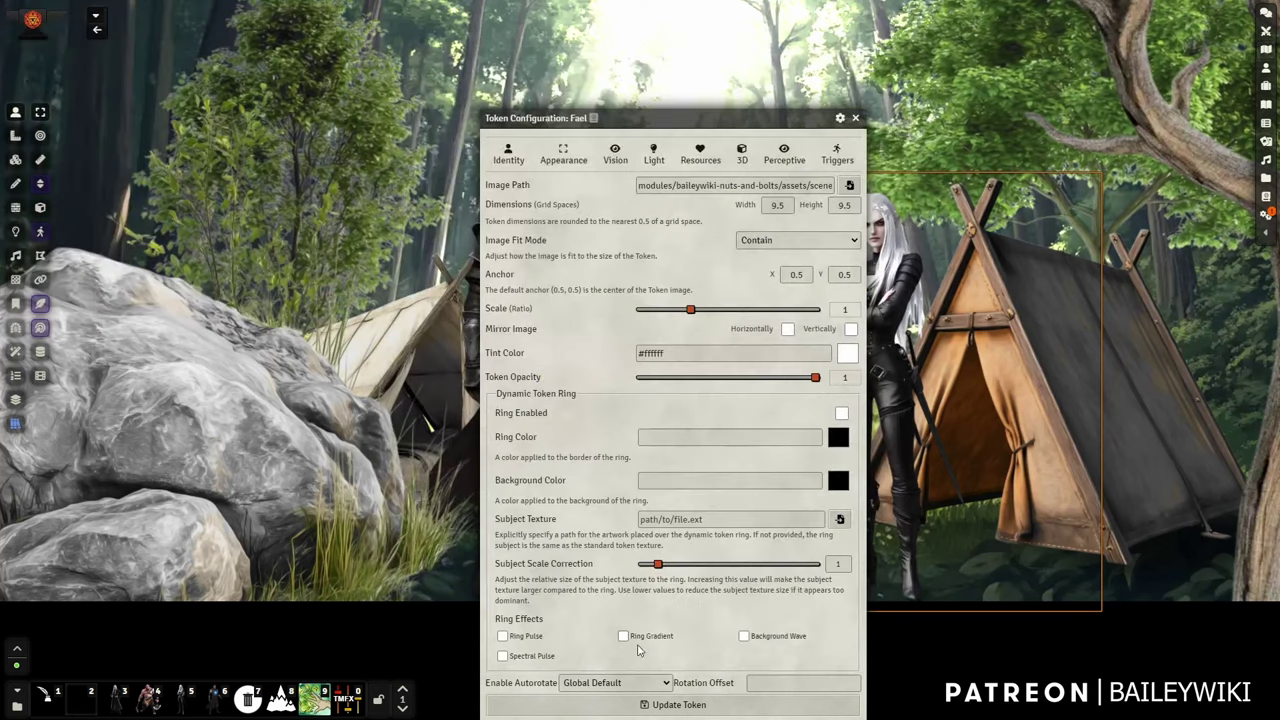
left_click(680, 705)
scroll(765, 362, "up", 5)
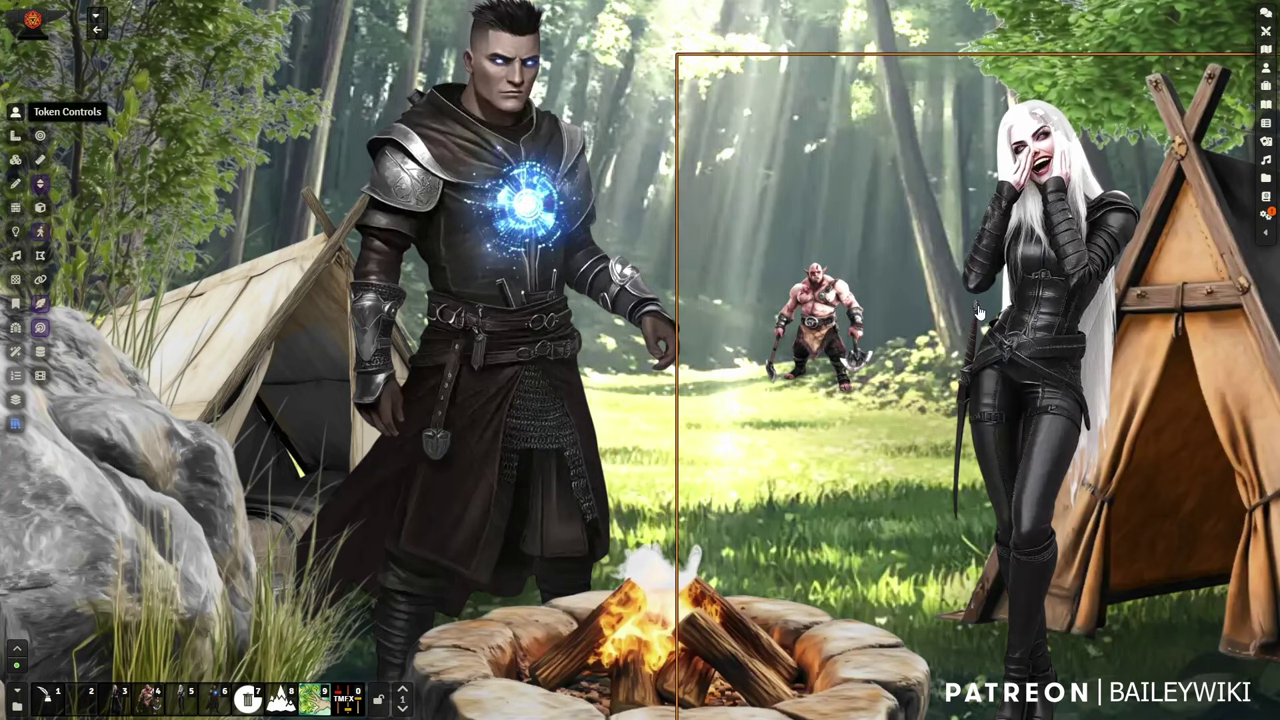
Step: Replace the rogue token's image with the seated pose bw_rogue_01_pose_07.webp and update the token
double_click(979, 313)
left_click(841, 186)
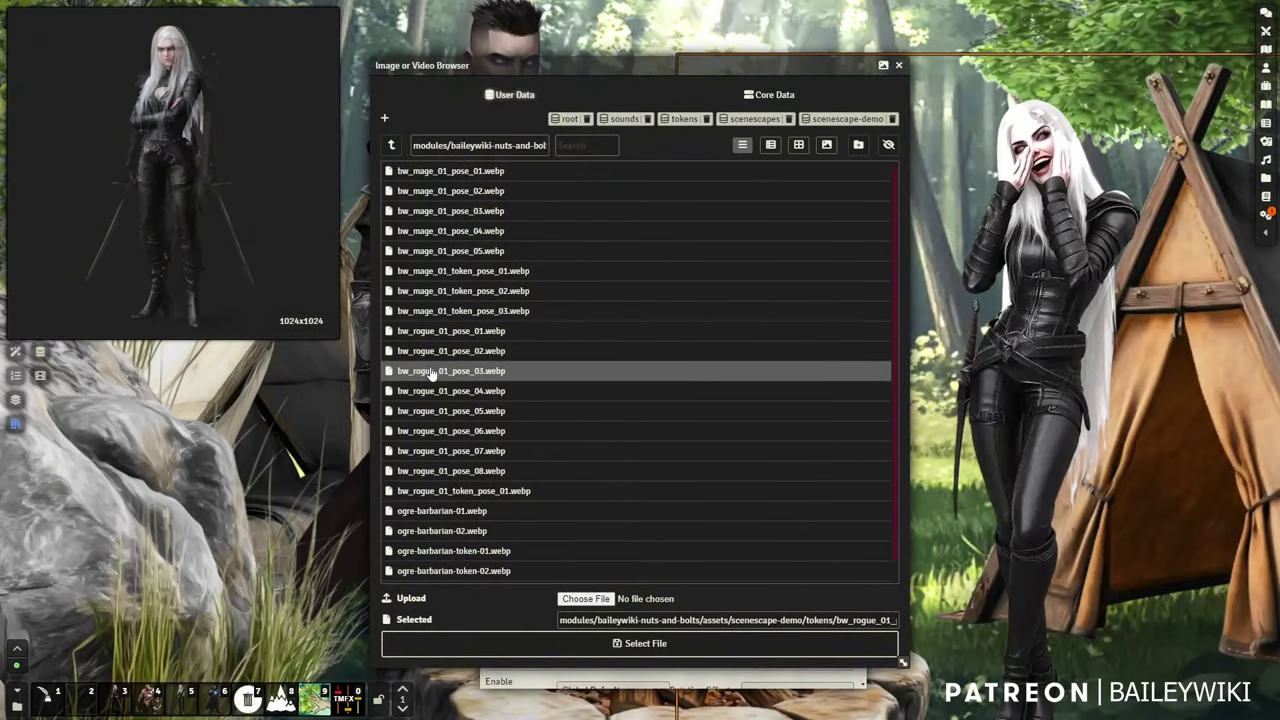
left_click(421, 458)
left_click(648, 644)
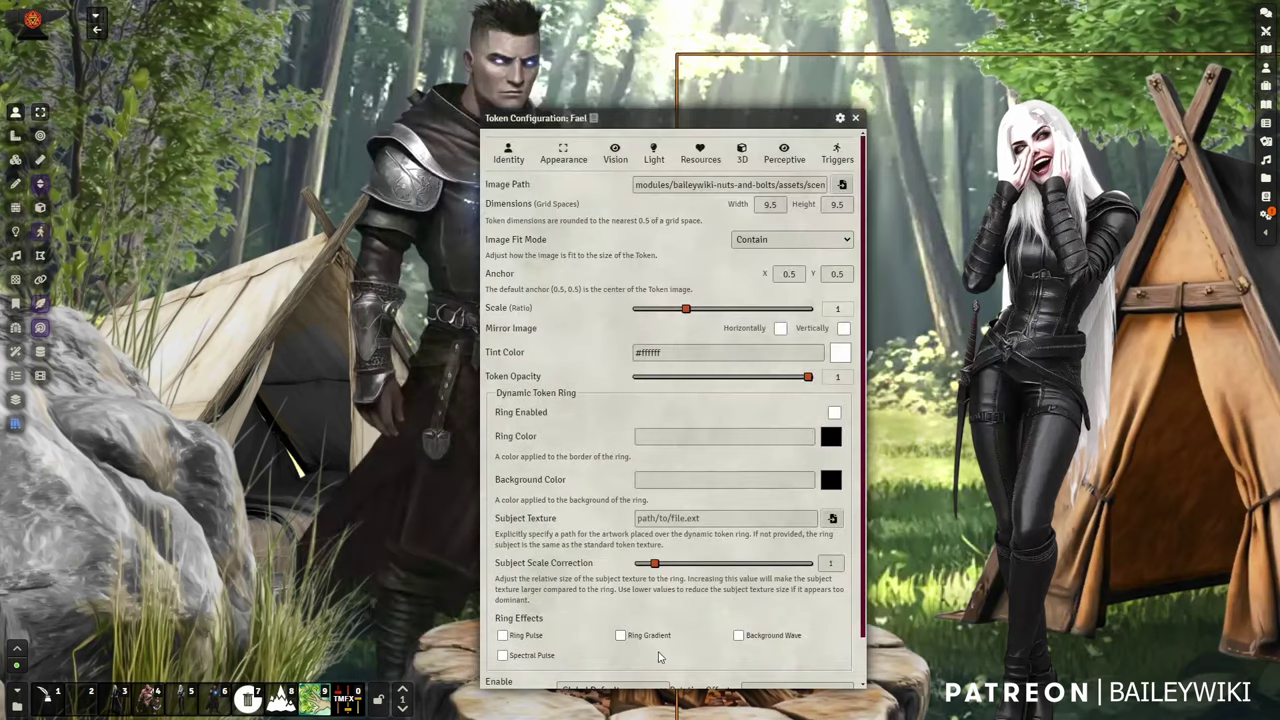
scroll(644, 672, "down", 2)
left_click(660, 700)
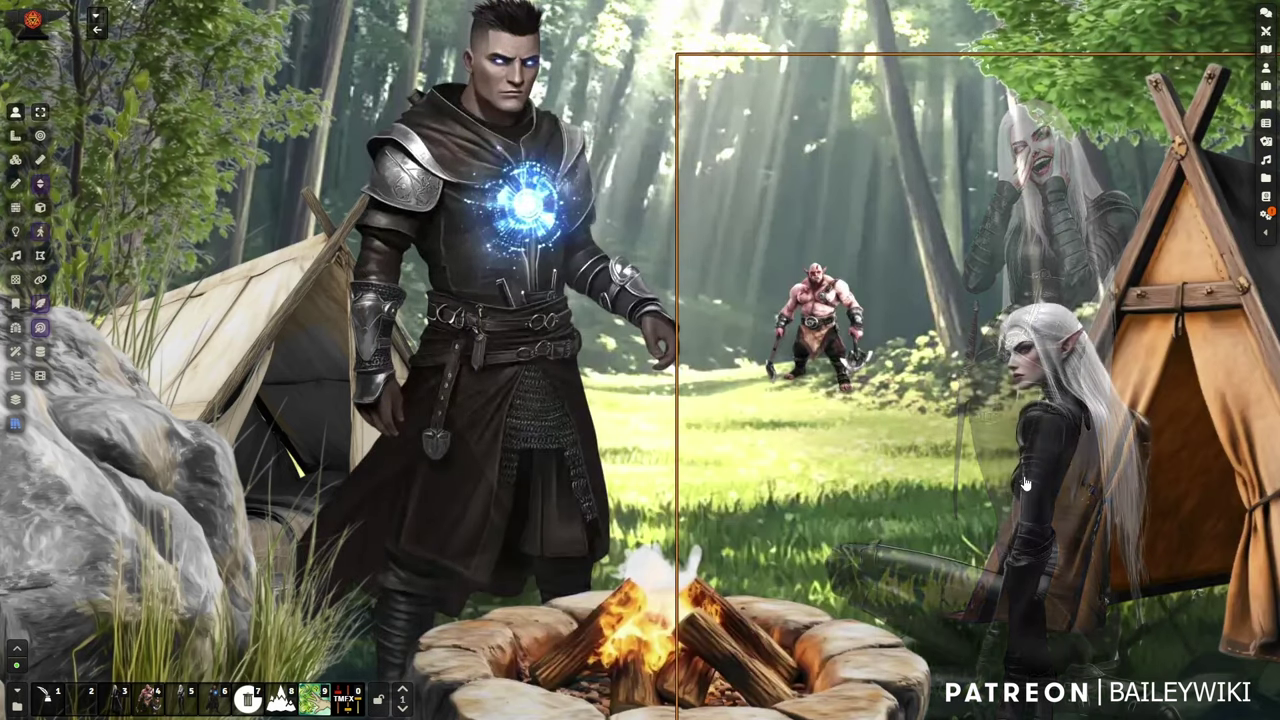
scroll(1000, 525, "down", 3)
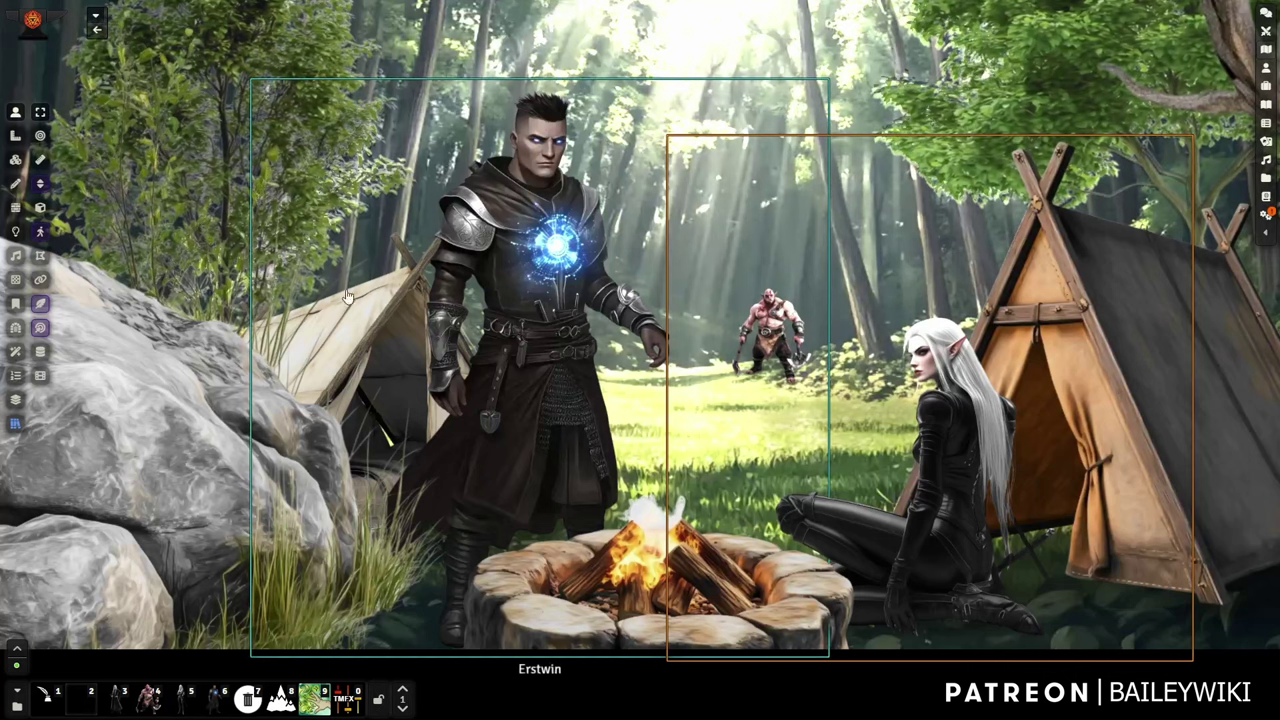
Step: Change the mage token's image to the laughing, raised-arms pose bw_mage_01_pose_03.webp and update the token
right_click(530, 290)
right_click(530, 290)
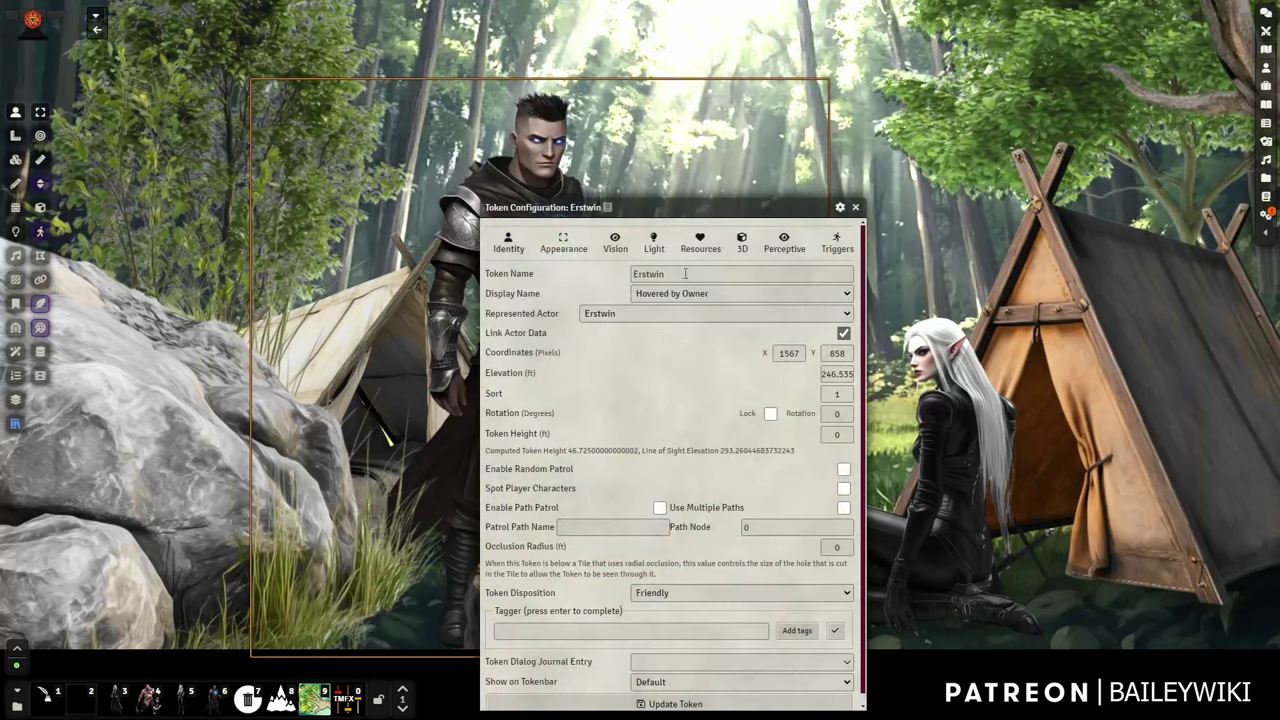
left_click(565, 243)
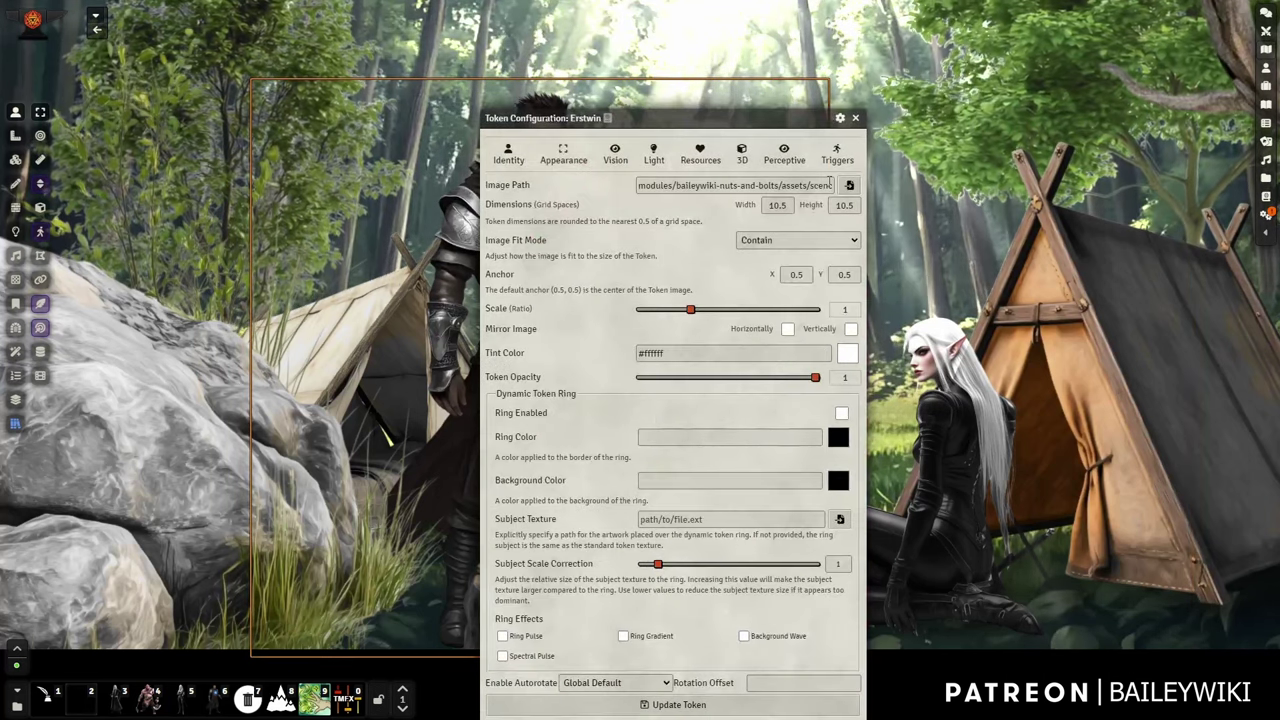
left_click(850, 190)
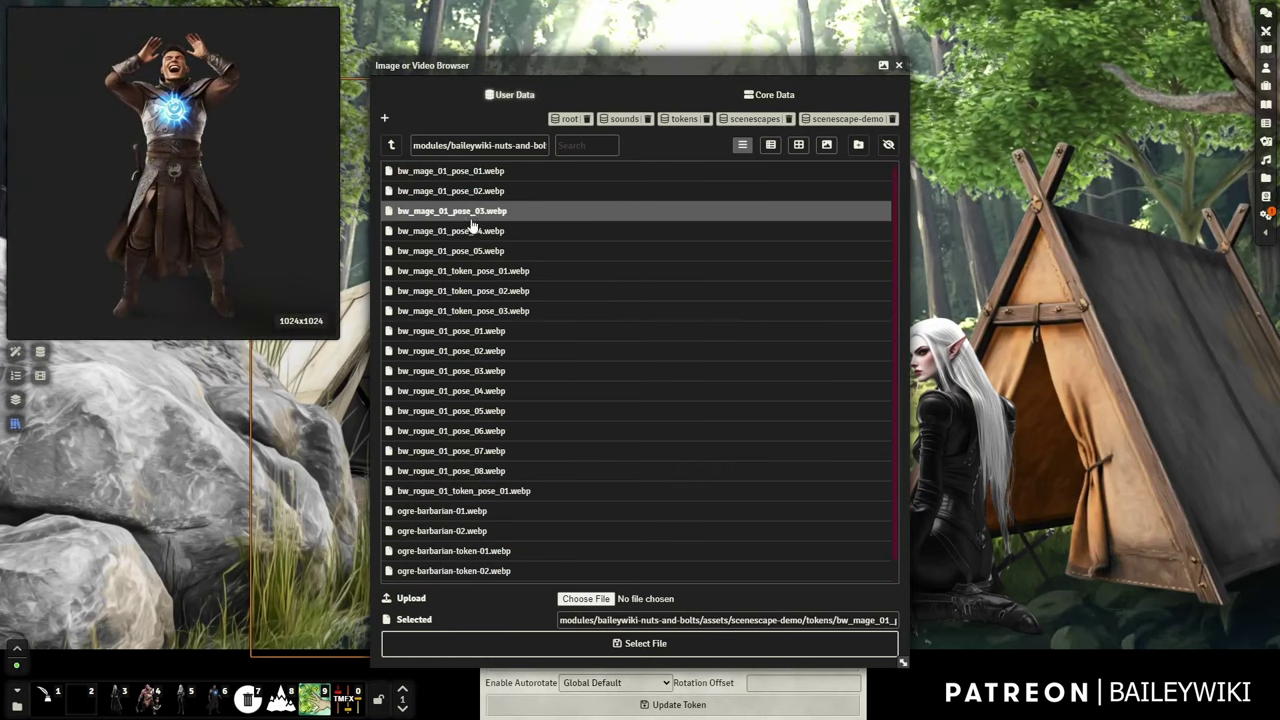
left_click(645, 643)
left_click(679, 704)
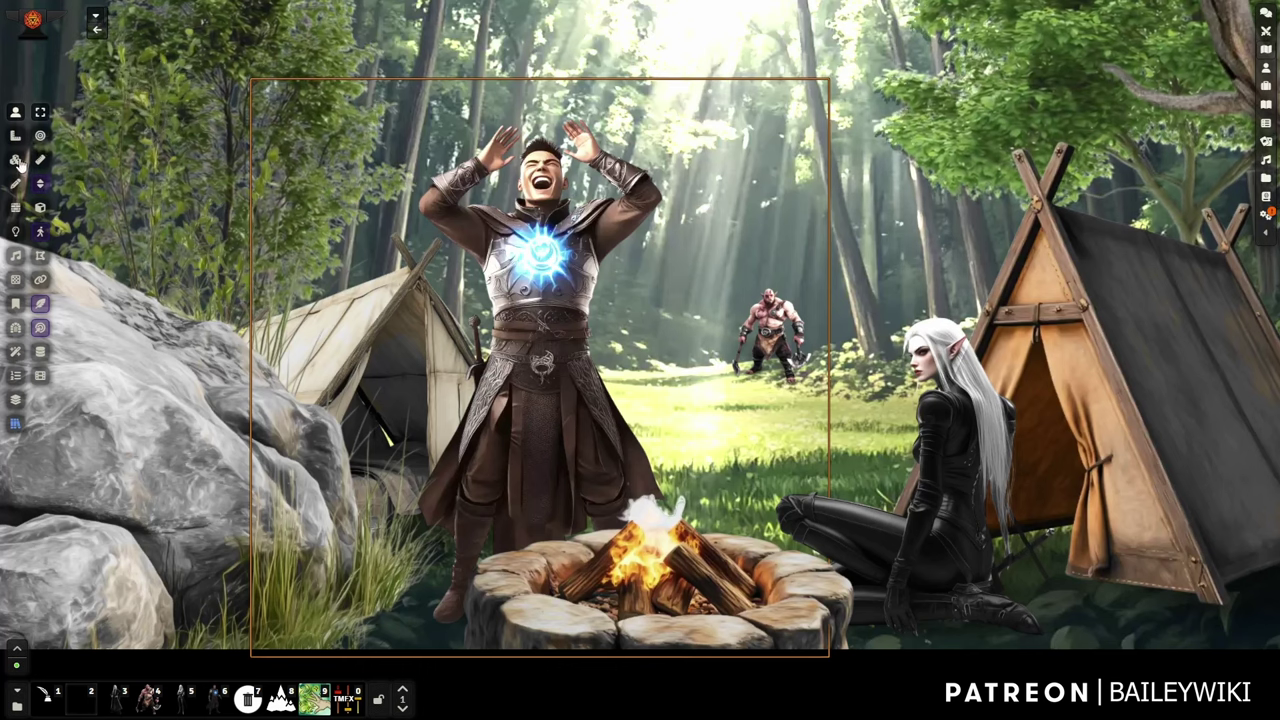
left_click(15, 160)
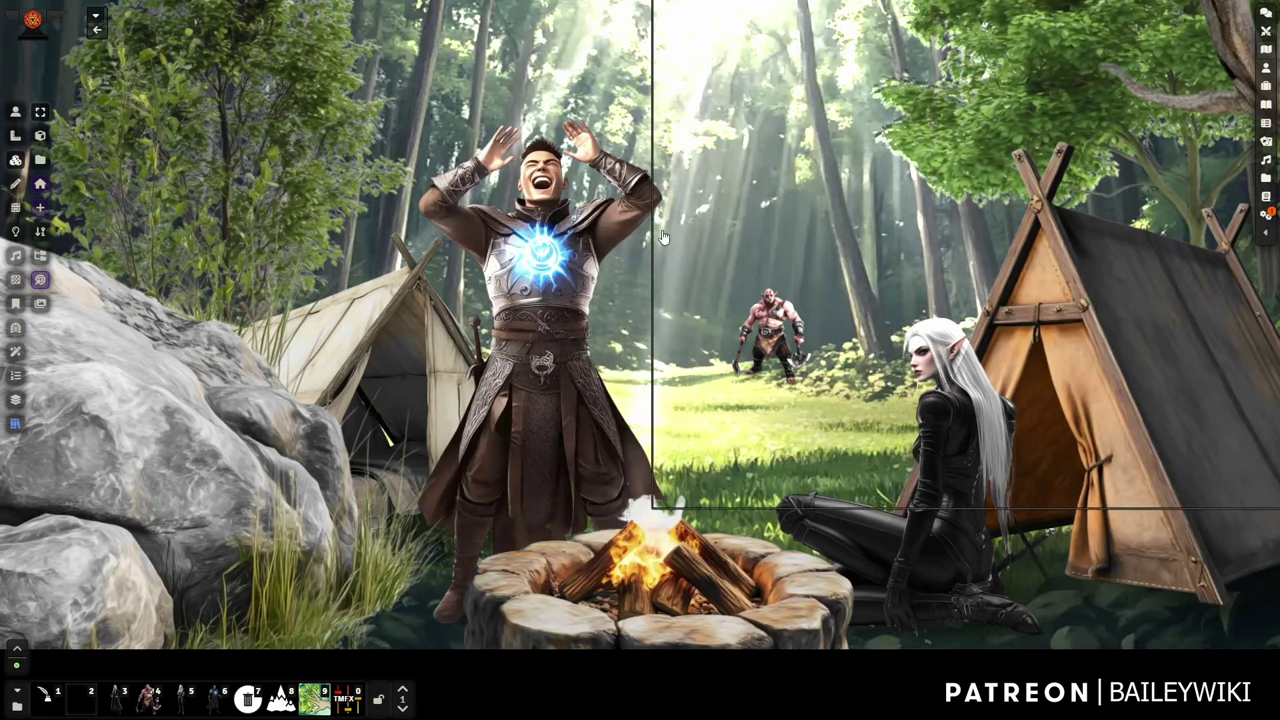
left_click(15, 184)
scroll(709, 292, "up", 9)
mouse_move(759, 332)
left_mouse_down()
mouse_move(407, 502)
mouse_move(389, 526)
left_mouse_up()
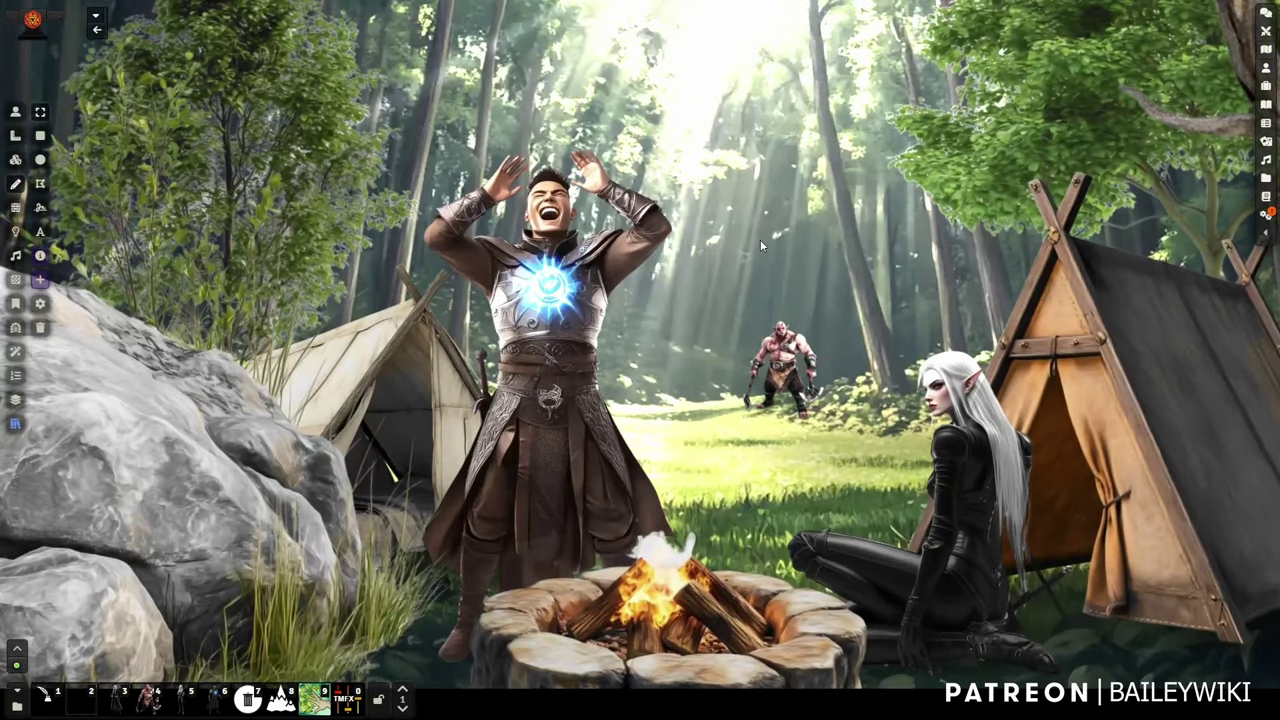
left_click_drag(760, 239, 721, 258)
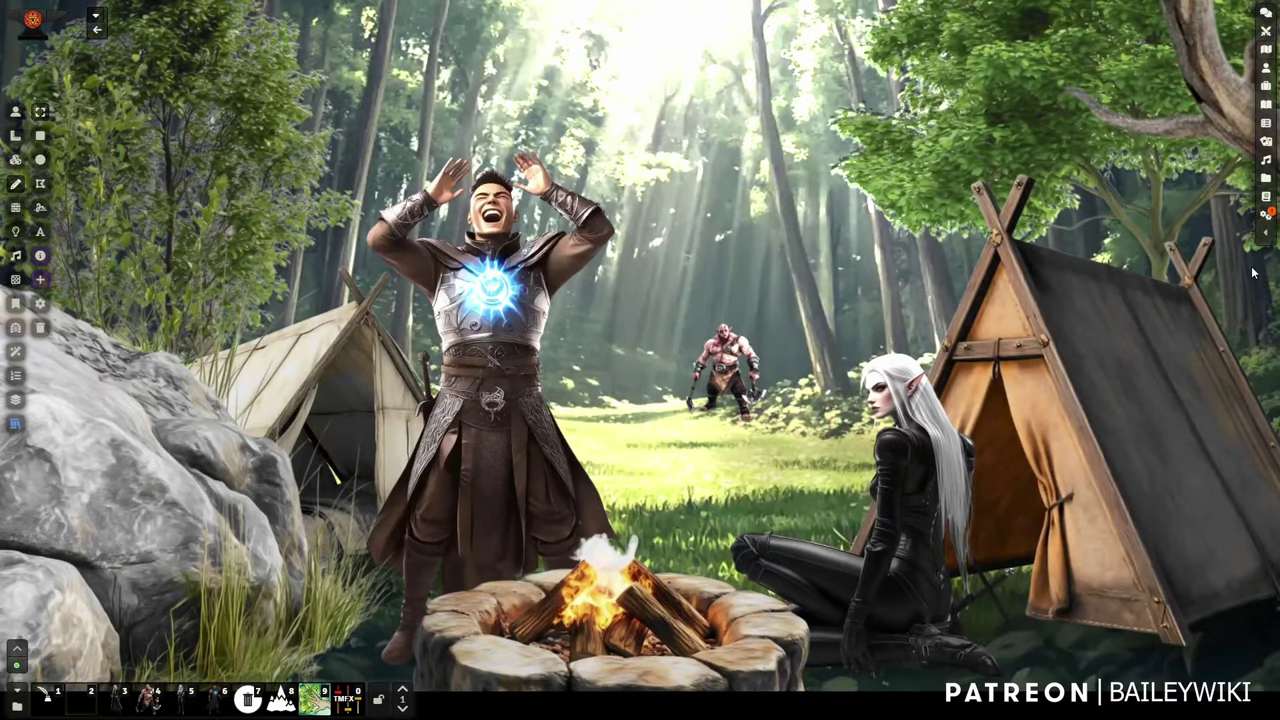
Step: Open the Scenescape Village 01 scene from the scene list
left_click(1266, 229)
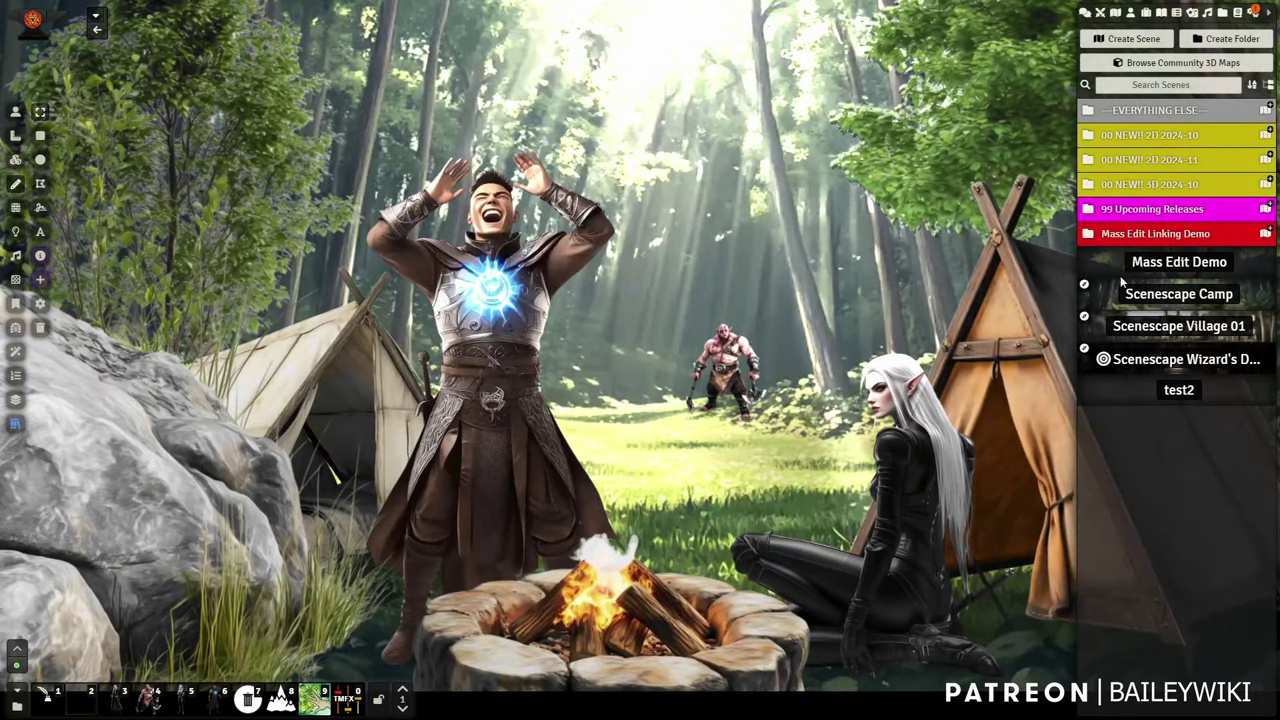
left_click(1183, 338)
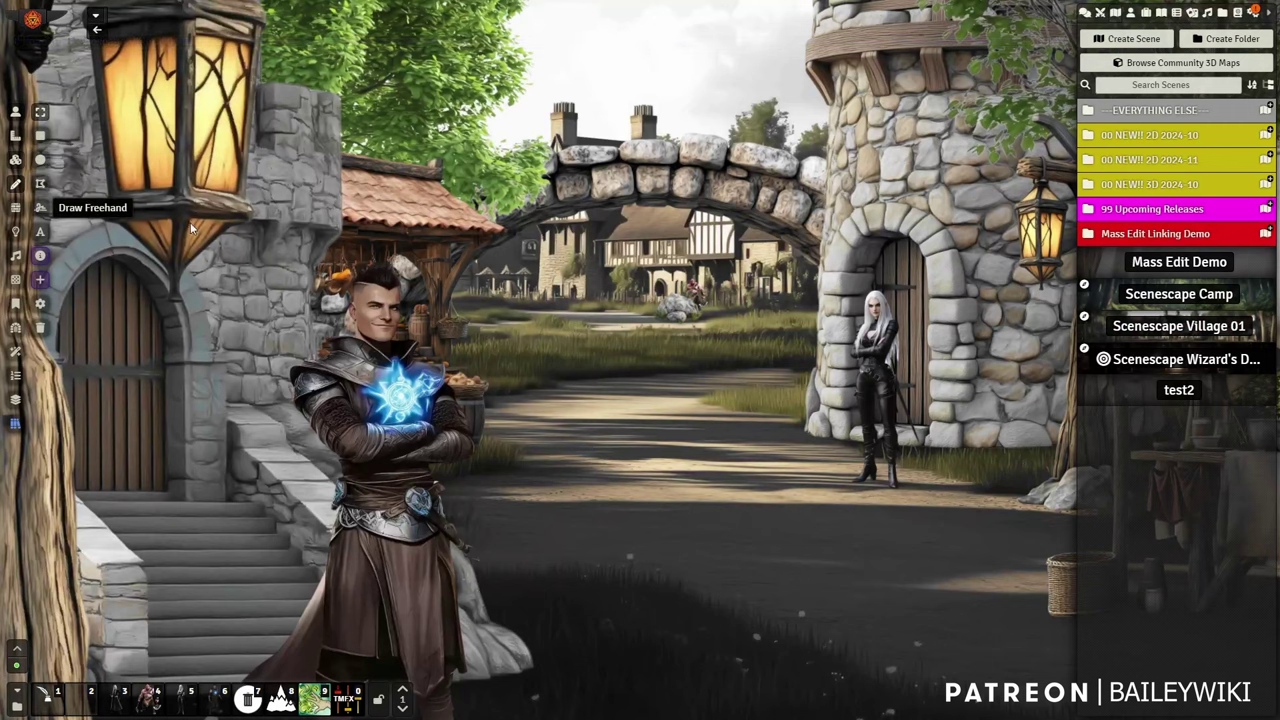
scroll(730, 285, "up", 6)
left_click_drag(730, 285, 318, 439)
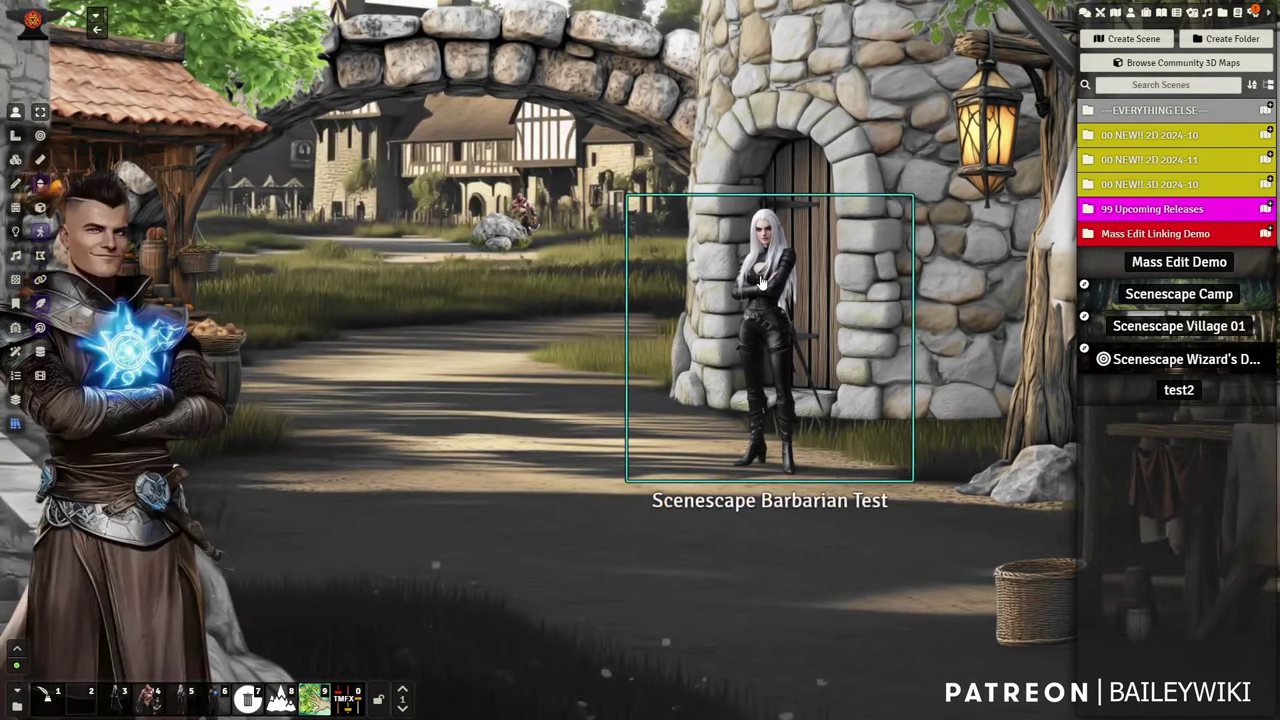
Step: Move the rogue token to the foreground by the market stall, into the distance near the arch, and back to the tower door
left_click_drag(759, 279, 1015, 675)
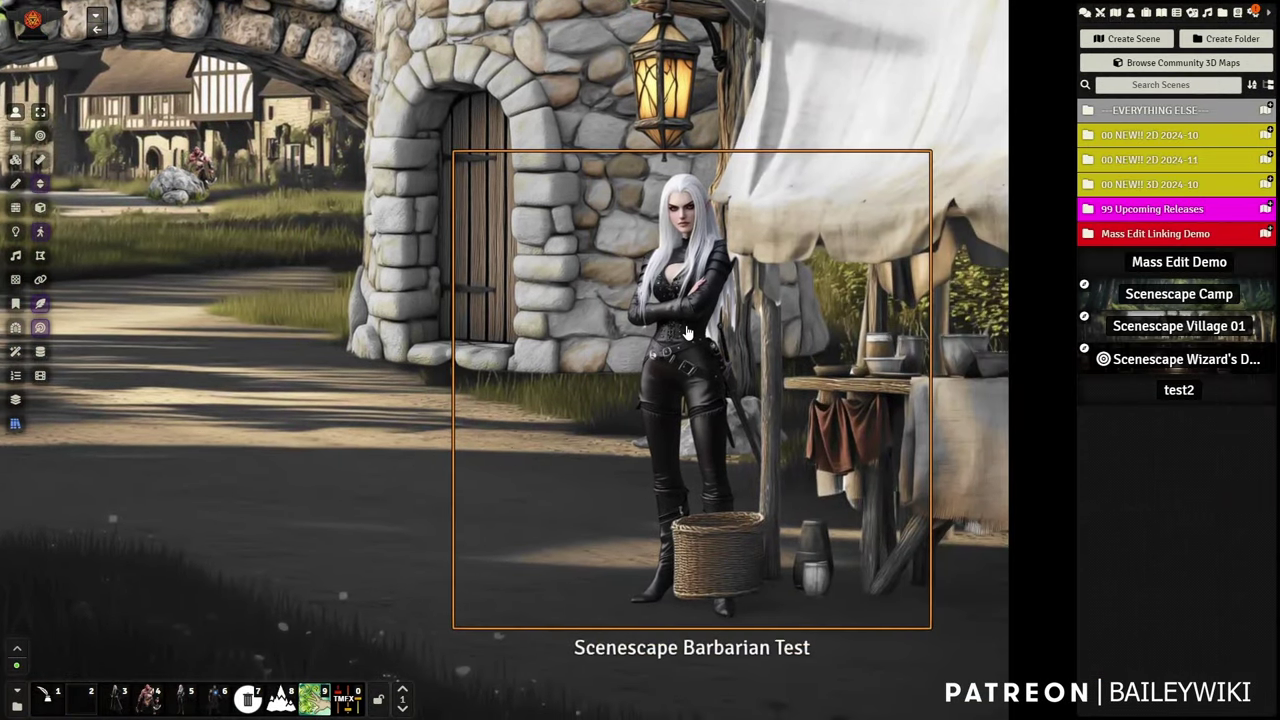
left_click_drag(687, 333, 450, 300)
left_click_drag(450, 432, 265, 338)
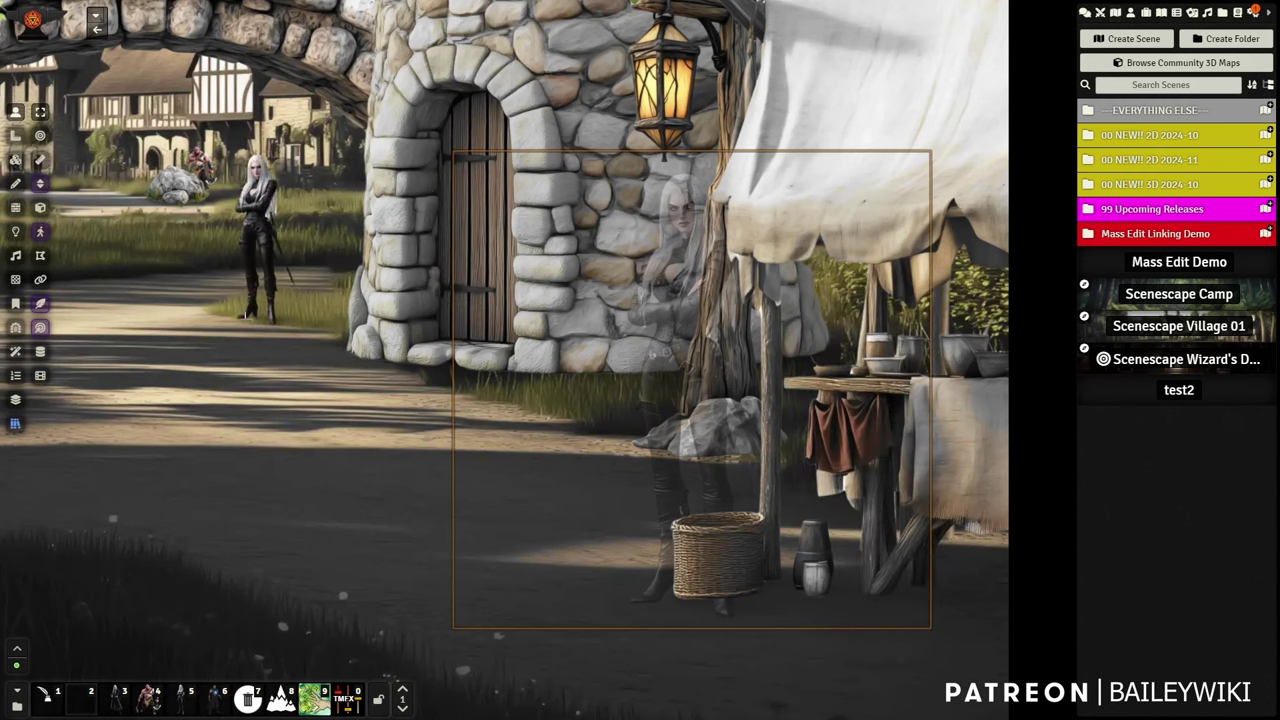
left_click_drag(205, 245, 430, 290)
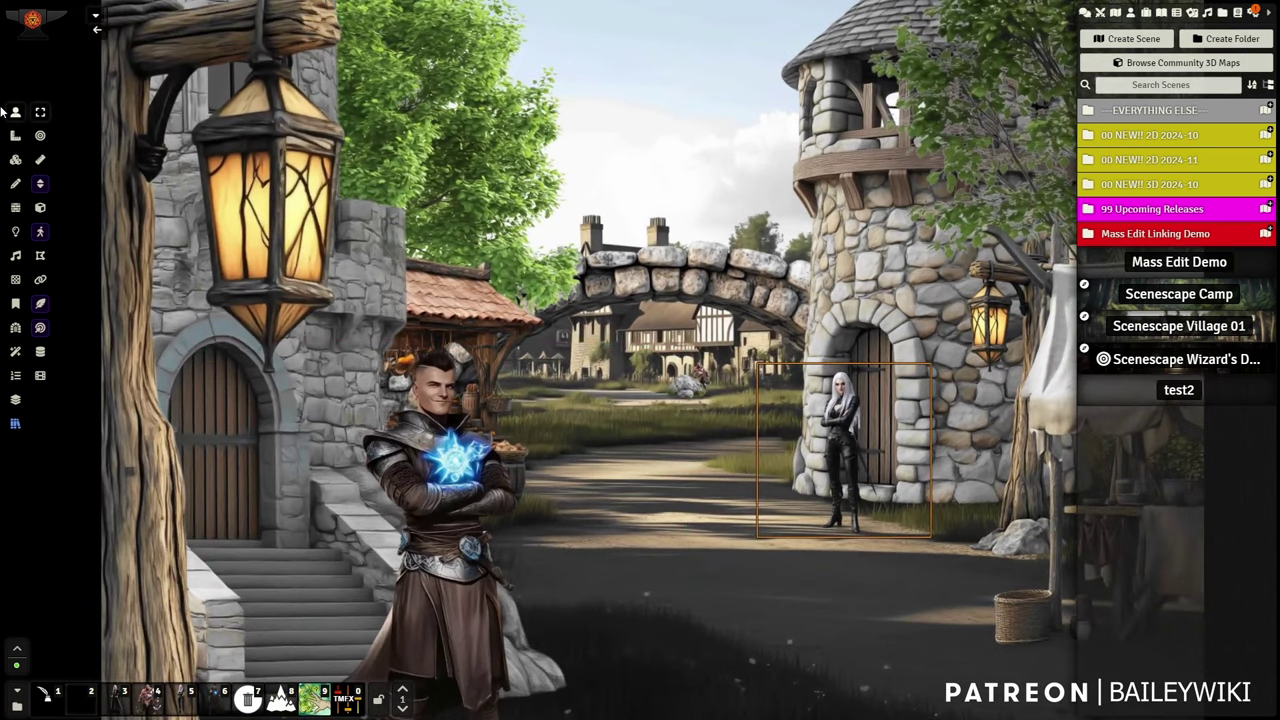
Step: Open the Scenescape Wizard's Dining Hall scene
left_click(1230, 366)
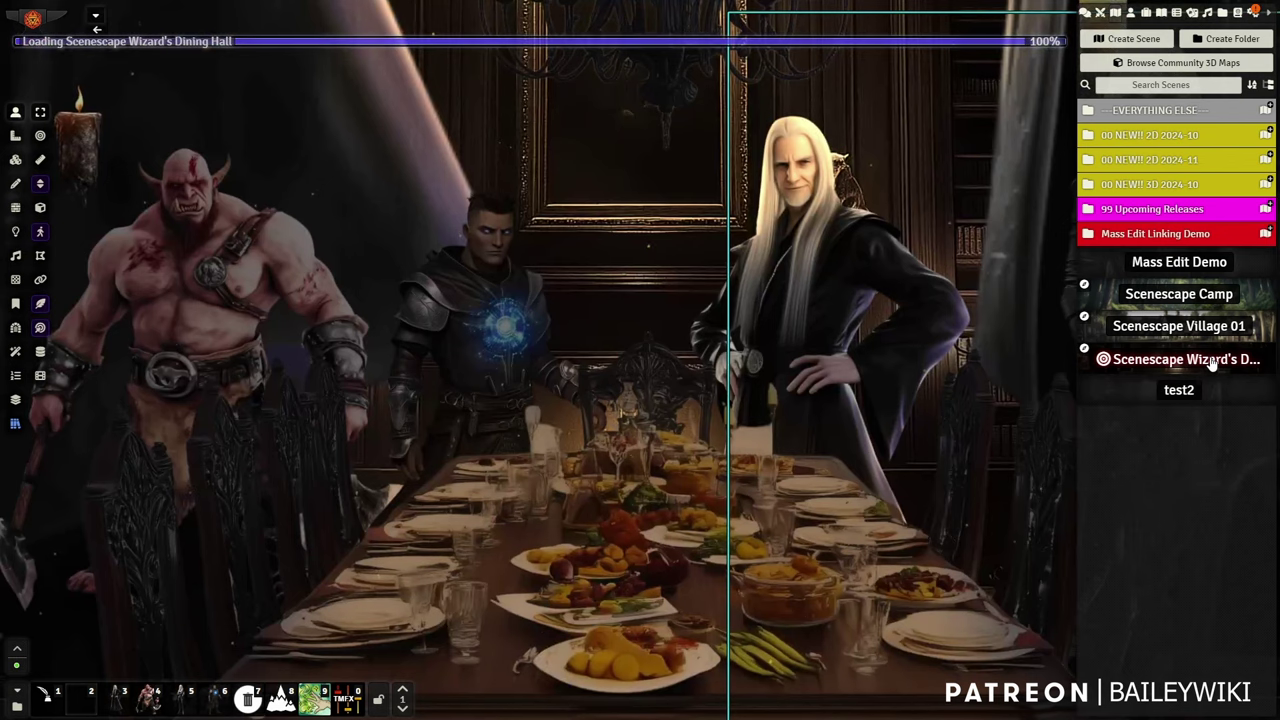
left_click(15, 161)
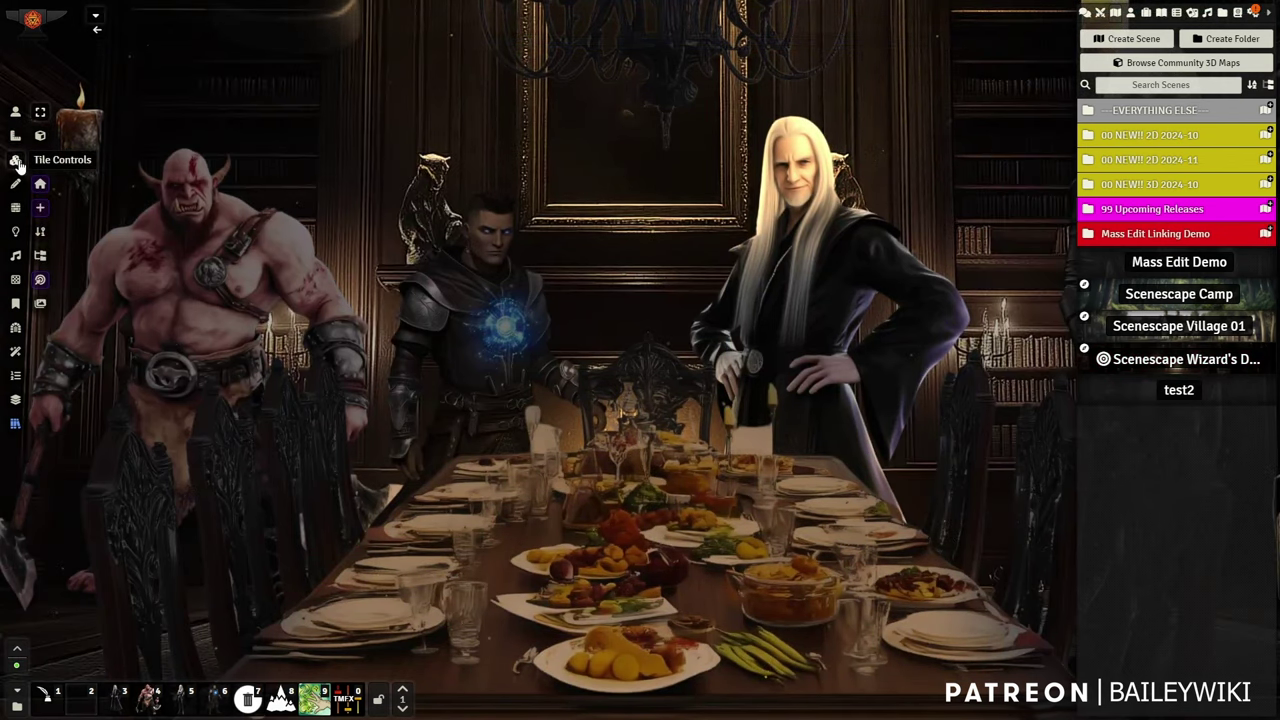
left_click(15, 183)
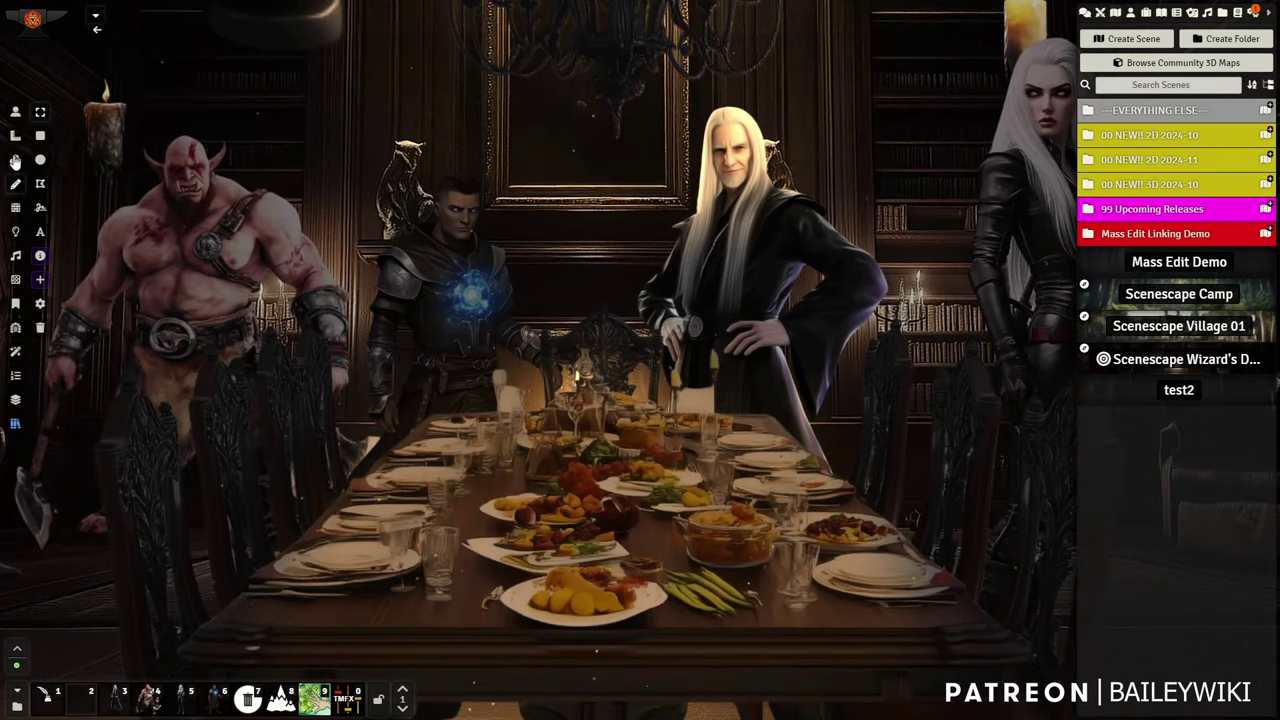
Step: Try moving and shrinking the foreground dining table tile, and undo the change
left_click(15, 159)
left_click(40, 183)
left_click_drag(583, 448, 583, 448)
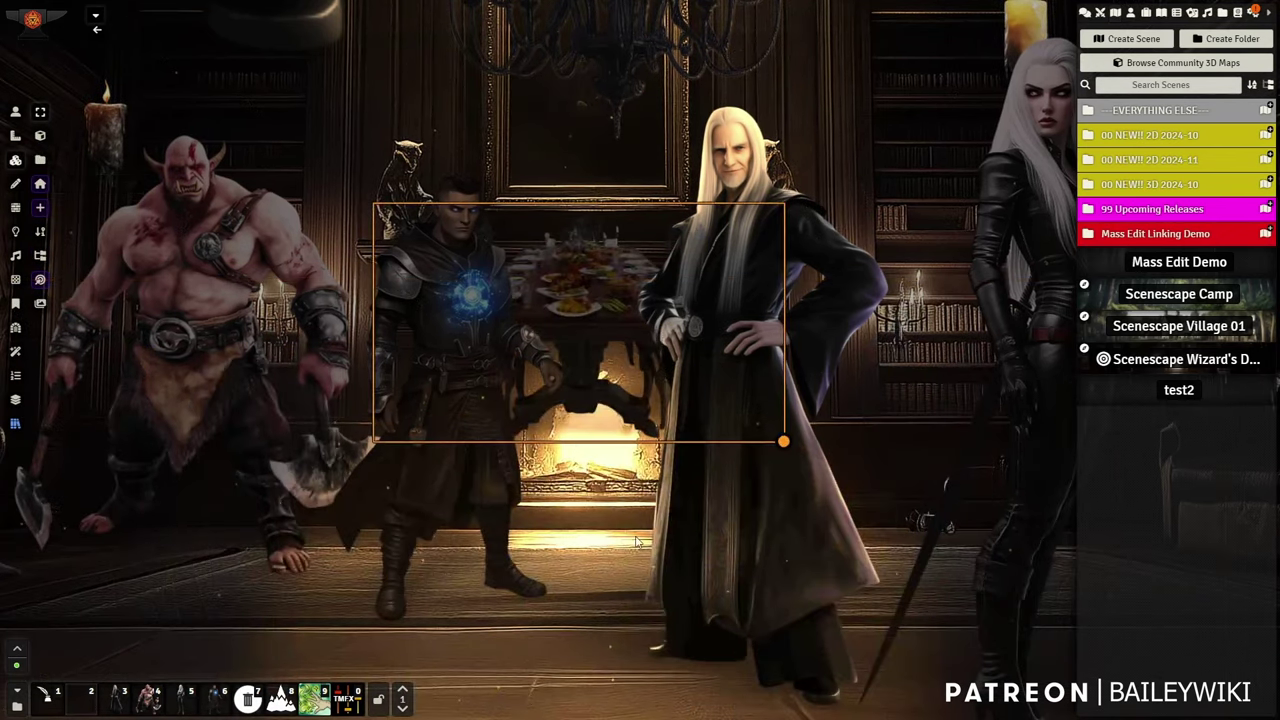
key("ctrl+z")
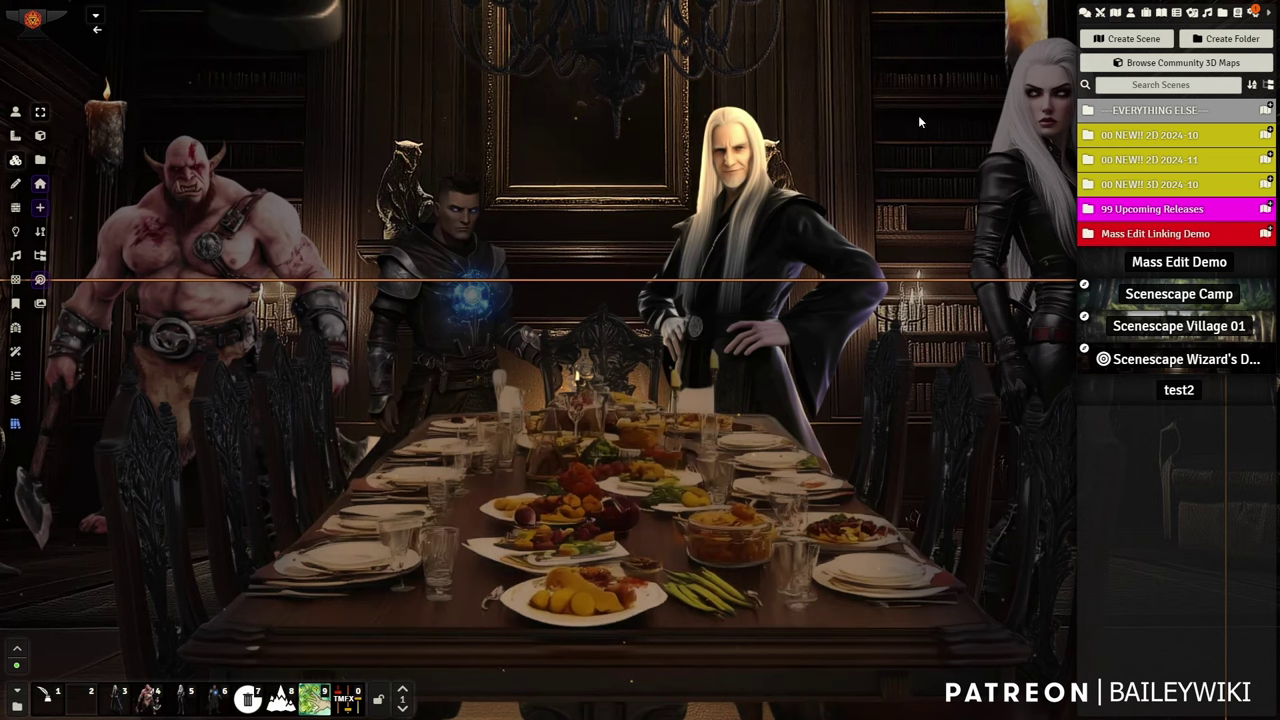
Step: Try shifting the chandelier tile above the dining table, and undo the move
left_click_drag(343, 57, 583, 343)
scroll(585, 340, "up", 8)
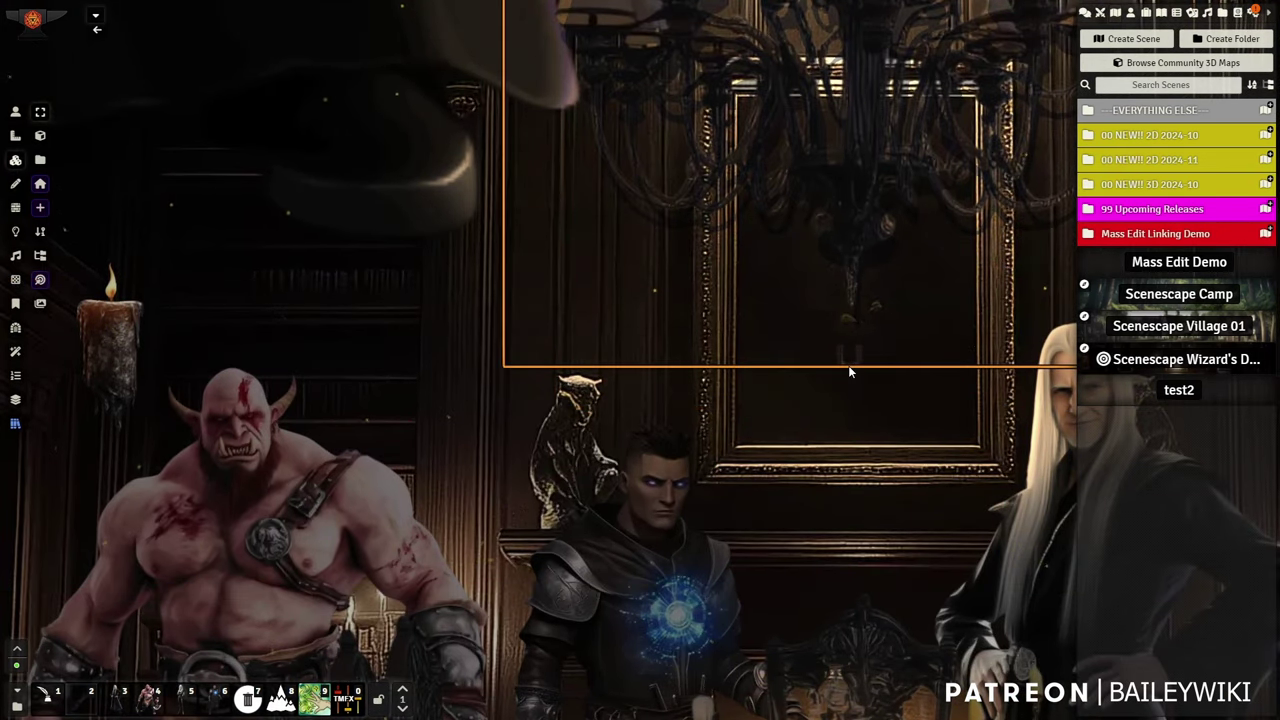
key("ctrl+z")
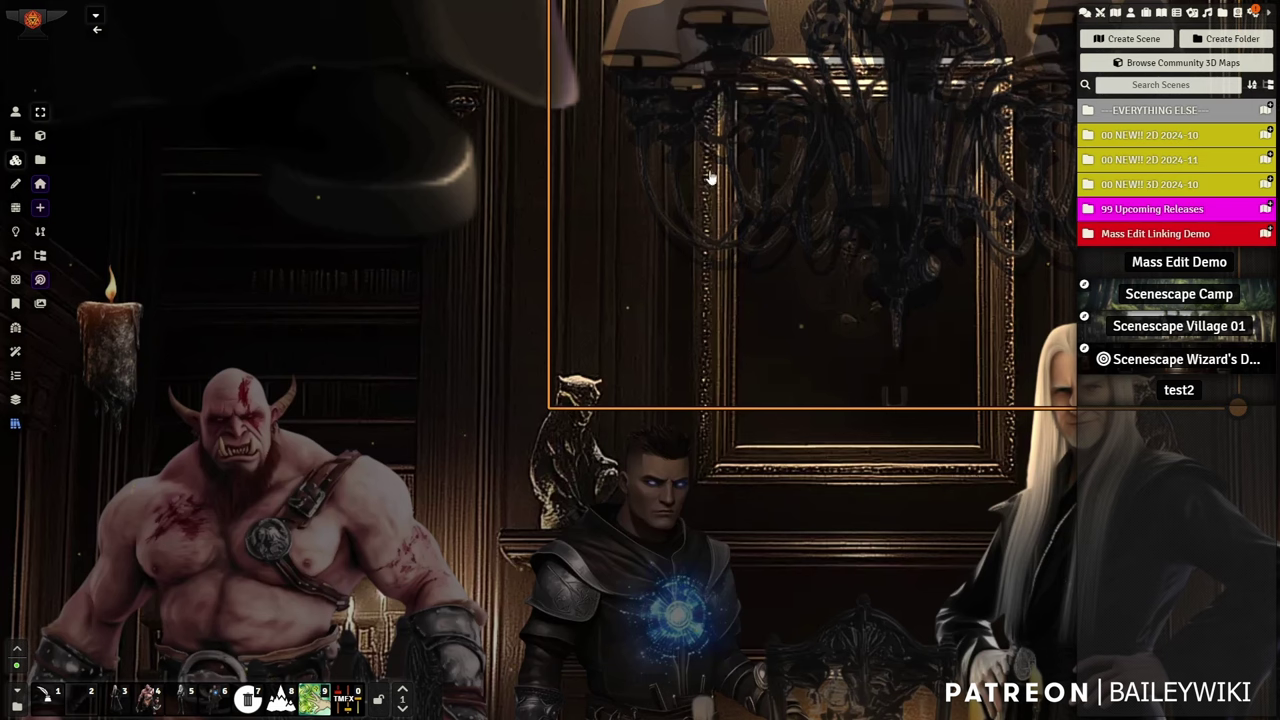
Step: Switch to token control and inspect the seated rogue token beside the foreground candle with its HUD open
scroll(483, 488, "down", 6)
left_click(15, 112)
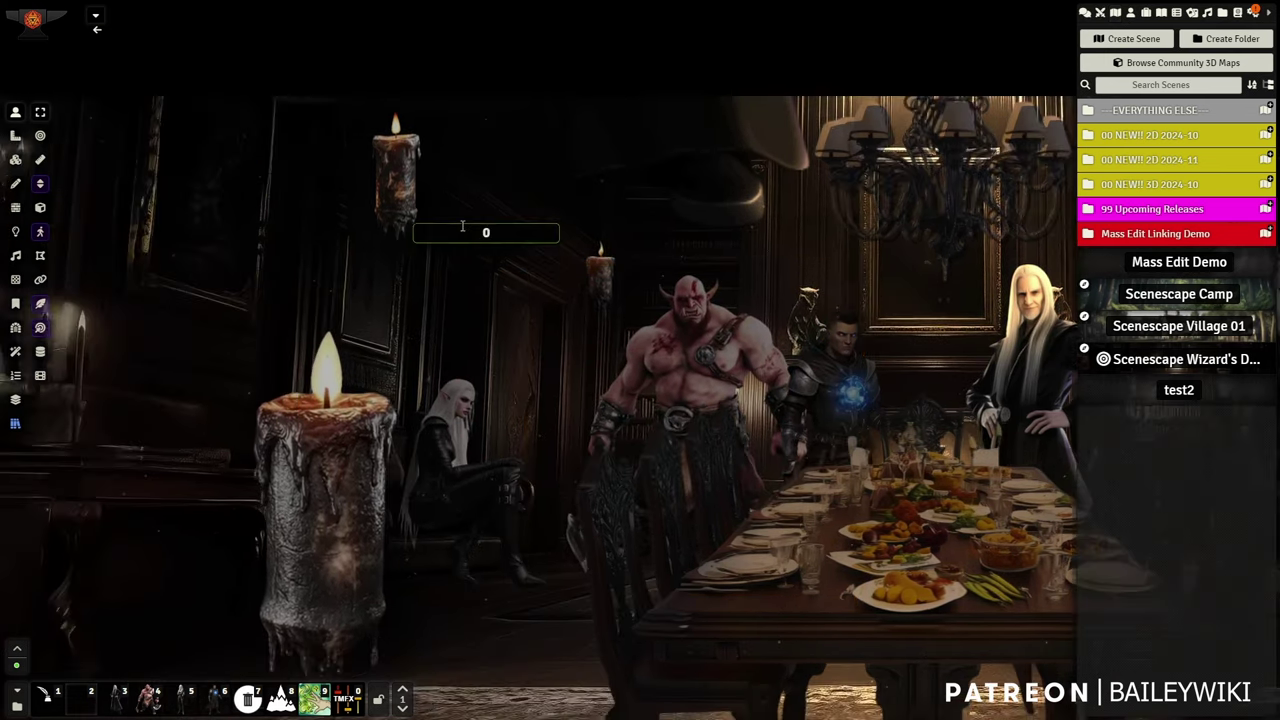
scroll(457, 423, "up", 5)
right_click(487, 485)
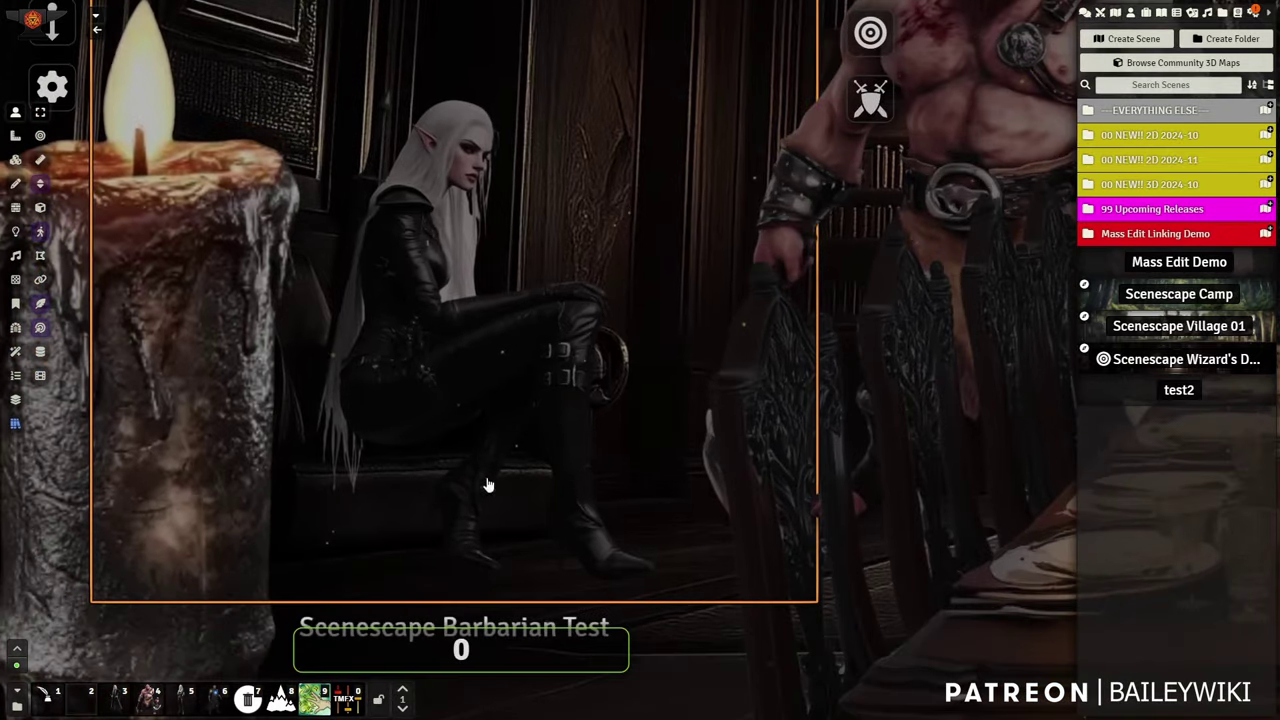
scroll(846, 471, "down", 5)
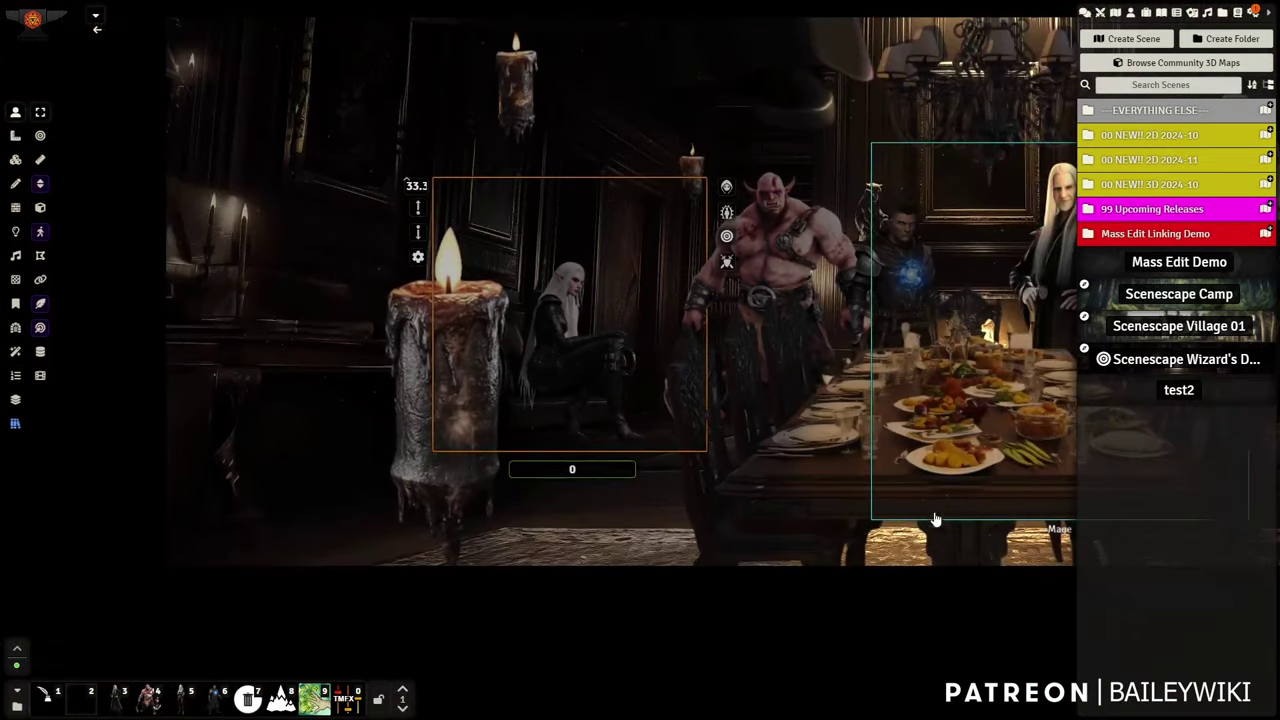
left_click_drag(936, 519, 500, 552)
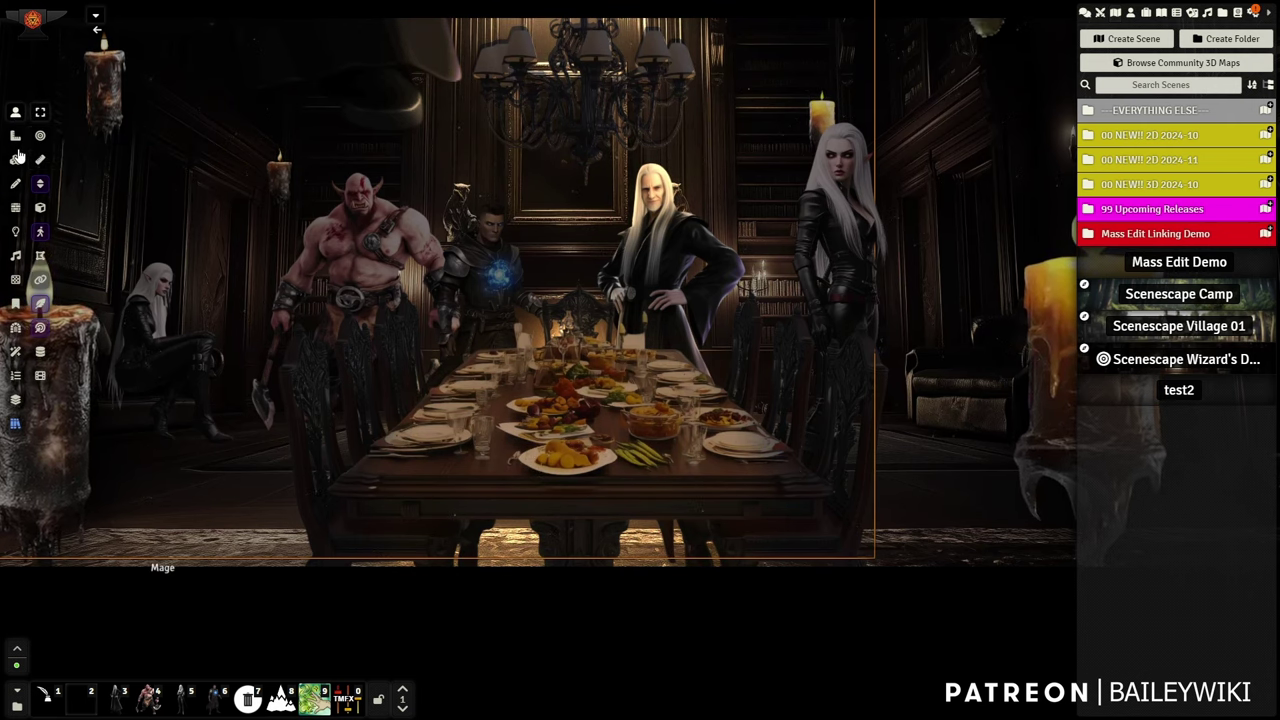
Step: Examine the forest camp scene, comparing the foreground mage and rogue with the distant ogre barbarian
left_click(1008, 64)
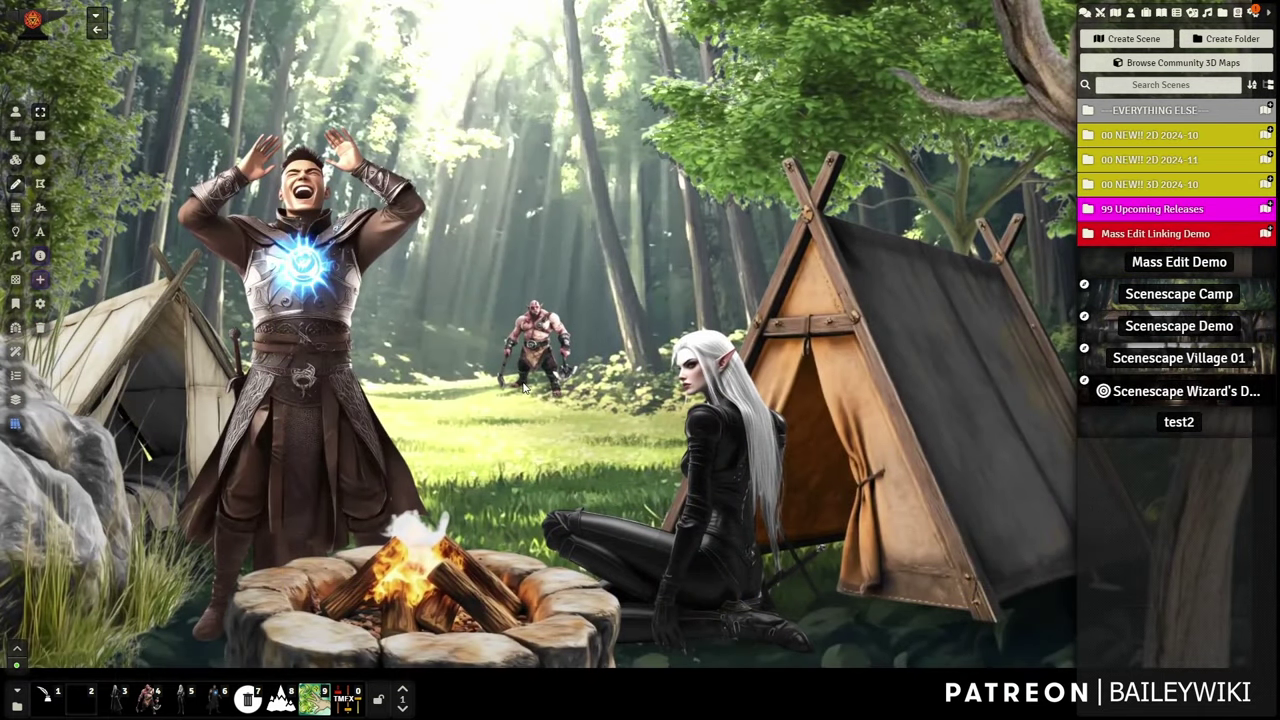
left_click_drag(523, 384, 536, 335)
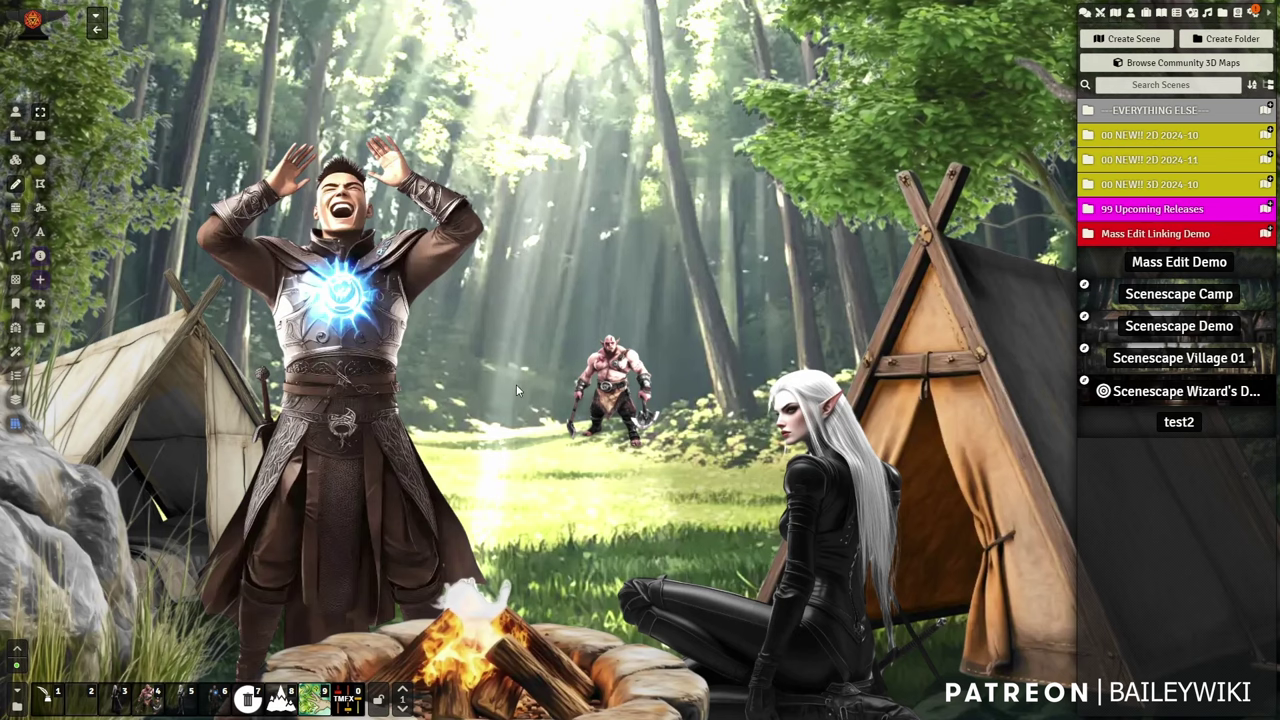
left_click_drag(516, 384, 732, 372)
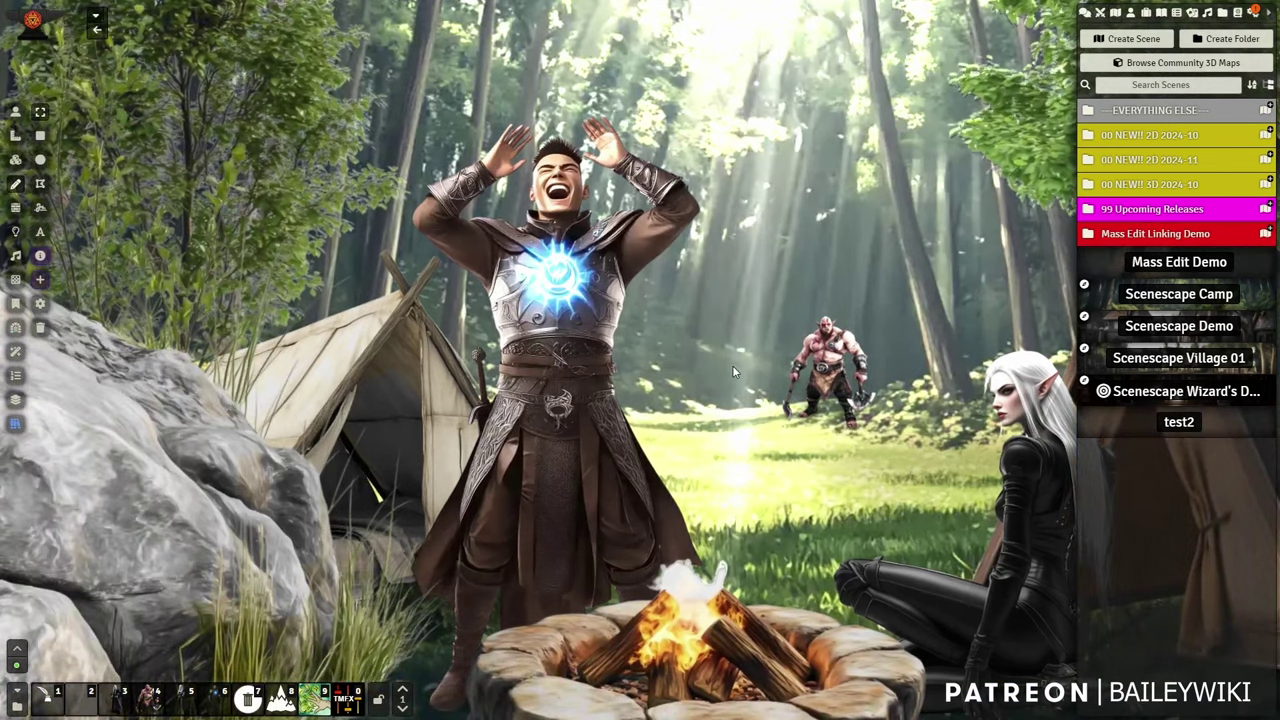
left_click_drag(740, 383, 609, 428)
scroll(640, 410, "up", 3)
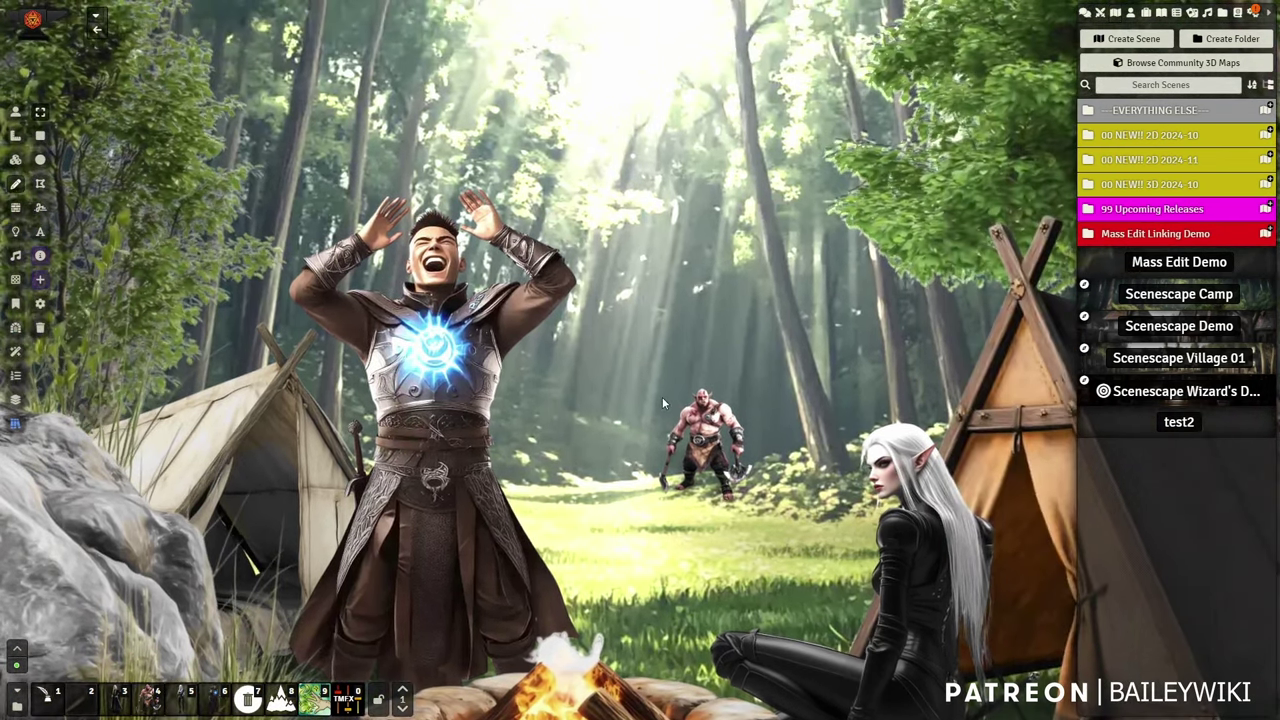
scroll(684, 383, "up", 3)
scroll(684, 383, "down", 2)
left_click_drag(872, 358, 900, 395)
scroll(889, 378, "down", 1)
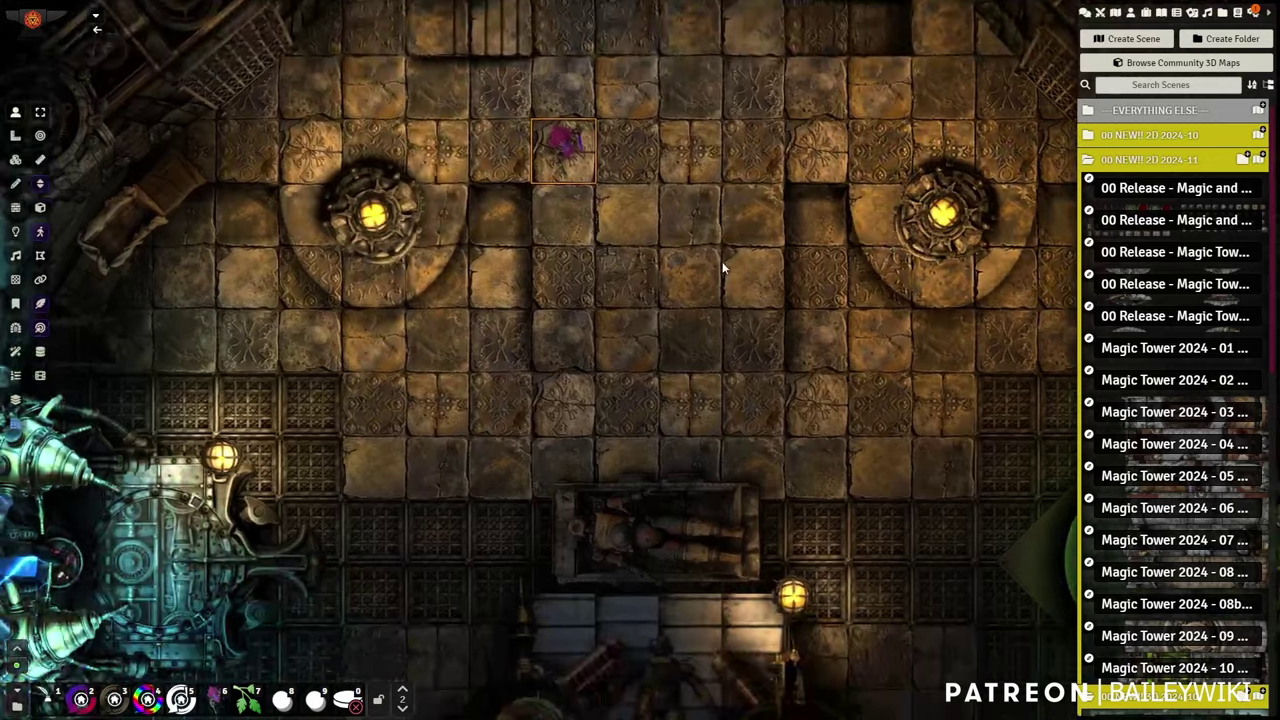
Step: Move the purple token four squares south across the Magic Tower floor toward the coffin
key("s")
key("s")
key("s")
key("s")
scroll(731, 310, "down", 6)
Step: Walk the purple token west and south past the coffin to the floor gap beside the brass machinery
left_click_drag(732, 323, 806, 216)
key("a")
key("a")
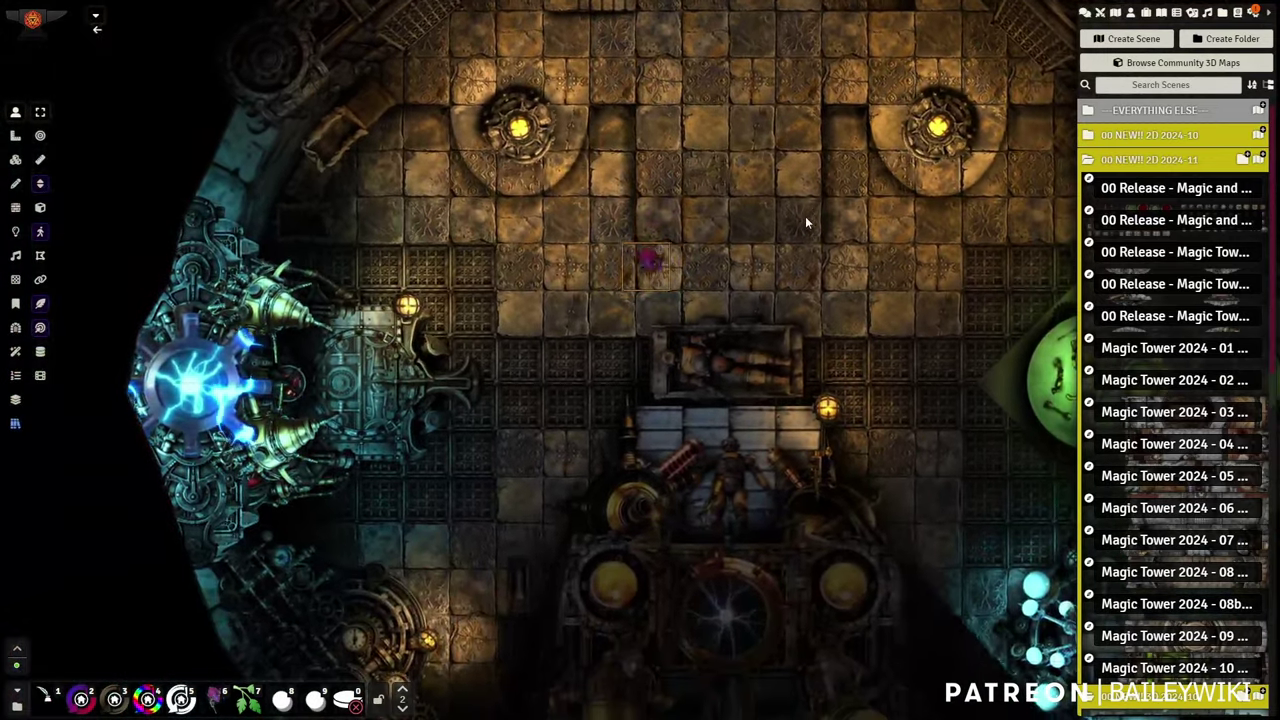
left_click_drag(736, 300, 777, 171)
key("s")
key("s")
key("s")
key("a")
key("s")
key("s")
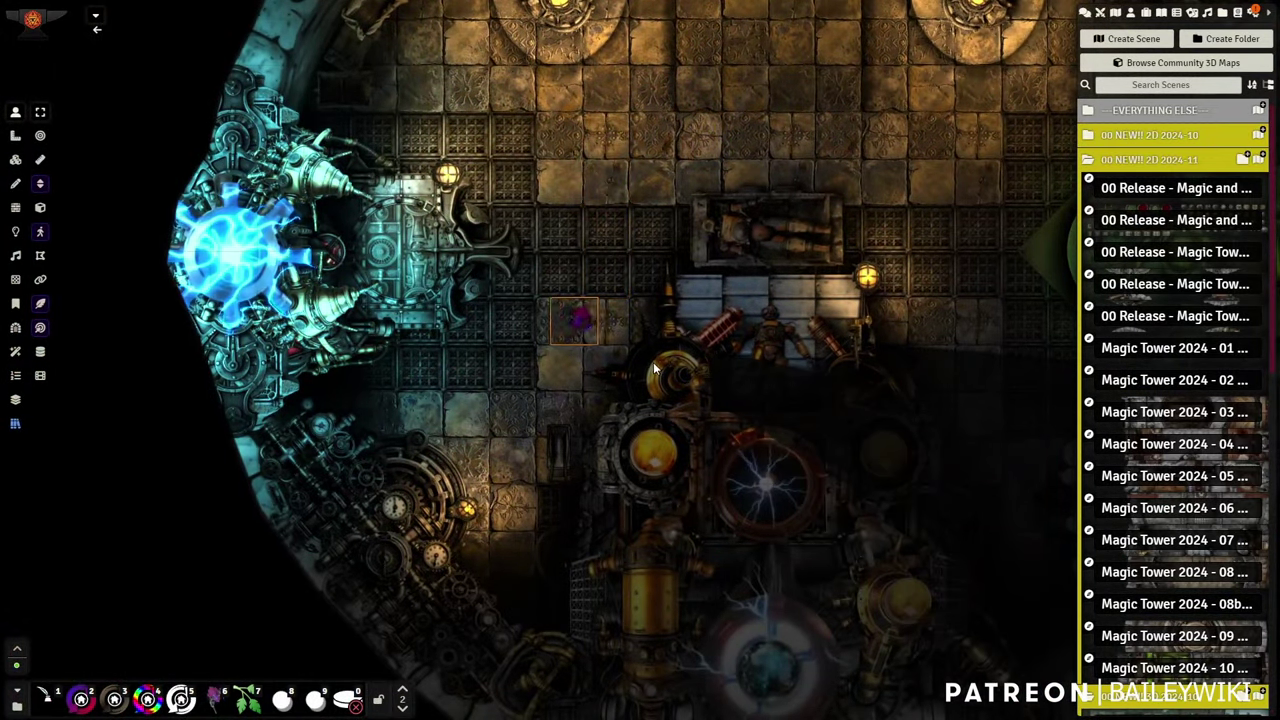
left_click_drag(648, 374, 679, 282)
key("s")
key("w")
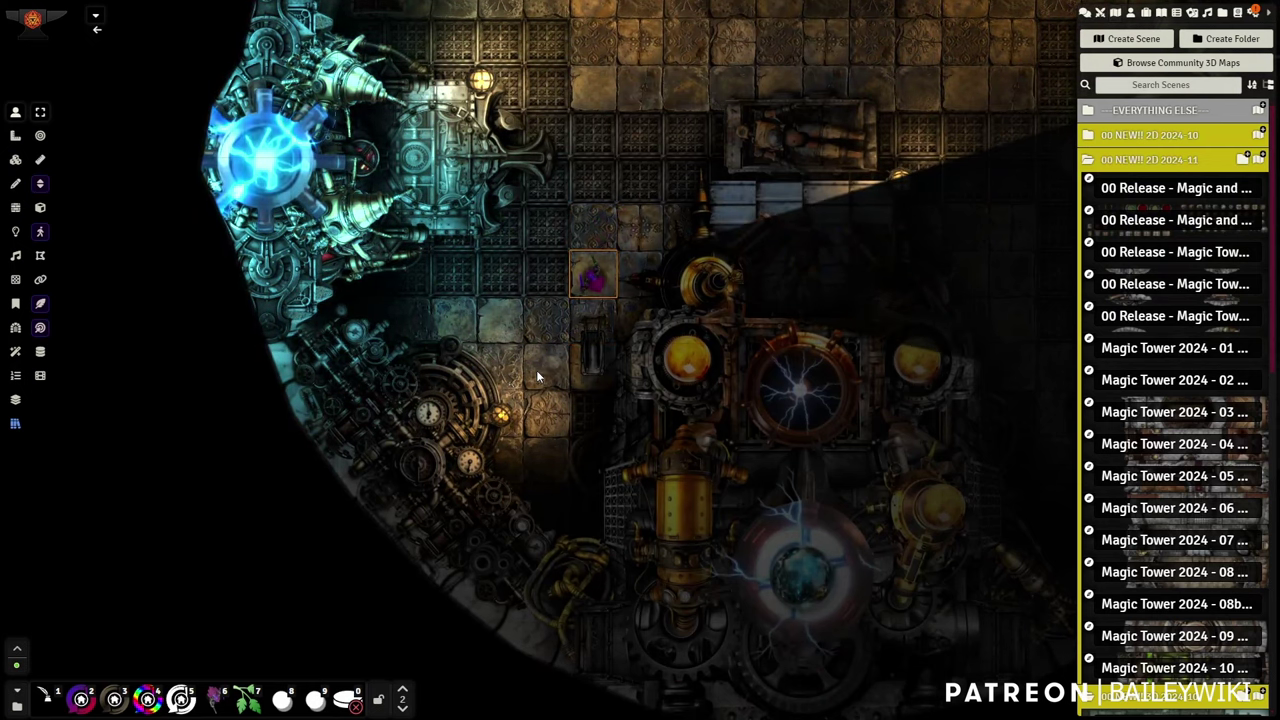
Step: Inspect the glowing machine, and walk the purple token back north past the coffin to the floor between the two round lamps
scroll(536, 370, "up", 3)
scroll(507, 373, "up", 1)
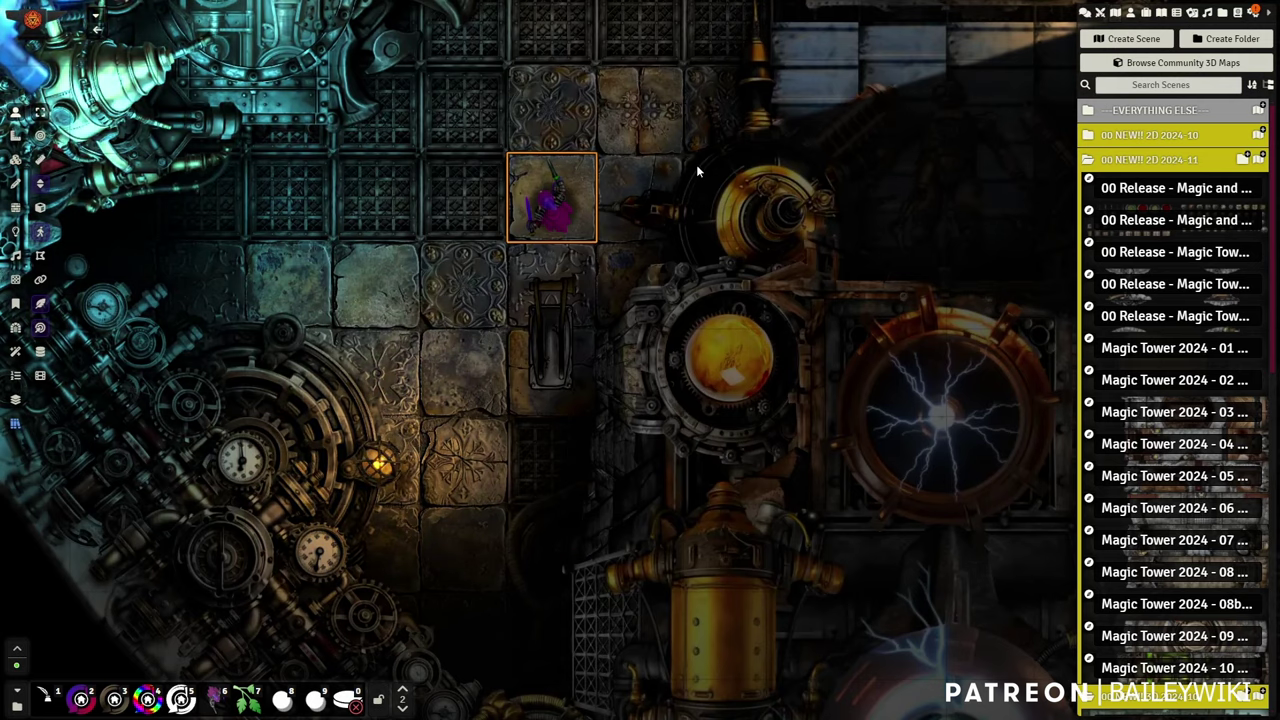
left_click_drag(696, 164, 438, 250)
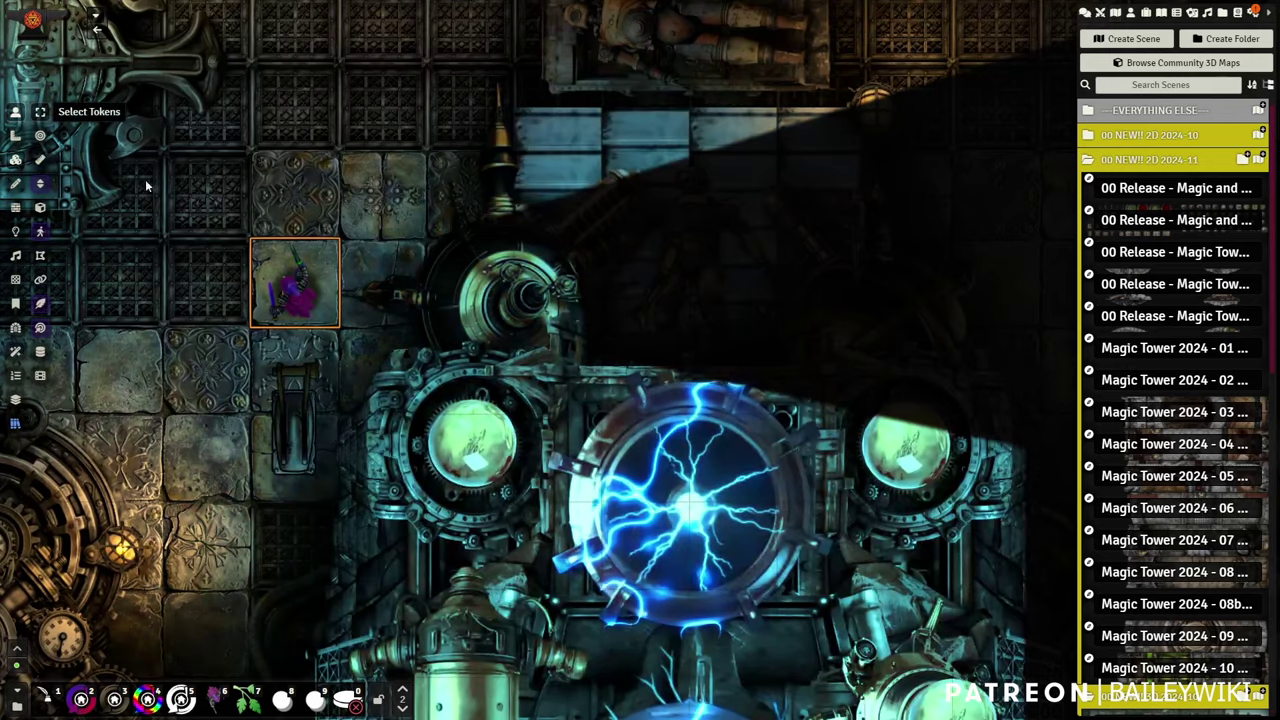
scroll(290, 275, "down", 6)
left_click_drag(389, 320, 514, 136)
left_click_drag(808, 122, 857, 474)
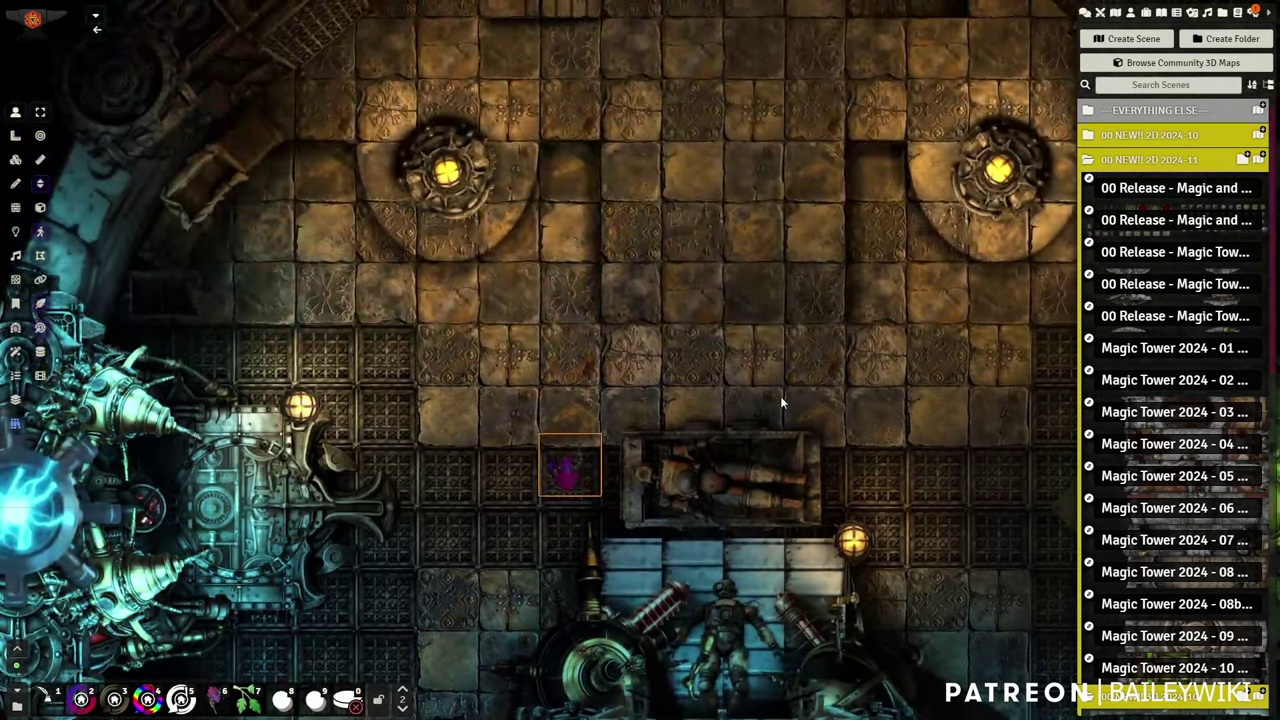
key("Up")
key("Up")
key("Up")
left_click_drag(790, 268, 760, 422)
key("Right")
key("Right")
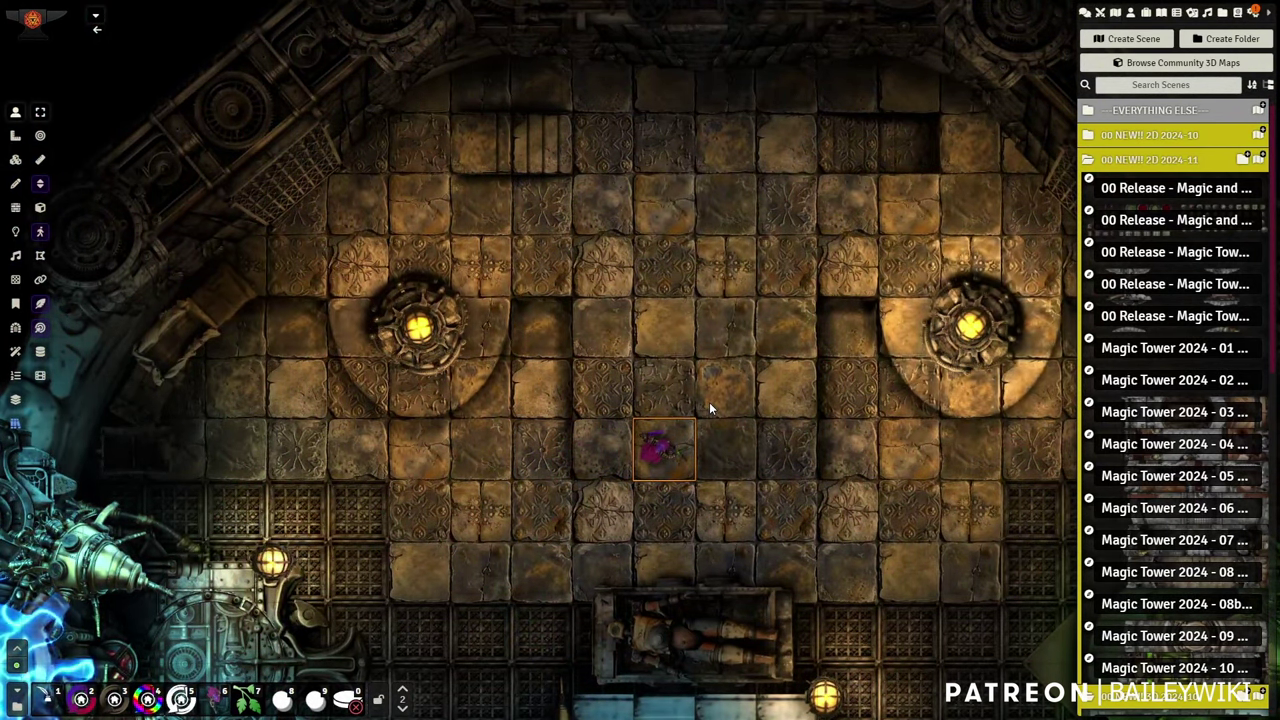
left_click_drag(662, 445, 672, 322)
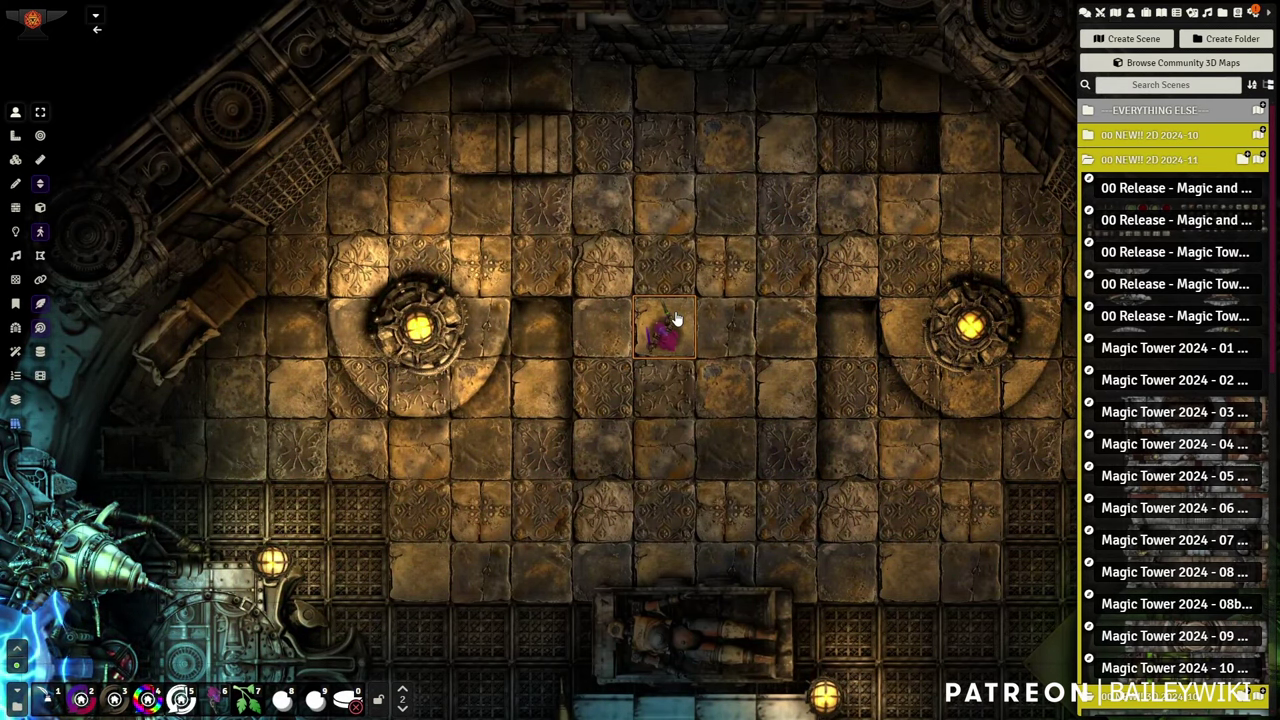
left_click_drag(672, 320, 630, 398)
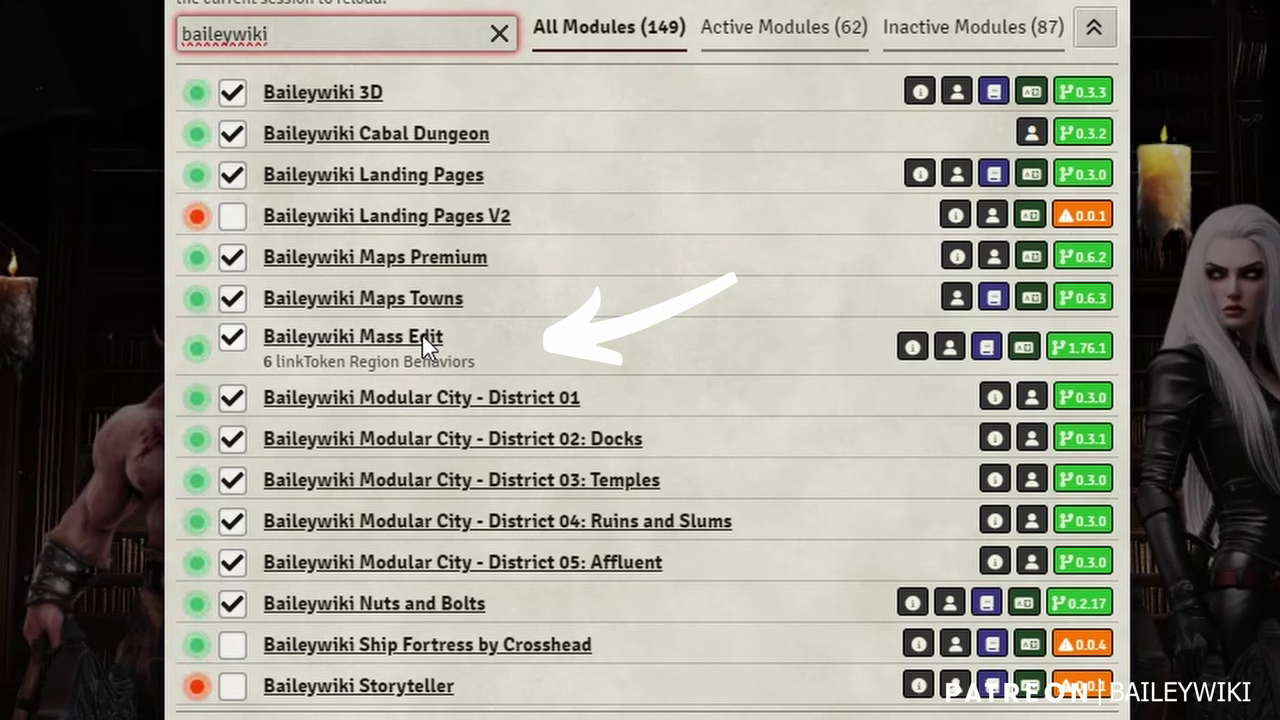
Step: Check the Baileywiki Mass Edit entry in the module list and close Module Management
left_click(353, 340)
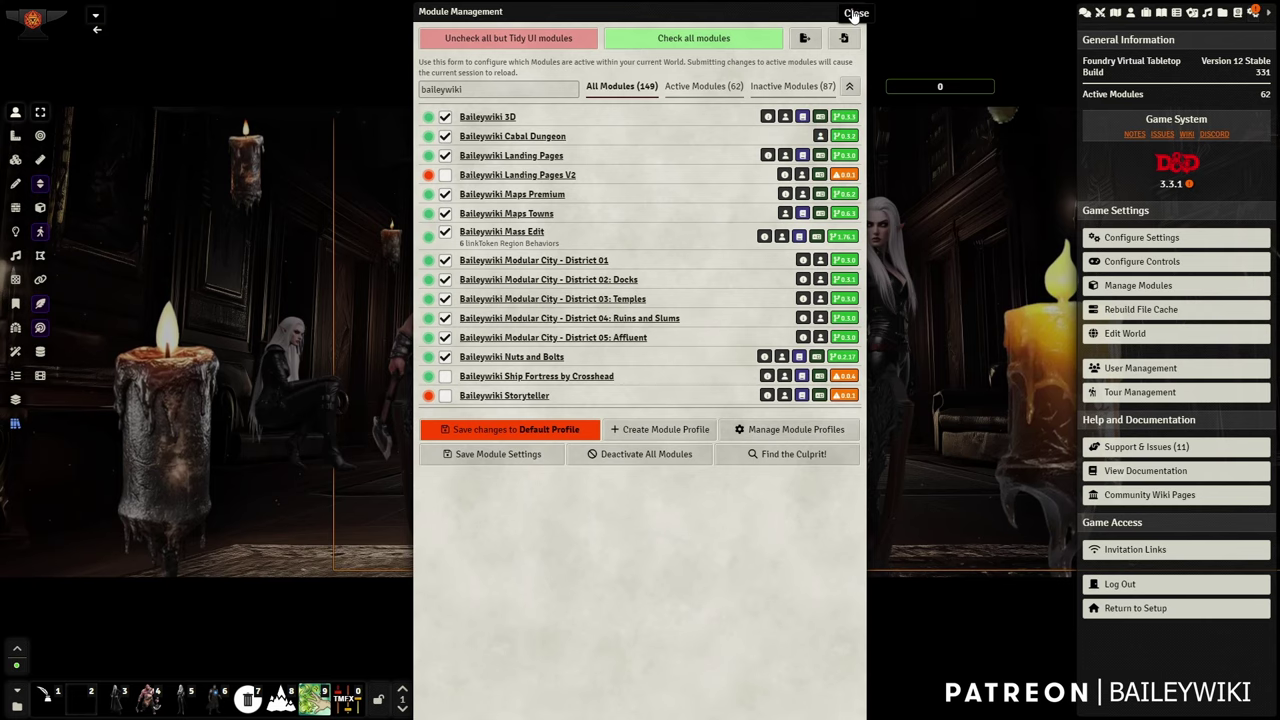
left_click(855, 13)
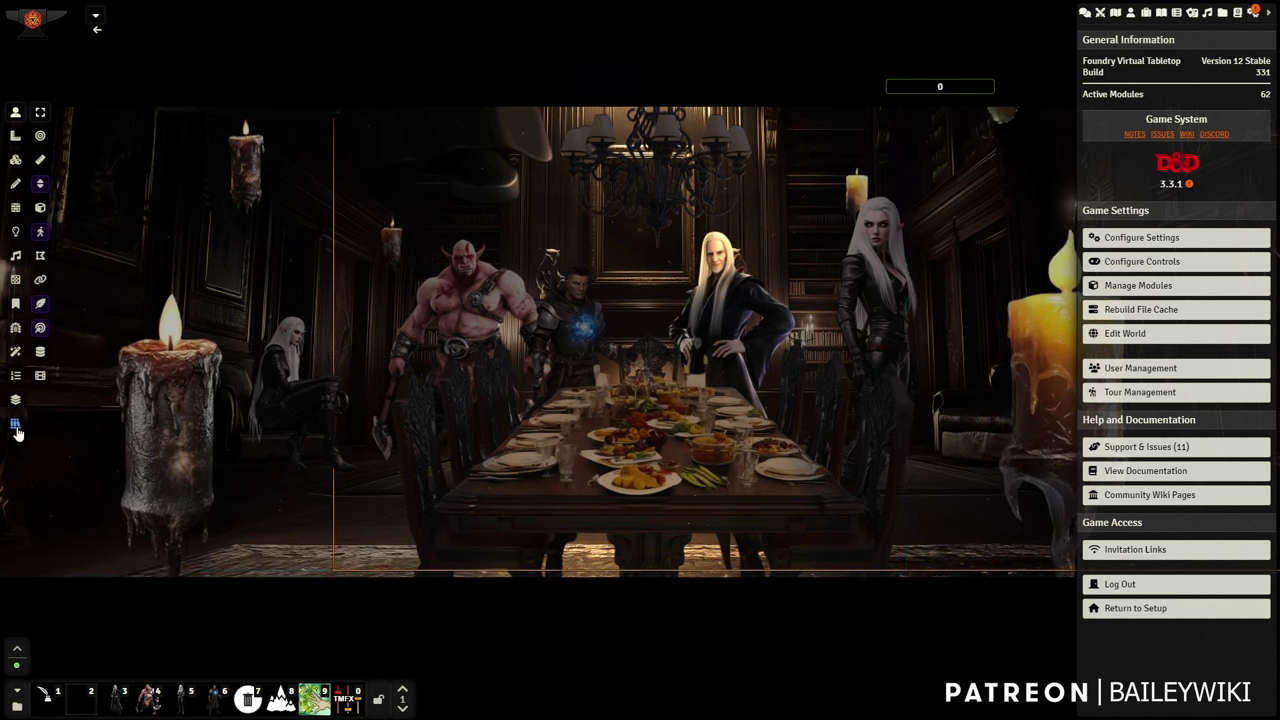
Step: Create a new scene named Scenescape Demo
left_click(15, 425)
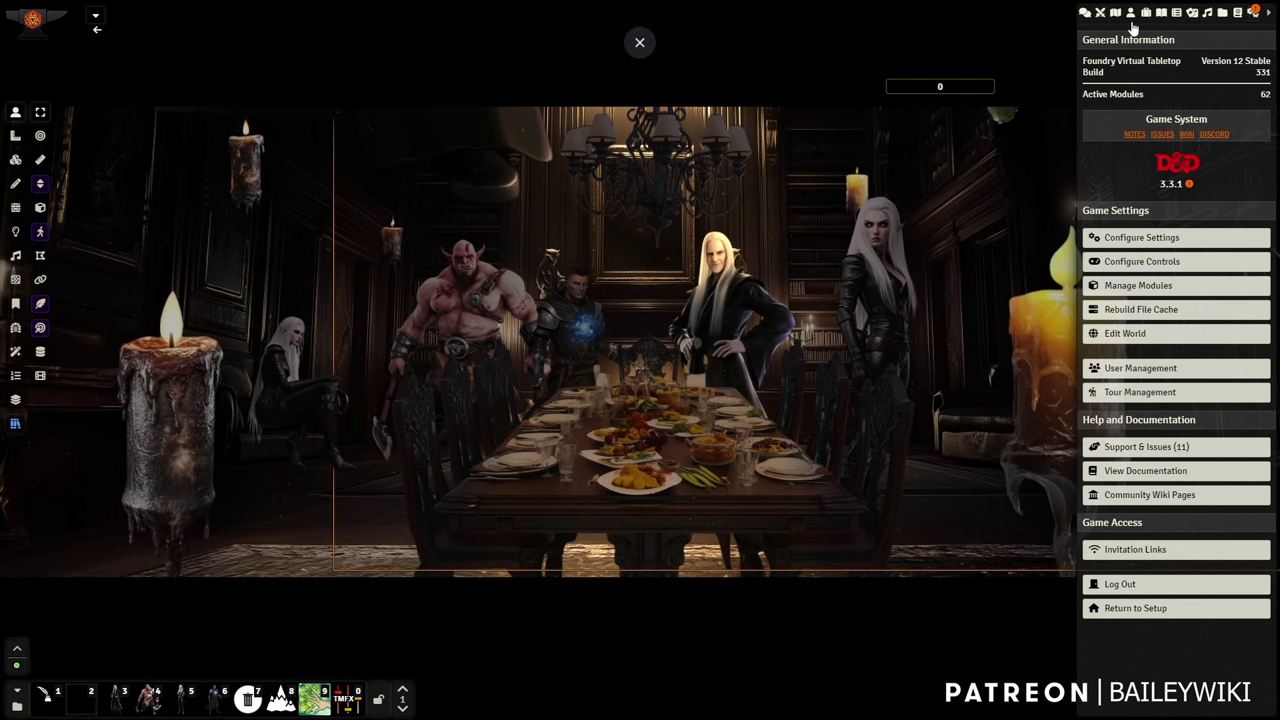
left_click(1114, 14)
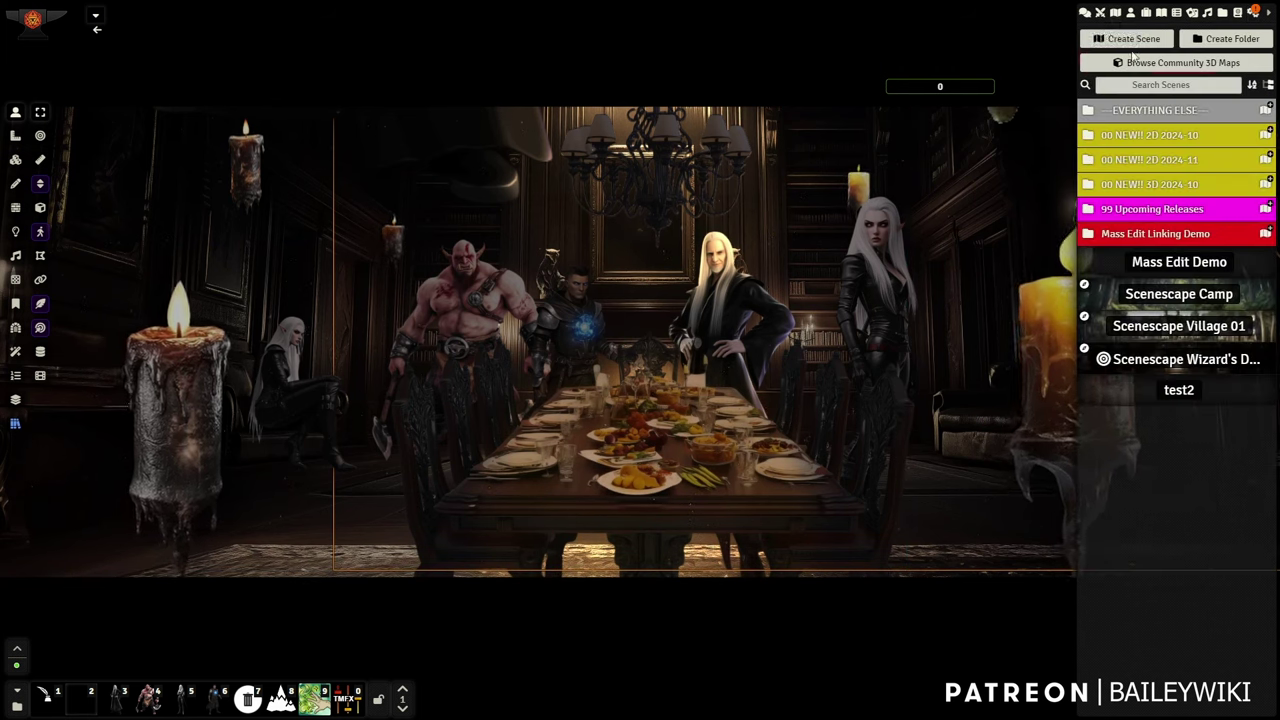
left_click(1126, 38)
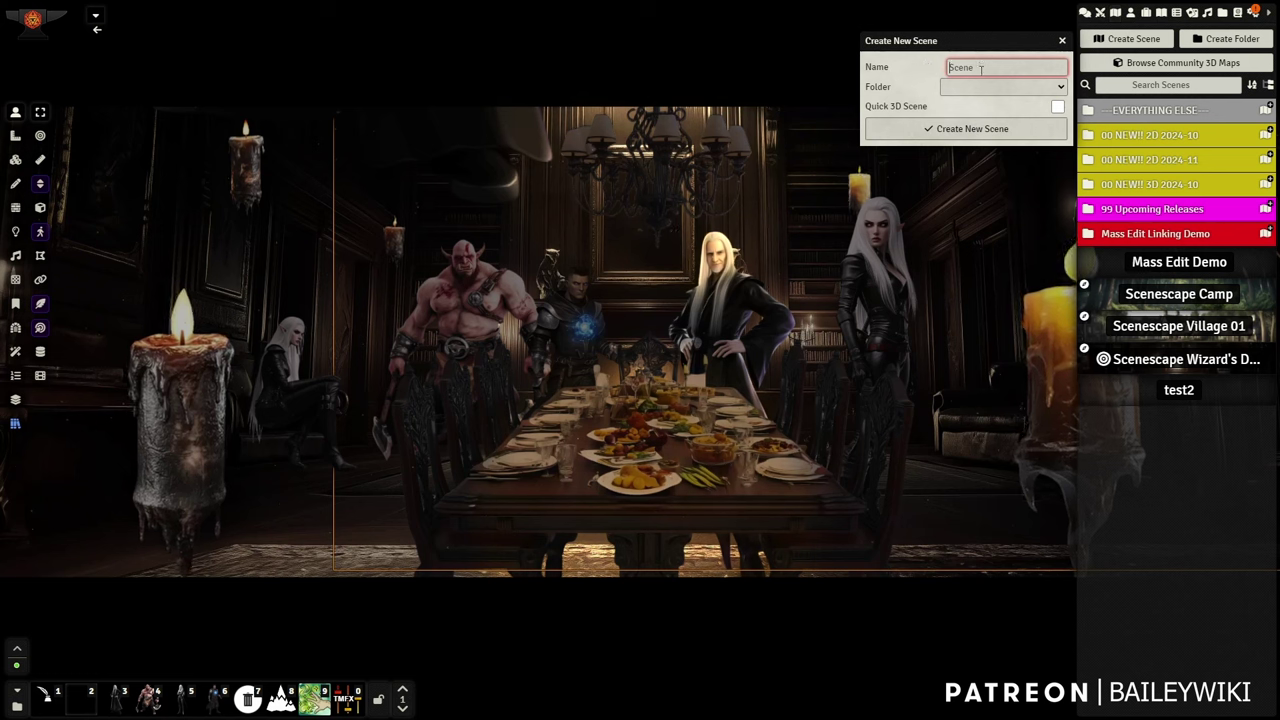
type("Scene")
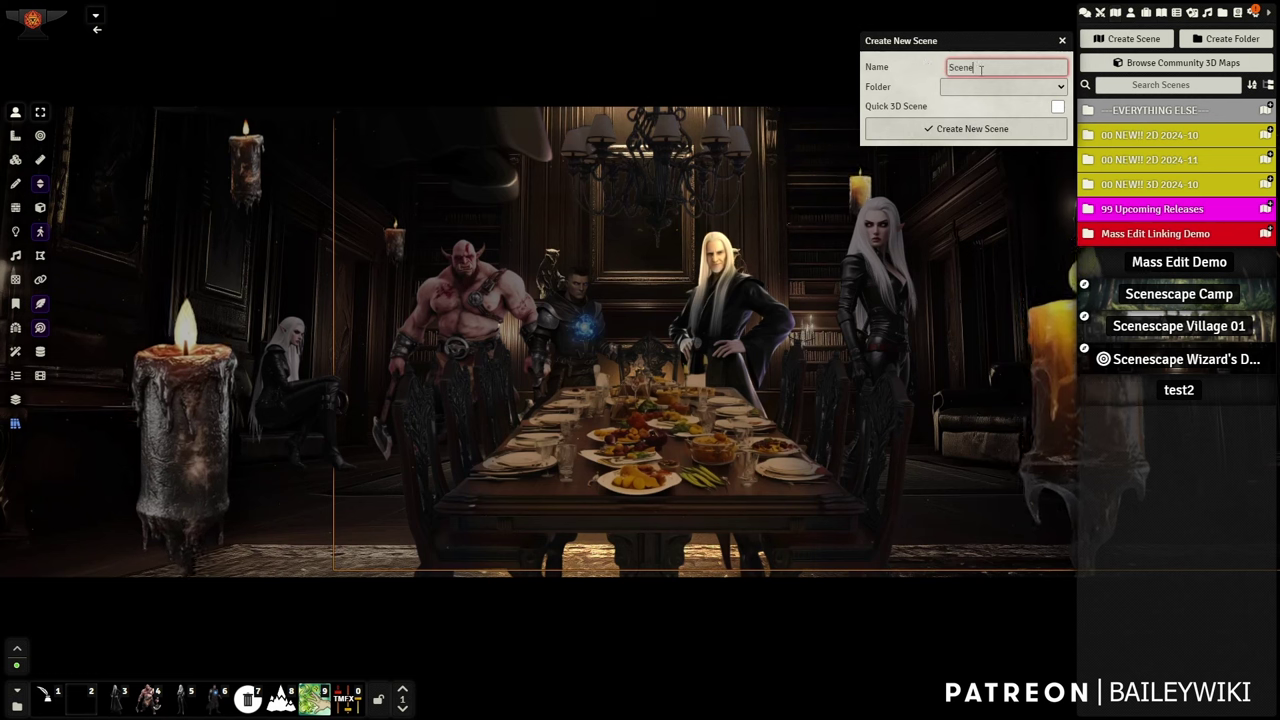
type("scape Demo")
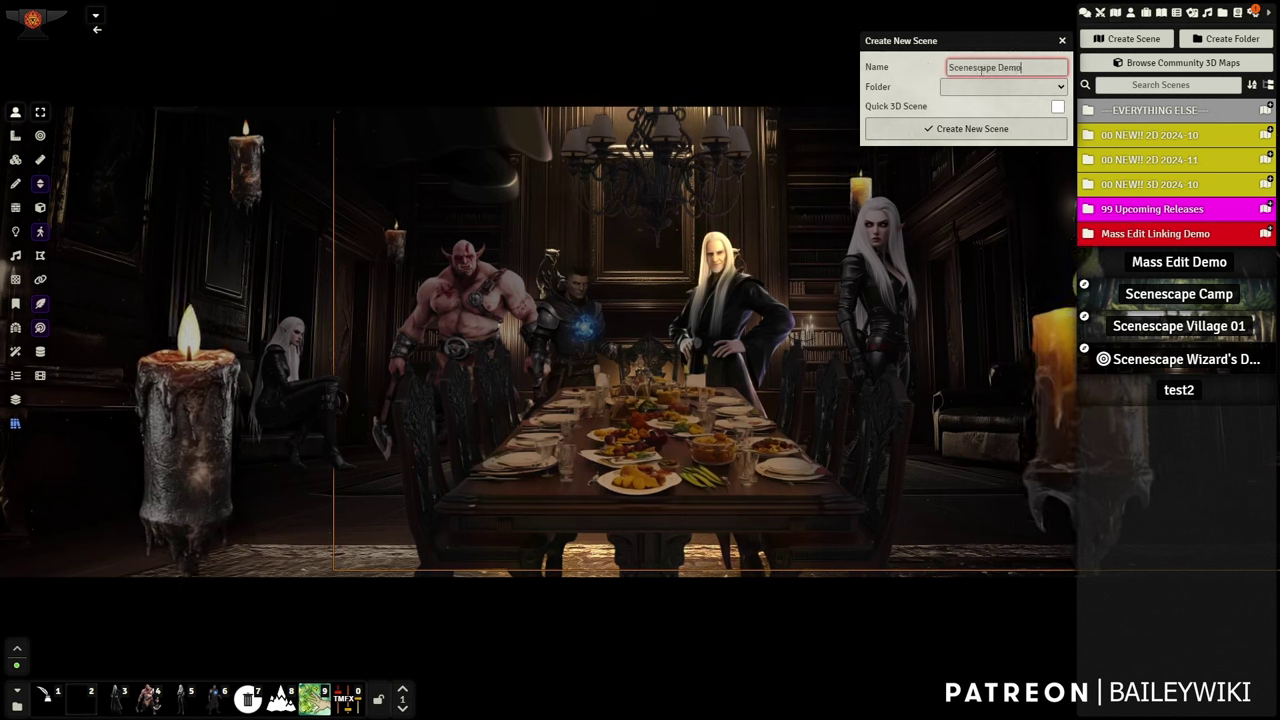
left_click(985, 137)
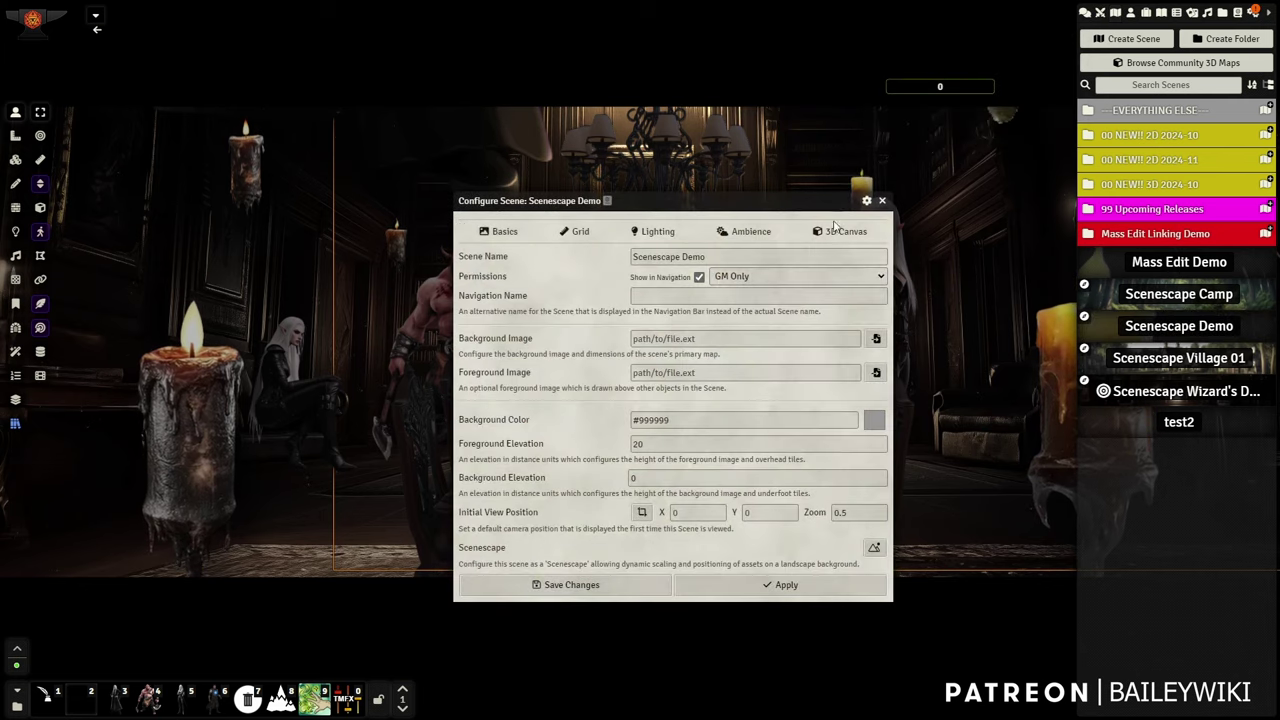
Step: Set the scene's background image to bw_scenescape_backdrop_town_06.webp from the scenescape-demo backdrops folder
left_click(876, 341)
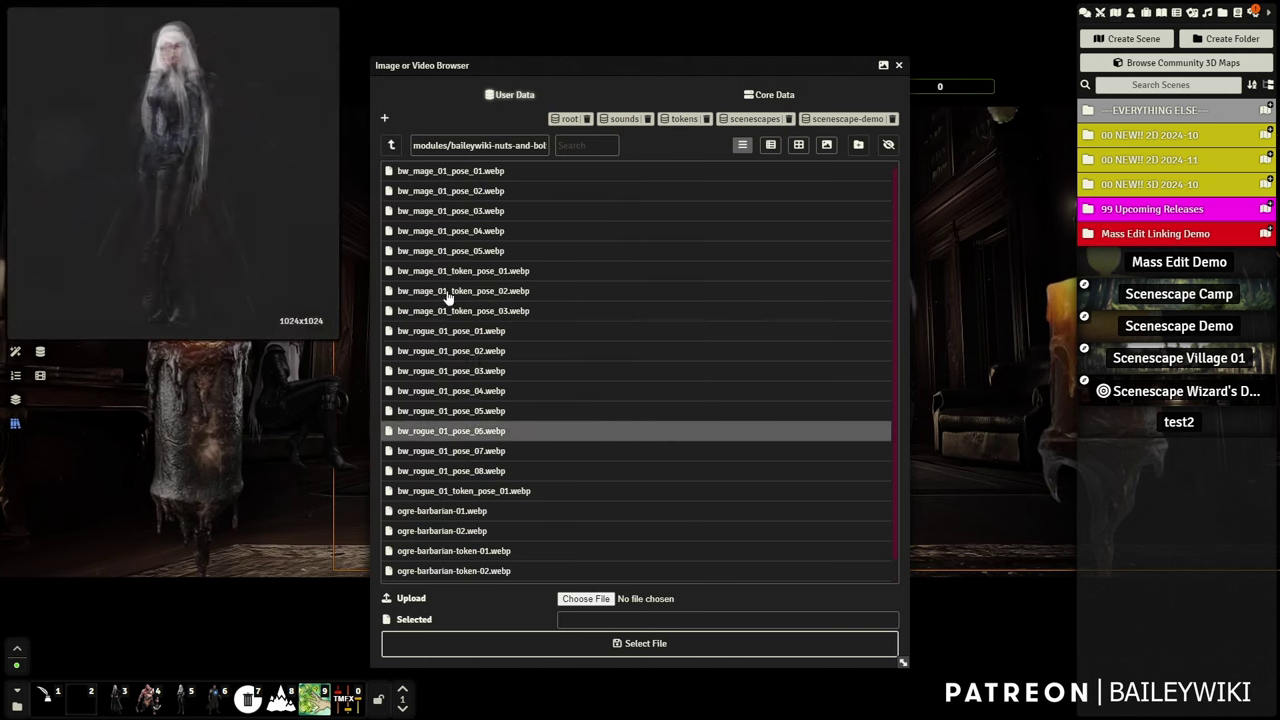
left_click(391, 147)
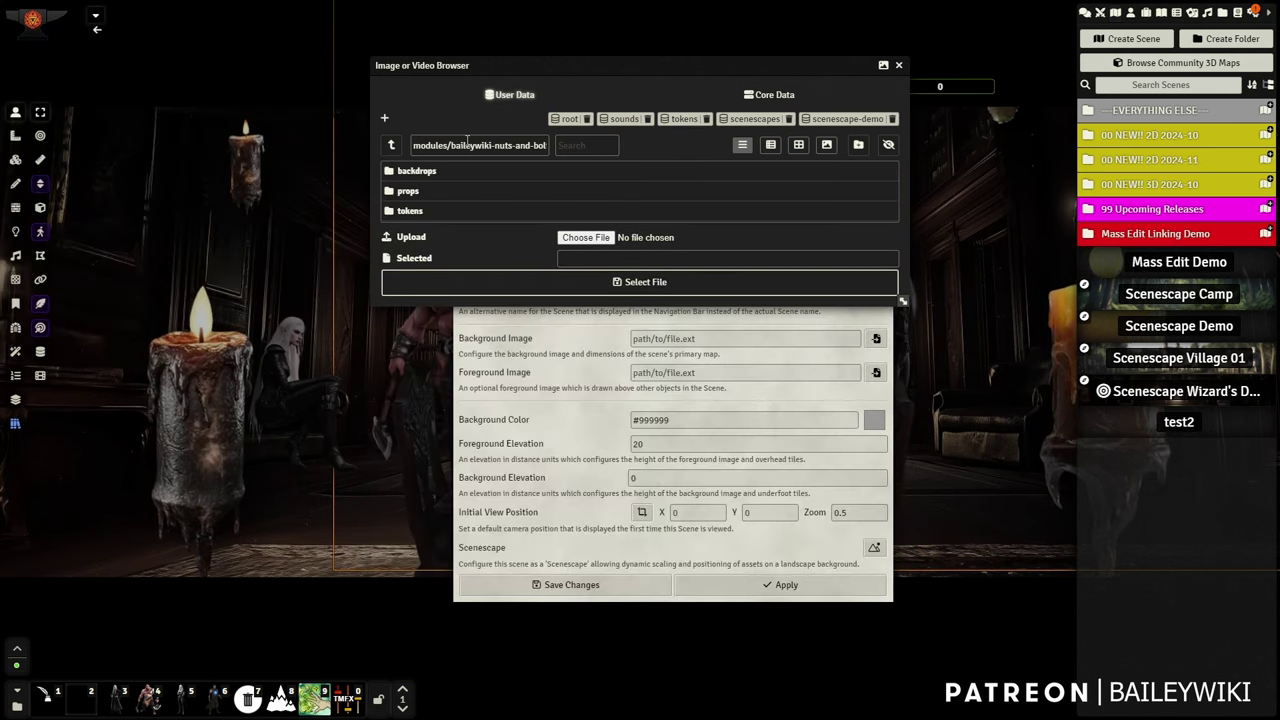
left_click(418, 172)
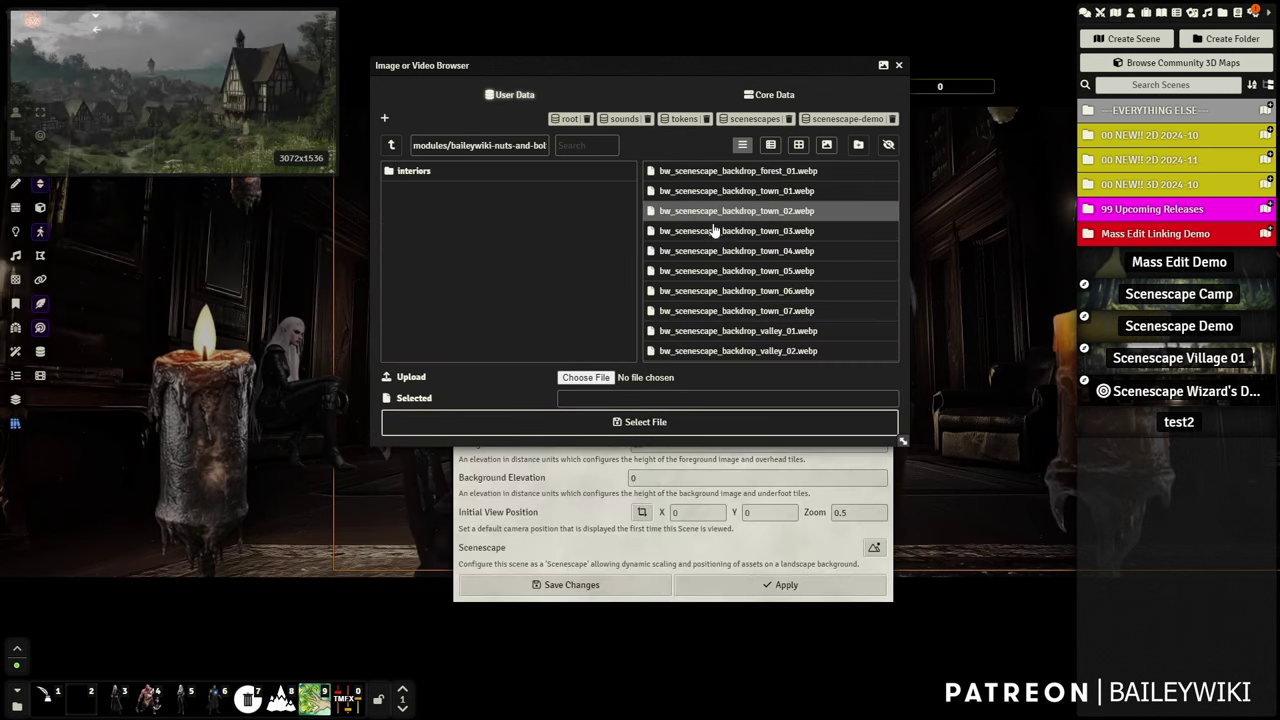
left_click(720, 291)
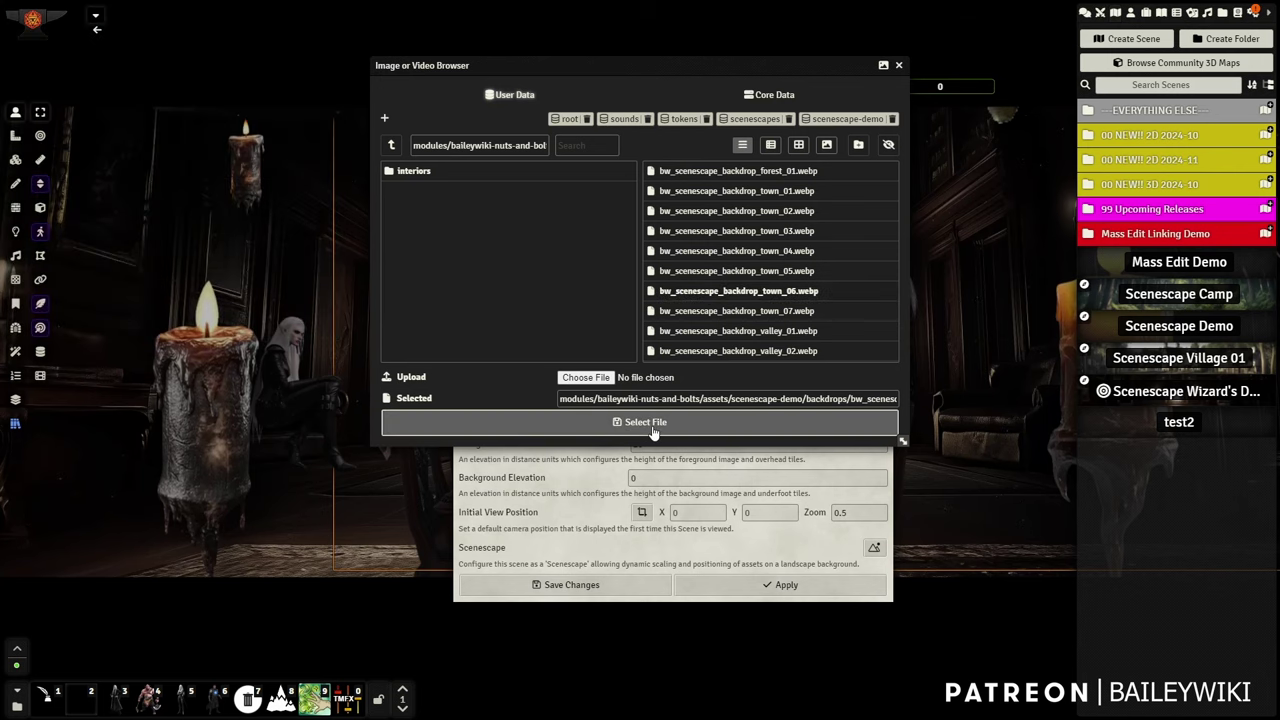
left_click(683, 421)
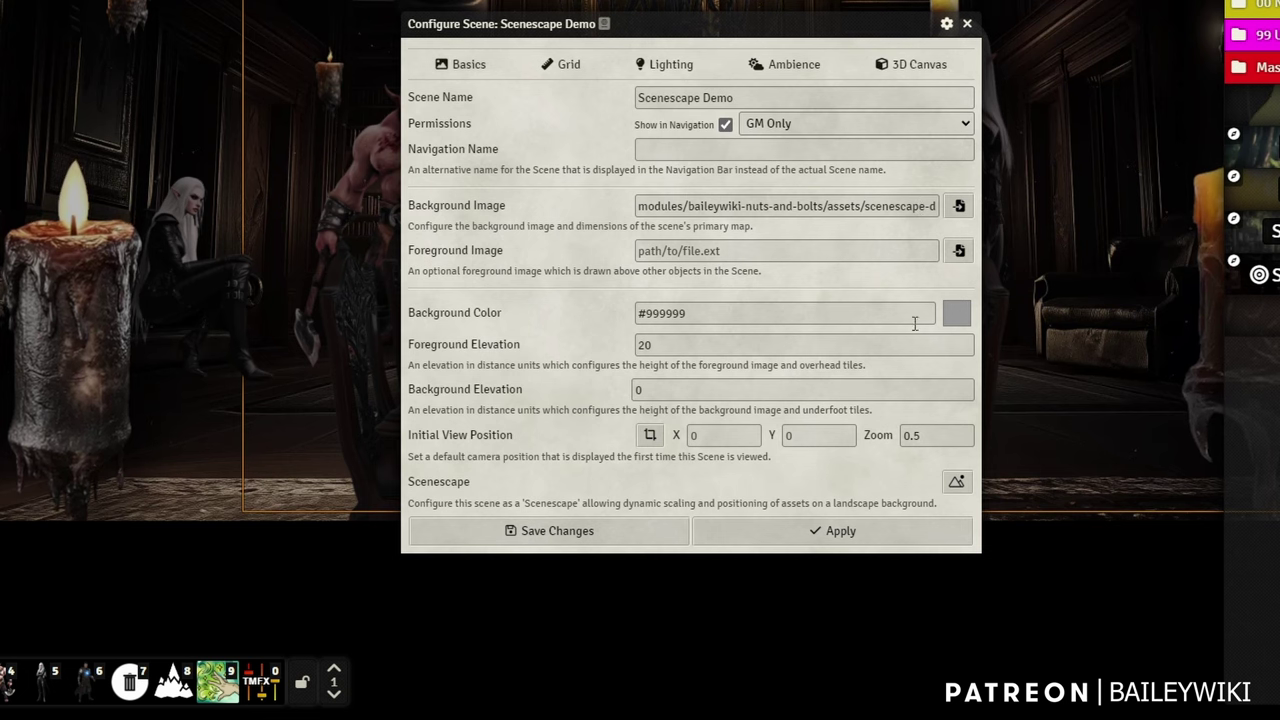
Step: Set the scene's background color to black and open its grid settings
left_click(956, 313)
left_click_drag(975, 349, 774, 443)
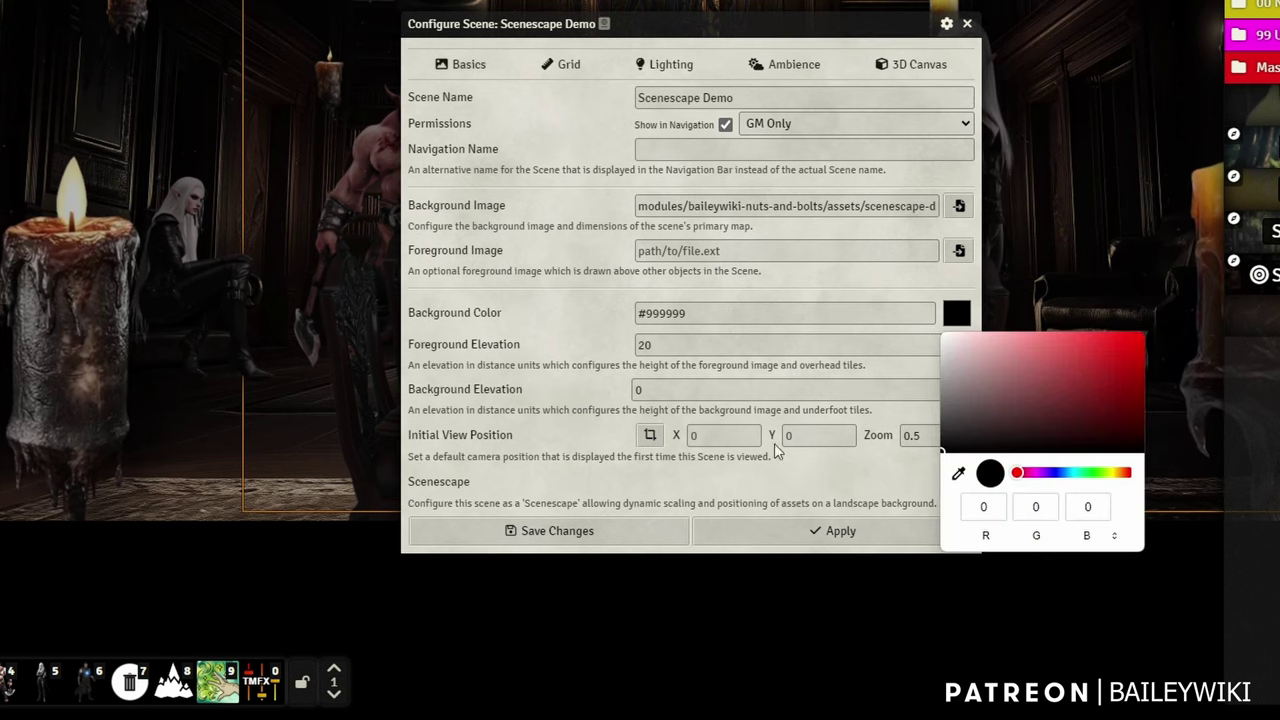
left_click(590, 392)
left_click(568, 66)
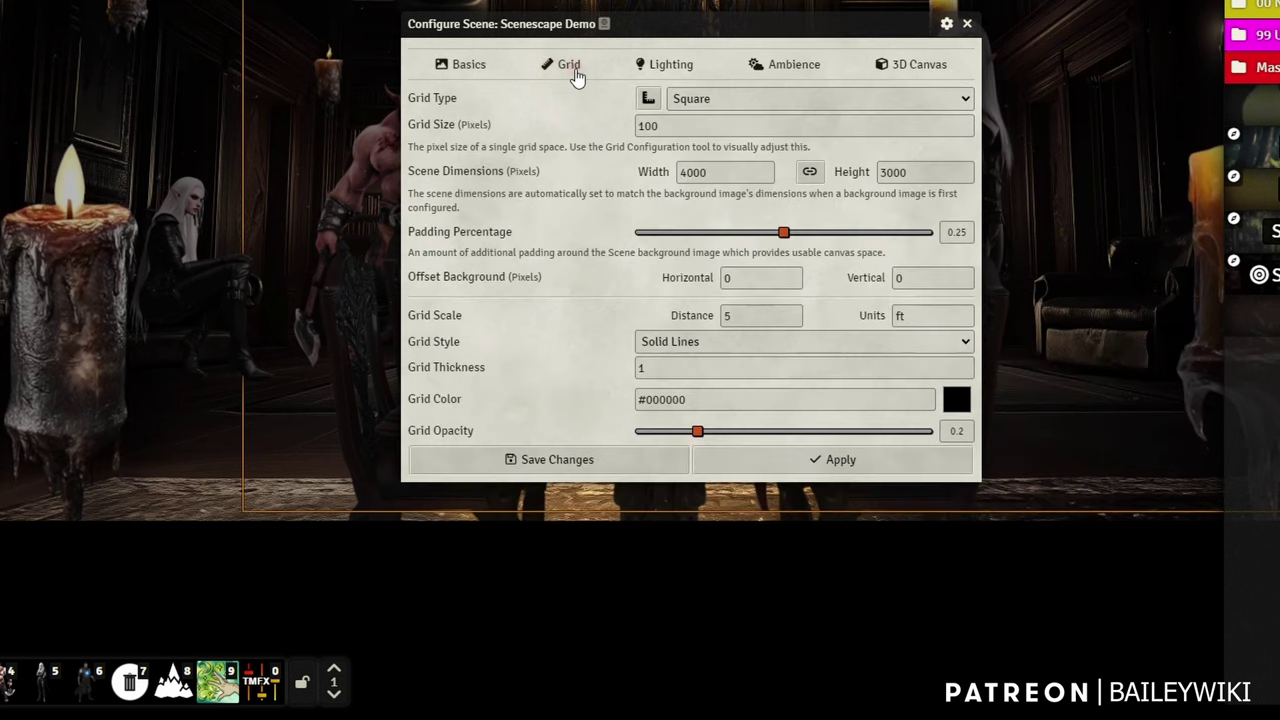
Step: Make the scene gridless, disable token vision, fog exploration and wall height, enable global illumination, and save the scene configuration
left_click(730, 98)
left_click(694, 122)
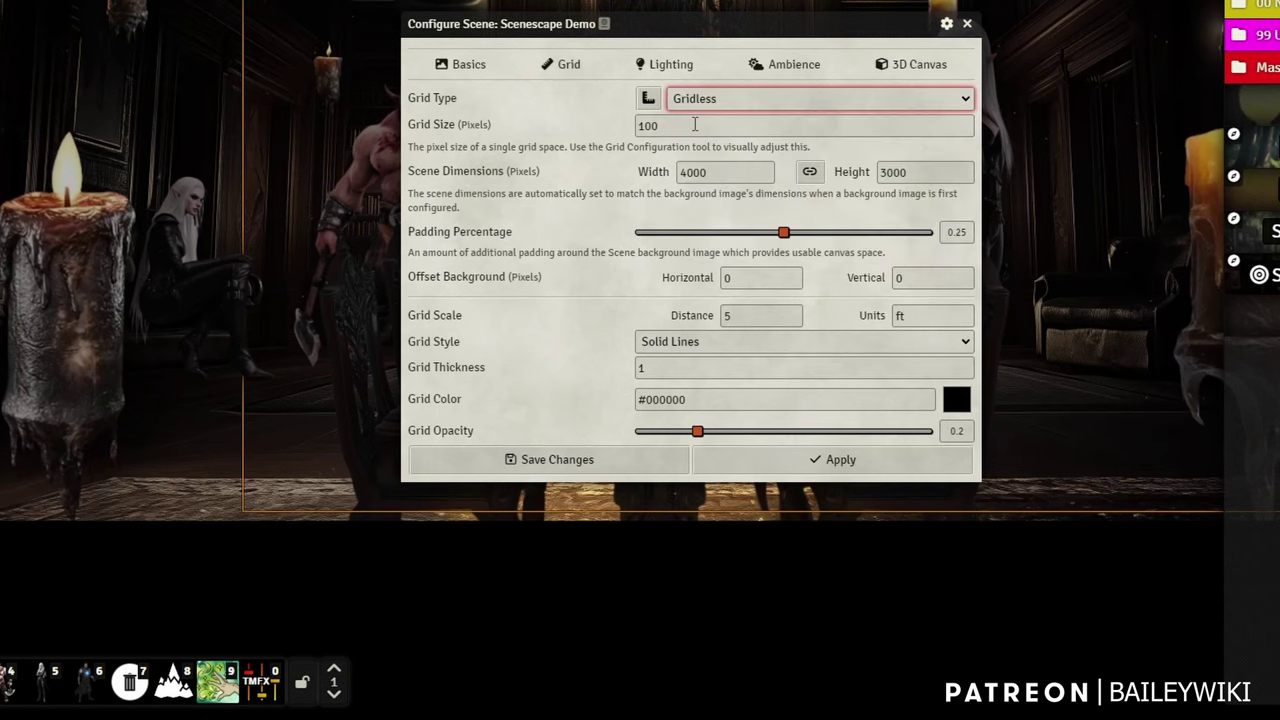
left_click(668, 65)
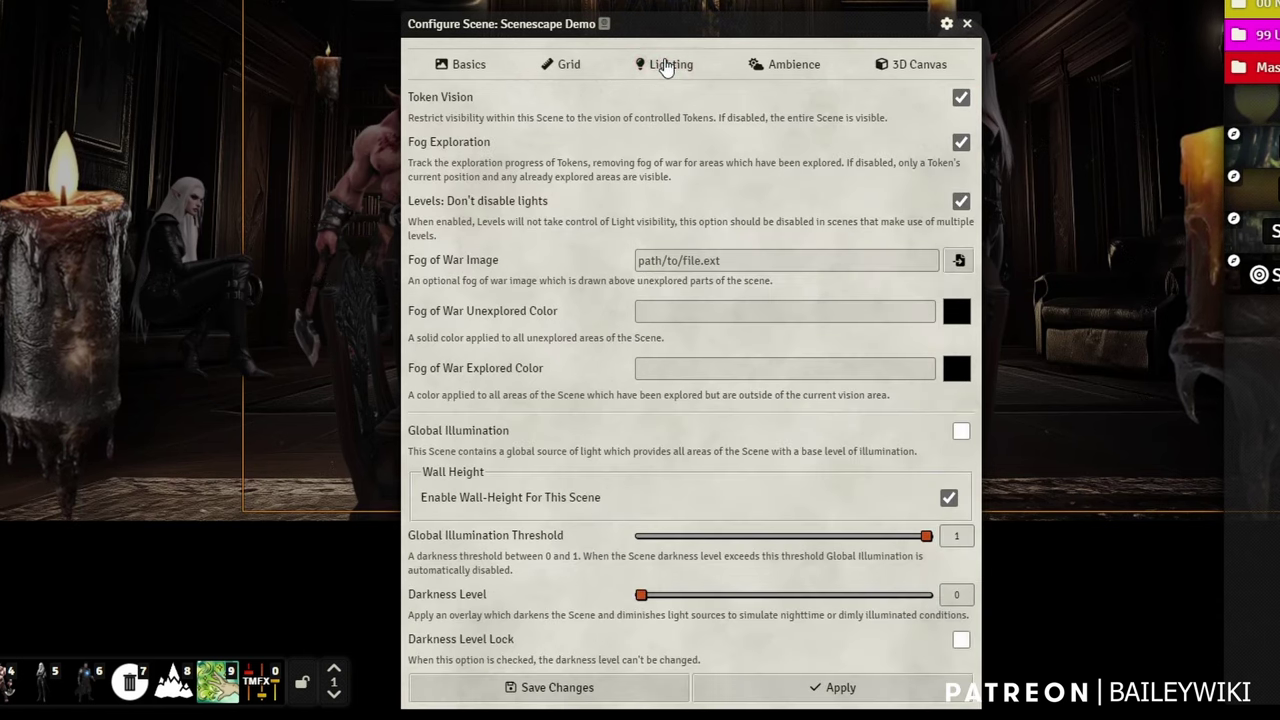
left_click(961, 99)
left_click(960, 143)
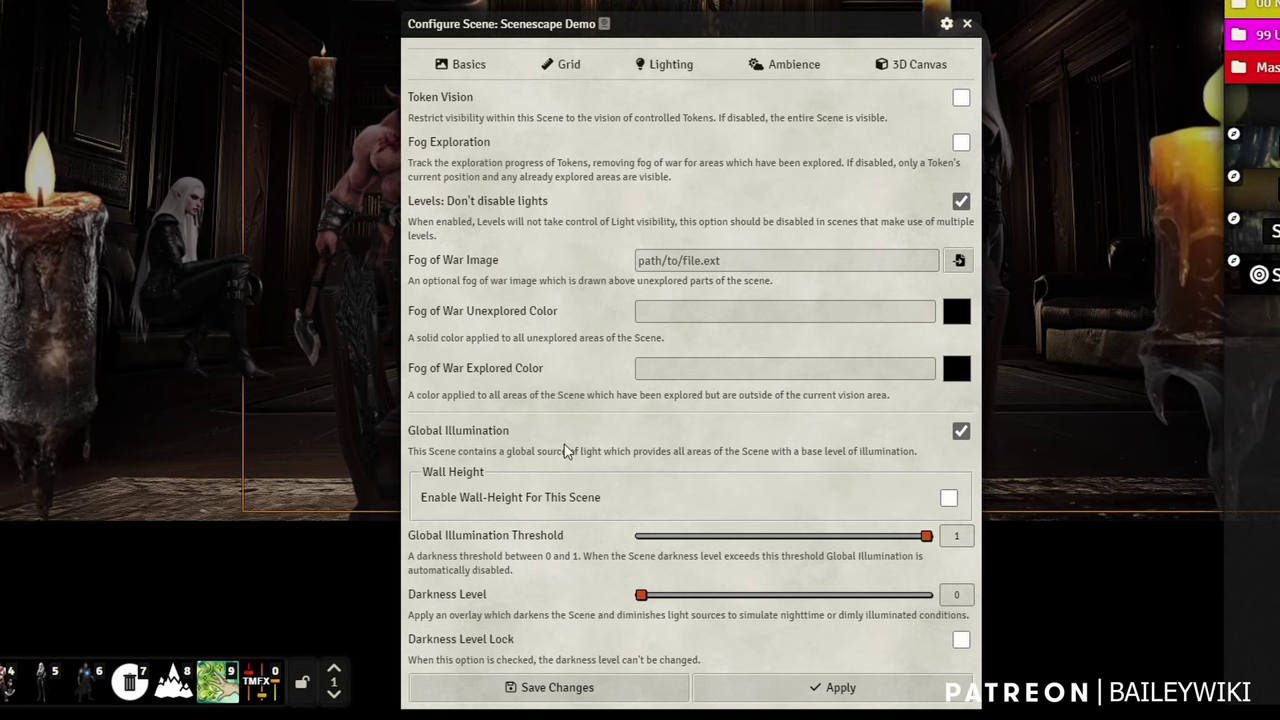
left_click(462, 64)
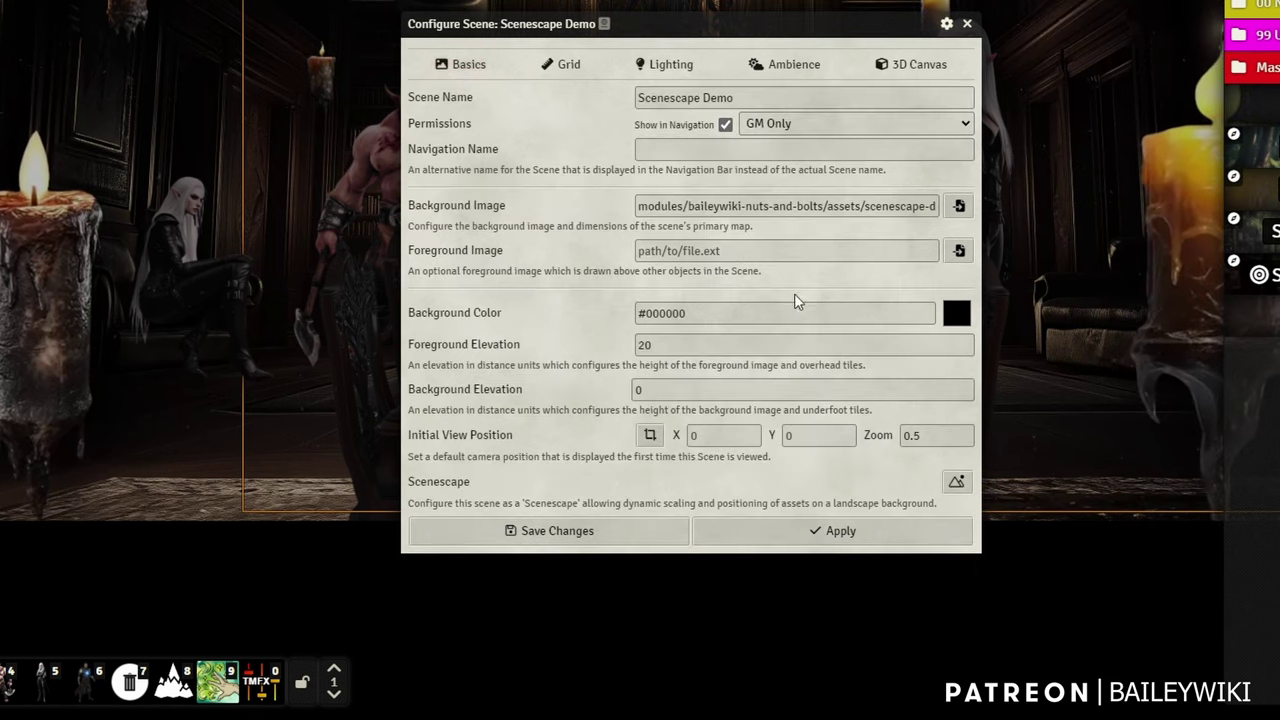
left_click(586, 531)
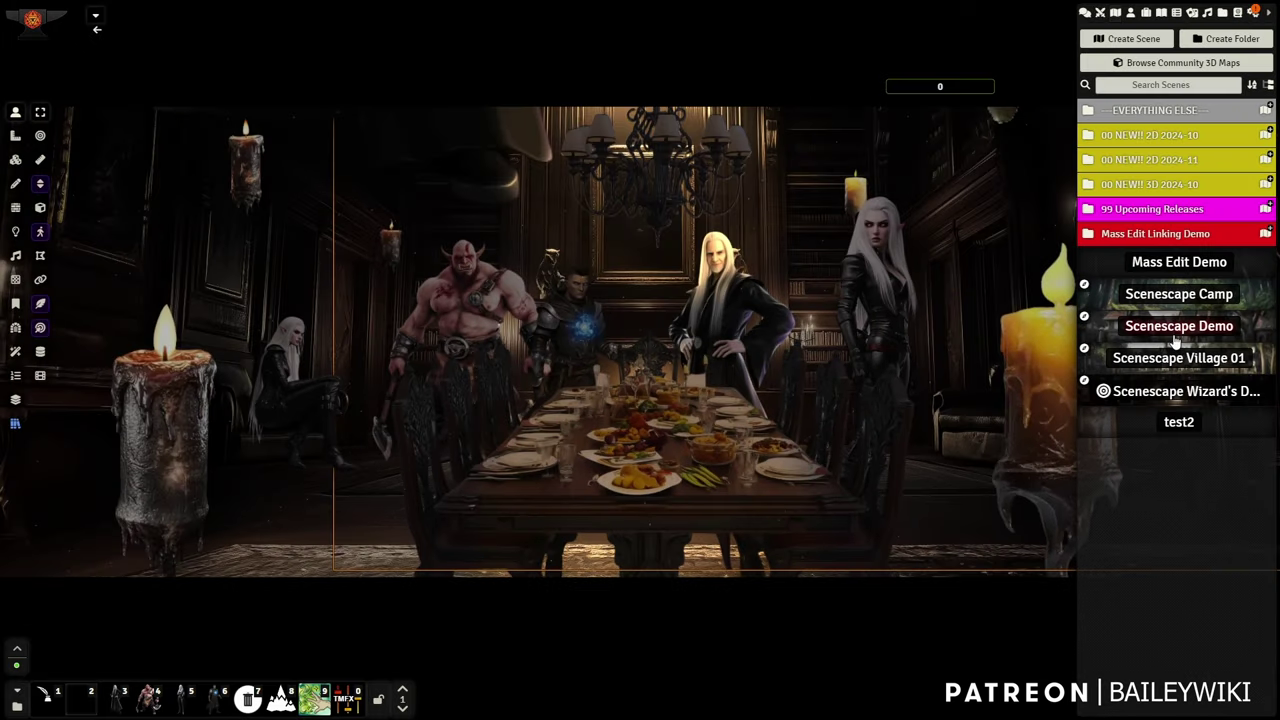
Step: View the Scenescape Demo scene, open its scenescape configuration, and dismiss the general scene settings
left_click(1175, 326)
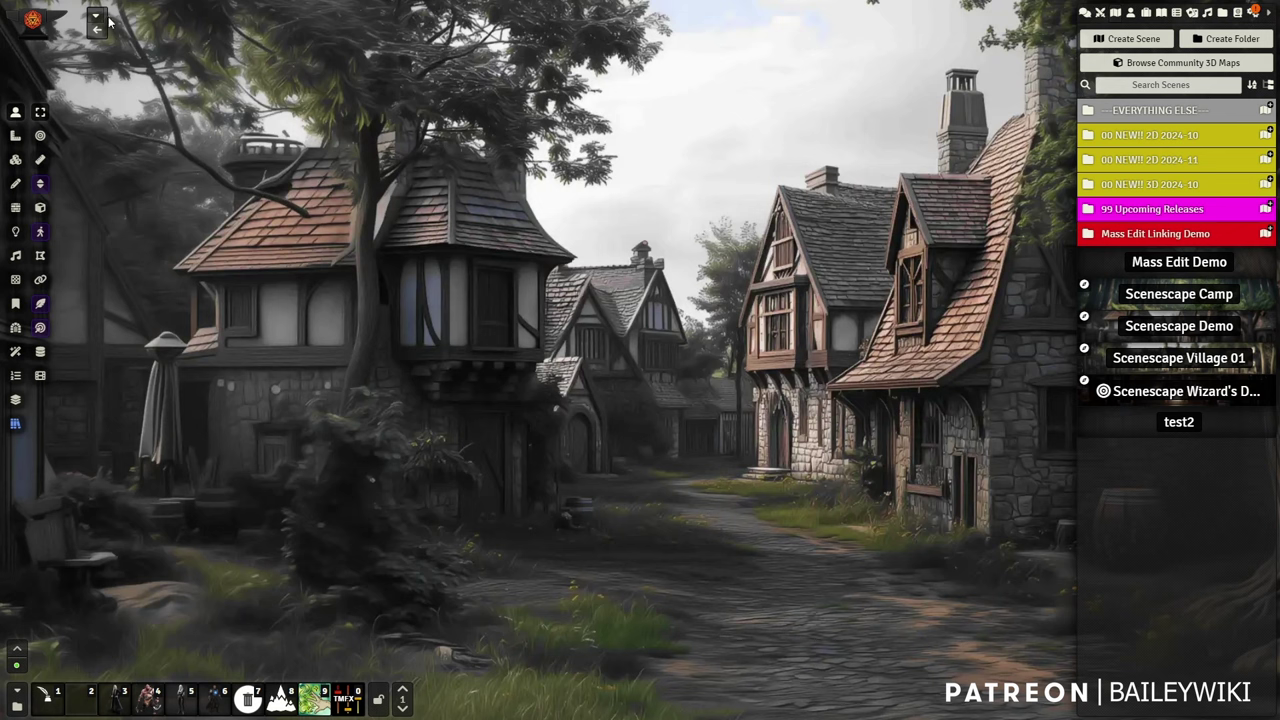
right_click(1203, 336)
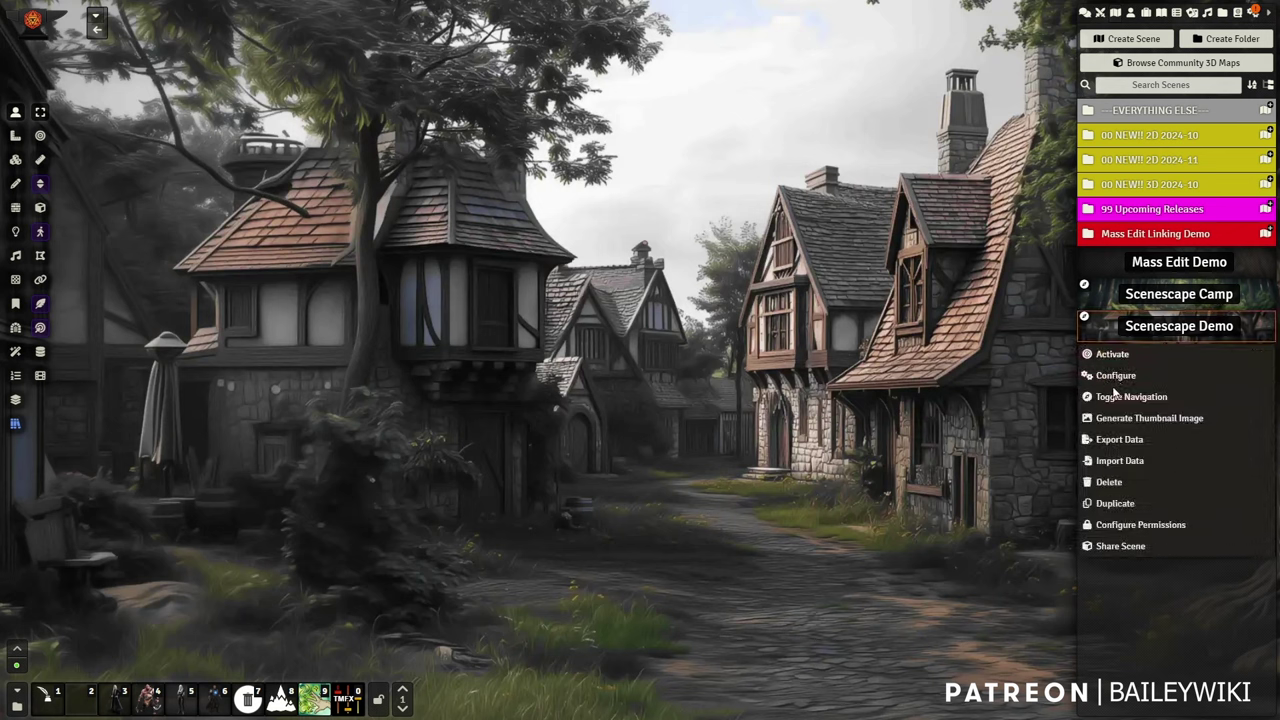
left_click(1115, 370)
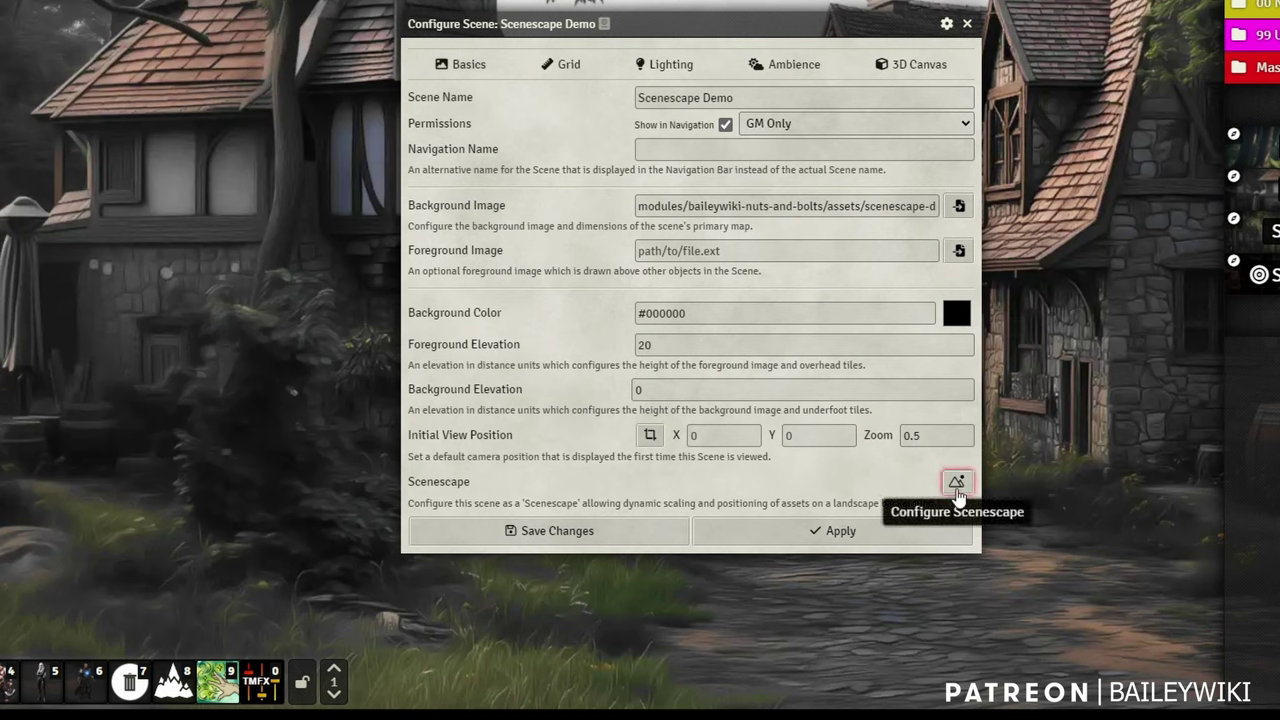
left_click(957, 487)
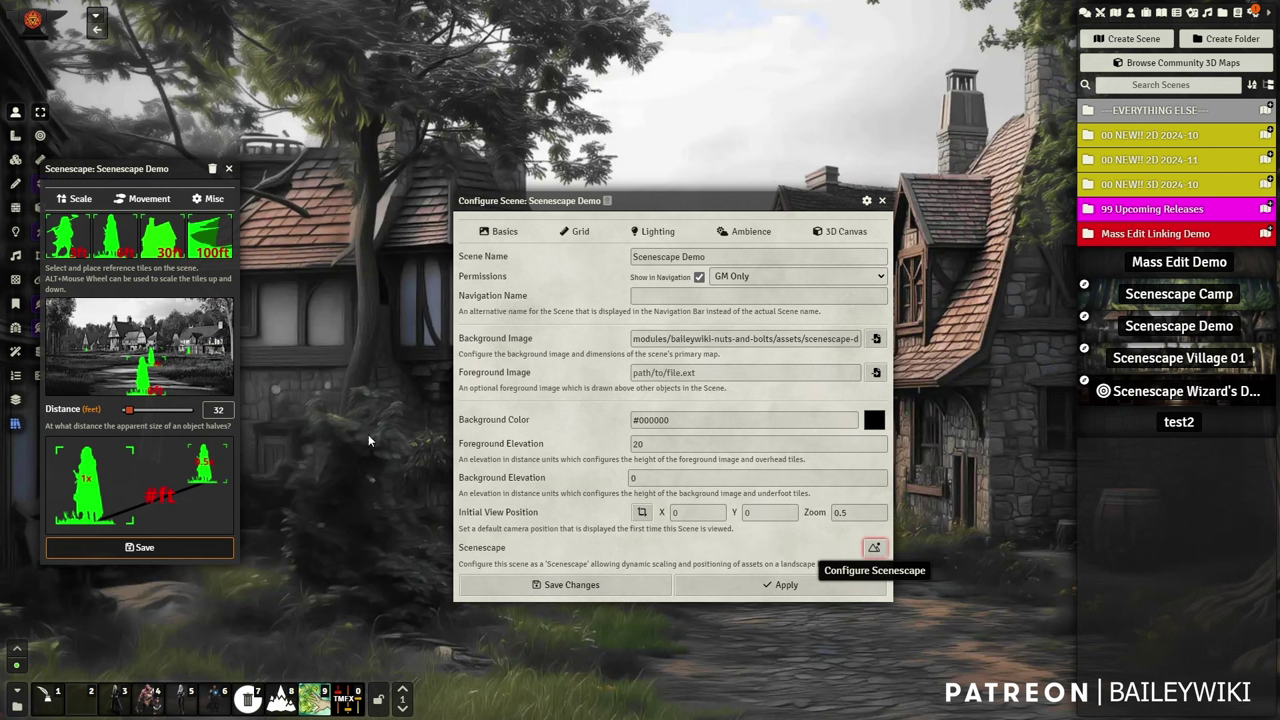
left_click(882, 200)
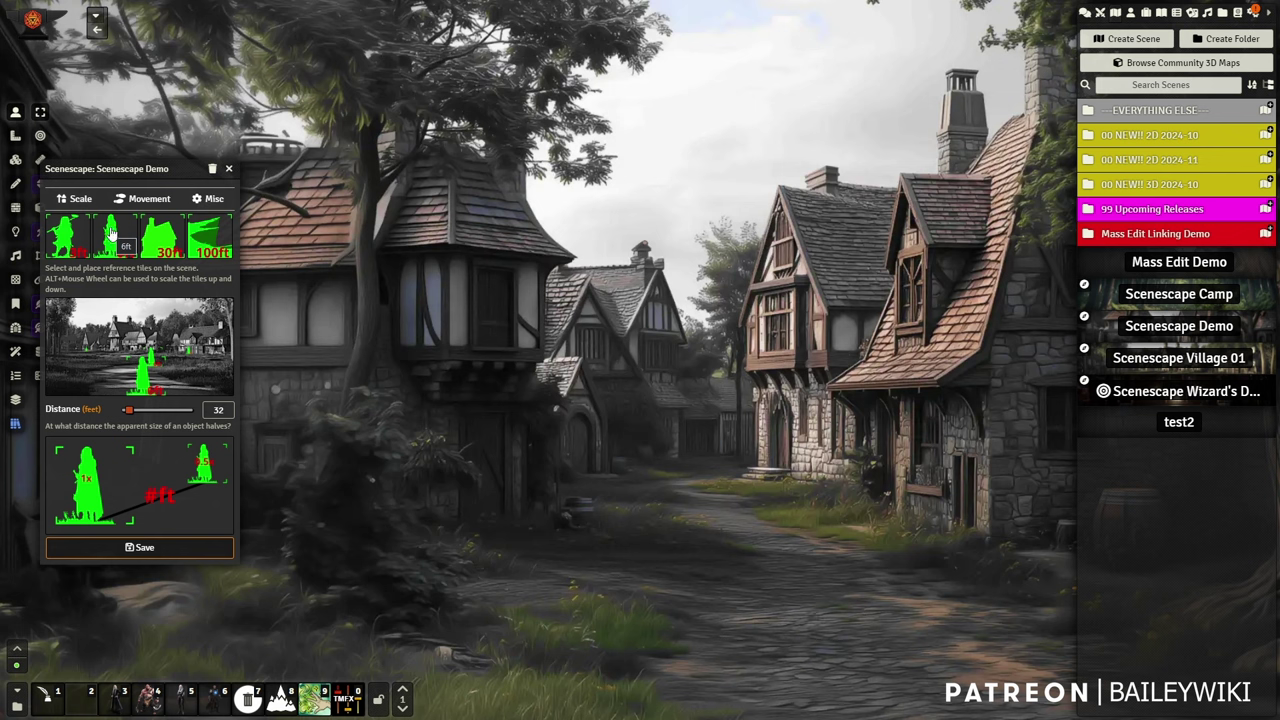
Step: Place three 6ft reference tiles: by the right-hand house's door, at the lane's far end, and in front of the left-hand house
left_click(110, 232)
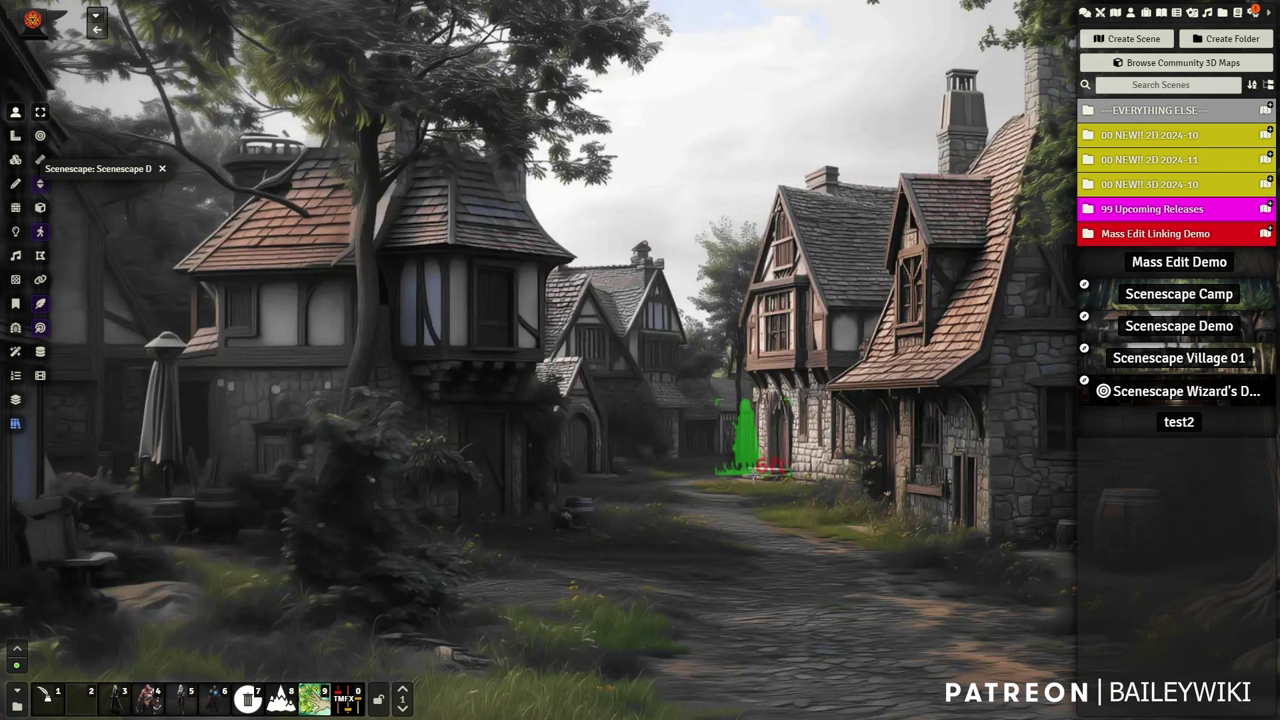
left_click(748, 462)
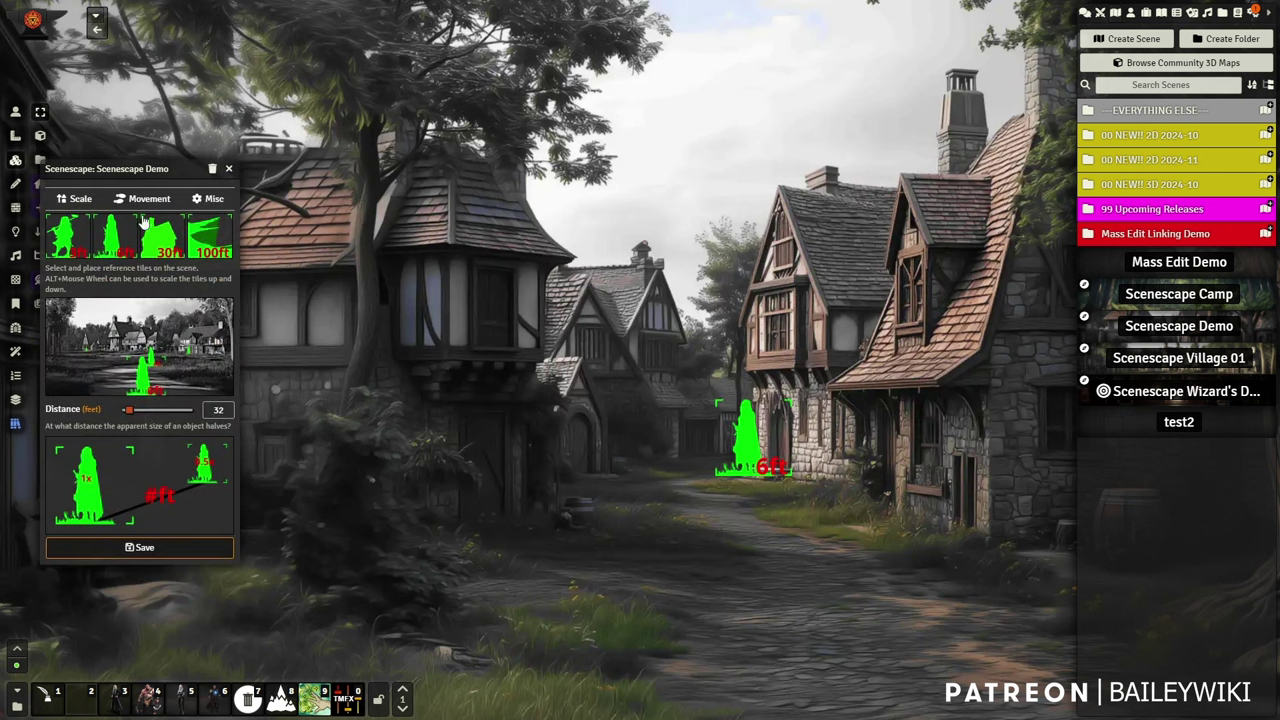
left_click(108, 252)
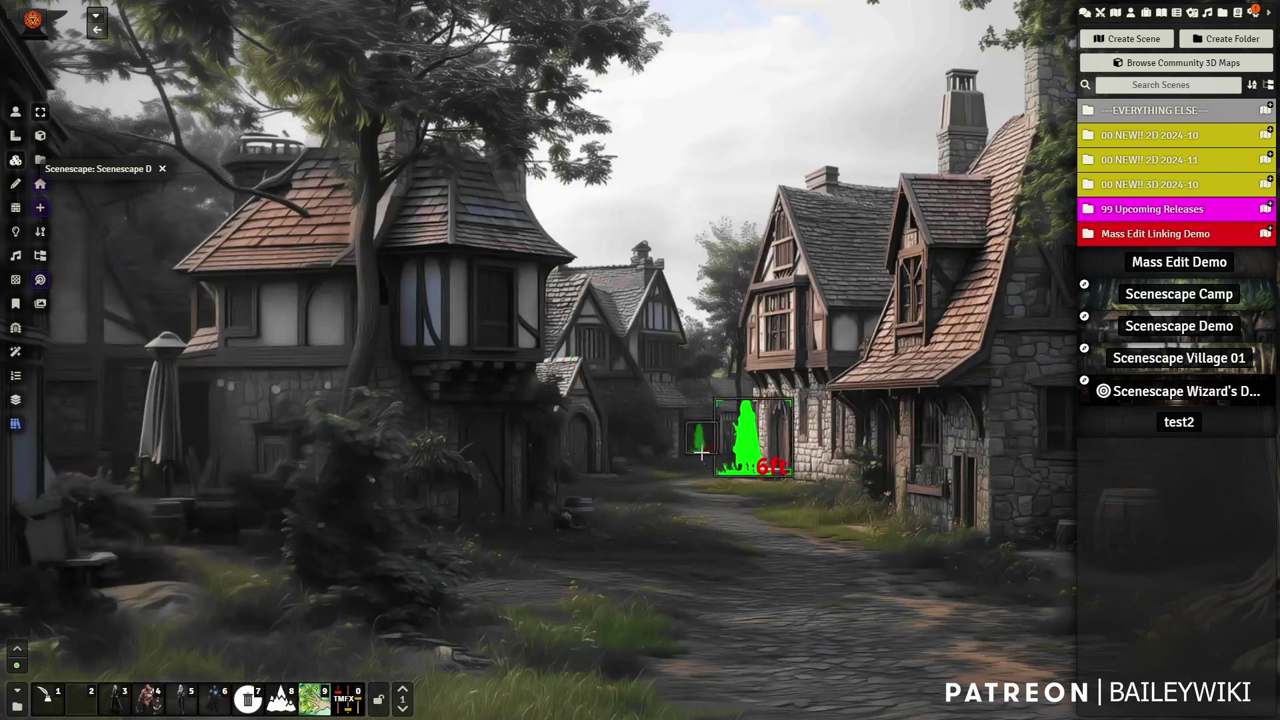
left_click(703, 452)
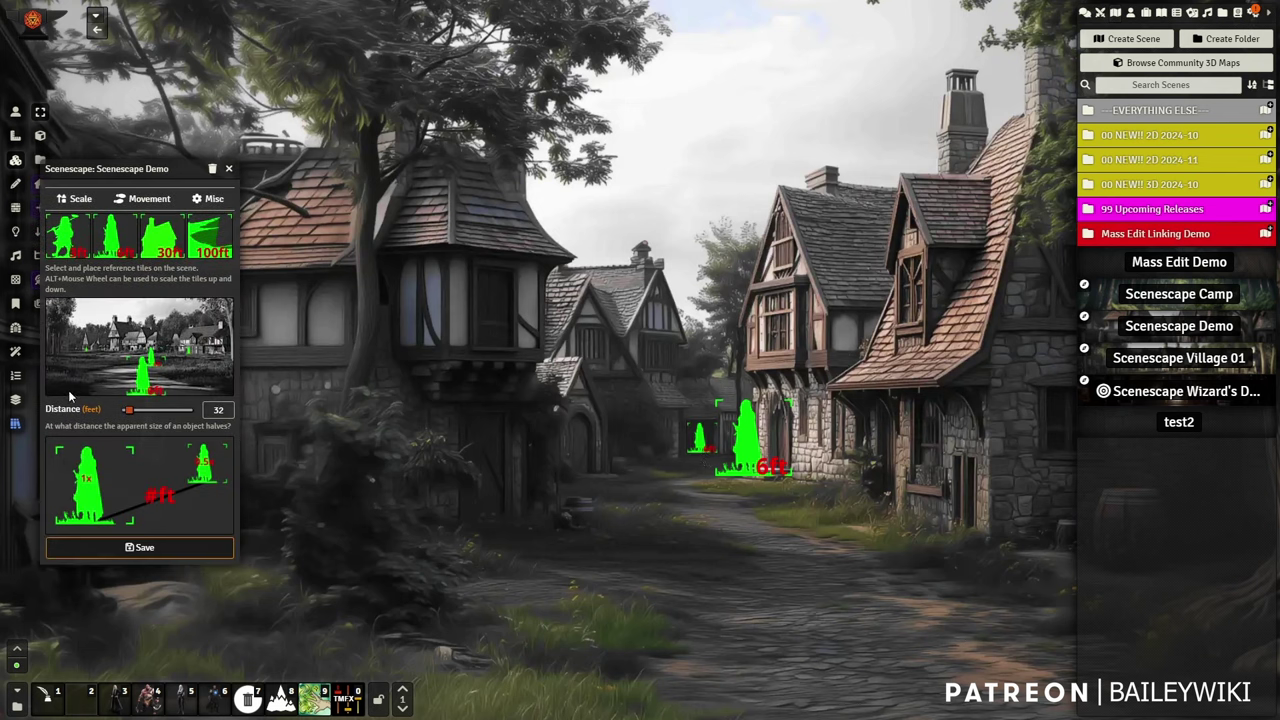
left_click(112, 245)
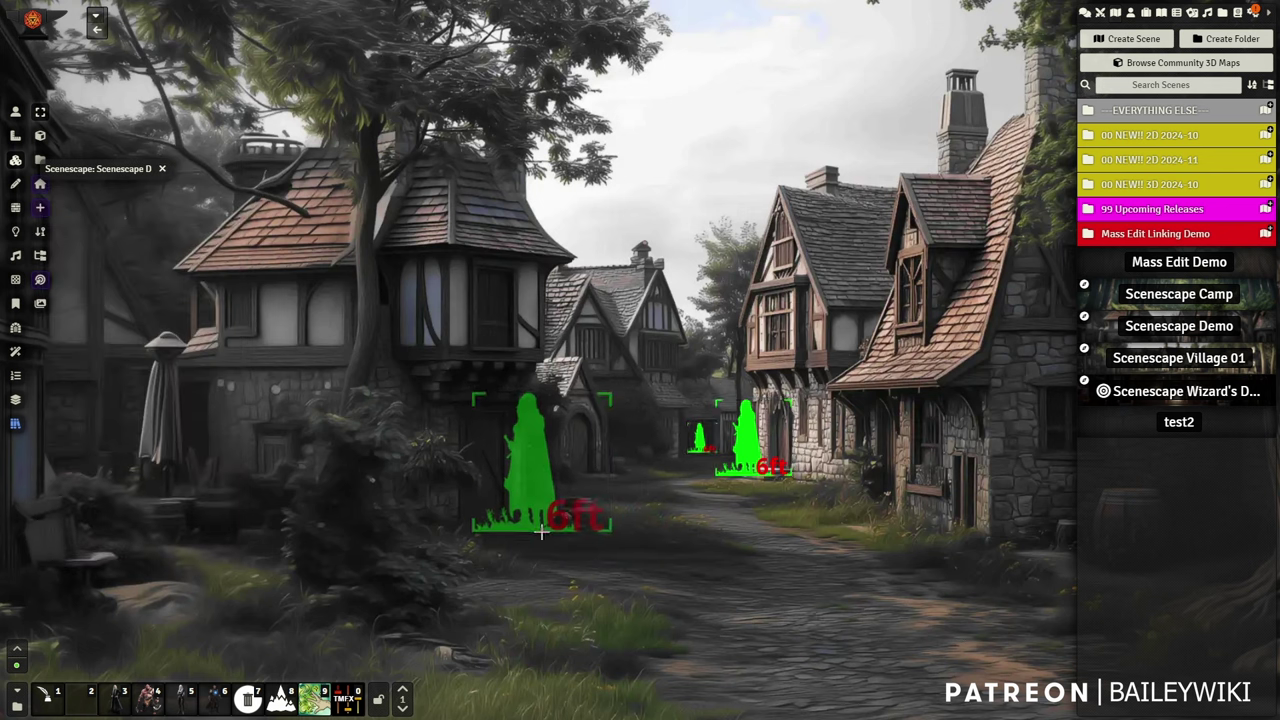
left_click(541, 532)
Step: Place a fourth 6ft reference tile in the foreground at the backdrop's lower edge, scaled up to match the near perspective
left_click(113, 228)
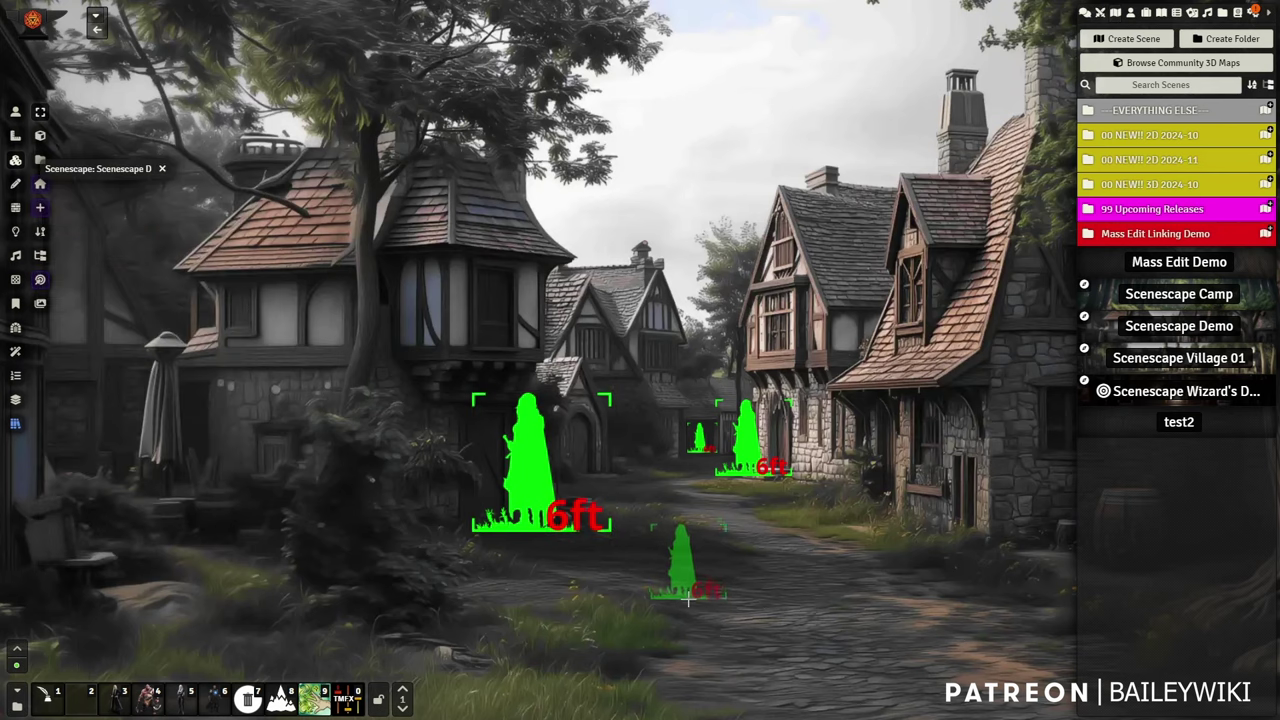
scroll(677, 555, "down", 3)
scroll(957, 483, "down", 2)
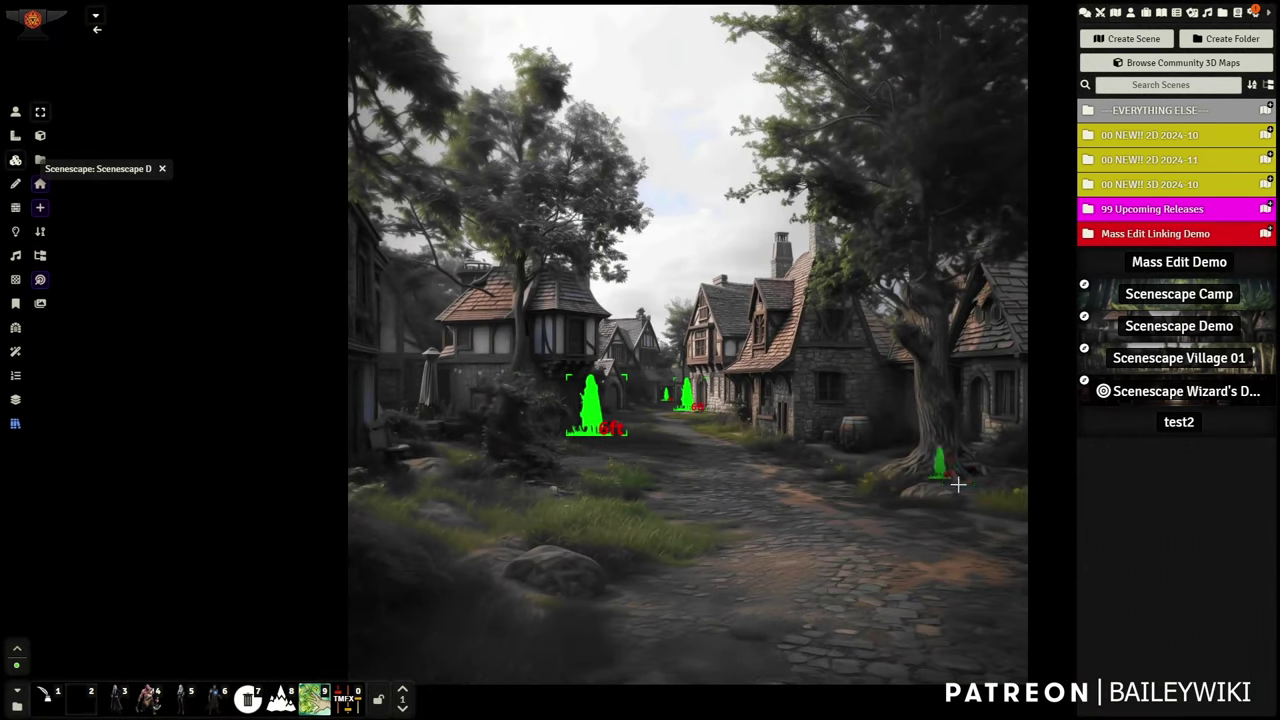
scroll(954, 497, "up", 5)
scroll(527, 614, "up", 10)
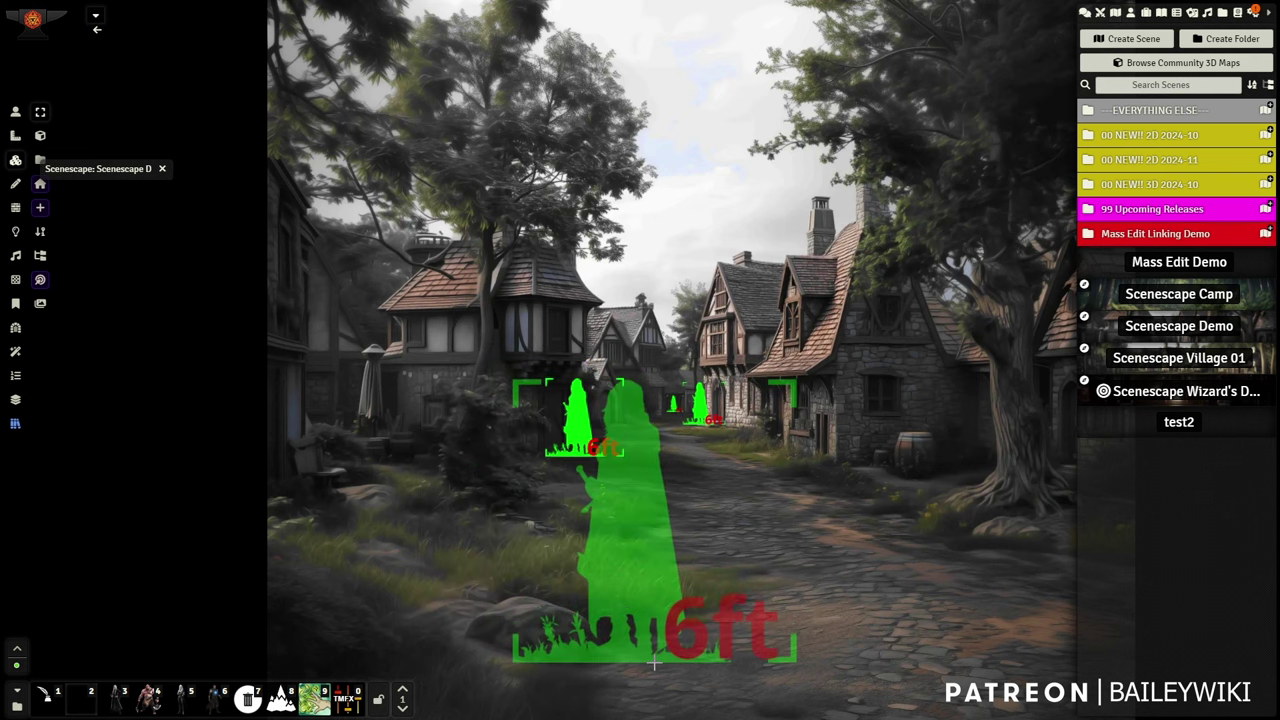
scroll(651, 654, "down", 4)
scroll(652, 630, "up", 2)
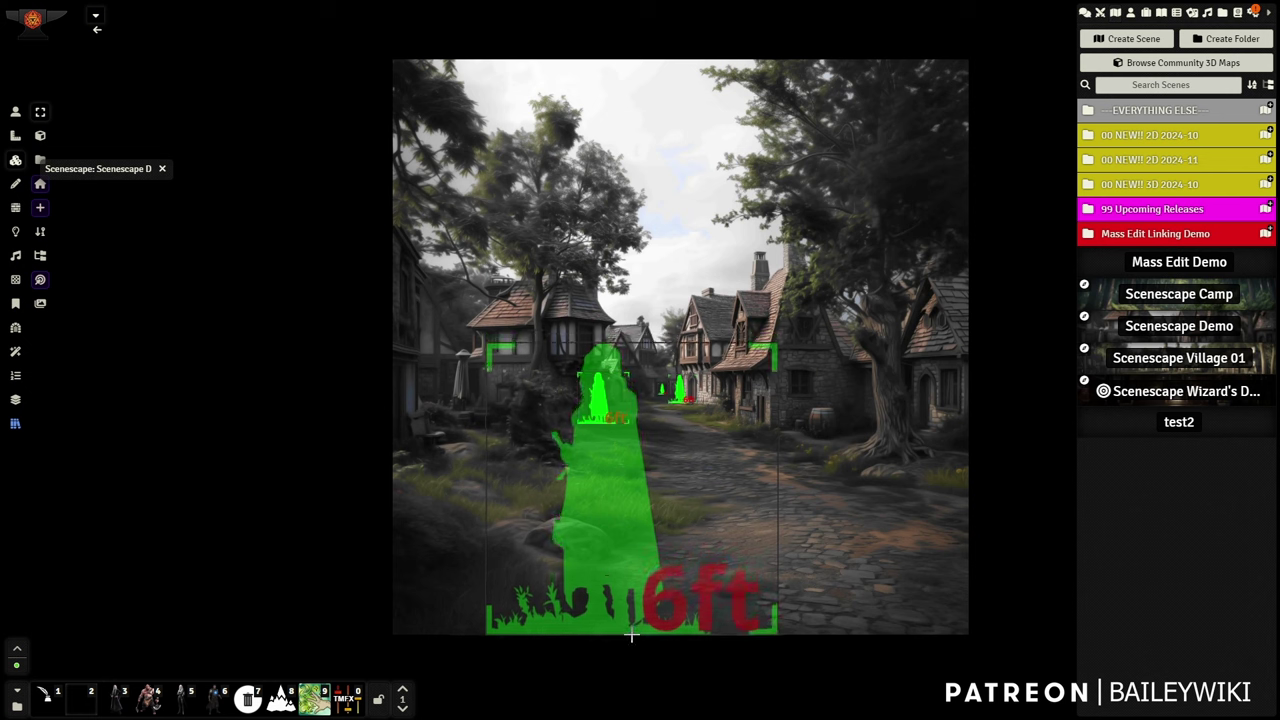
scroll(631, 634, "down", 2)
left_click(648, 636)
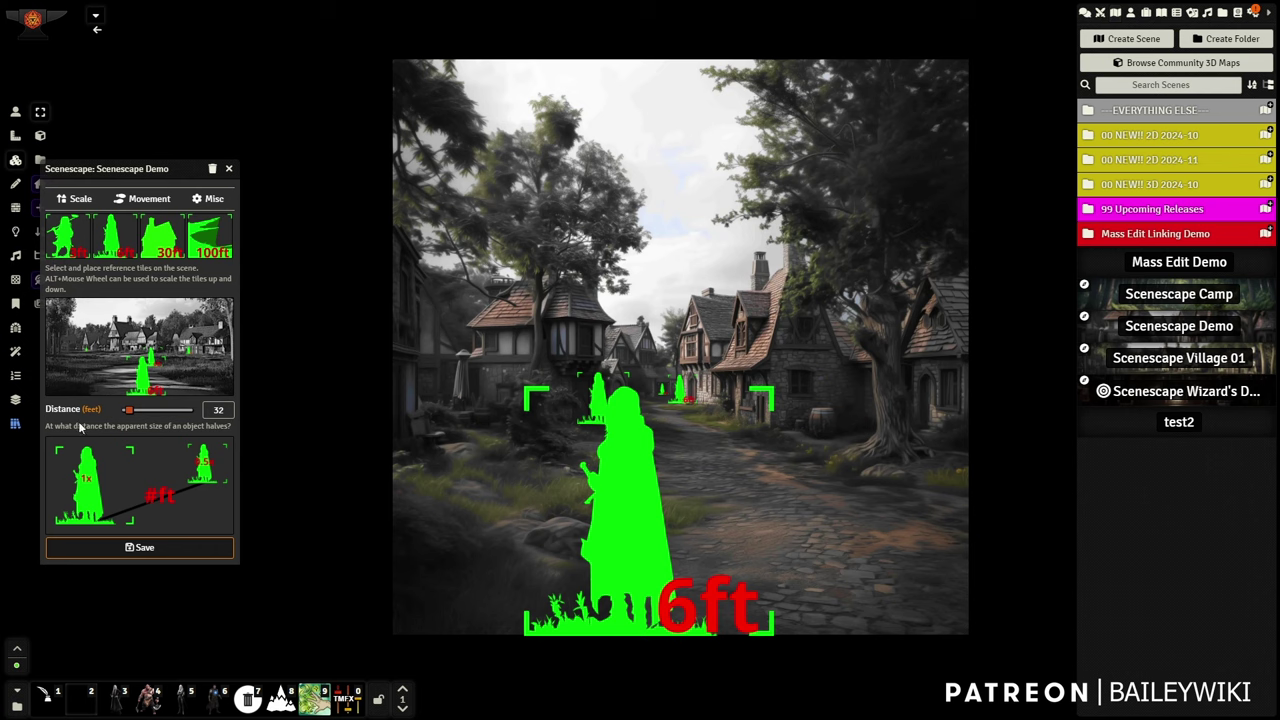
Step: Place a token movement limit line across the lane's far end, set the step size to 2.5 feet, and save the scenescape
left_click(146, 201)
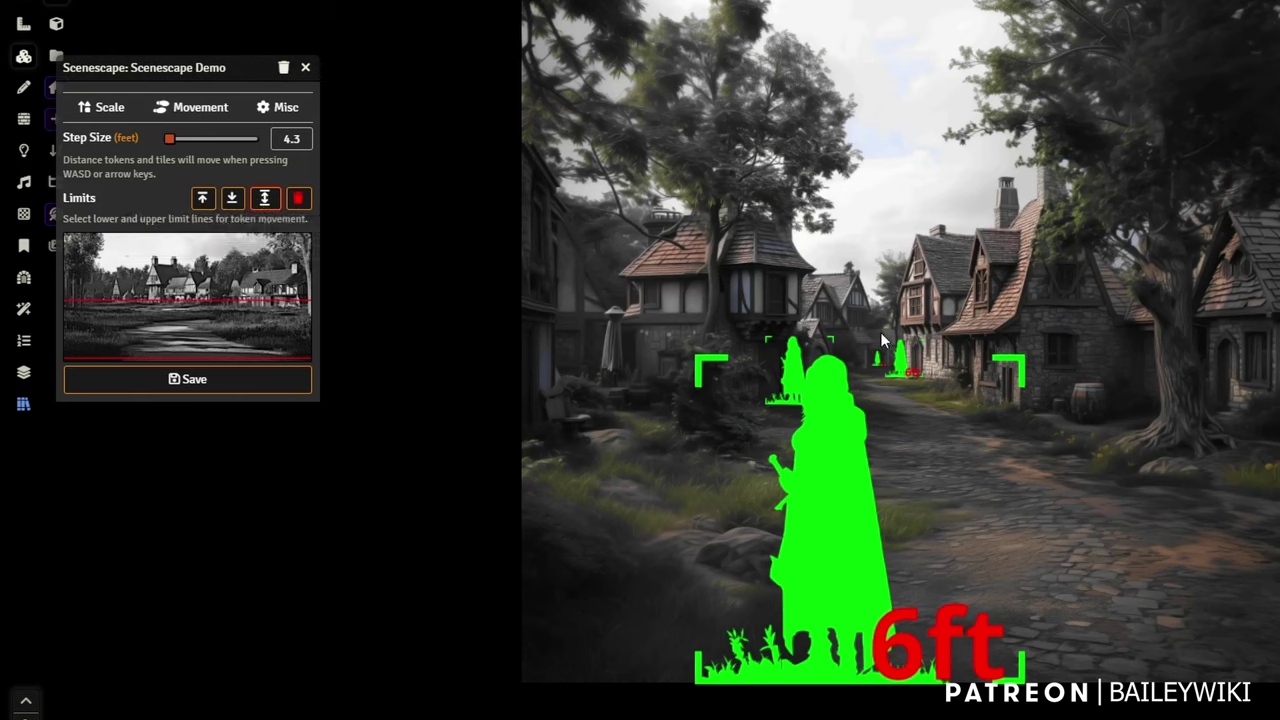
left_click(232, 202)
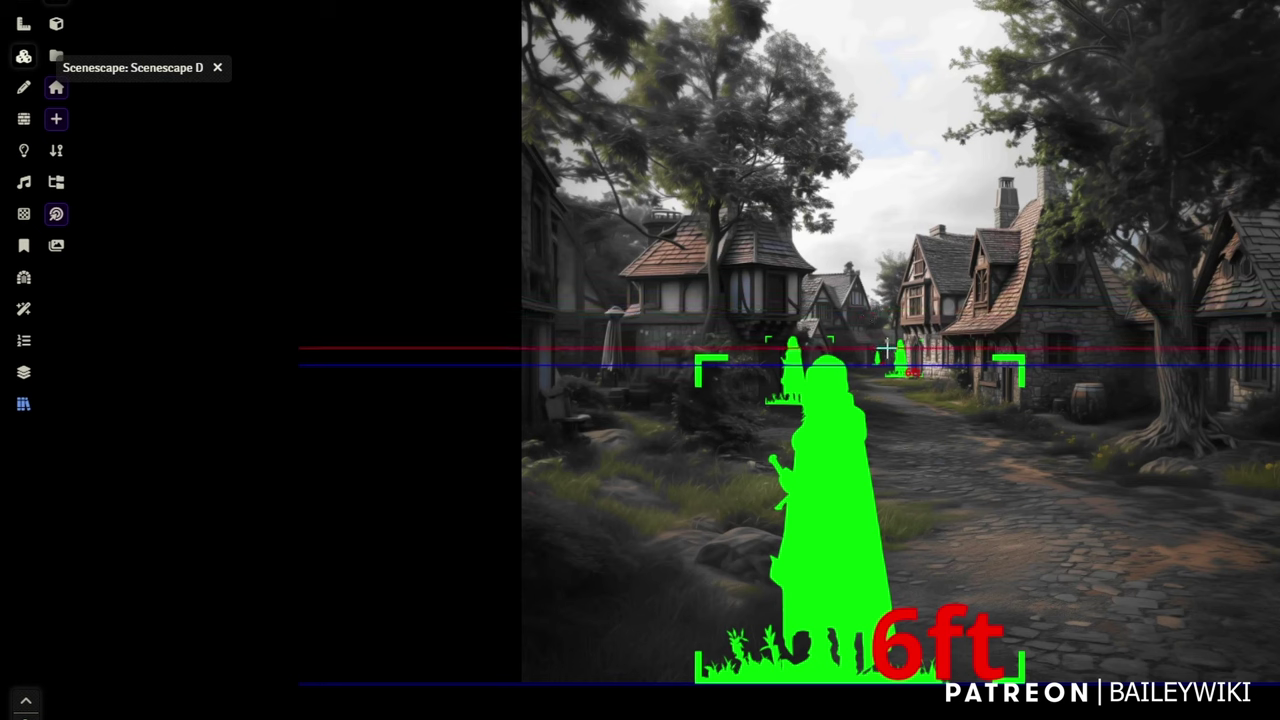
left_click(886, 352)
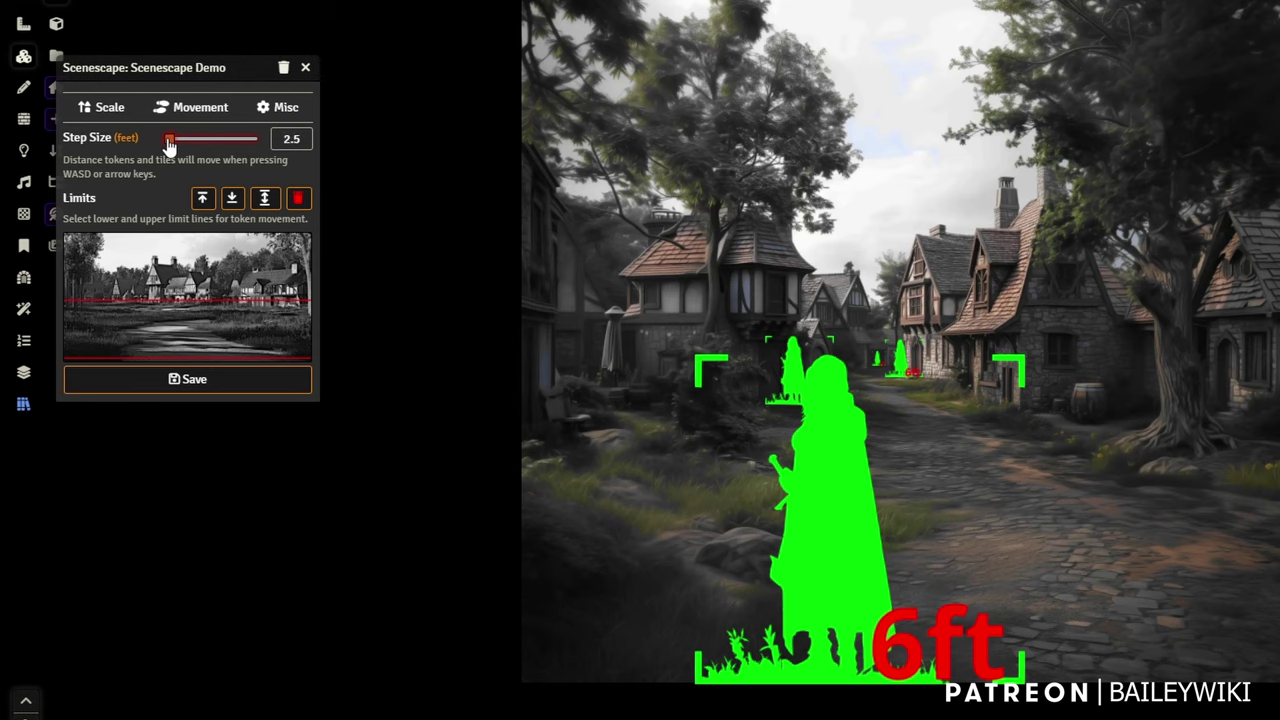
left_click(285, 108)
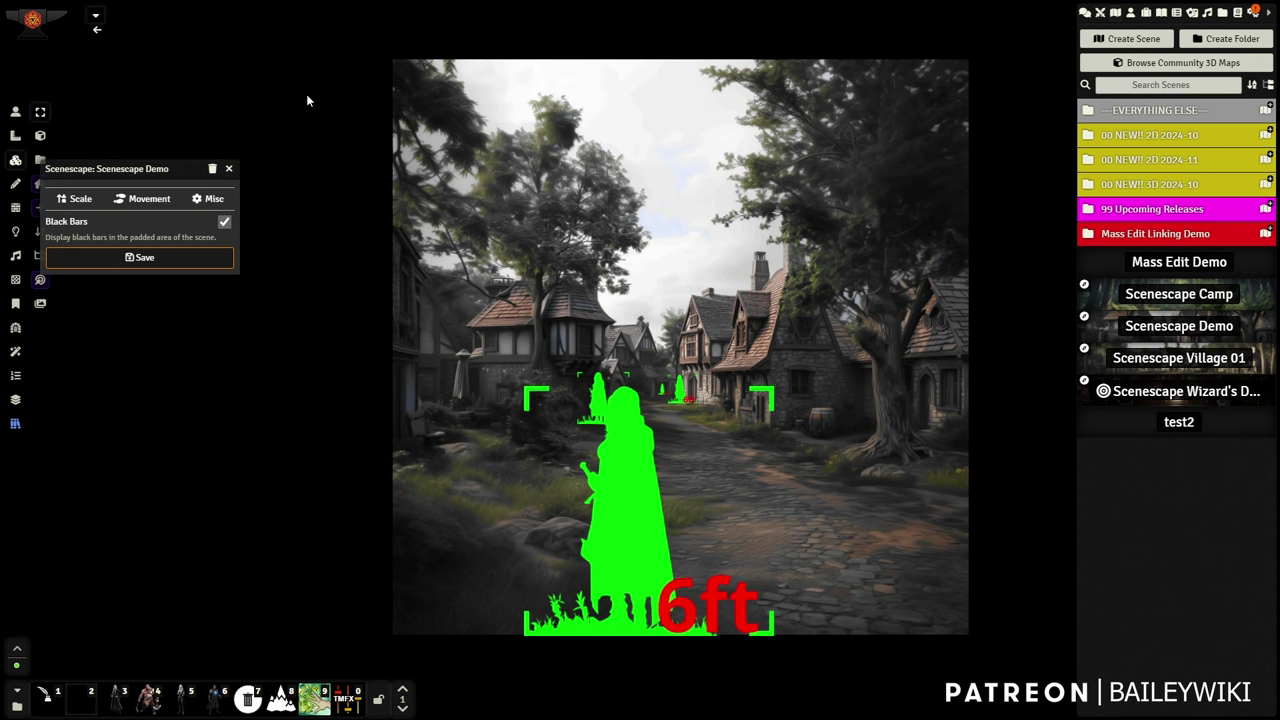
left_click(139, 259)
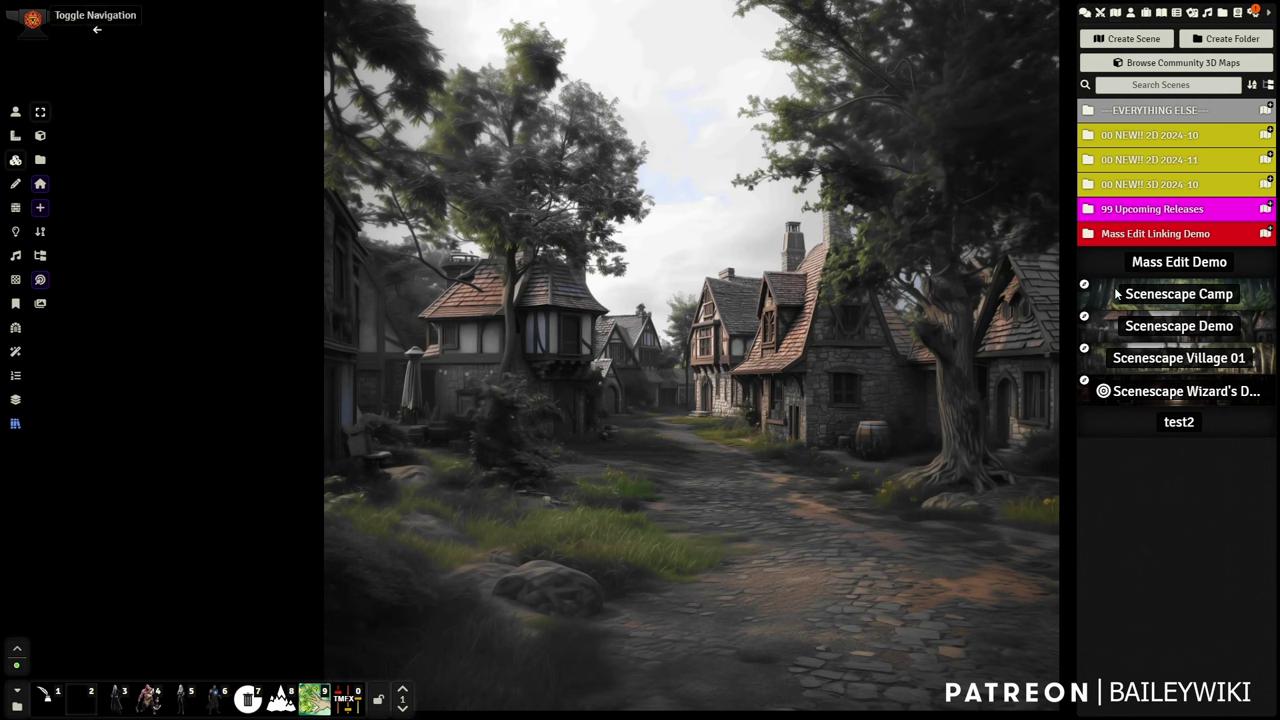
Step: Reopen Scenescape Demo's scenescape configuration, review the placed reference tiles, and close the settings
right_click(1170, 332)
left_click(1115, 375)
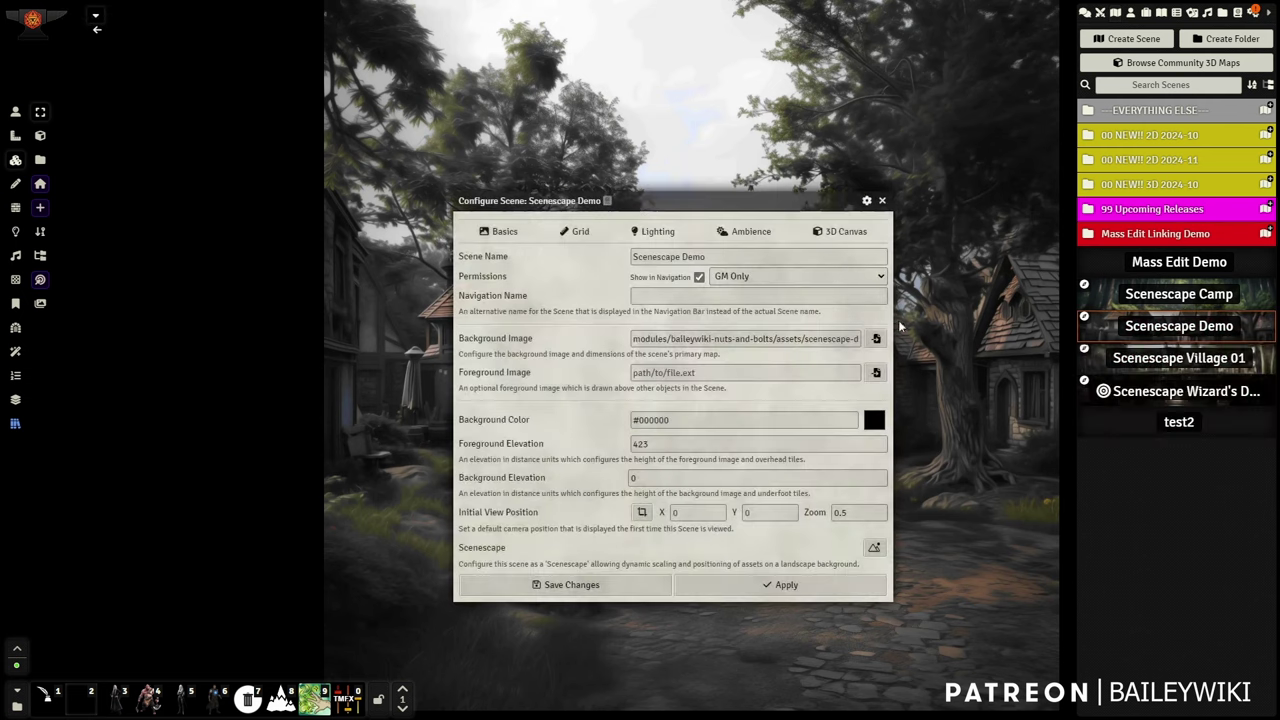
left_click(874, 547)
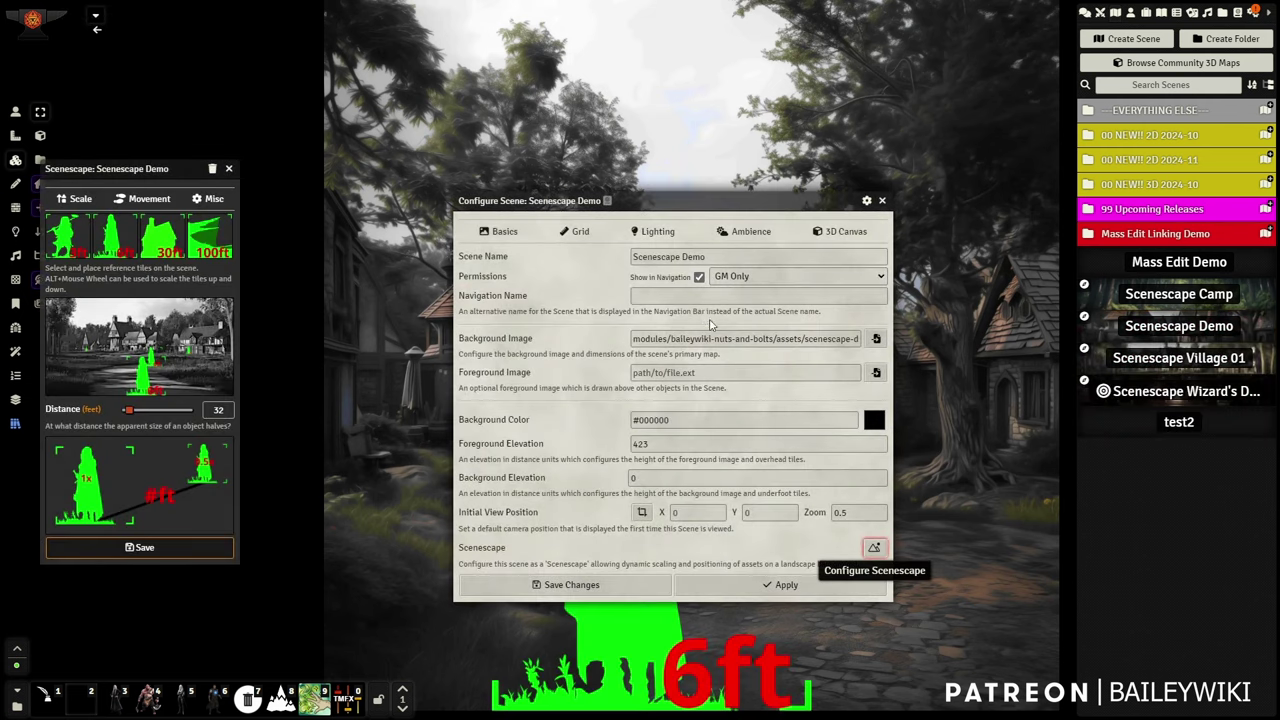
left_click_drag(677, 198, 1064, 137)
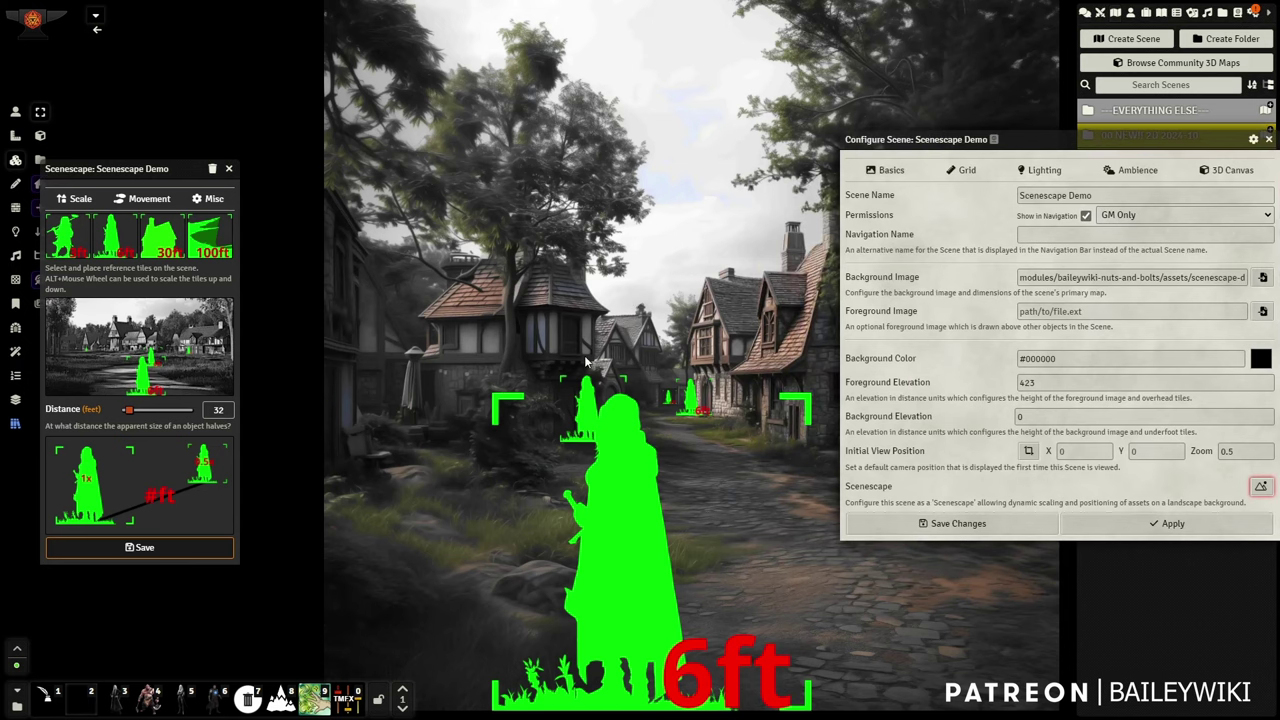
left_click(1163, 518)
left_click(1003, 530)
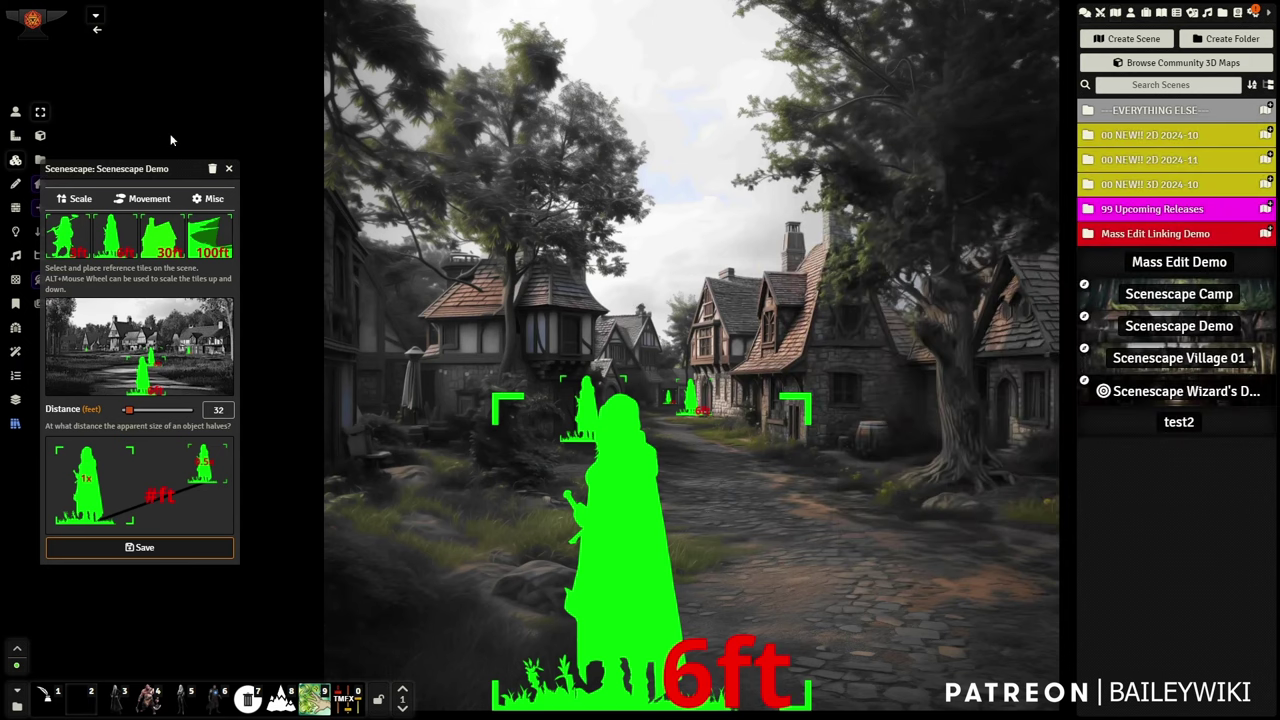
left_click(230, 170)
Step: Open the Mass Edit presets, collapse the expanded folders, and expand BW Nuts and Bolts Mass Edit Prefabs under Baileywiki
scroll(619, 460, "up", 3)
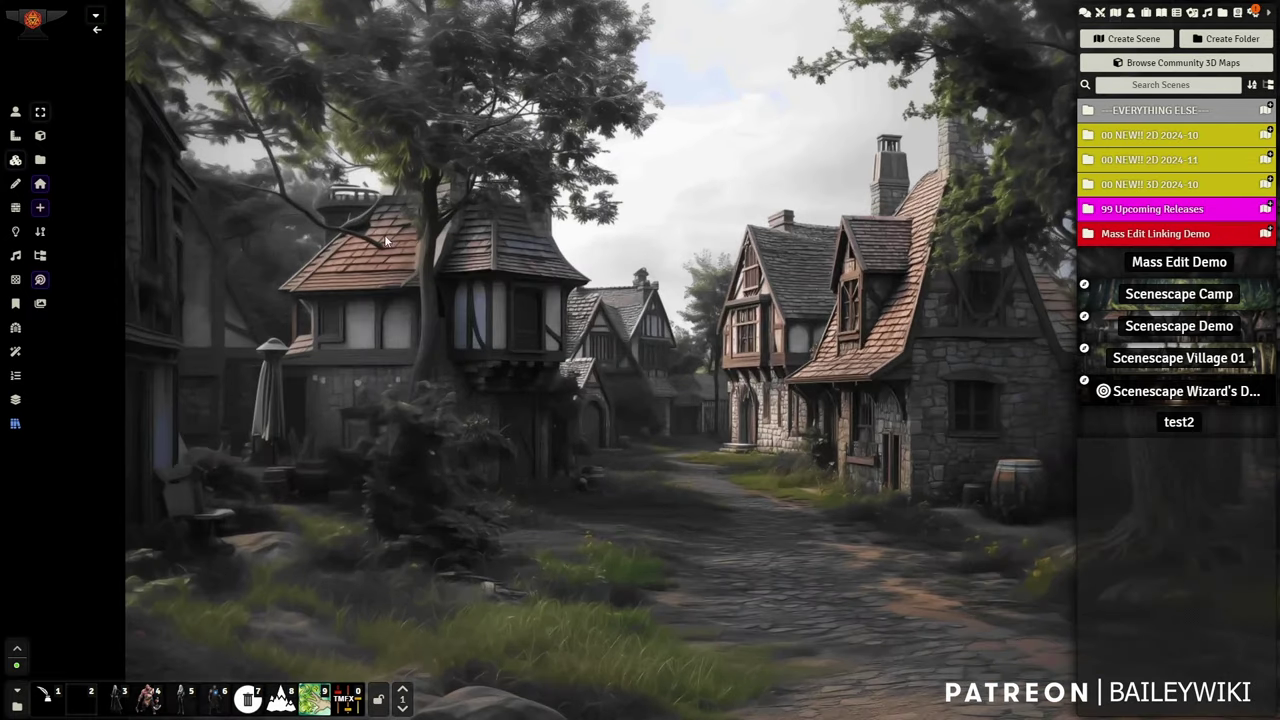
scroll(807, 518, "down", 5)
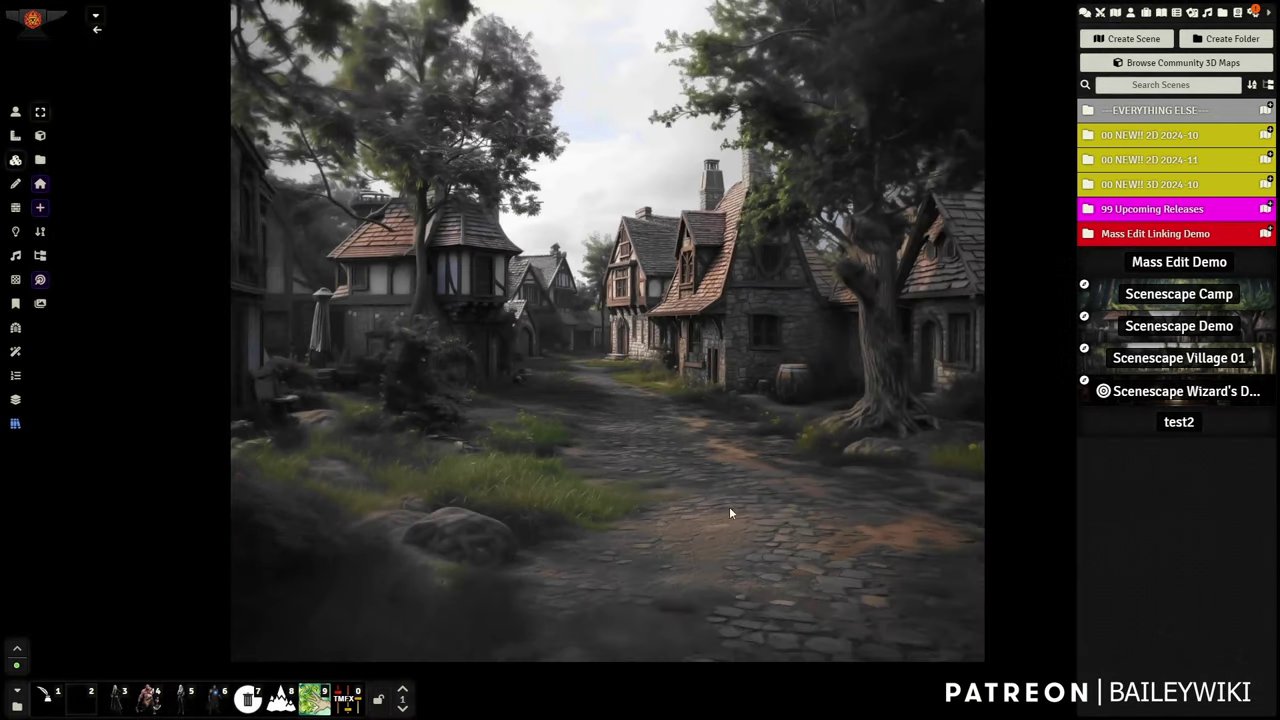
scroll(753, 472, "up", 2)
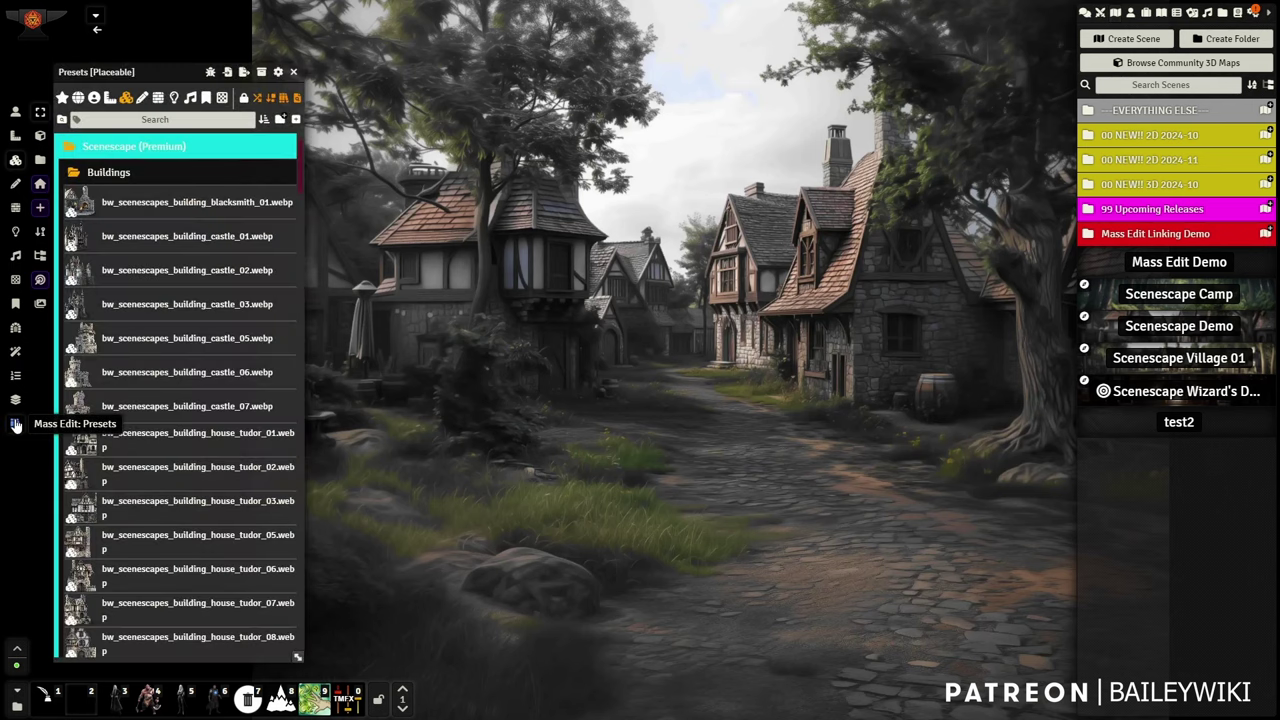
left_click(124, 153)
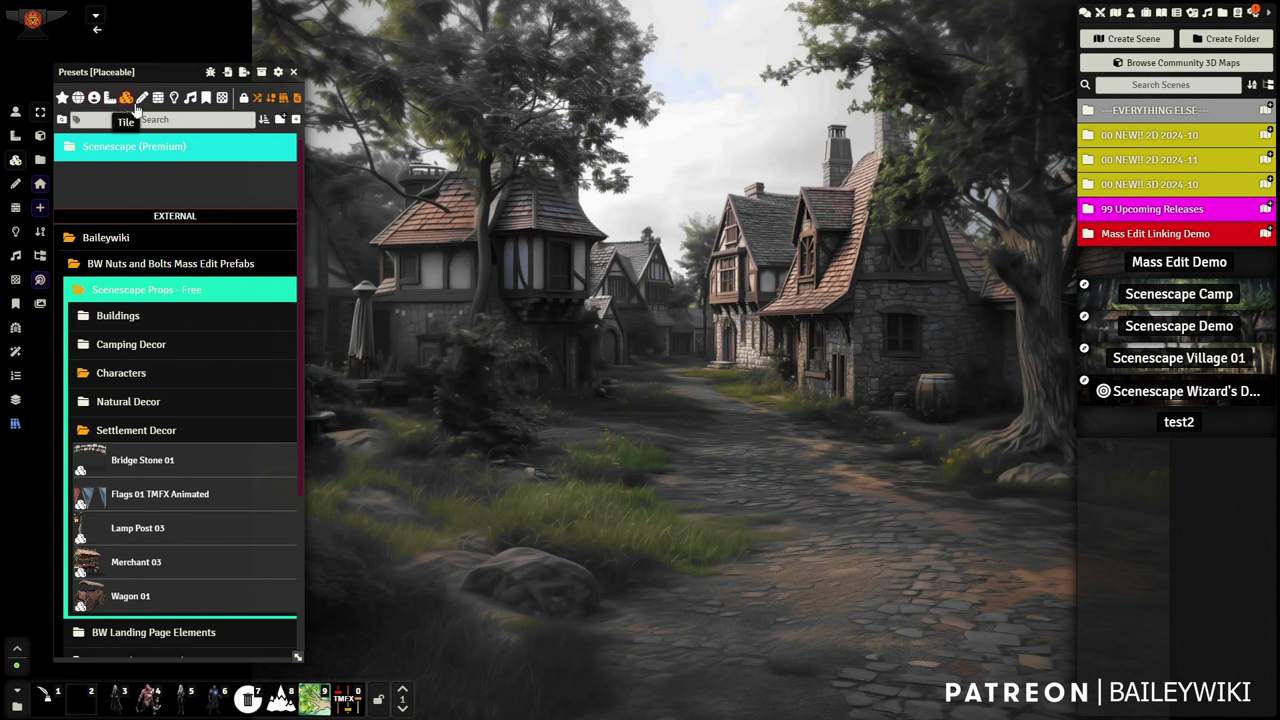
left_click(136, 289)
left_click(104, 263)
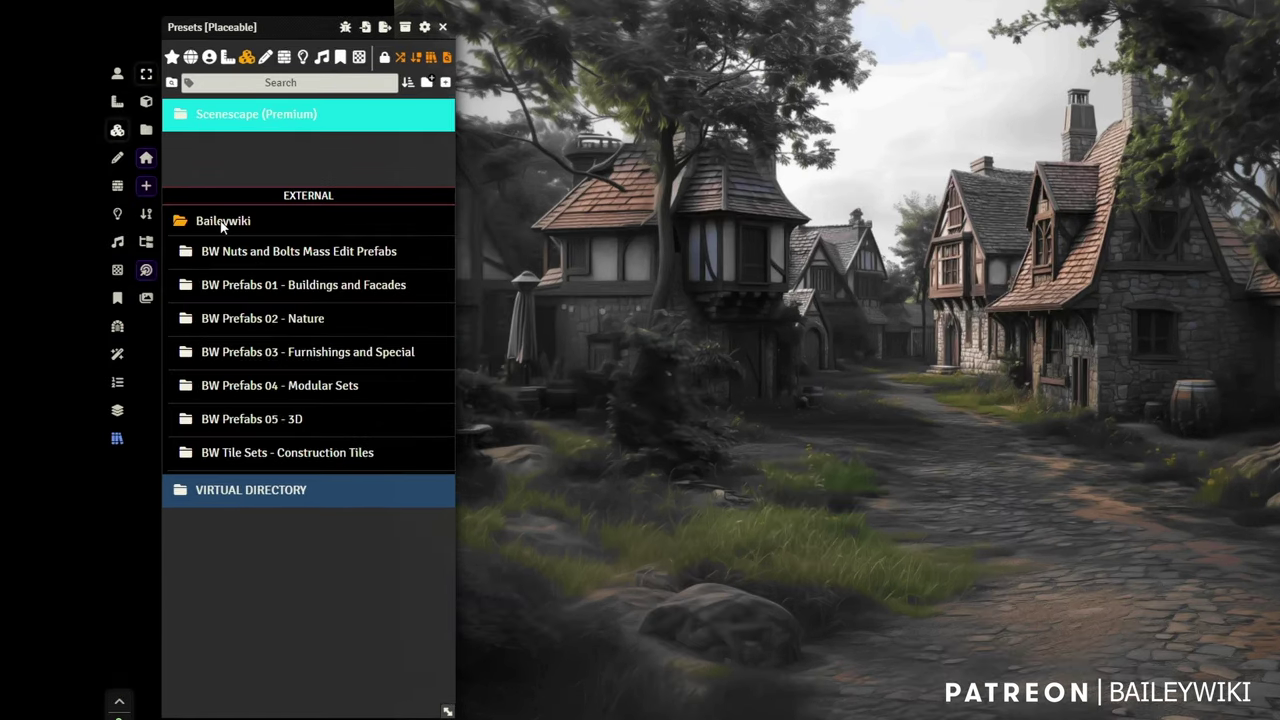
left_click(222, 224)
left_click(222, 229)
left_click(257, 253)
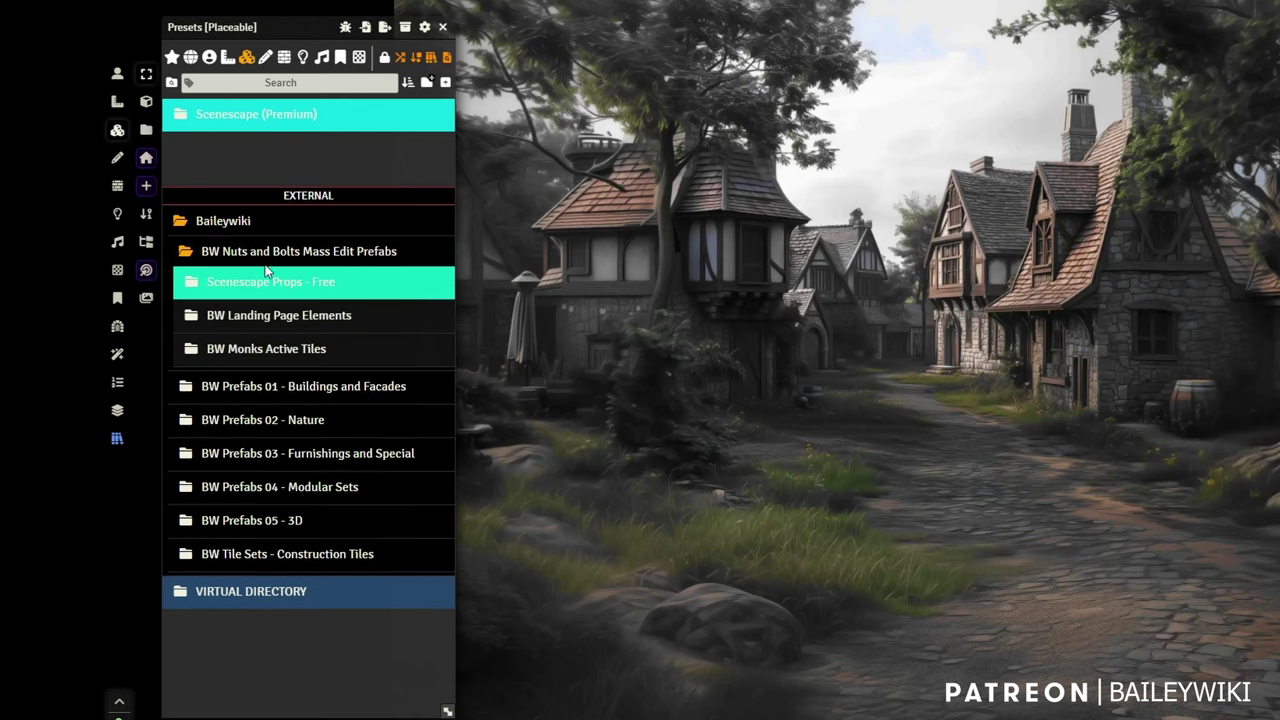
Step: Expand Scenescape Props - Free and its Buildings folder, enlarging and repositioning the presets window to show large previews
left_click(240, 288)
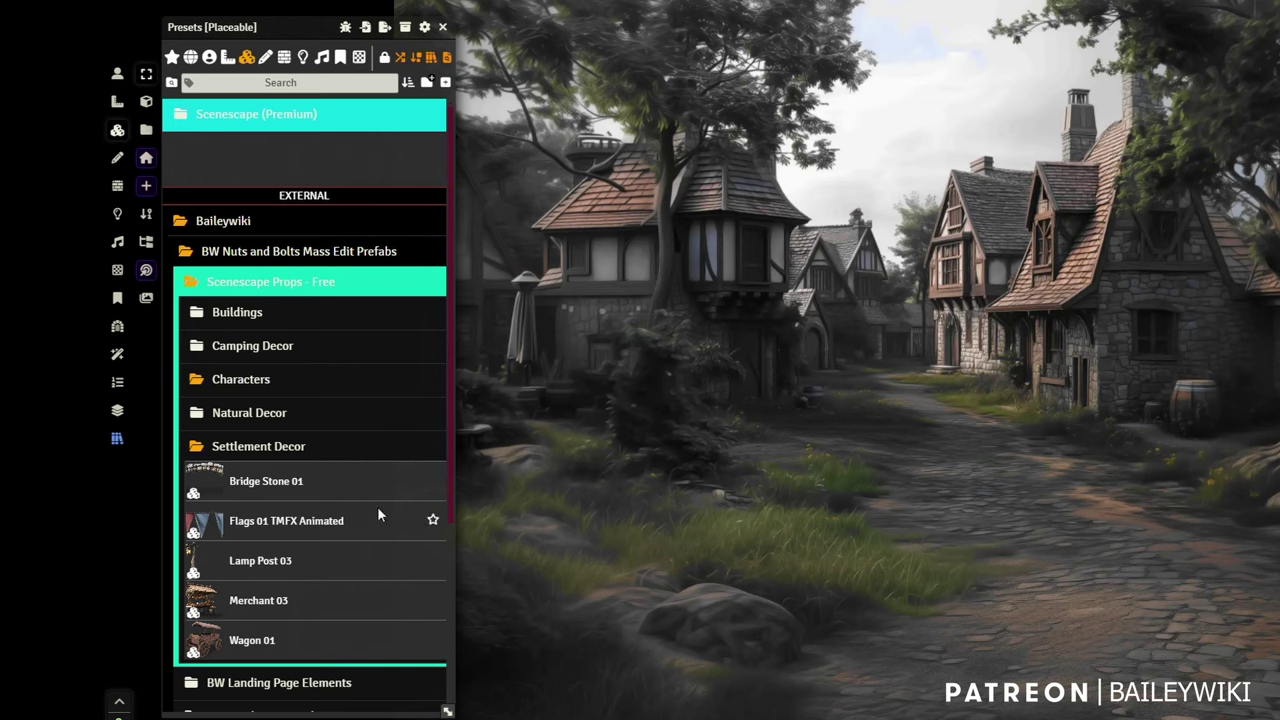
left_click_drag(446, 712, 885, 718)
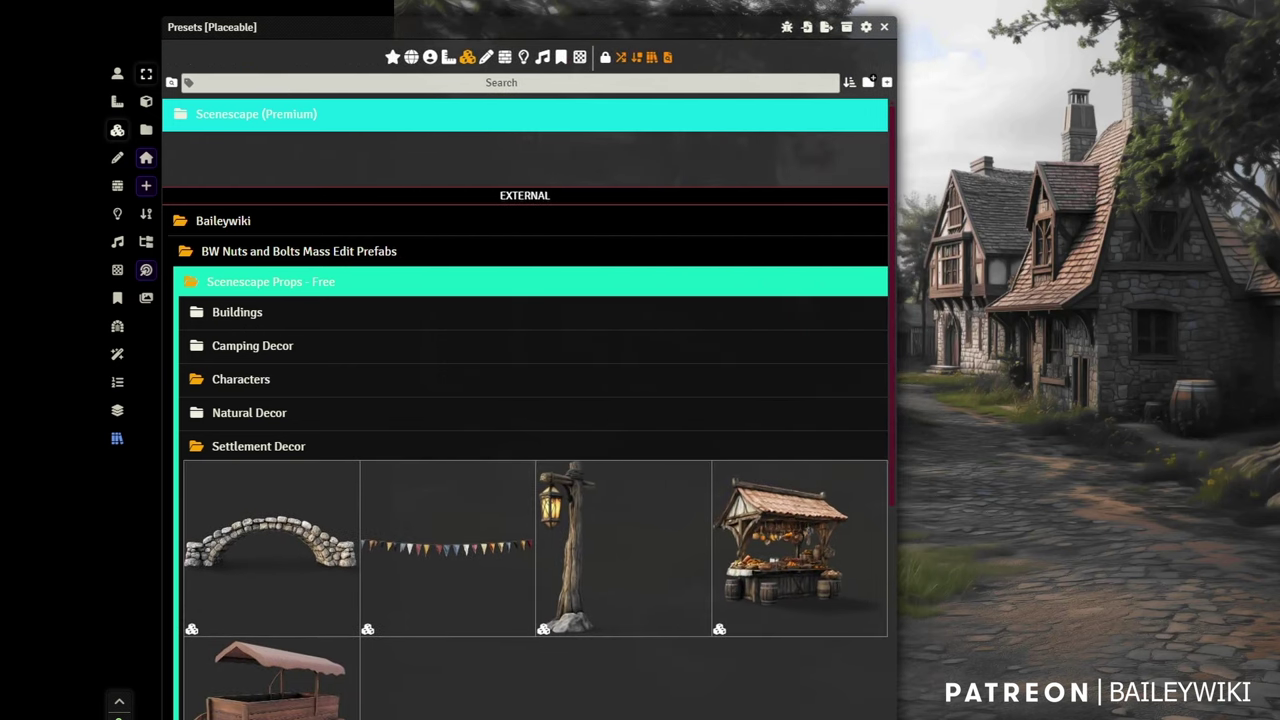
left_click(238, 314)
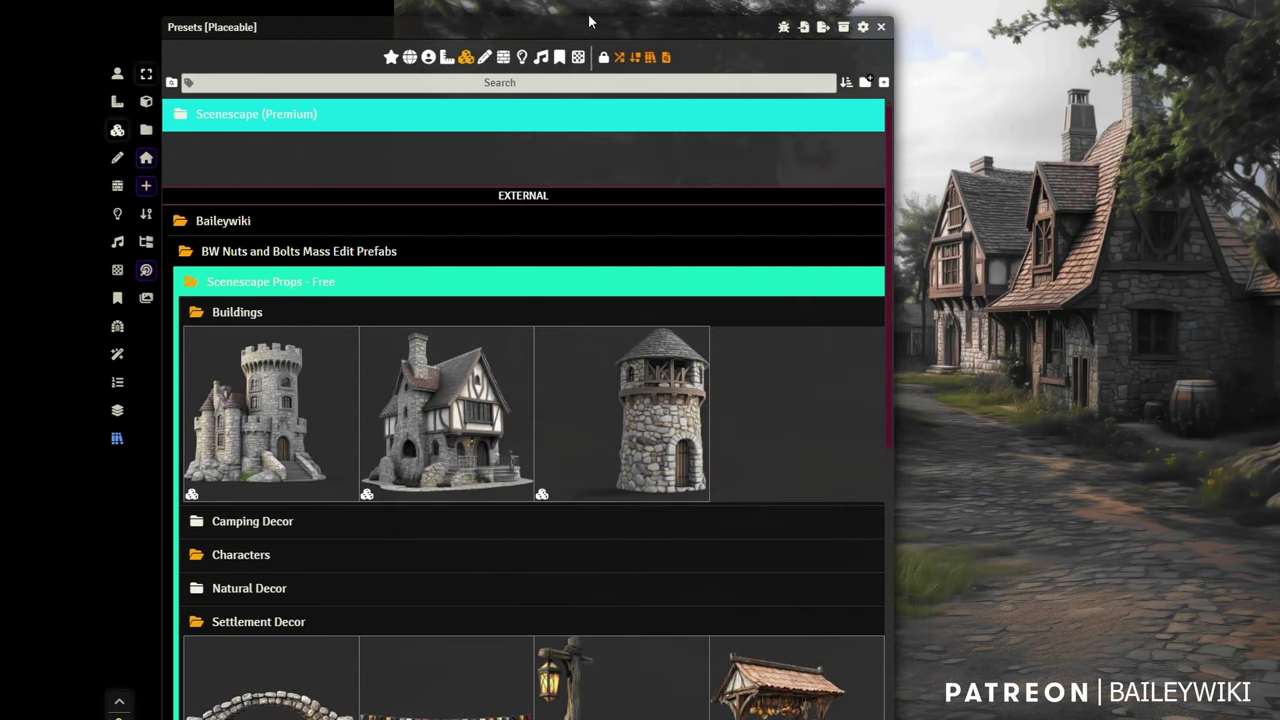
left_click_drag(590, 20, 587, 0)
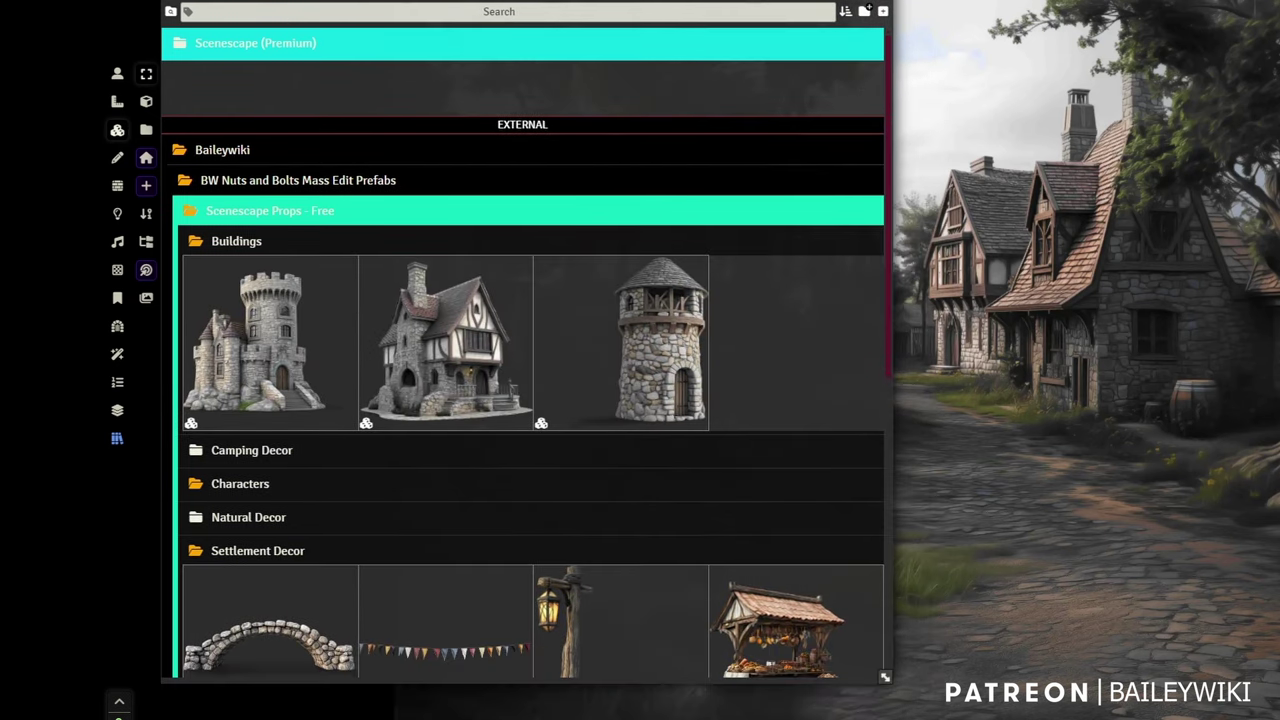
Step: Spawn the Building Tower 03 preset in the foreground at the backdrop's right edge, trying other positions and sizes before placing it
left_click(645, 343)
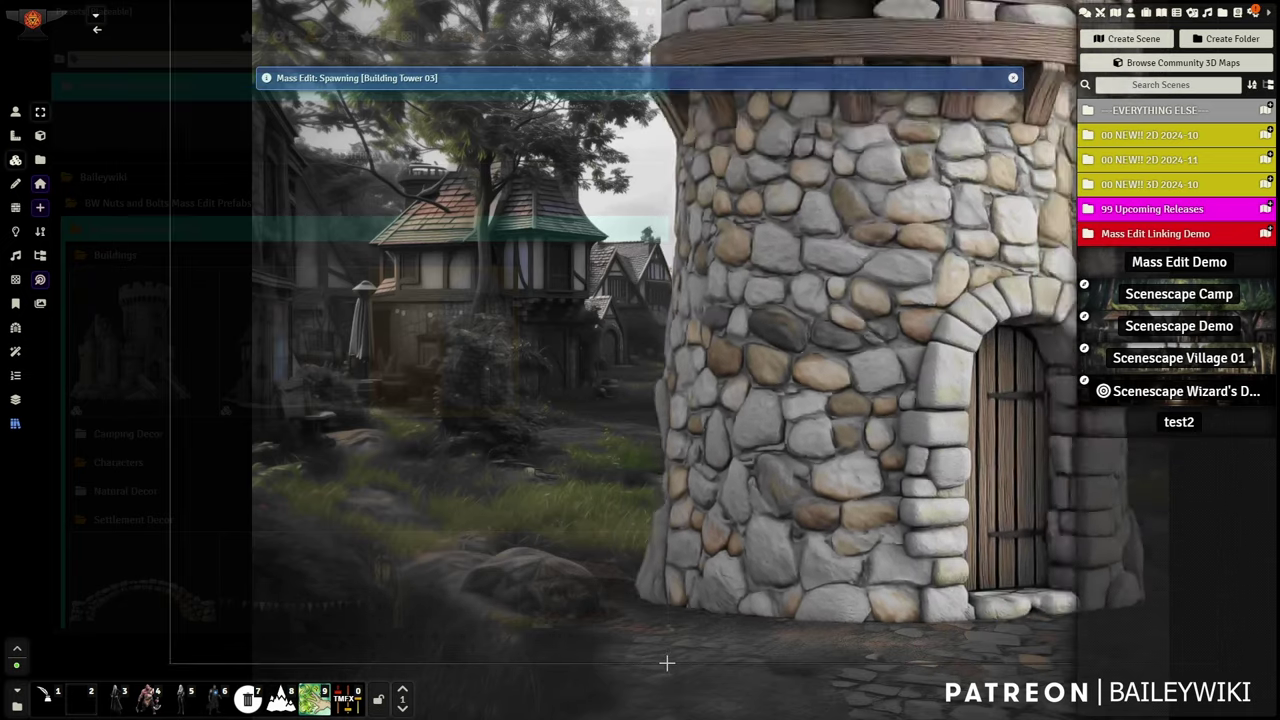
left_click(189, 538)
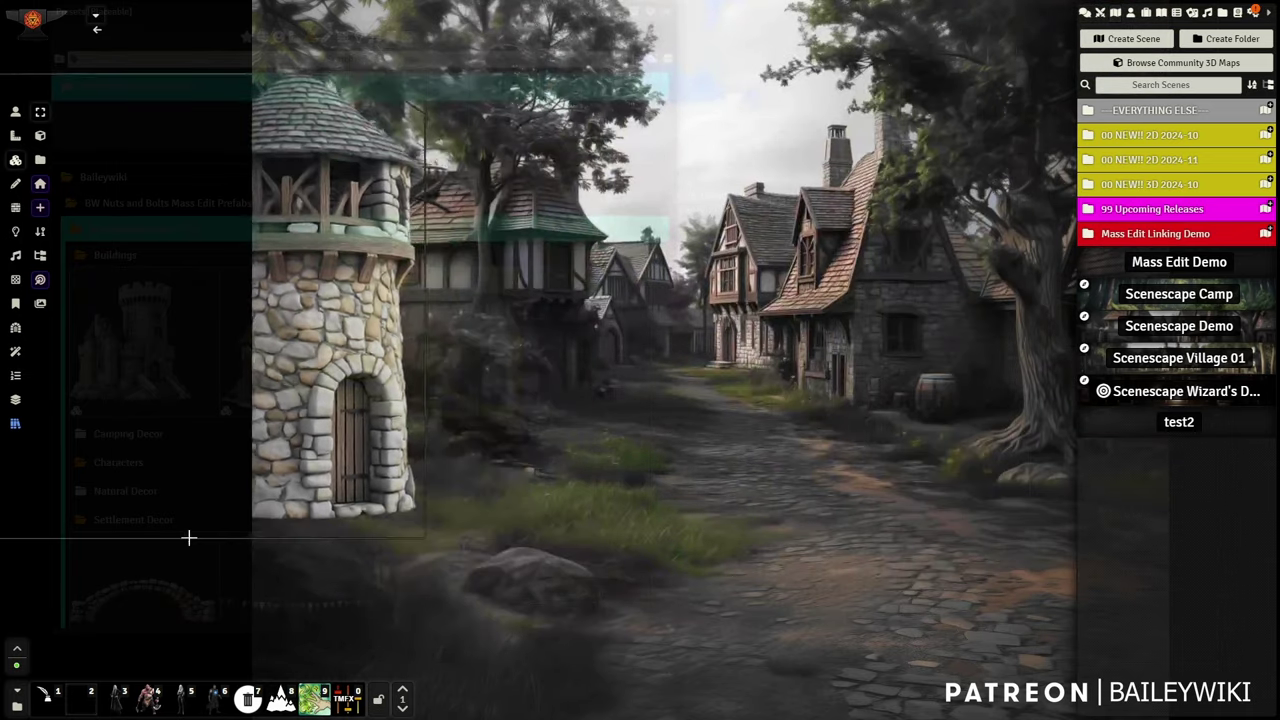
scroll(189, 538, "up", 5)
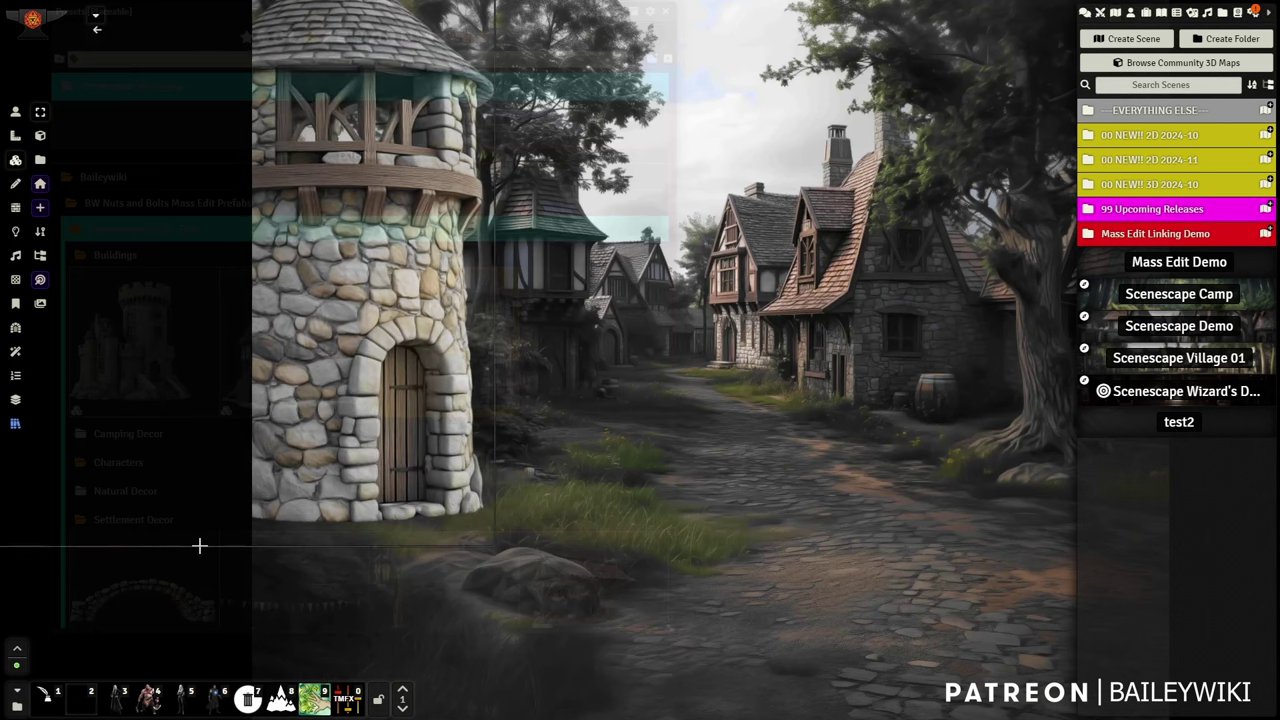
scroll(199, 545, "up", 1)
scroll(186, 494, "down", 2)
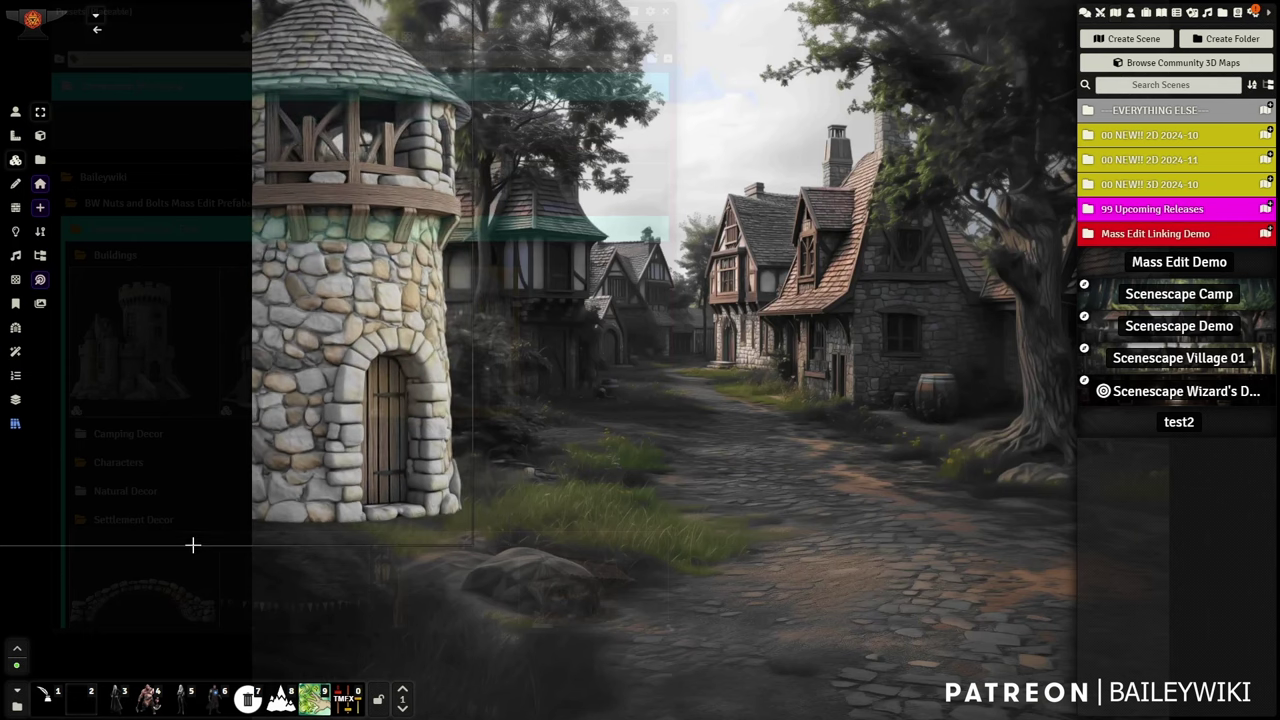
scroll(192, 546, "up", 3)
scroll(193, 546, "down", 4)
scroll(193, 545, "up", 2)
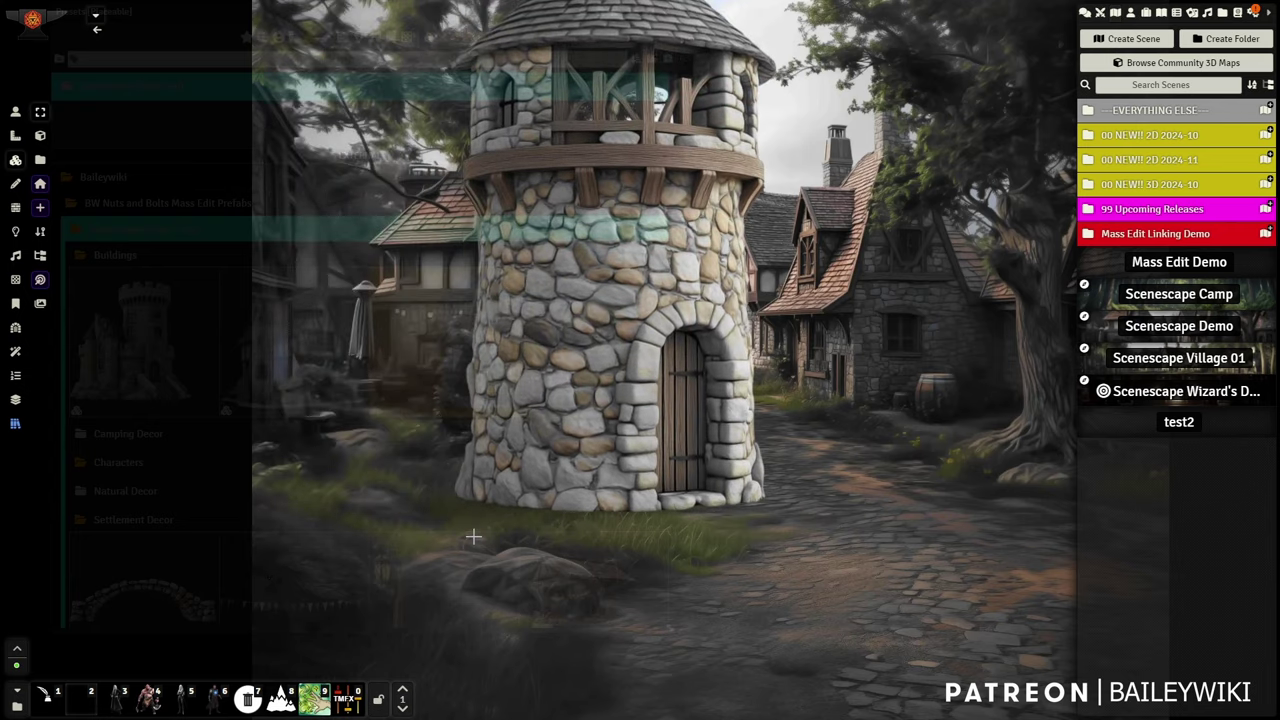
key("a")
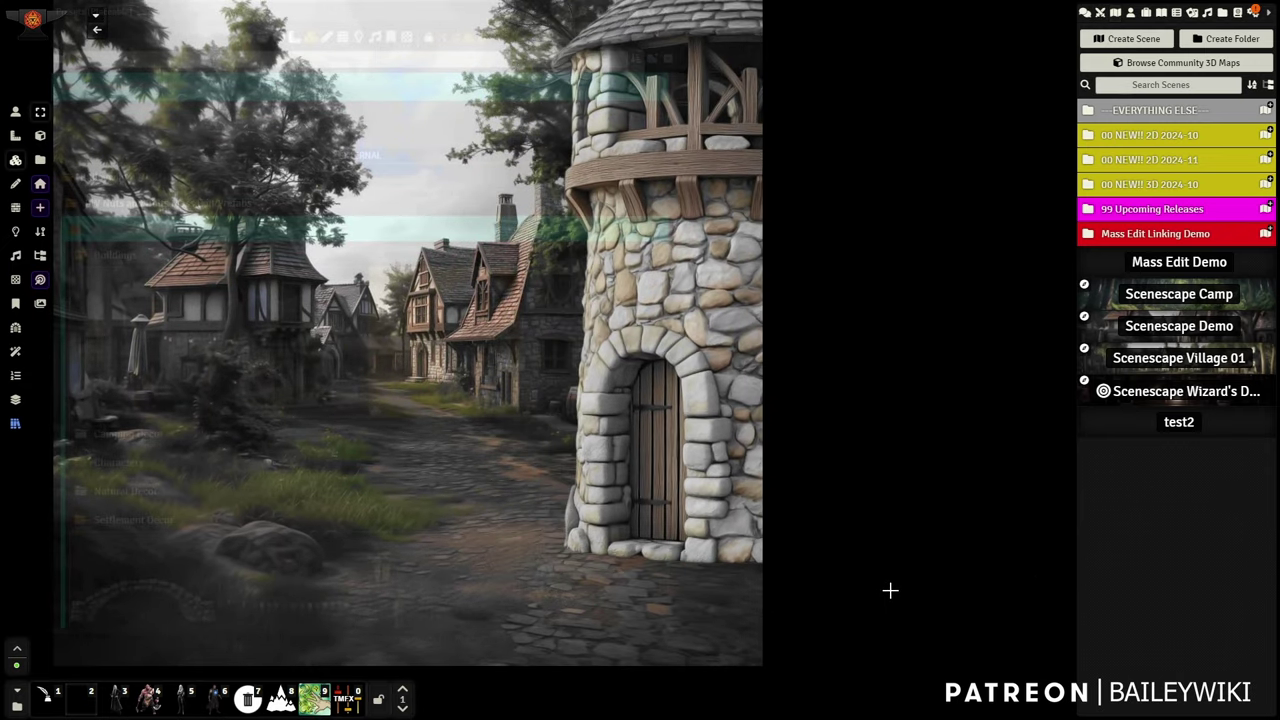
left_click(890, 591)
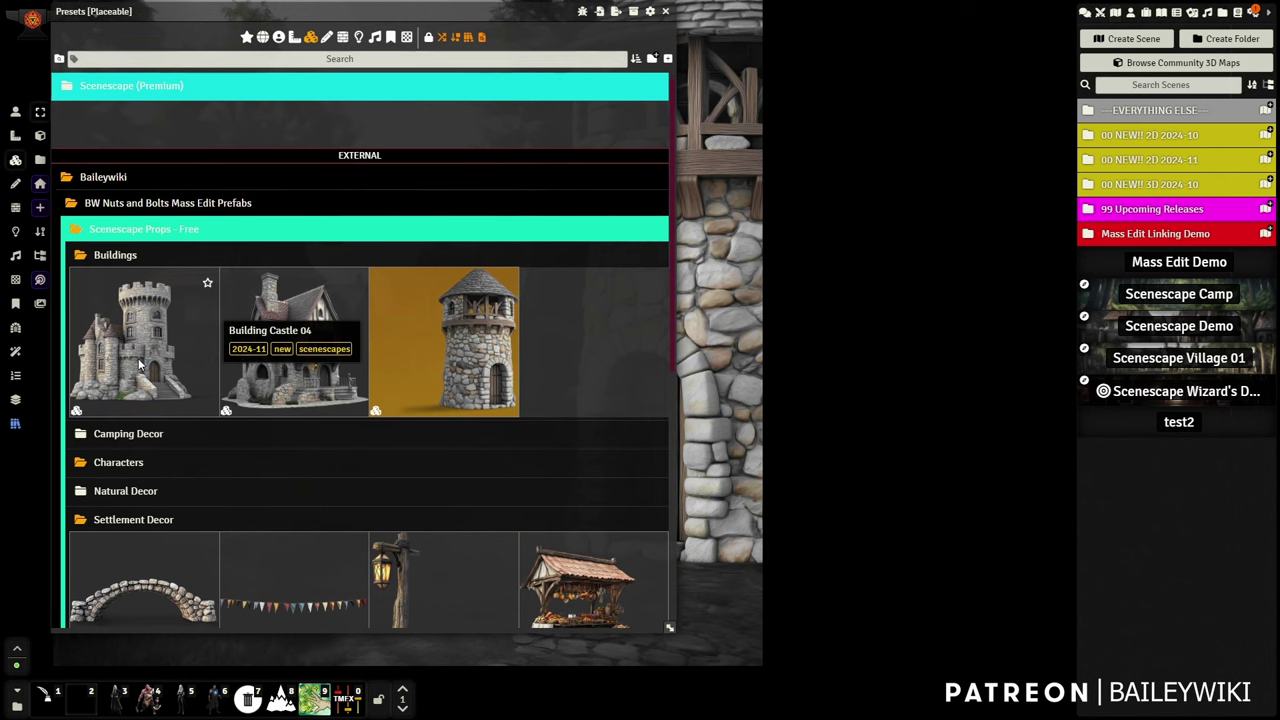
Step: Spawn the Bridge Stone 01 preset from Settlement Decor, scaled down so that it arches across the lane and meets the tower
scroll(120, 300, "down", 1)
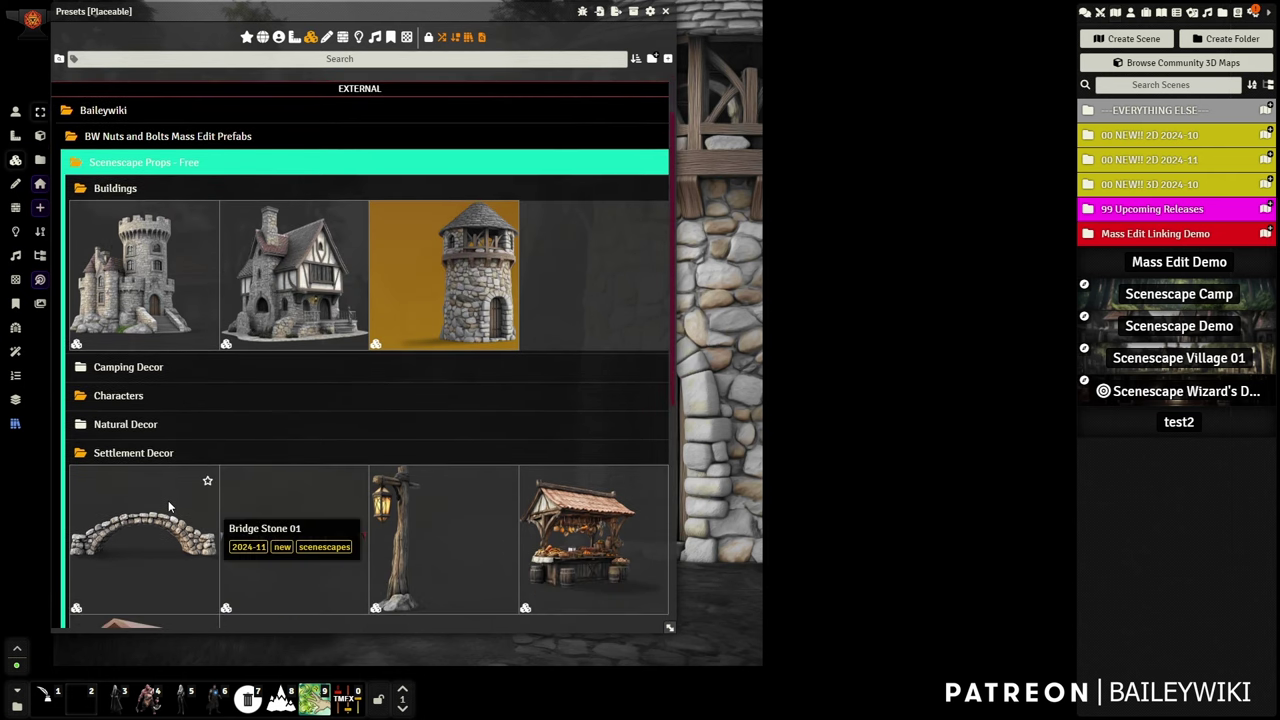
left_click(150, 367)
left_click(155, 366)
scroll(162, 391, "down", 2)
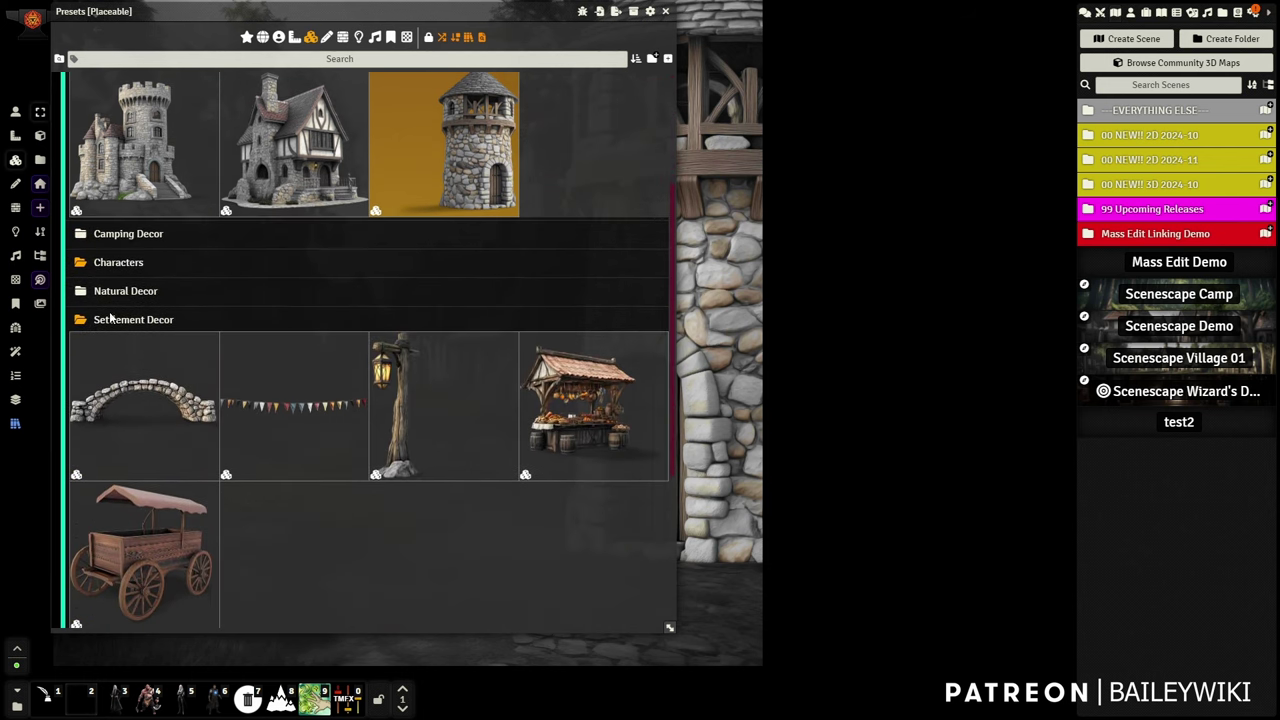
double_click(140, 396)
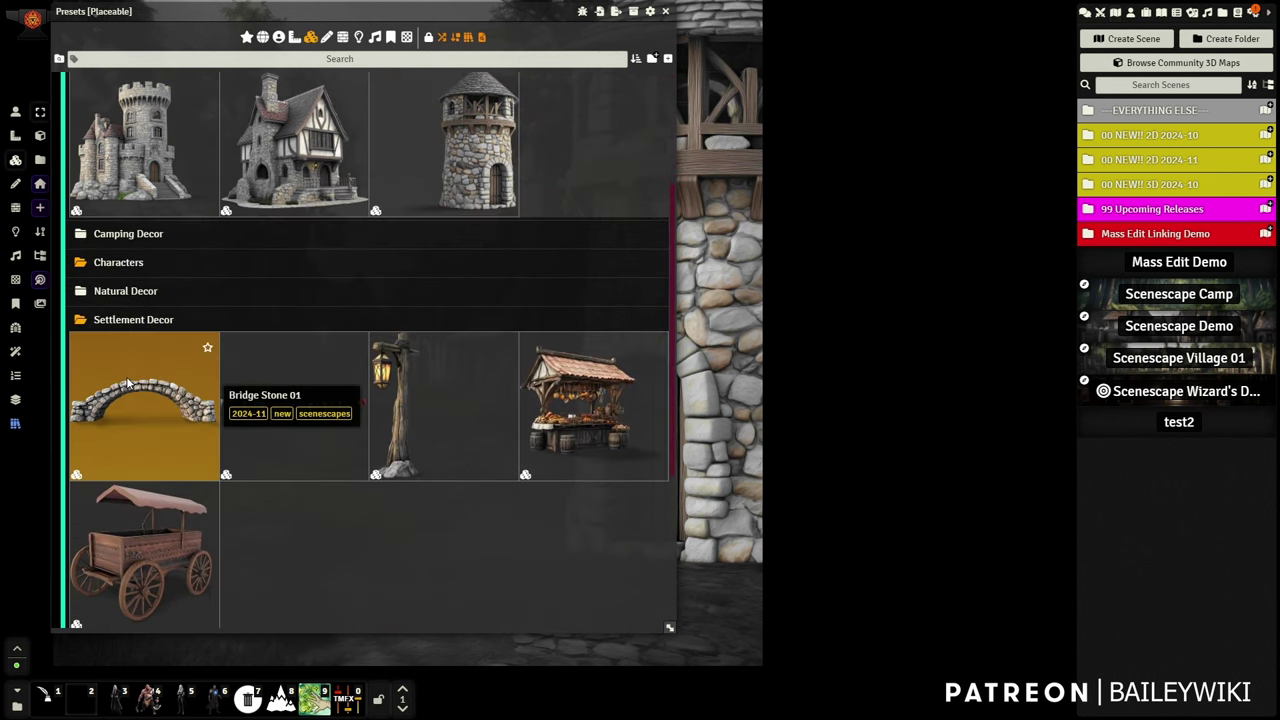
scroll(405, 416, "down", 4)
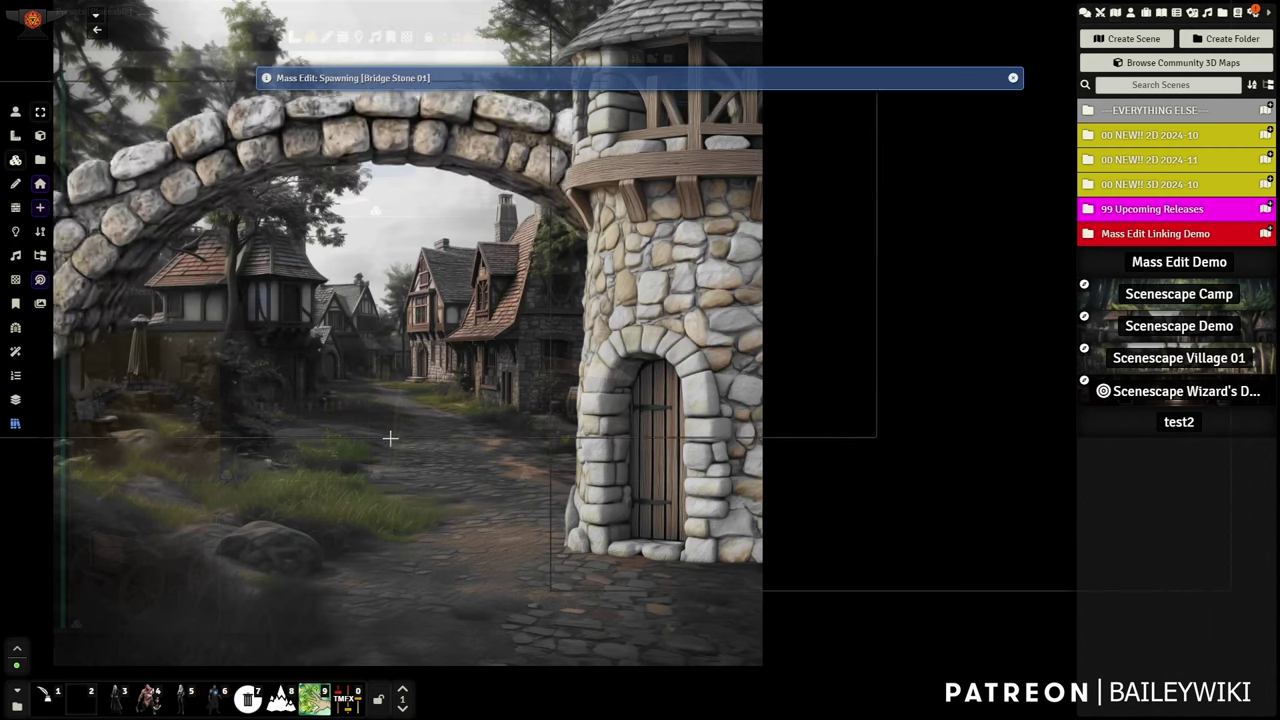
scroll(389, 450, "down", 5)
scroll(396, 453, "down", 4)
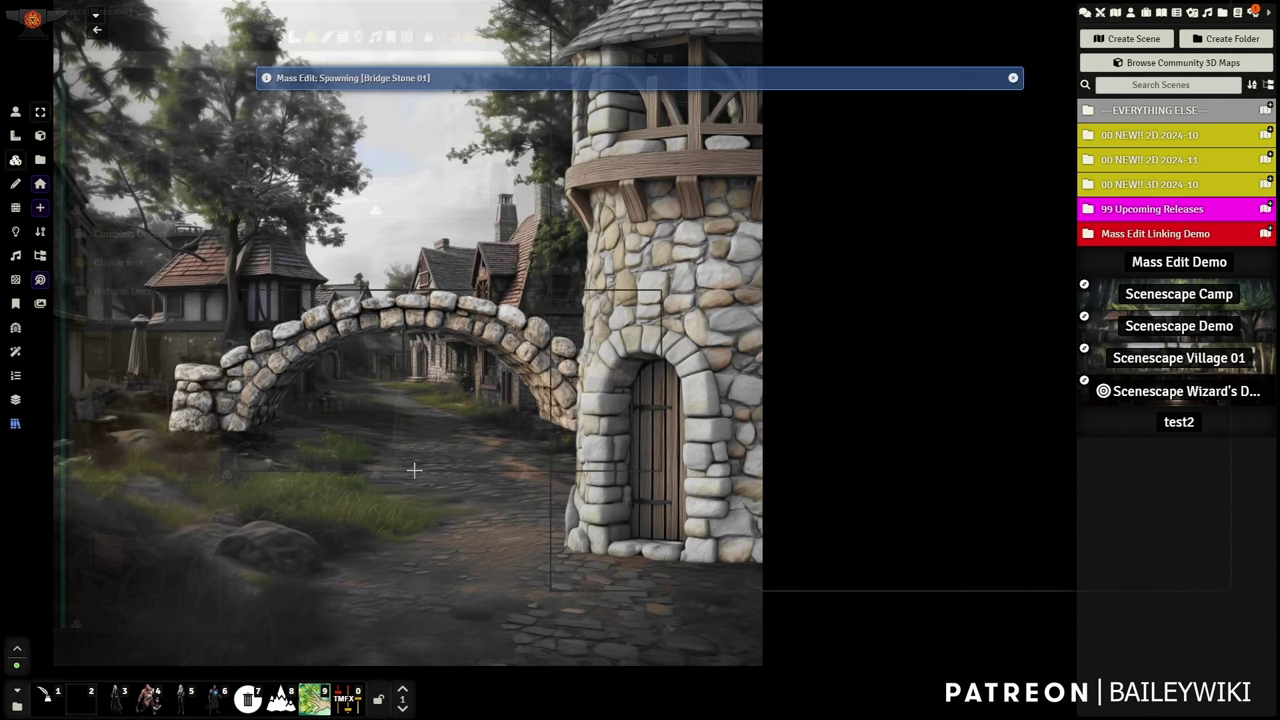
scroll(409, 458, "up", 1)
scroll(409, 470, "up", 2)
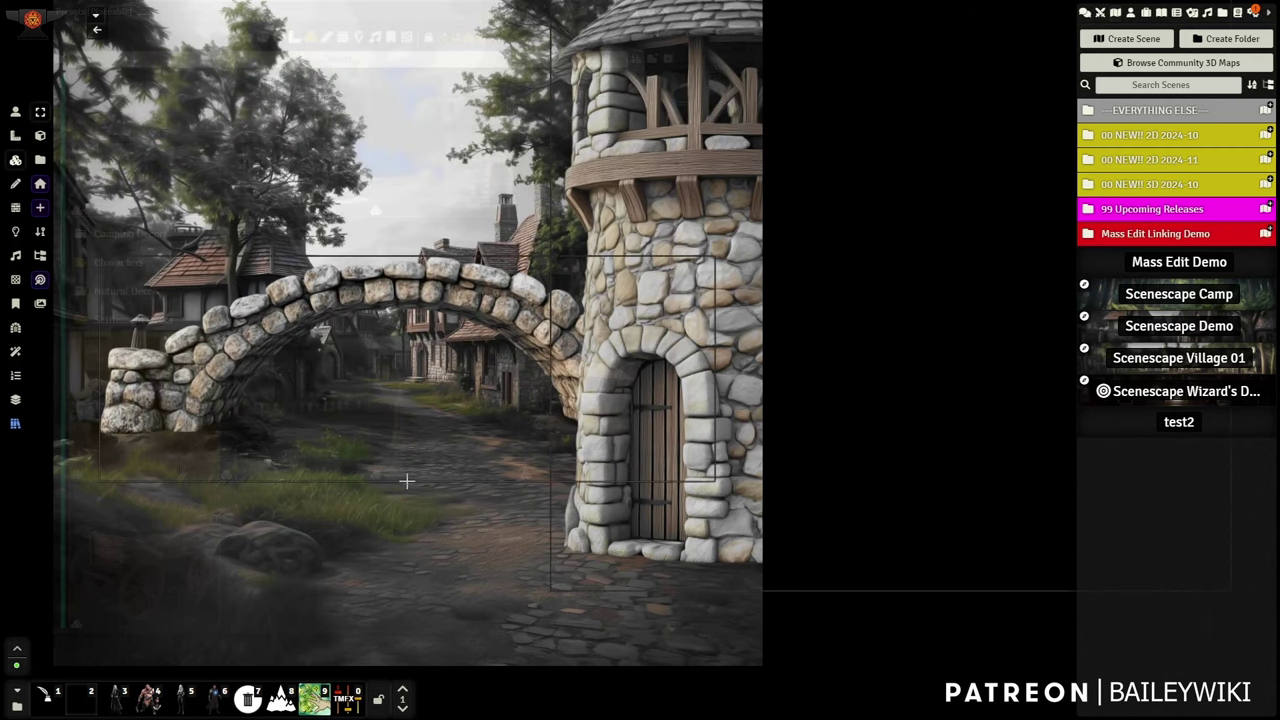
scroll(409, 480, "down", 1)
scroll(406, 481, "up", 2)
scroll(406, 481, "down", 1)
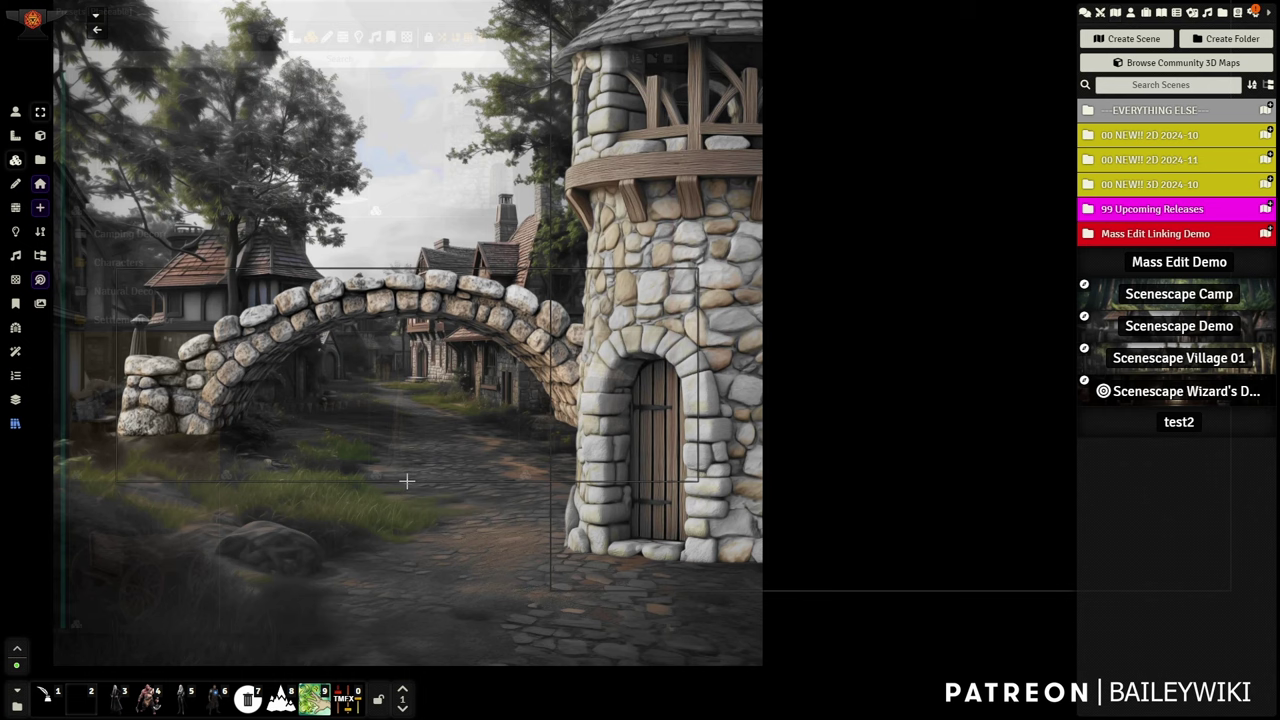
scroll(406, 481, "up", 1)
left_click(406, 481)
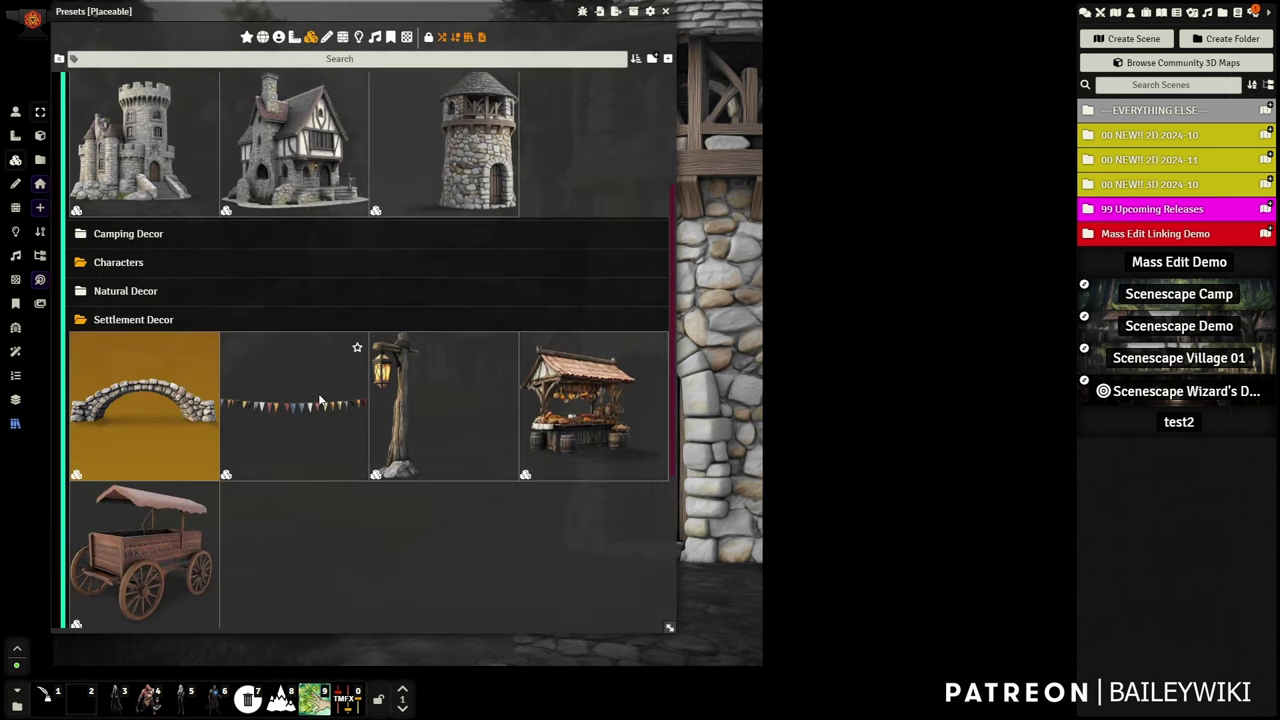
Step: Place a horizontally mirrored Lamp Post 03 preset in the near foreground at the backdrop's left edge, sized to span the view's height
left_click_drag(365, 12, 902, 36)
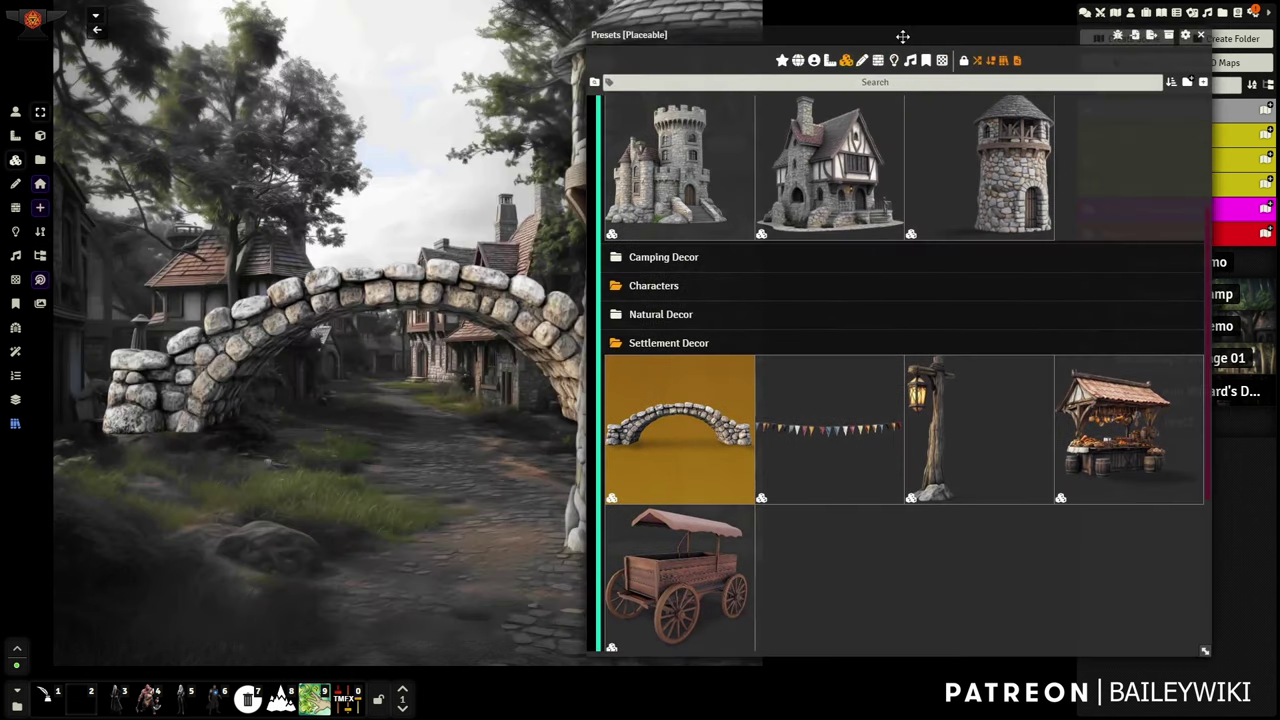
left_click(958, 432)
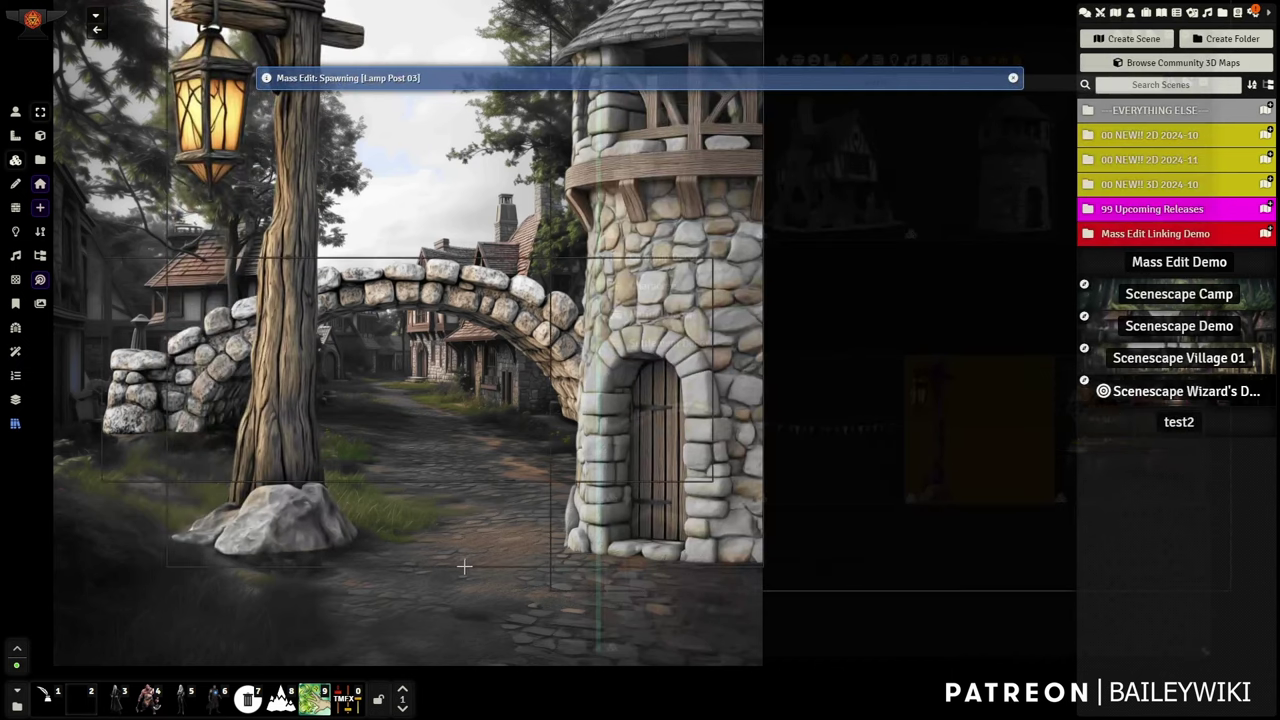
scroll(464, 566, "down", 5)
key("h")
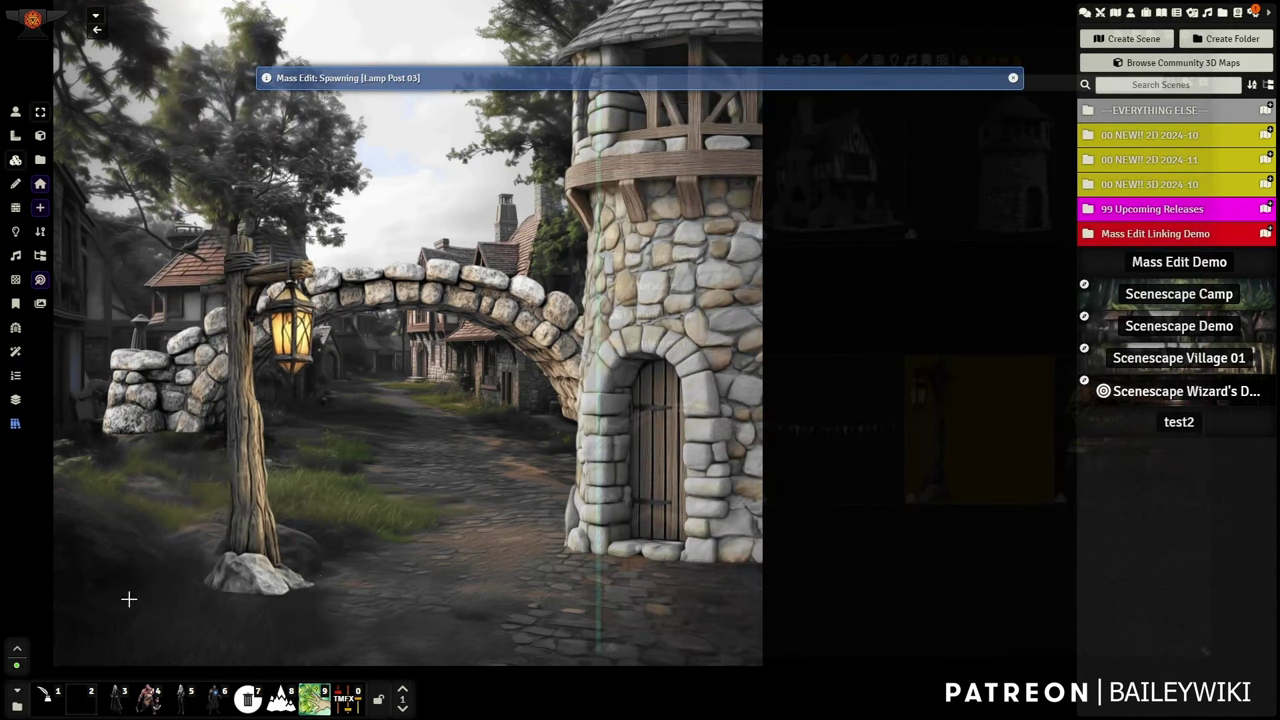
scroll(277, 511, "up", 3)
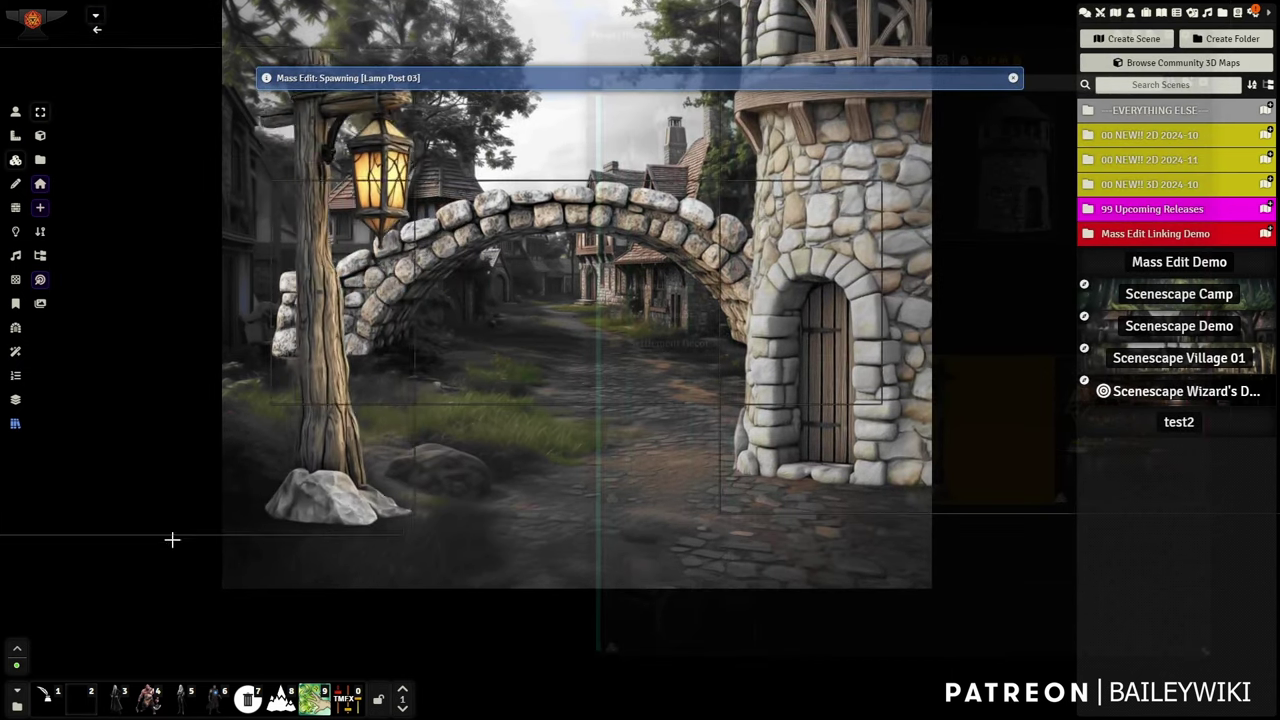
scroll(172, 540, "up", 4)
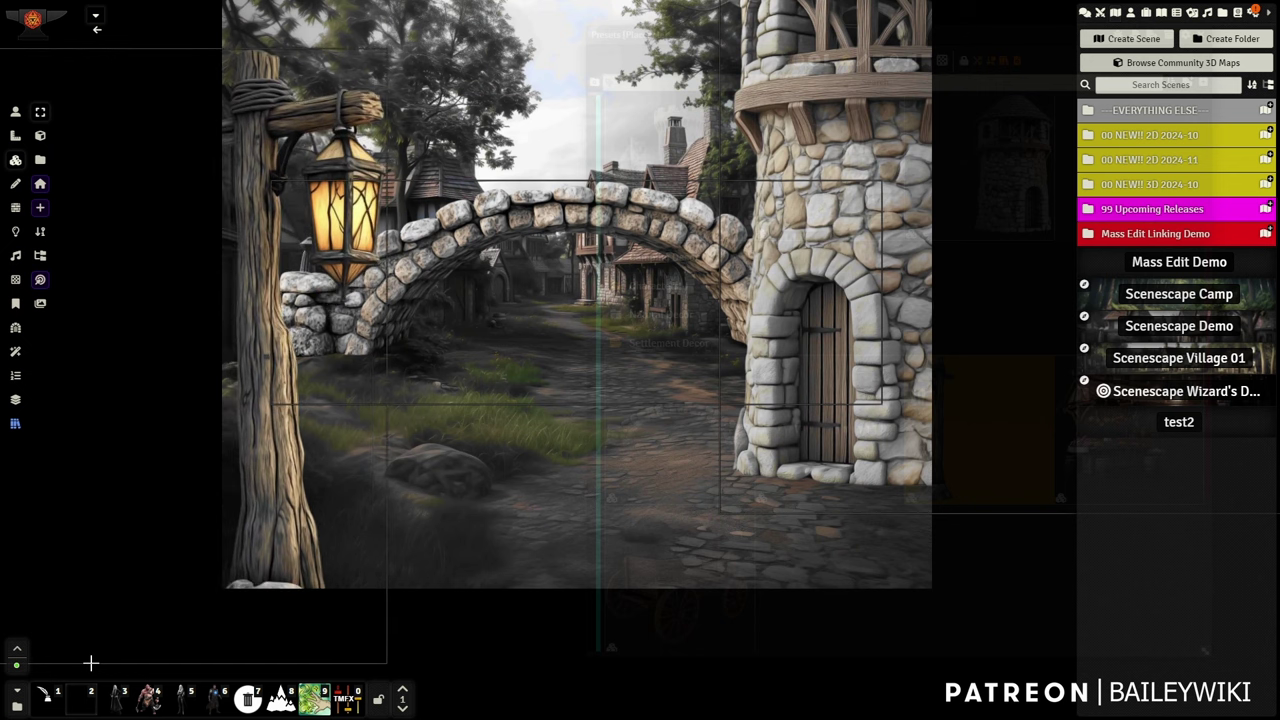
scroll(90, 662, "up", 2)
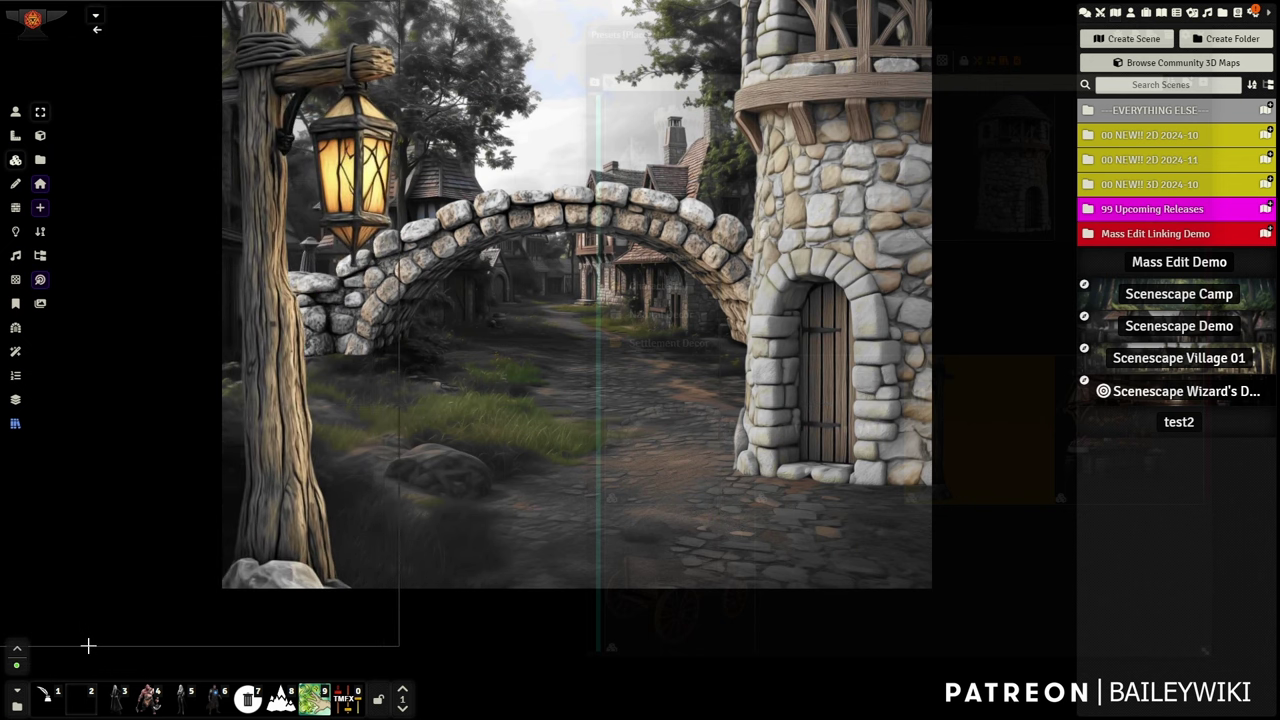
left_click(88, 646)
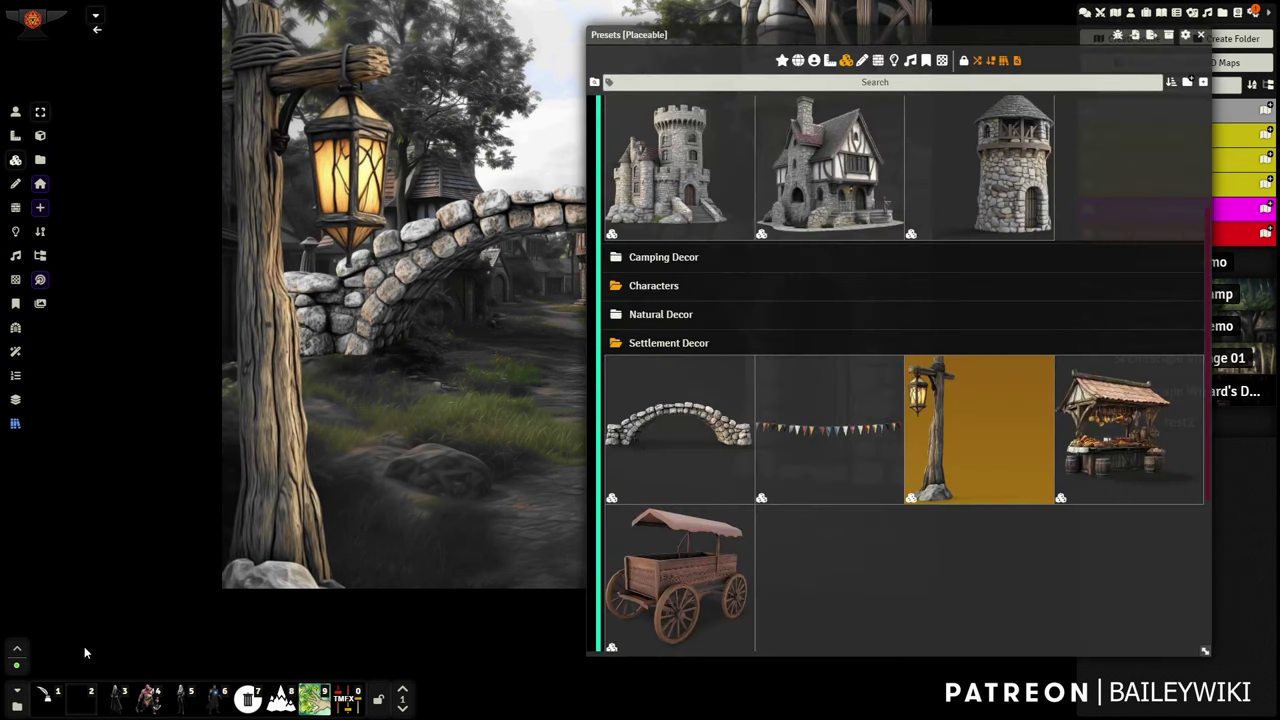
Step: Set the lamp post tile's Parallax Strength to 1 in its animation settings and update the tile
double_click(350, 168)
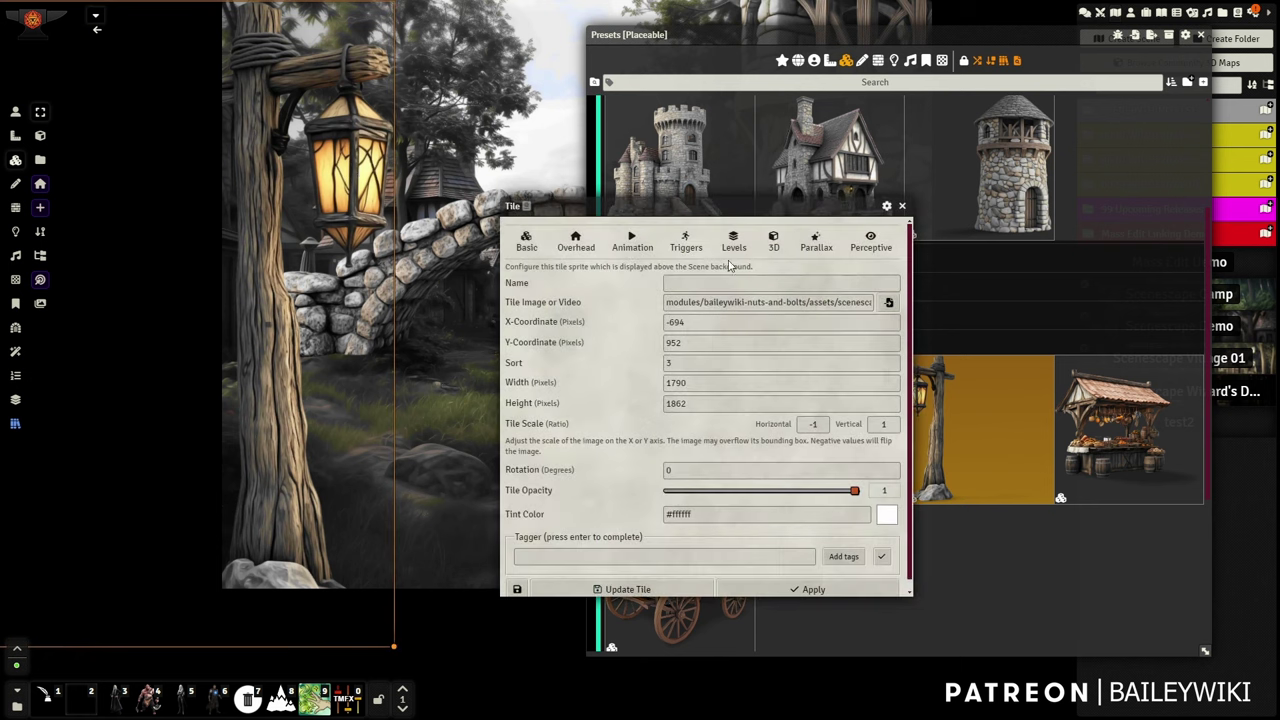
left_click(686, 242)
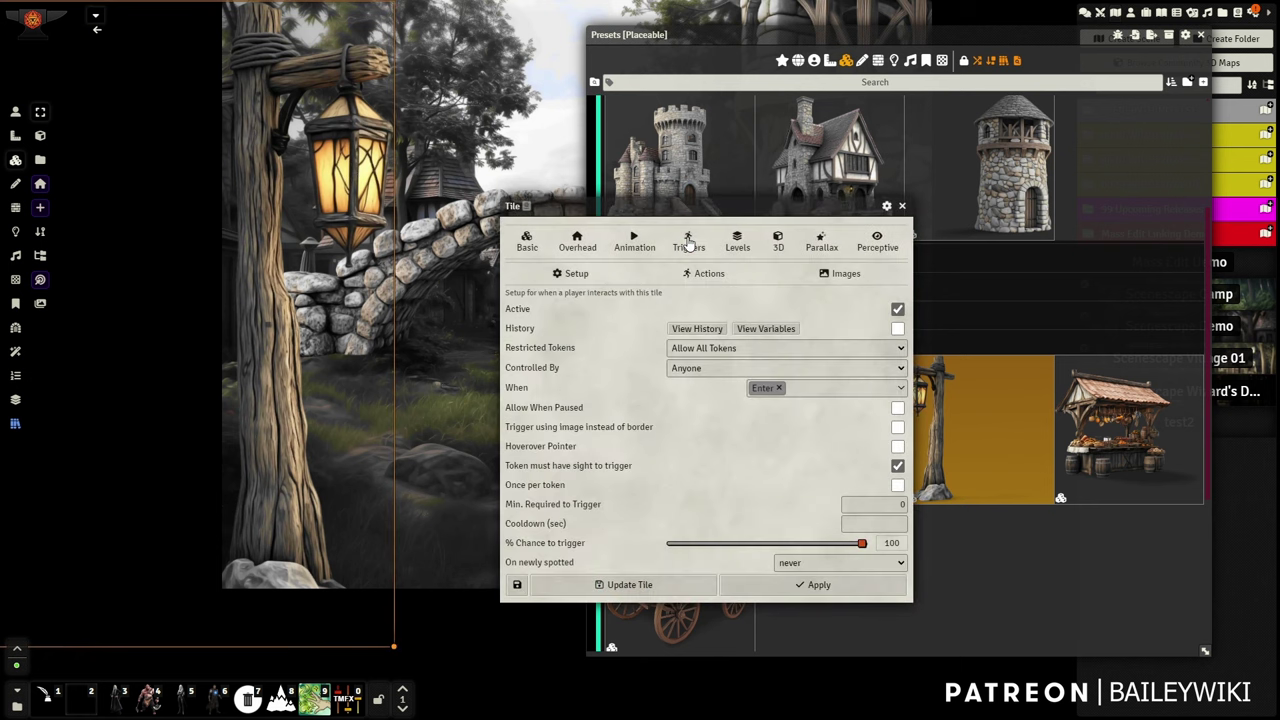
left_click(635, 243)
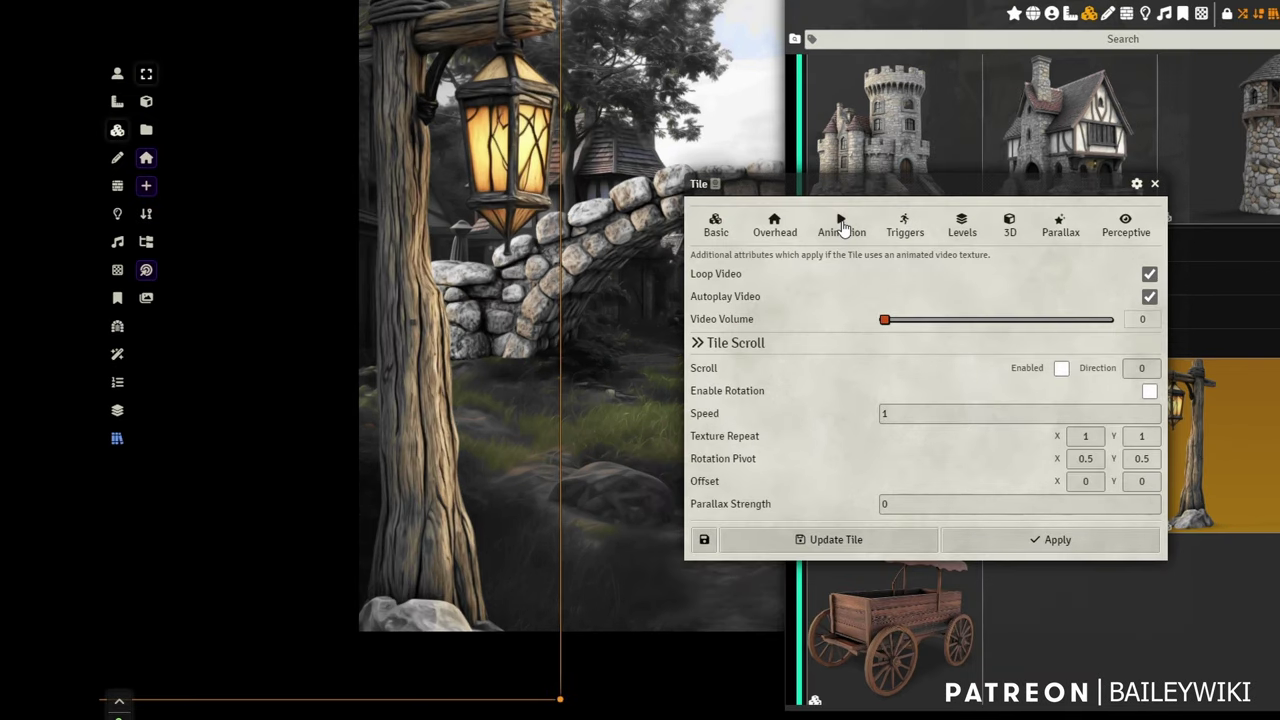
left_click_drag(911, 503, 871, 507)
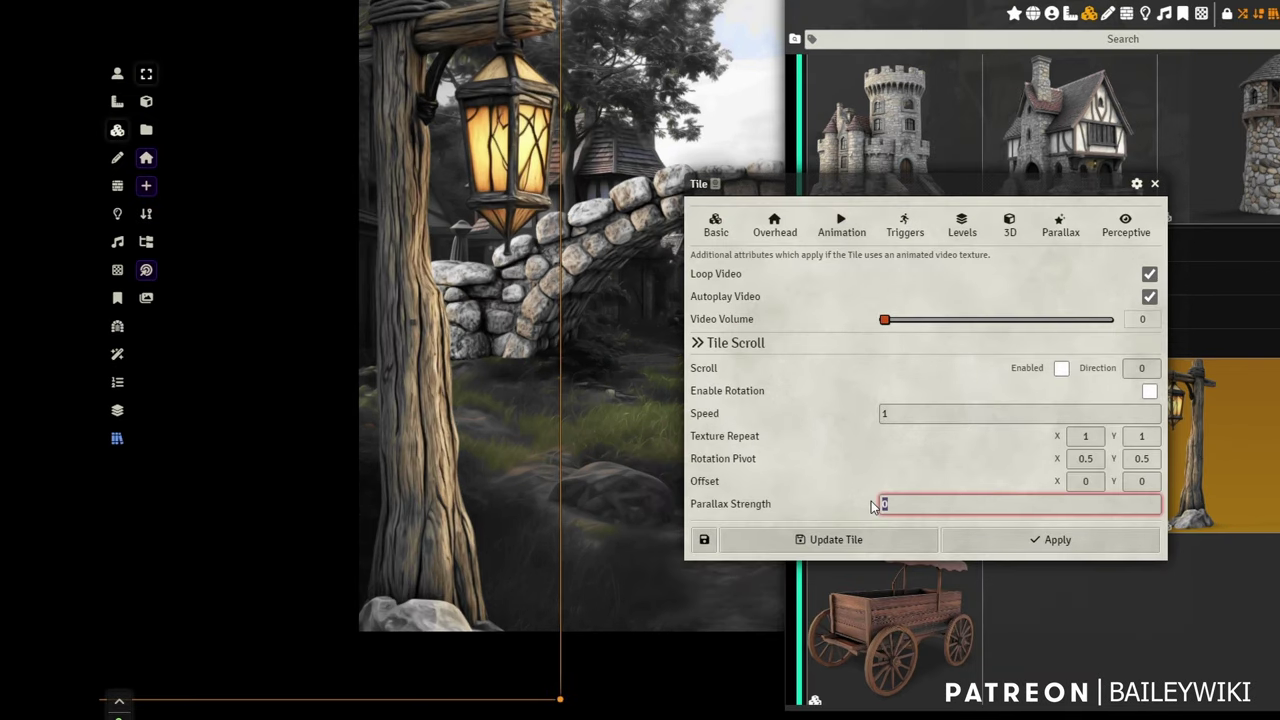
type("1")
left_click(885, 549)
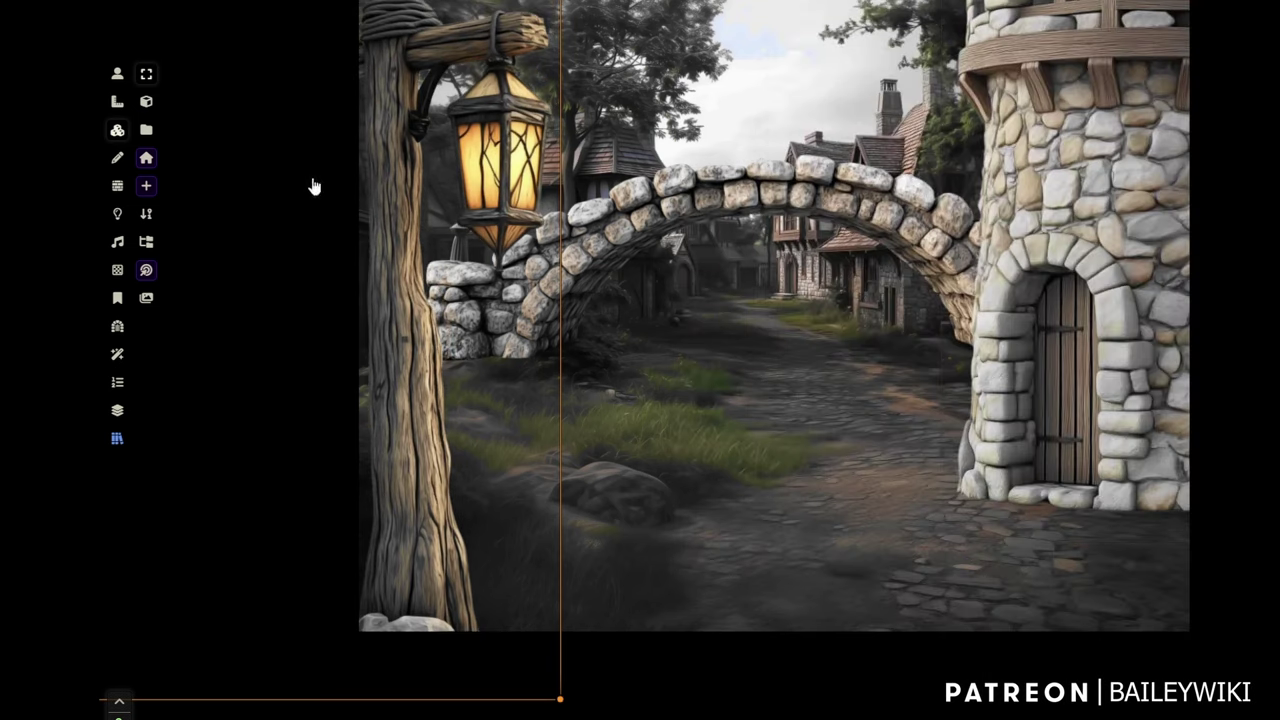
Step: Switch to the token controls and pan around the zoomed-in scene to check the lamp post's parallax effect
left_click(117, 74)
scroll(681, 339, "up", 8)
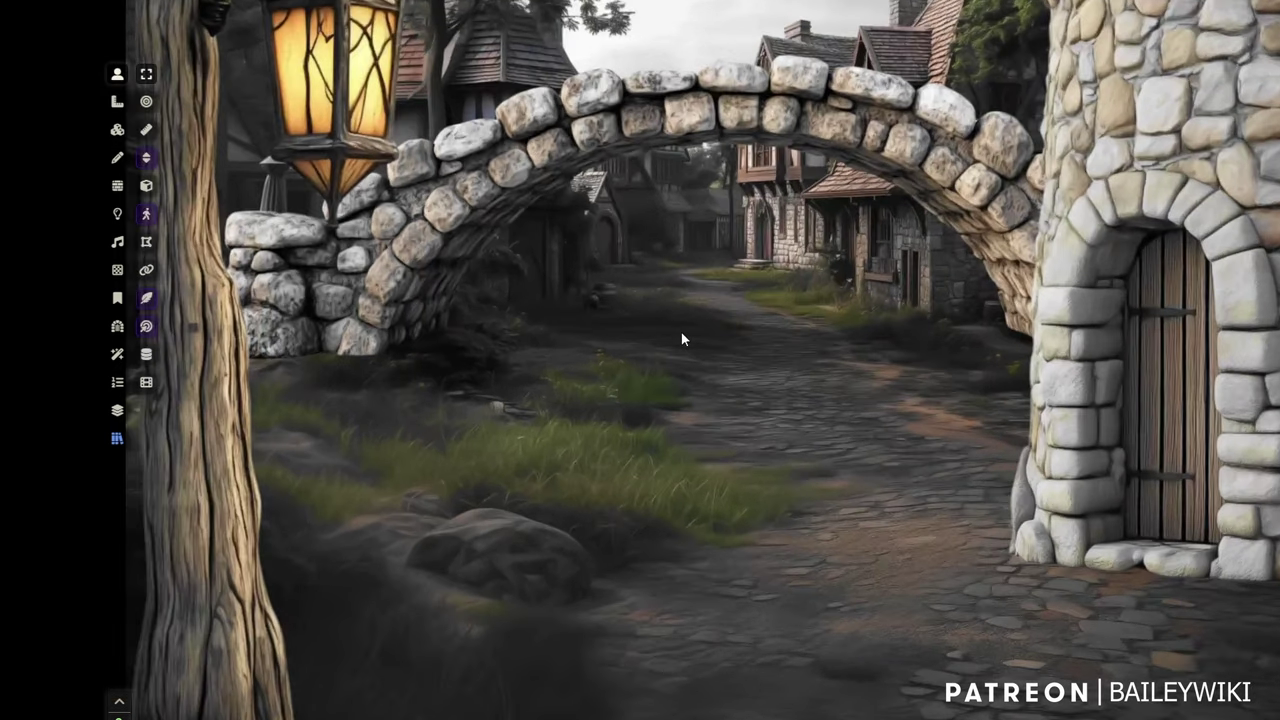
left_click_drag(681, 339, 579, 266)
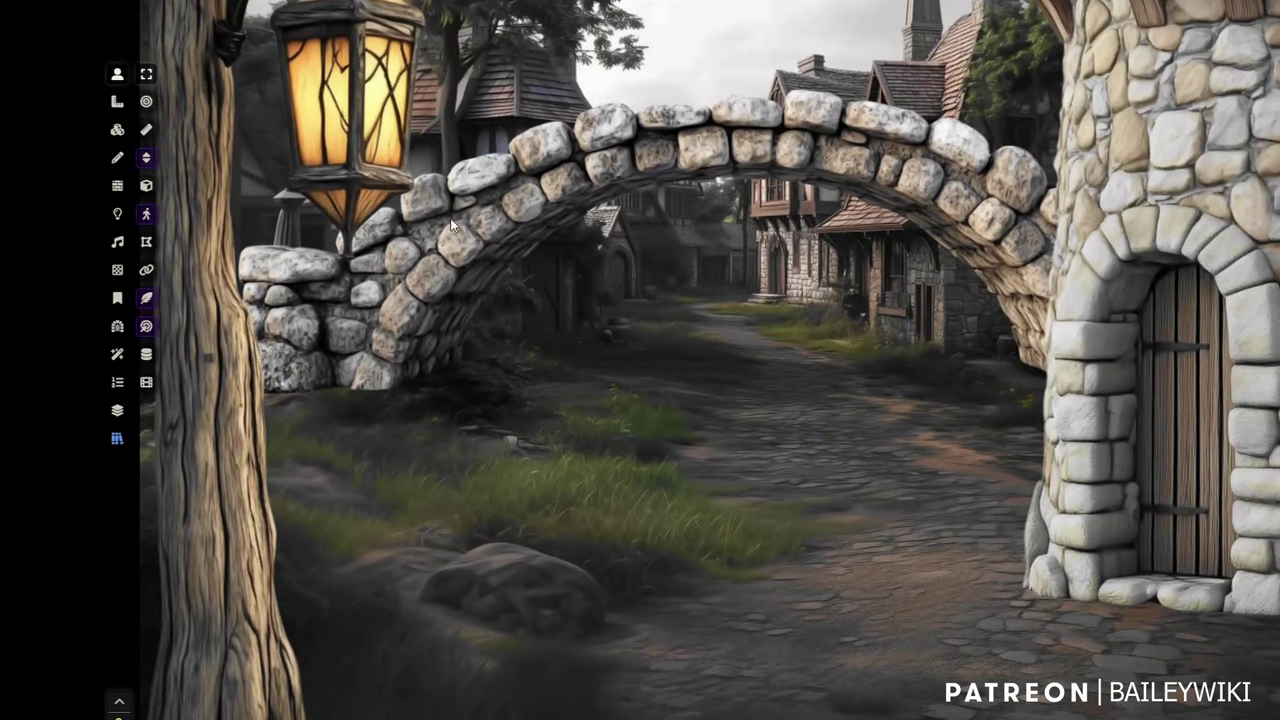
left_click_drag(546, 374, 517, 329)
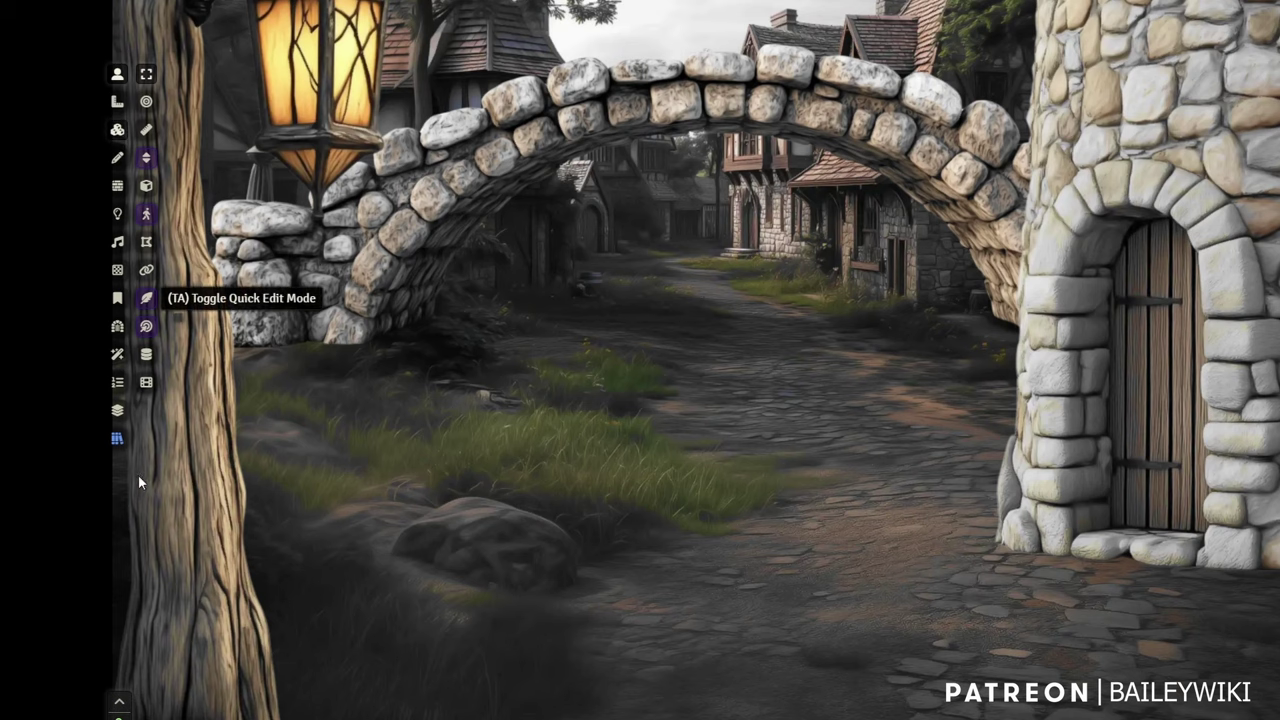
Step: Spawn the Tree Green 08 TMFX Animated tile preset from Natural Decor, scaled down, behind the lamp post and in front of the bridge's end
left_click(117, 438)
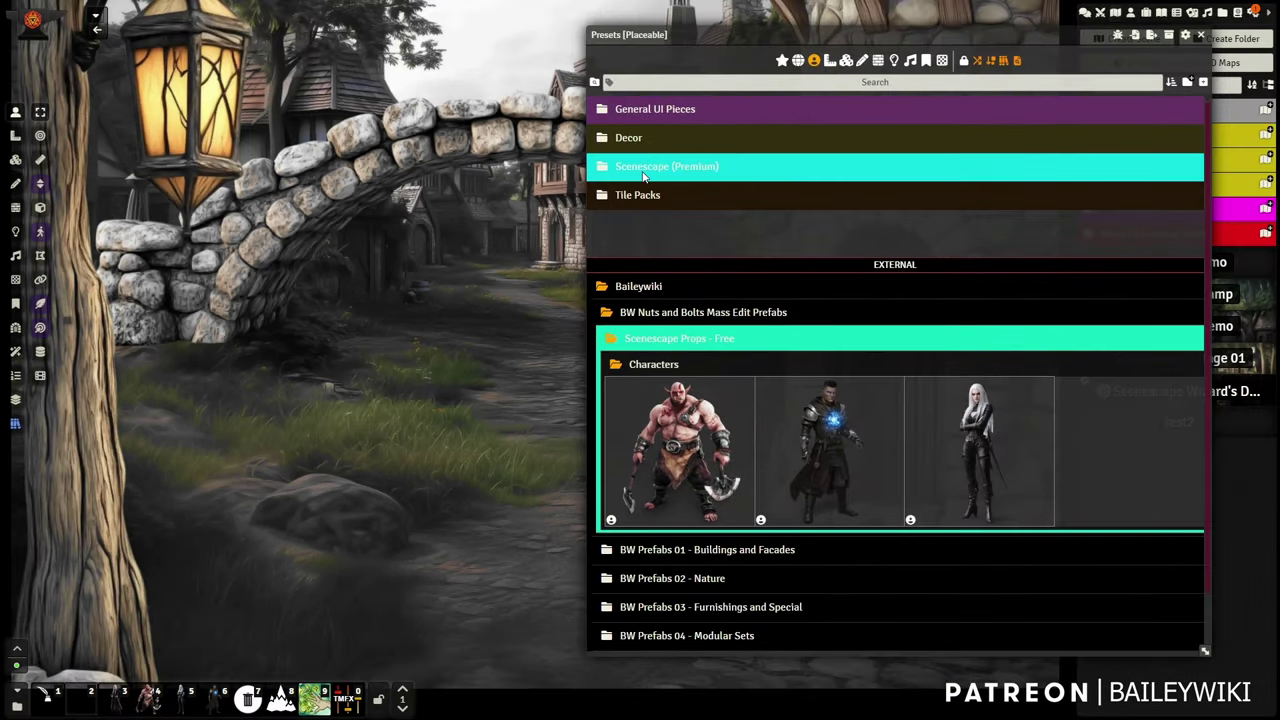
left_click(854, 138)
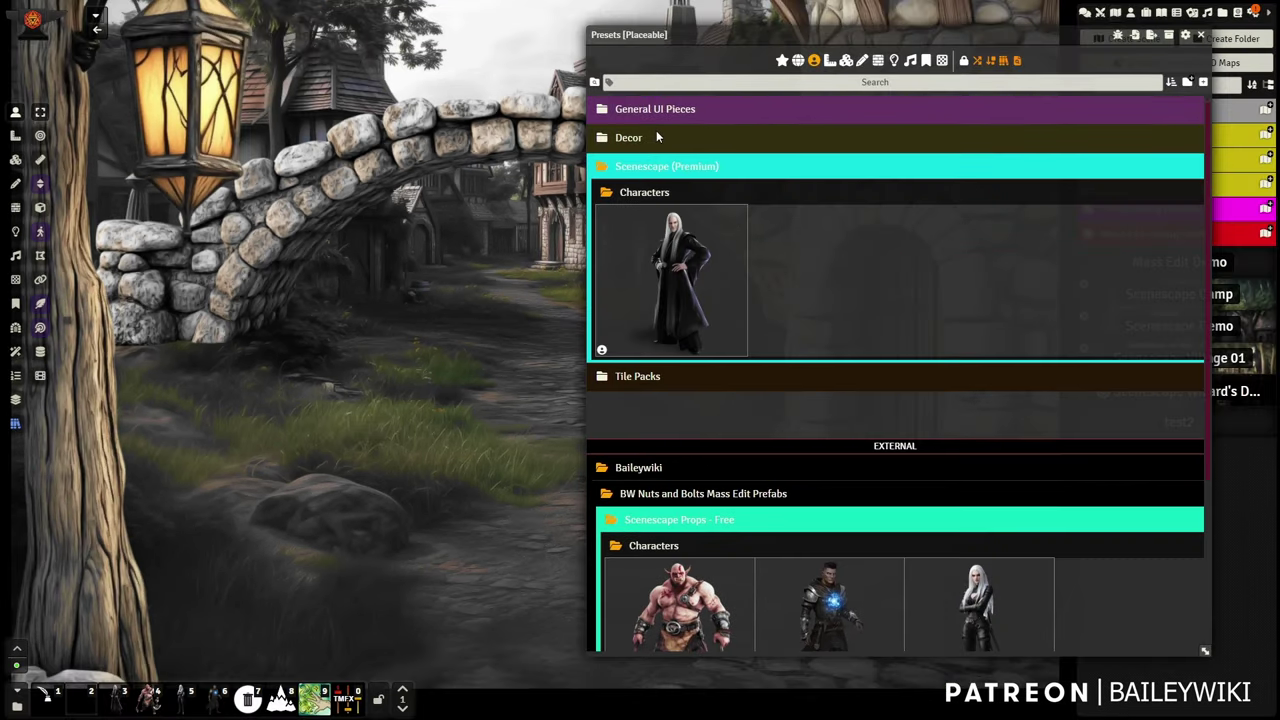
left_click(847, 60)
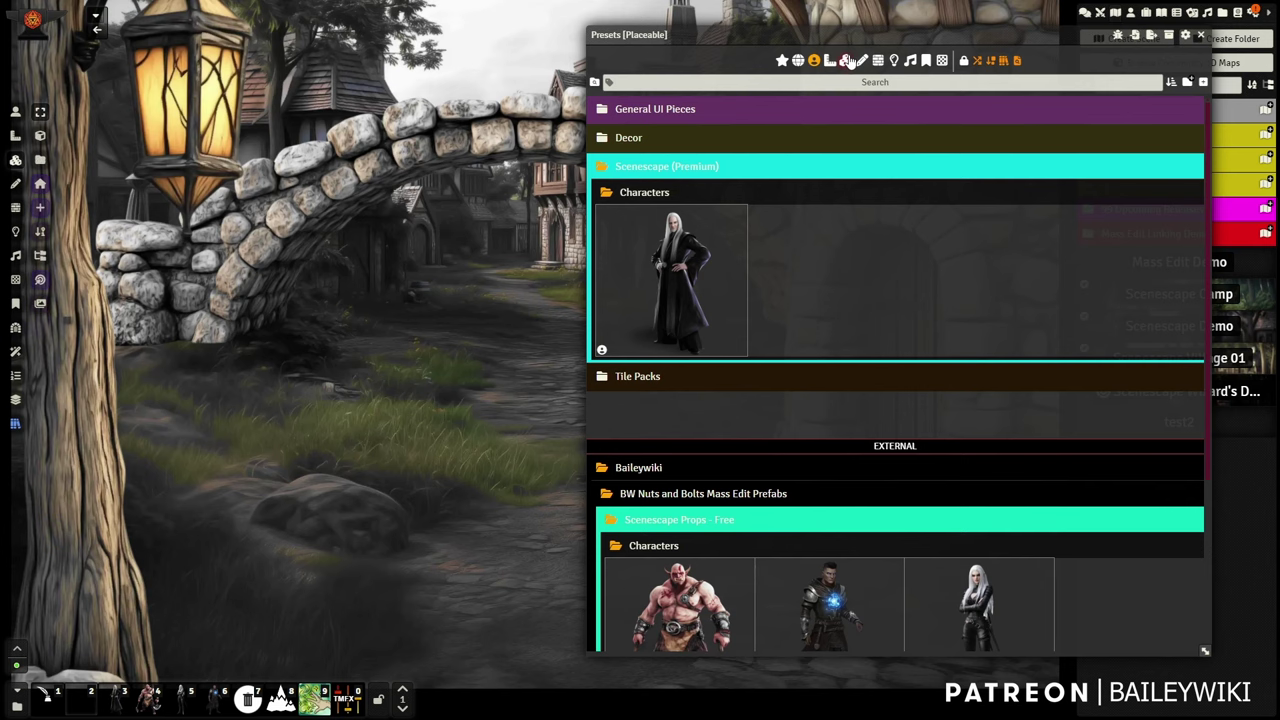
scroll(716, 402, "down", 10)
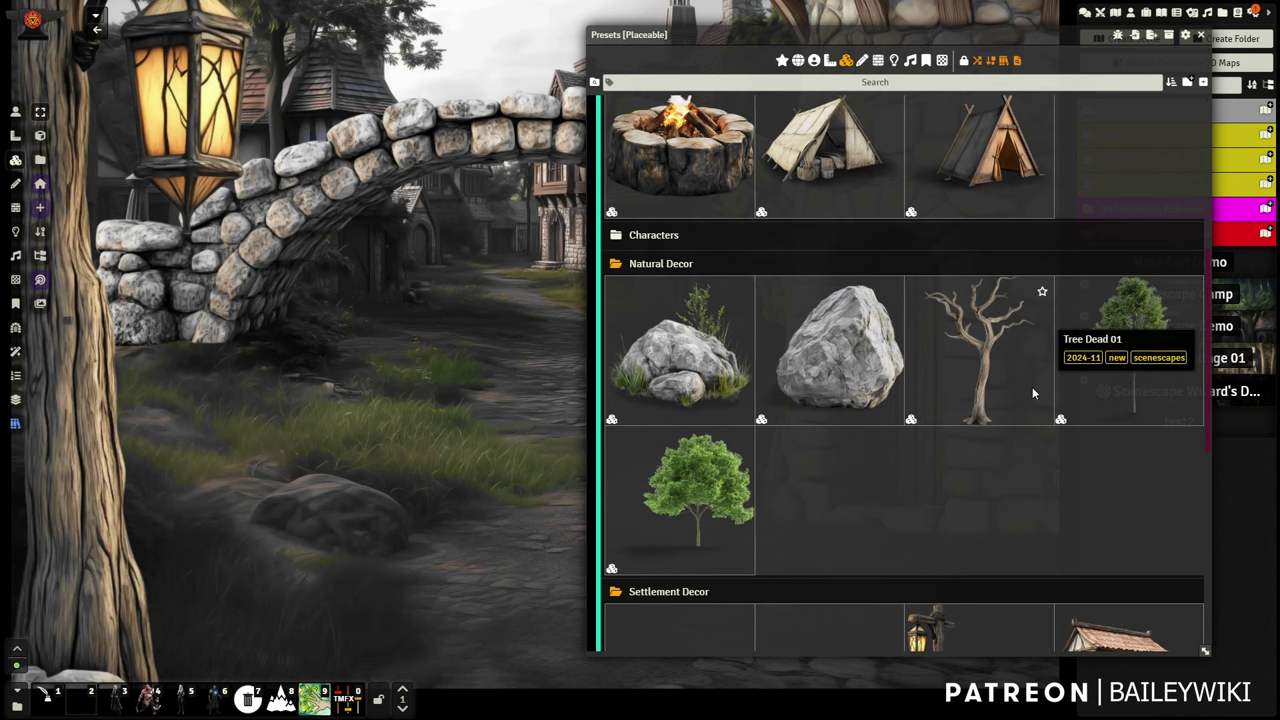
left_click(710, 499)
scroll(355, 523, "up", 2)
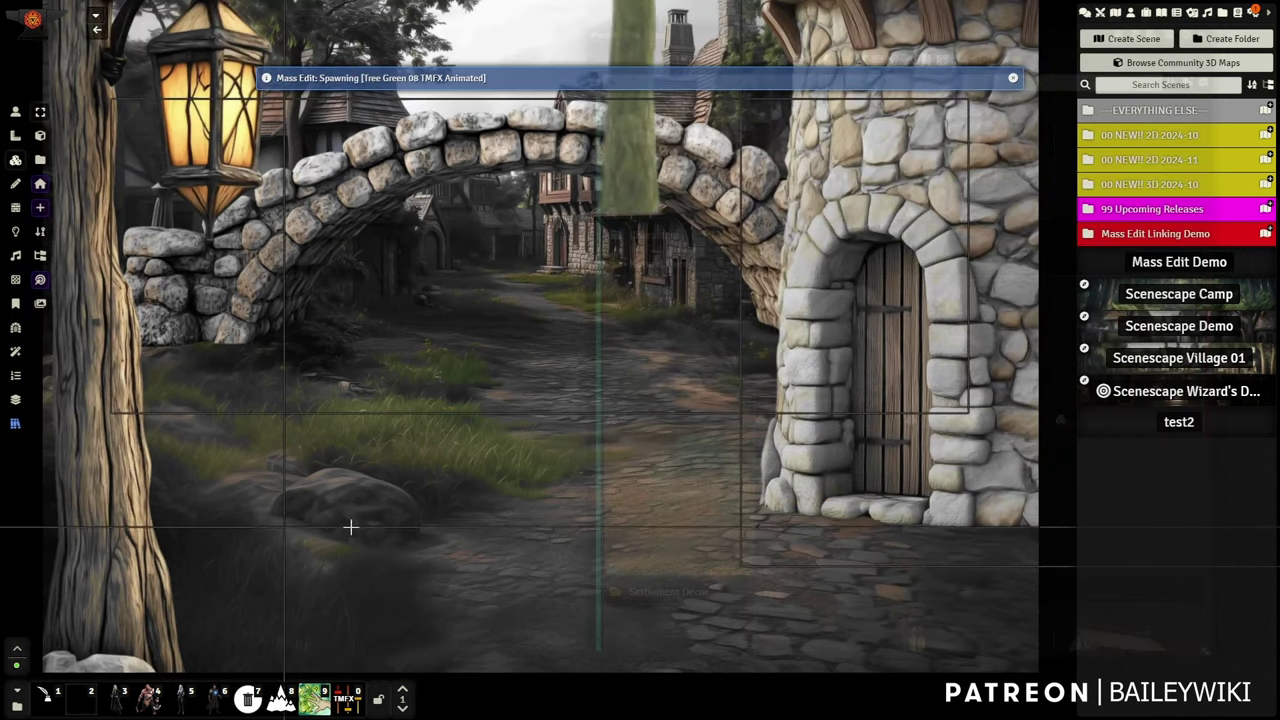
scroll(304, 609, "down", 4)
scroll(293, 628, "down", 5)
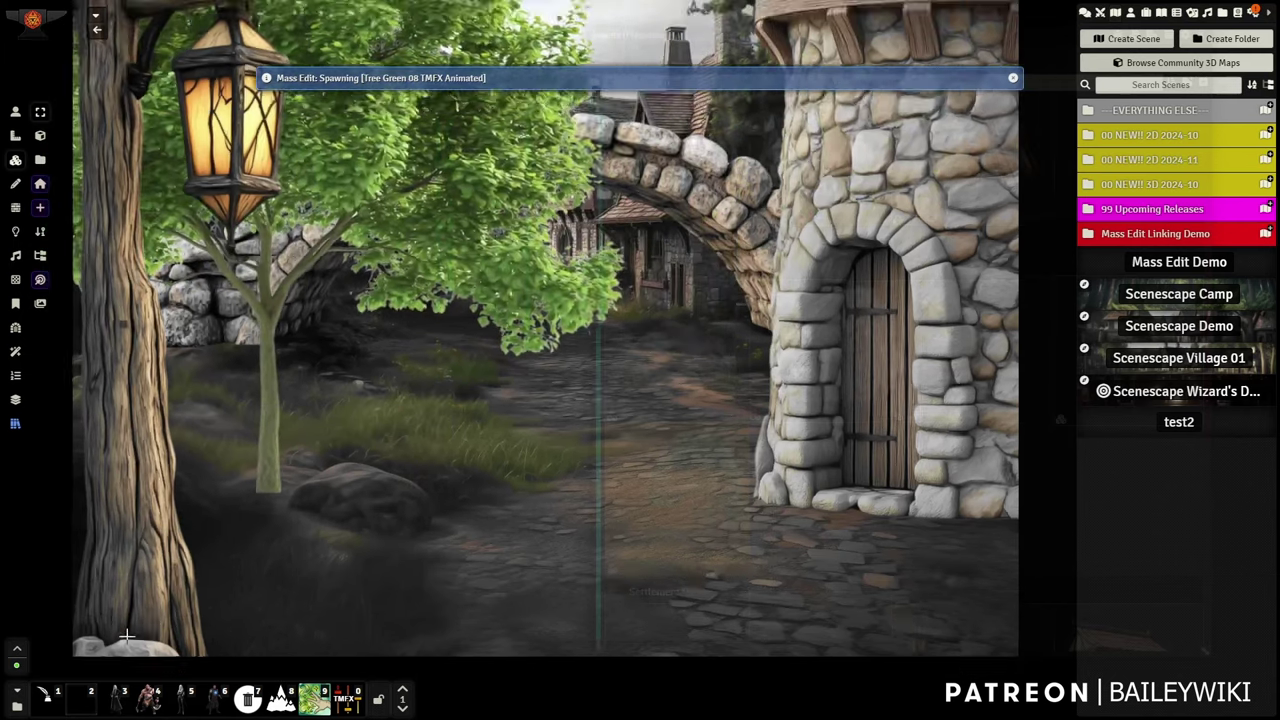
left_click(330, 458)
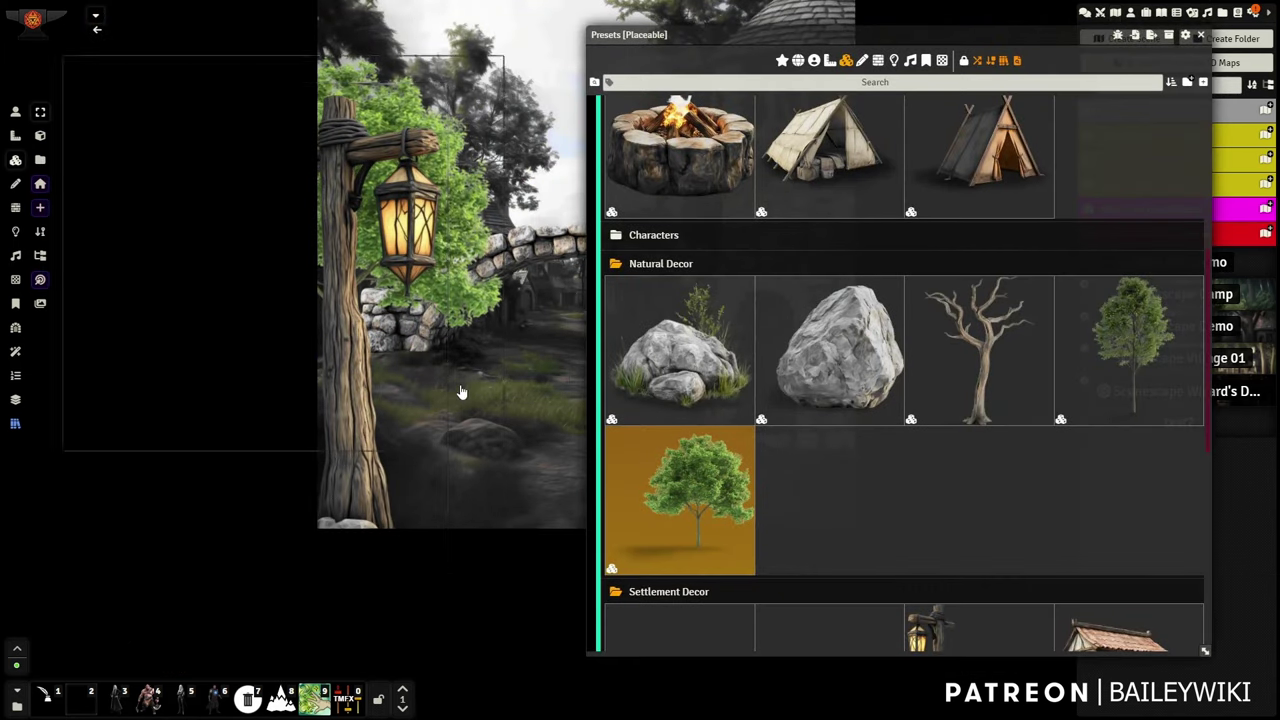
Step: Inspect the tree tile's distortion, transform and shadow filters in the TMFX Filter Editor, then close the editor and the preset browser
scroll(451, 286, "up", 2)
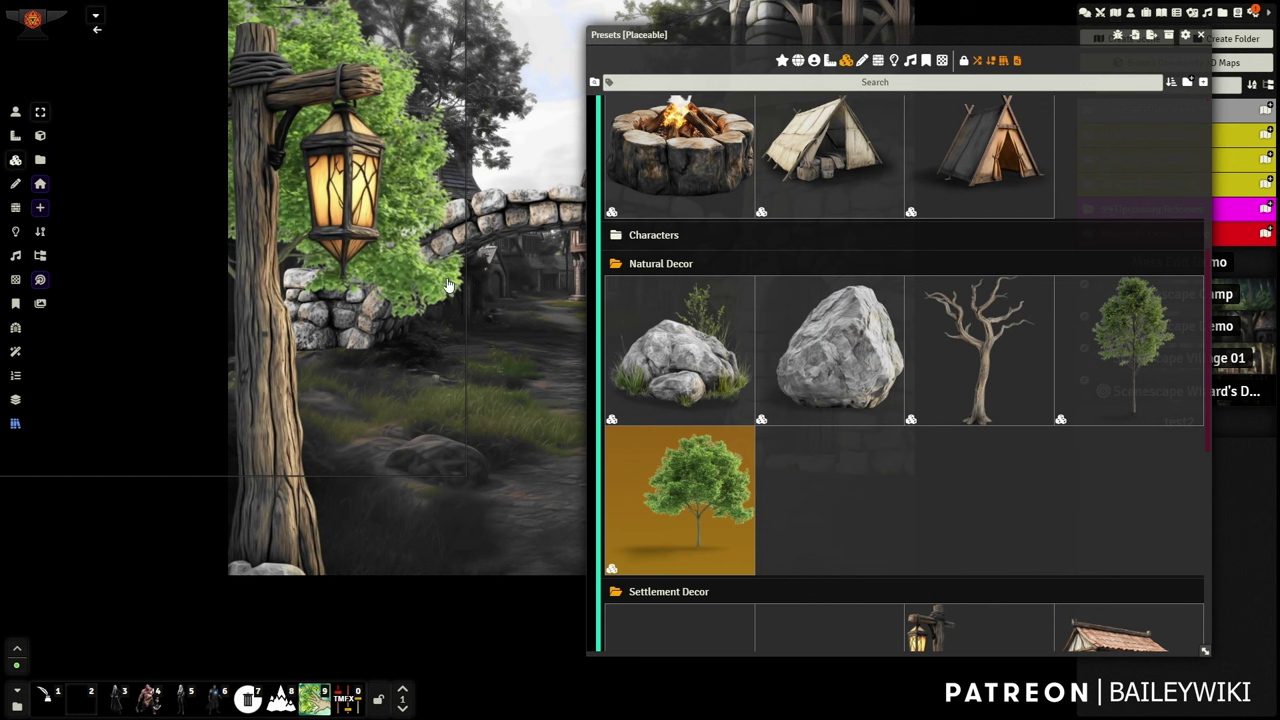
scroll(393, 312, "up", 1)
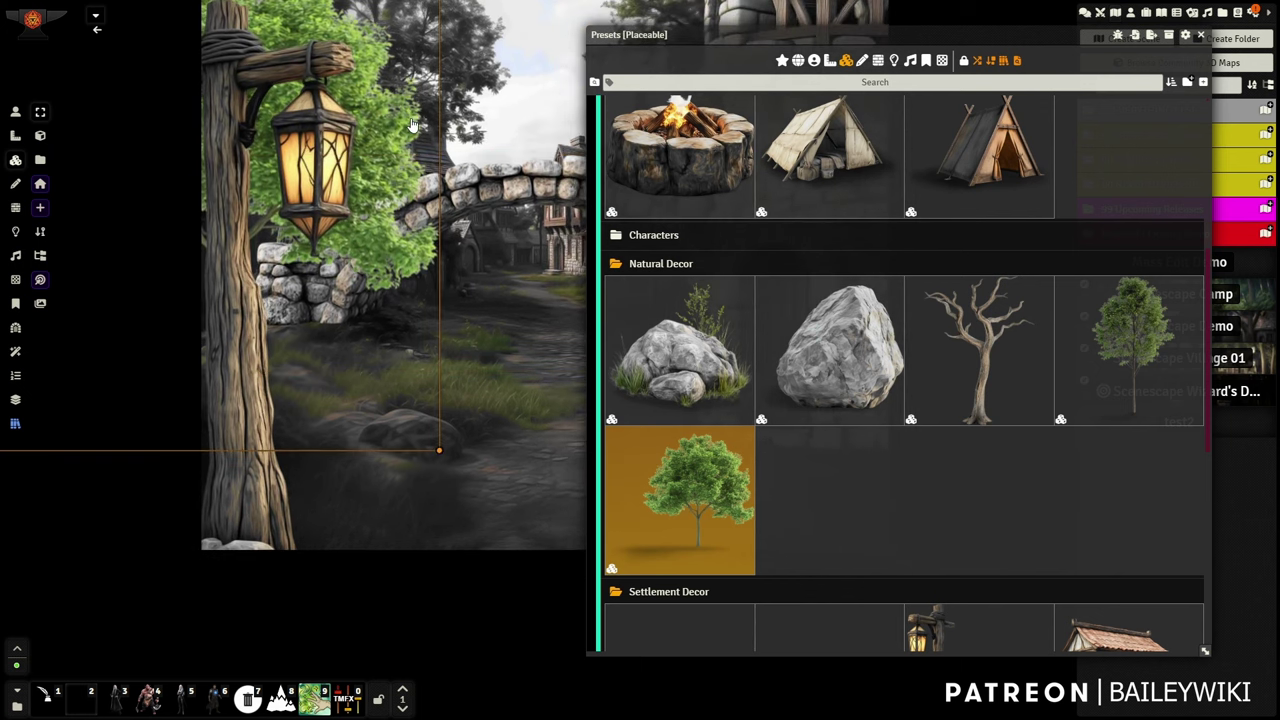
left_click(345, 706)
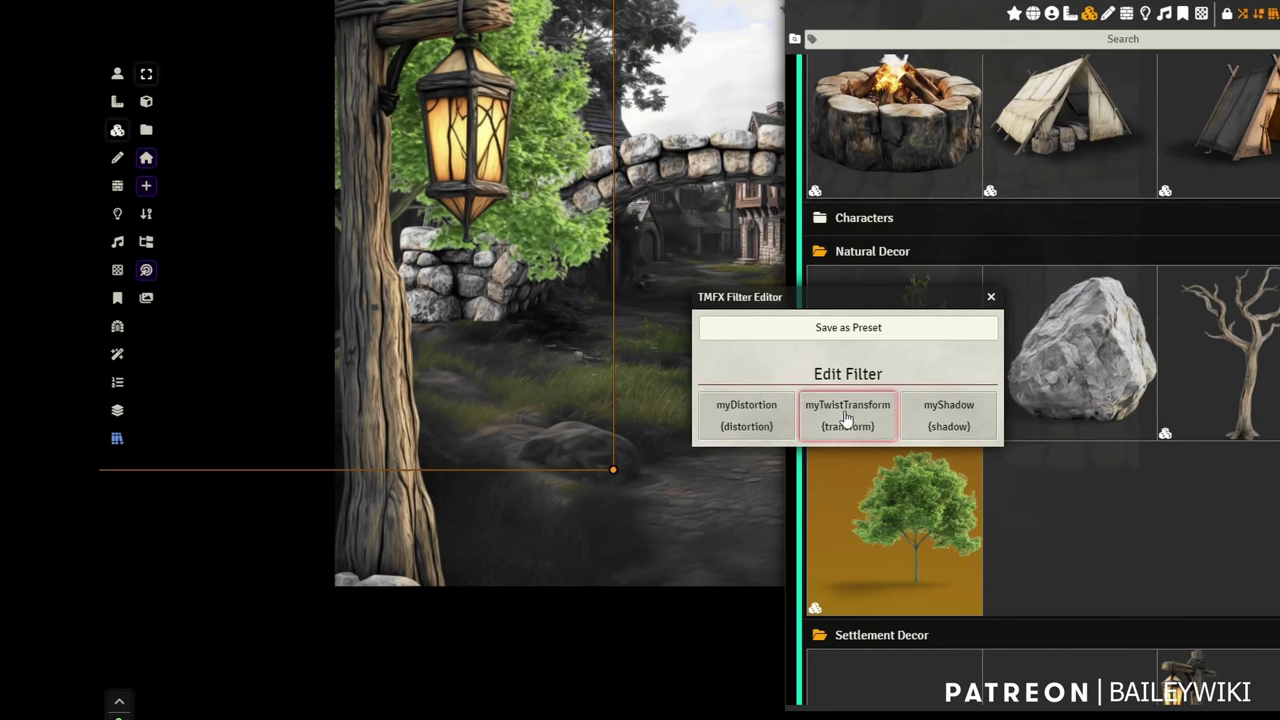
left_click(991, 298)
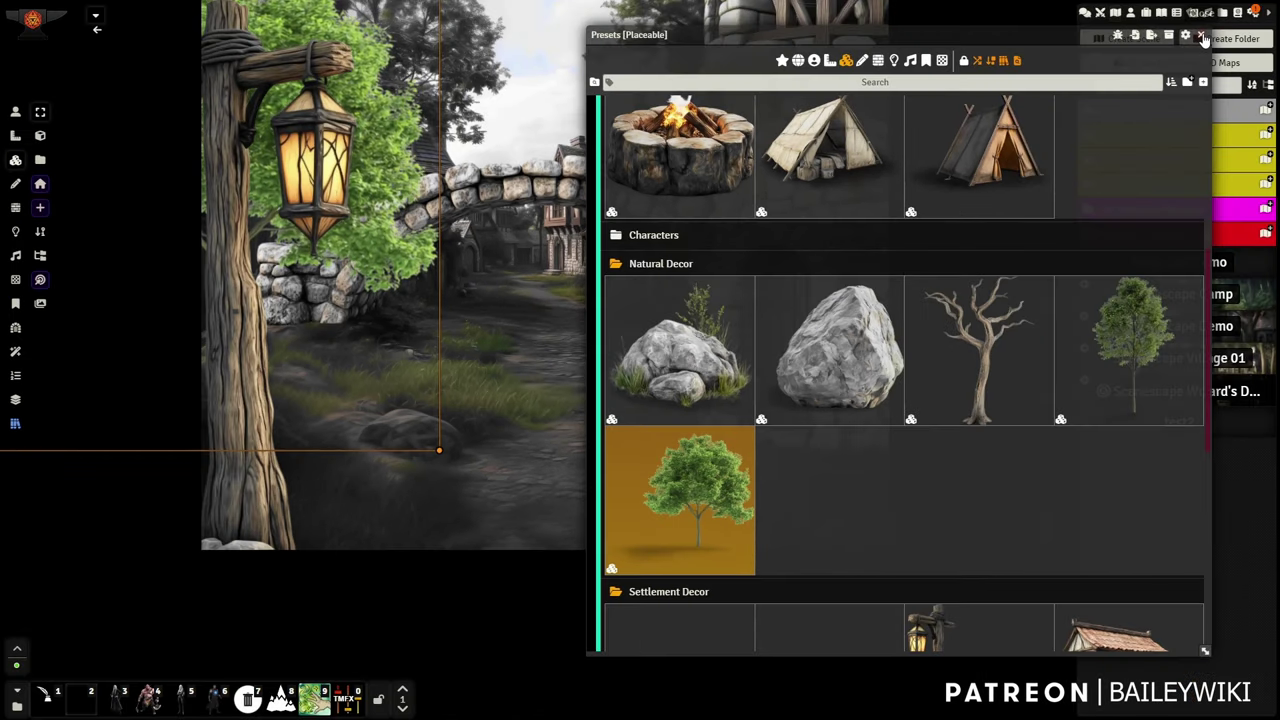
left_click(1200, 36)
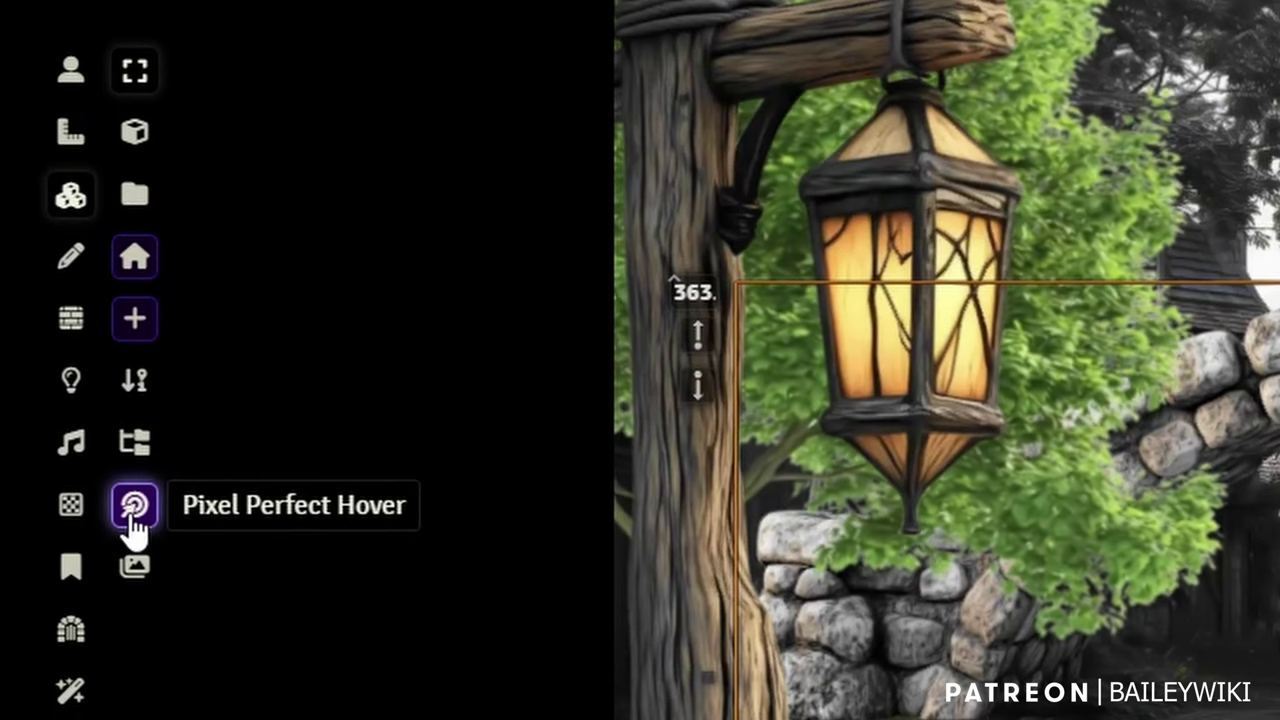
Step: Examine the Pixel Perfect Hover tile option and how overlapping tiles are picked, then view the scene's tile order in Tile Sort
left_click(131, 508)
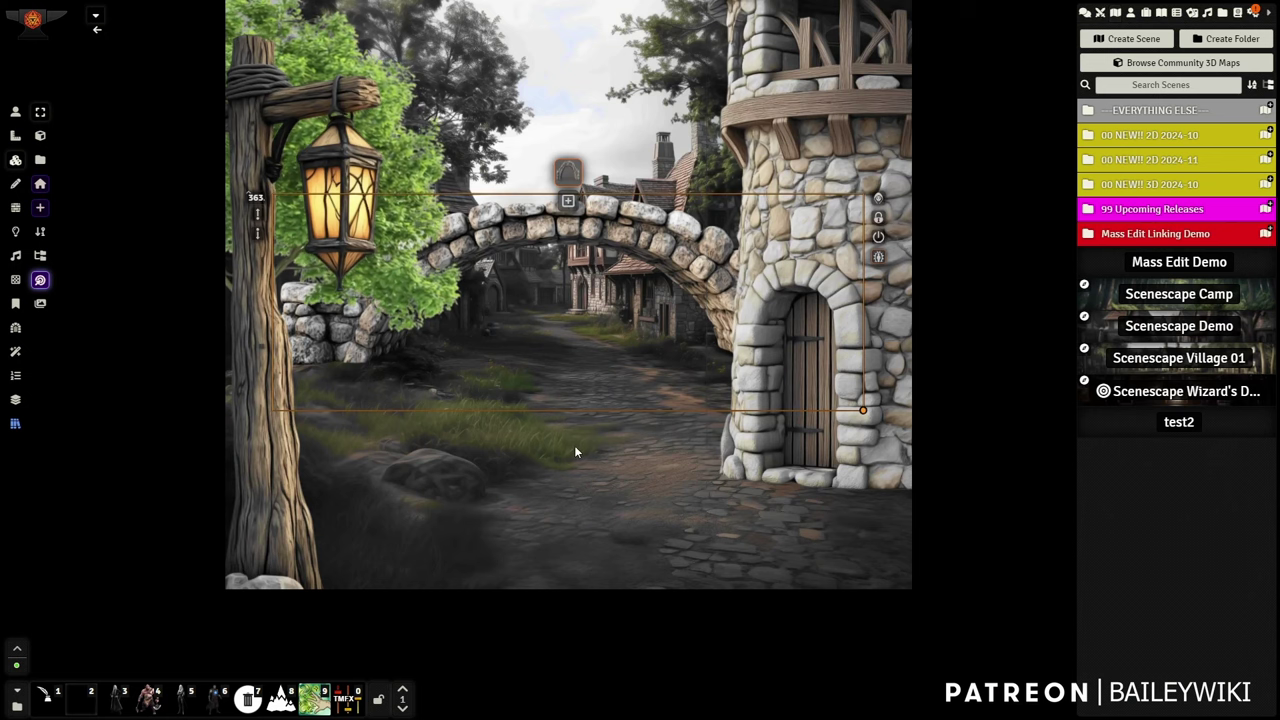
scroll(575, 452, "up", 3)
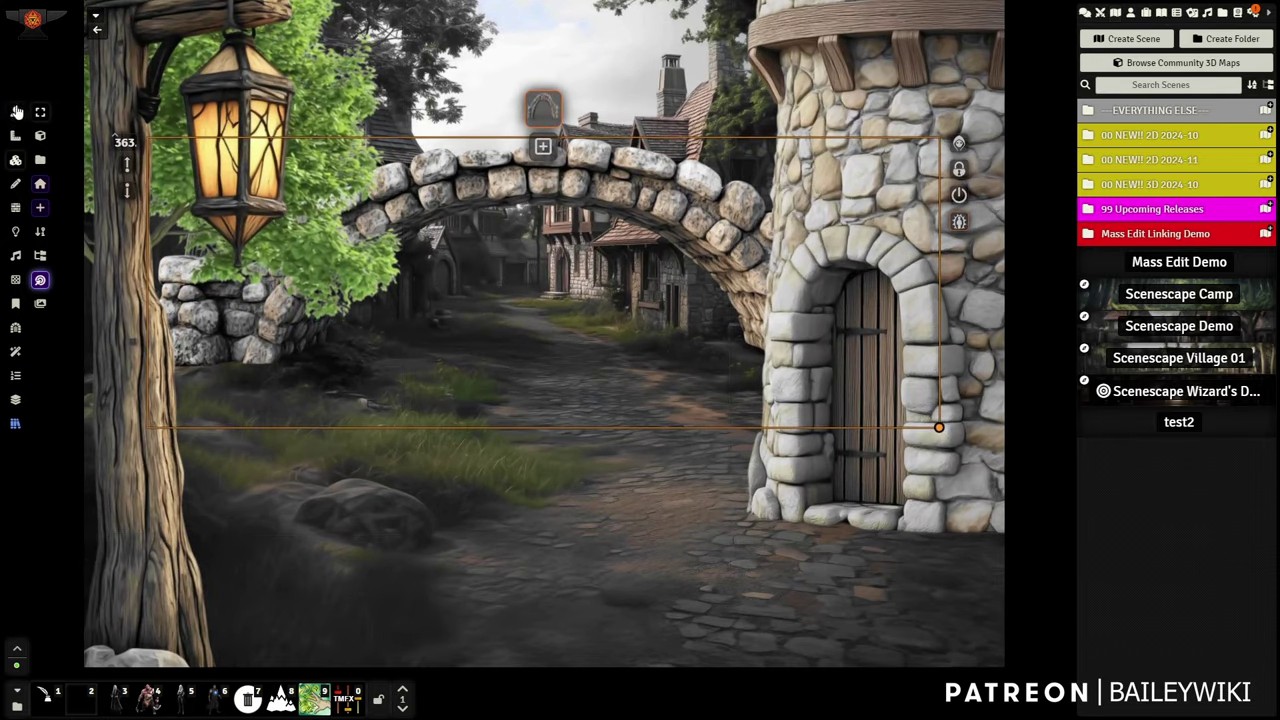
left_click(16, 112)
left_click(15, 161)
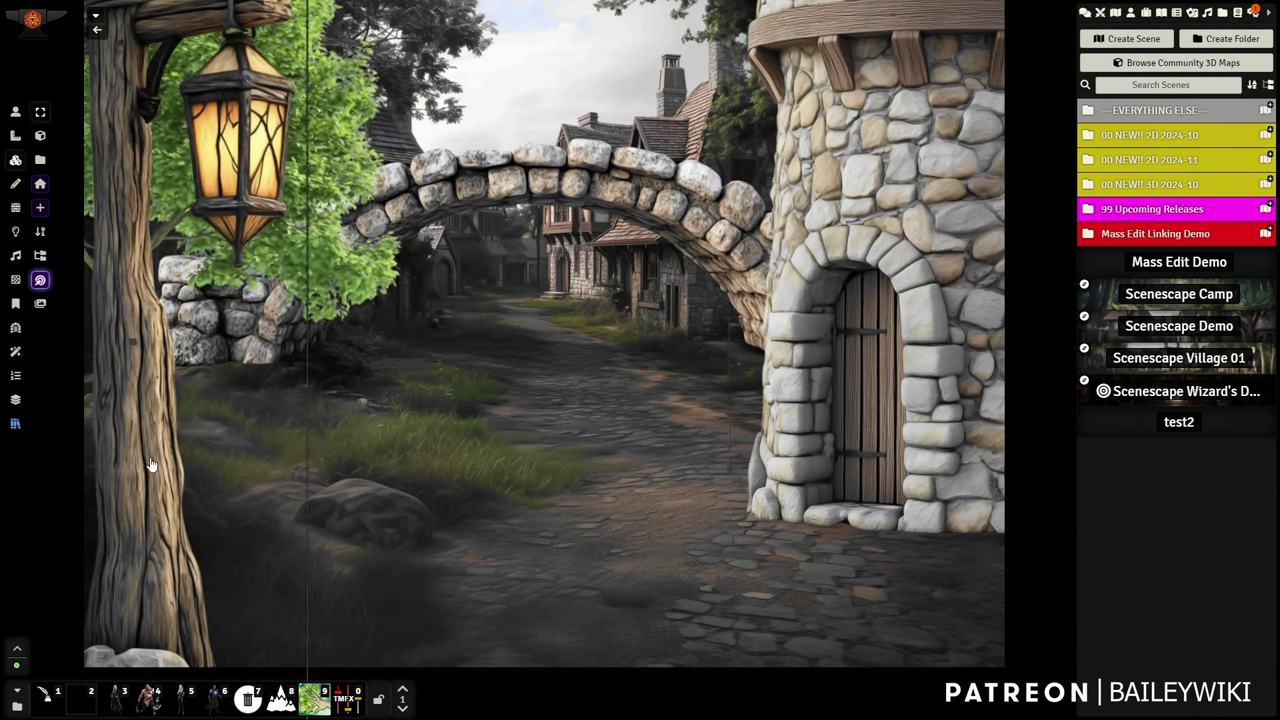
left_click(40, 280)
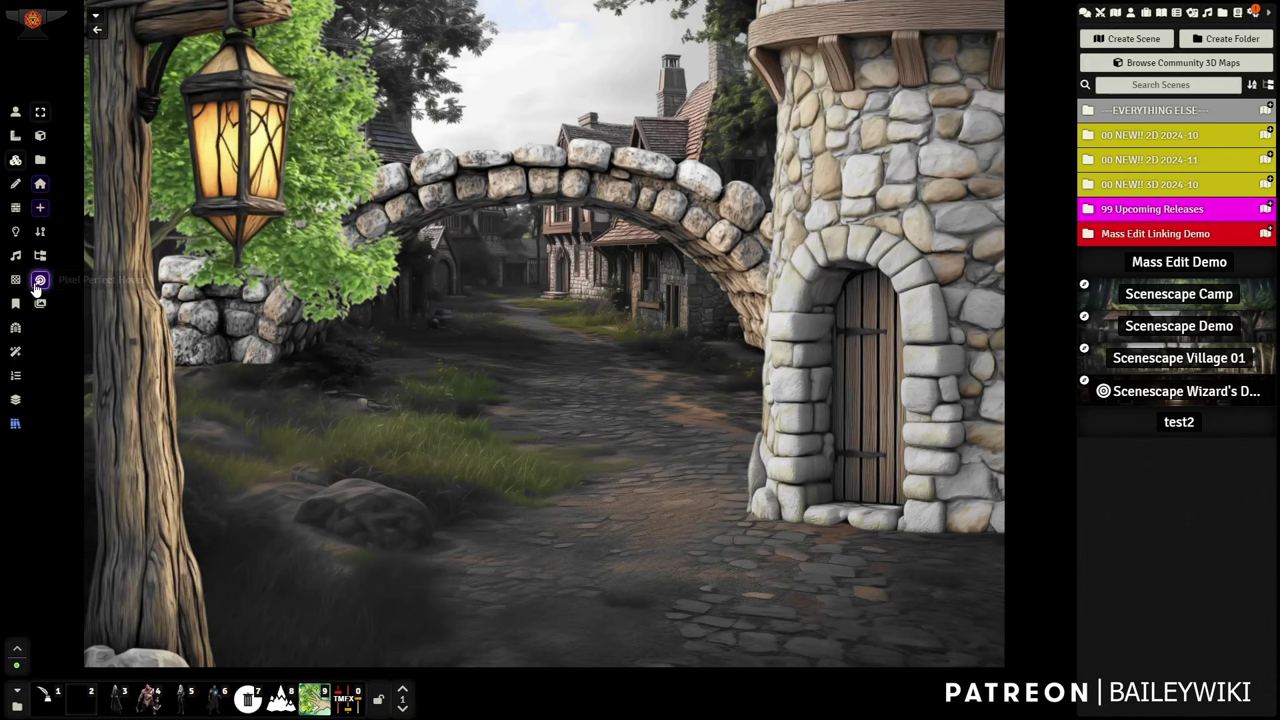
scroll(422, 330, "down", 3)
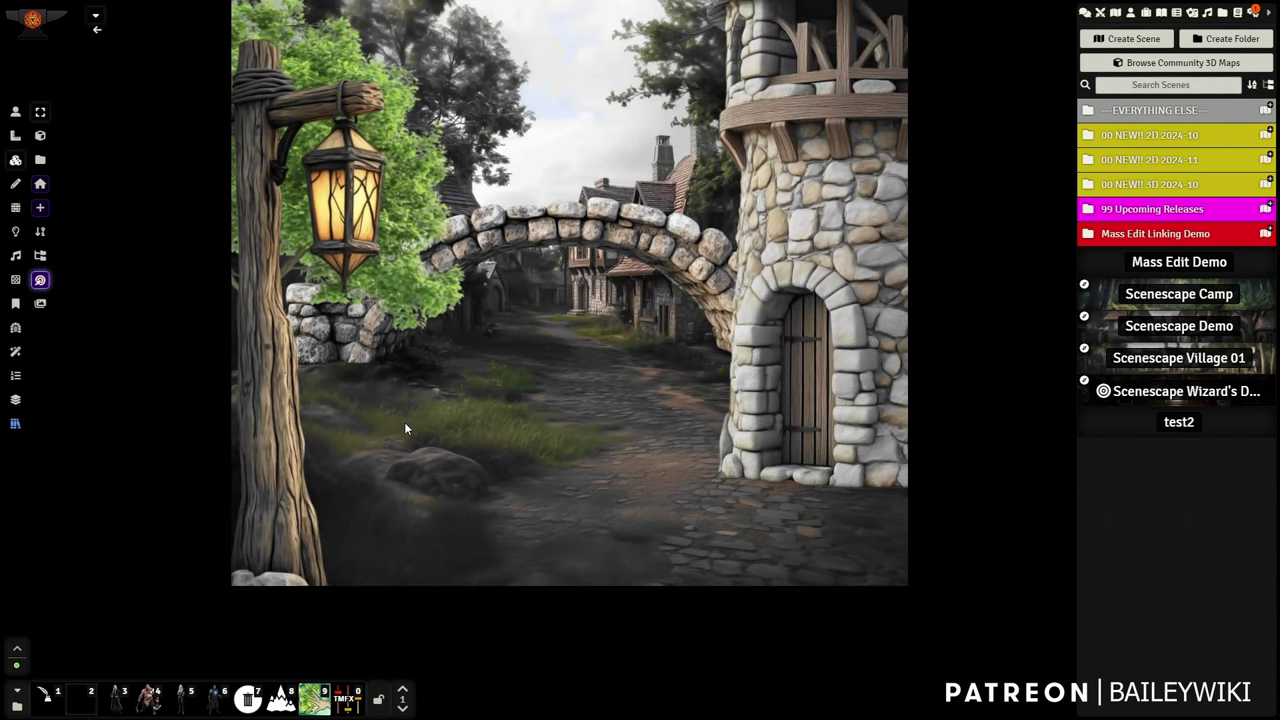
scroll(404, 422, "up", 3)
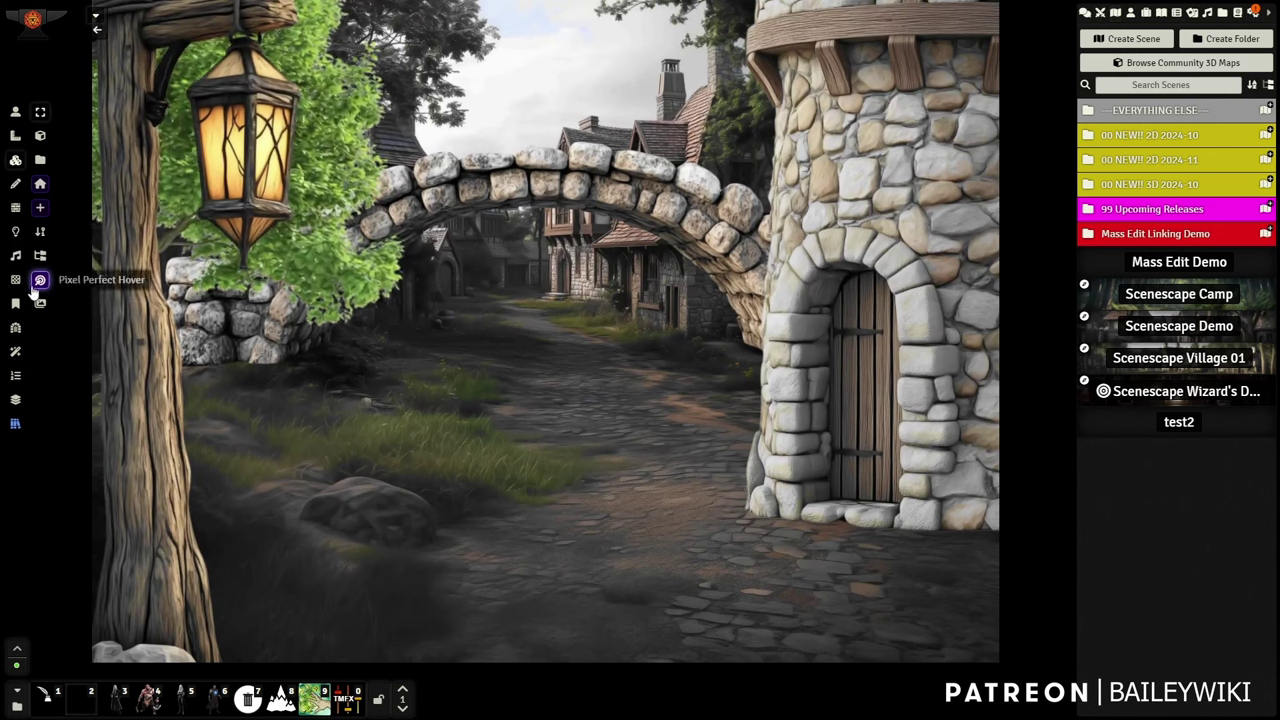
left_click(41, 232)
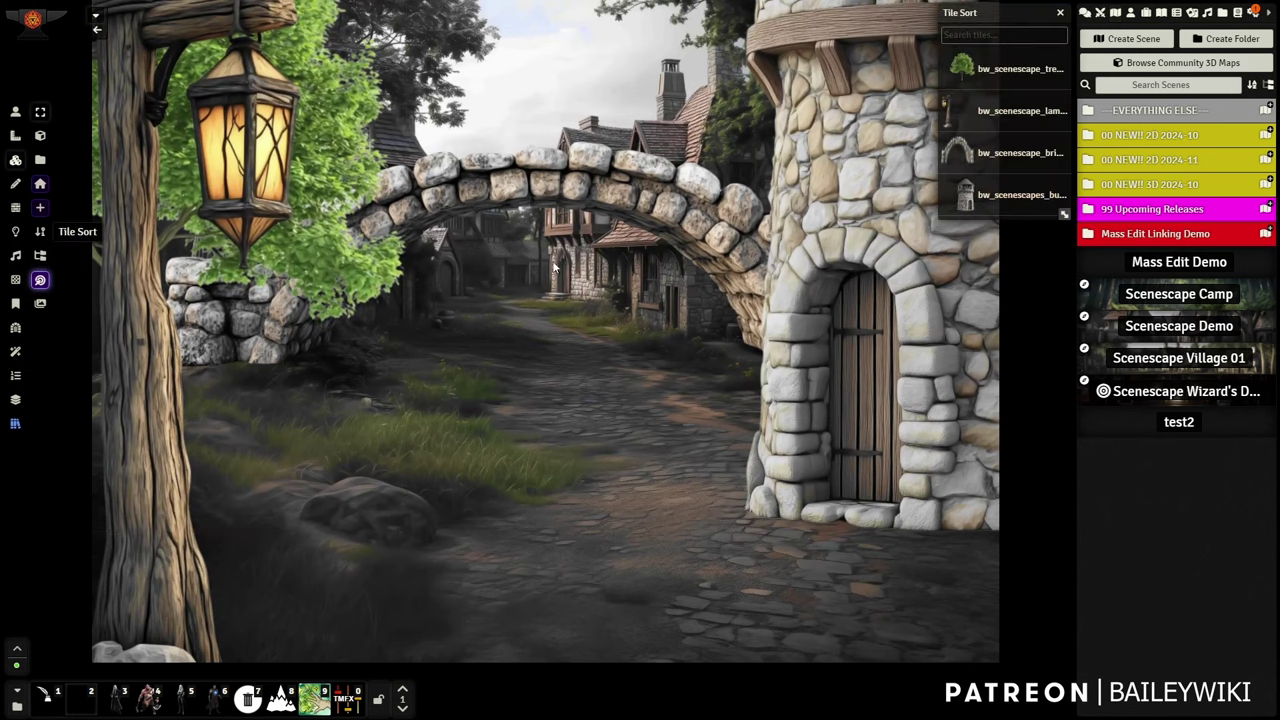
left_click(1061, 17)
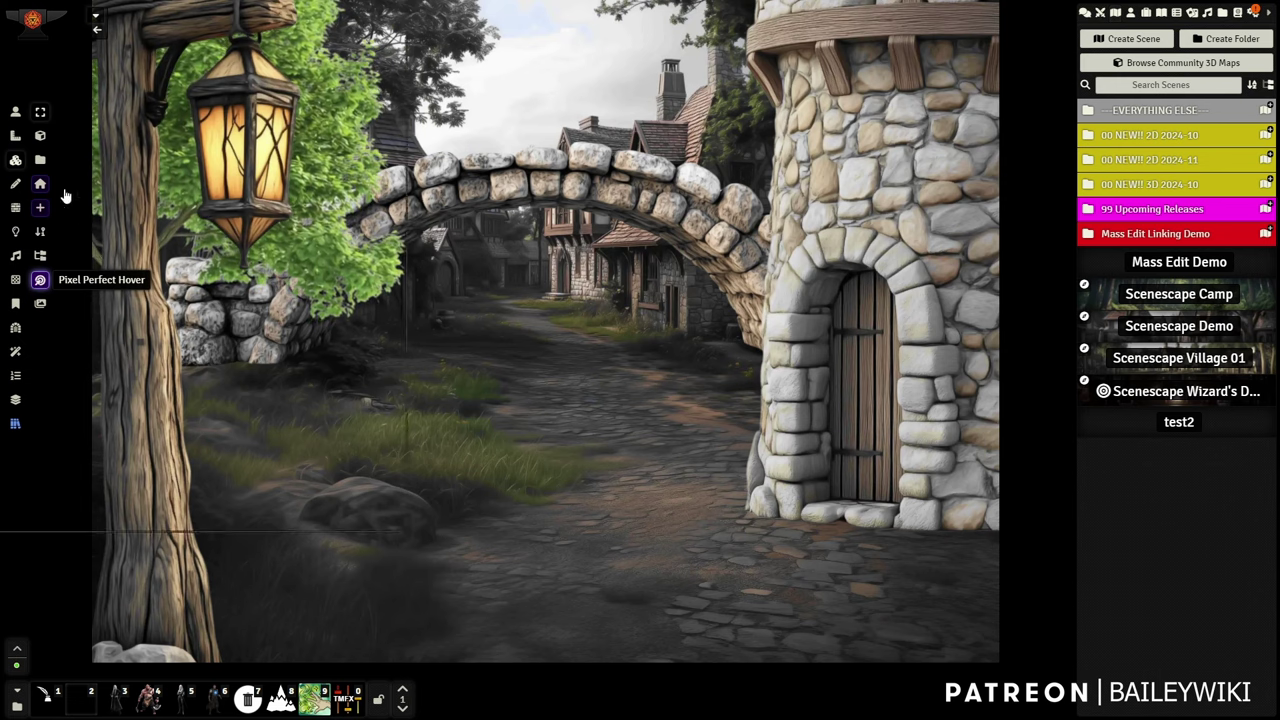
Step: Spawn the Flags 01 TMFX Animated preset from Settlement Decor, scaled down, across the lane in front of the bridge
left_click(14, 424)
scroll(1085, 334, "down", 5)
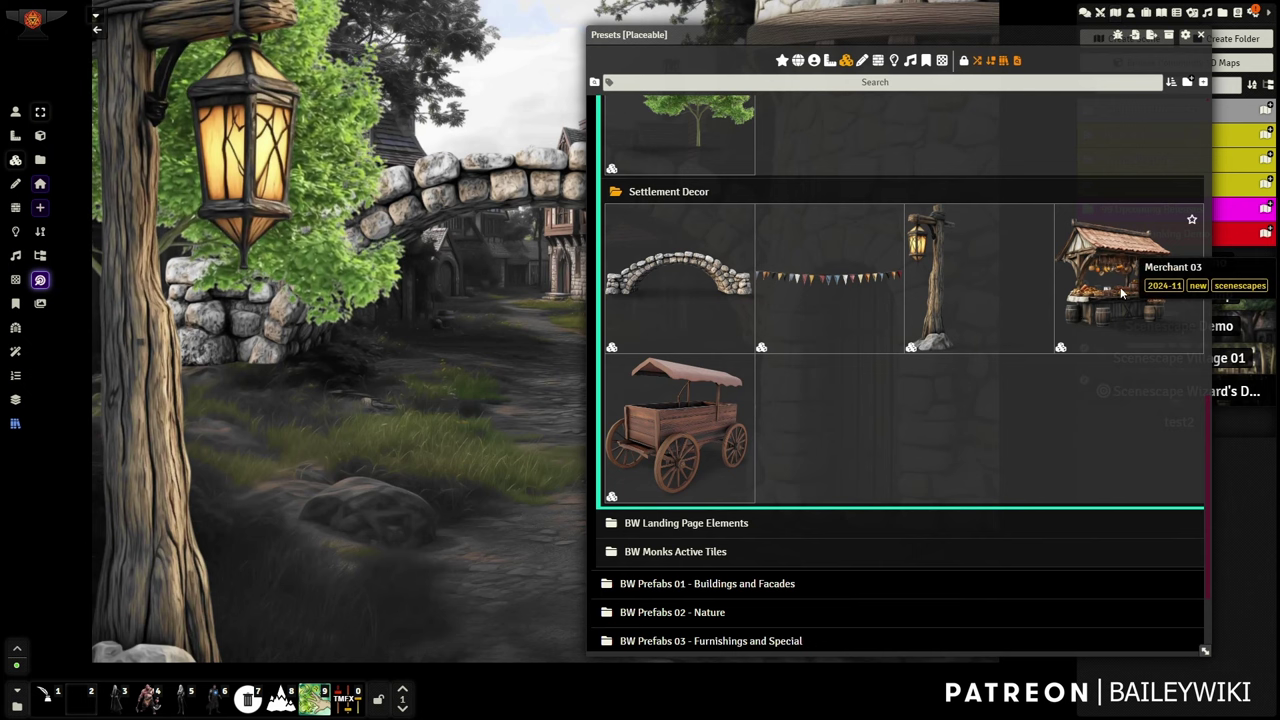
left_click(838, 283)
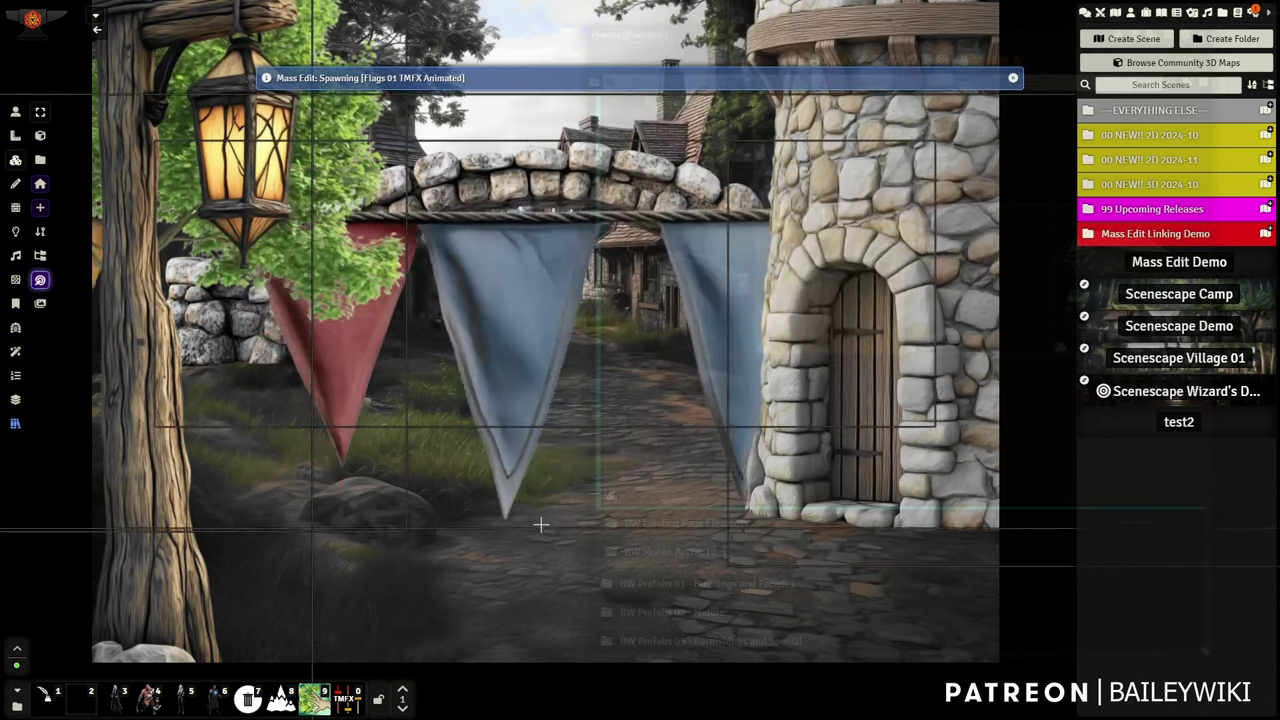
scroll(540, 524, "down", 10)
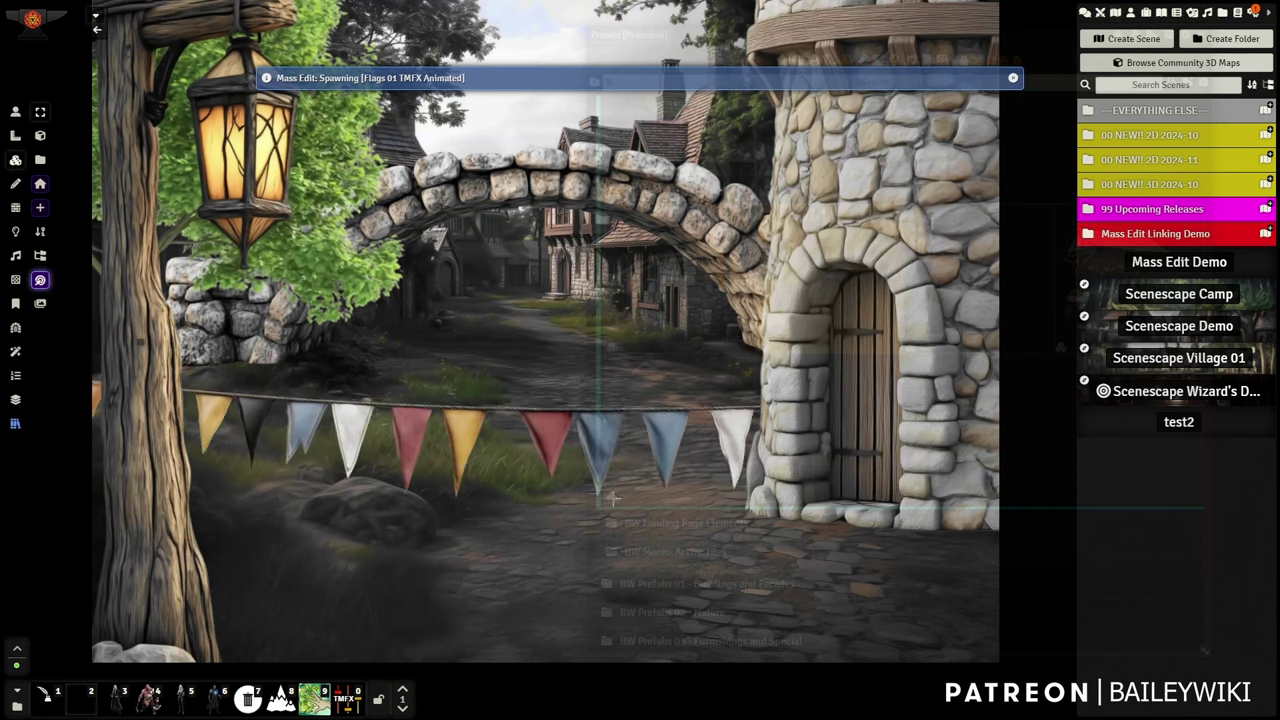
scroll(613, 497, "up", 4)
left_click(642, 582)
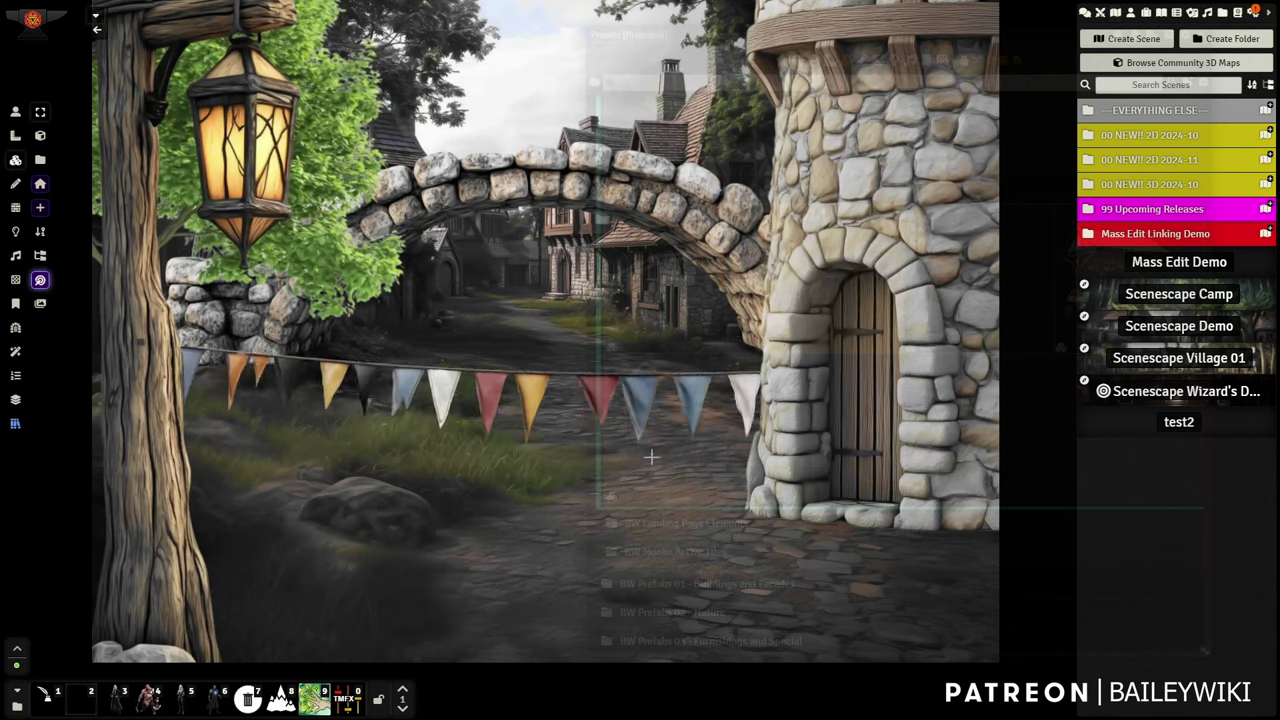
left_click_drag(658, 512, 651, 574)
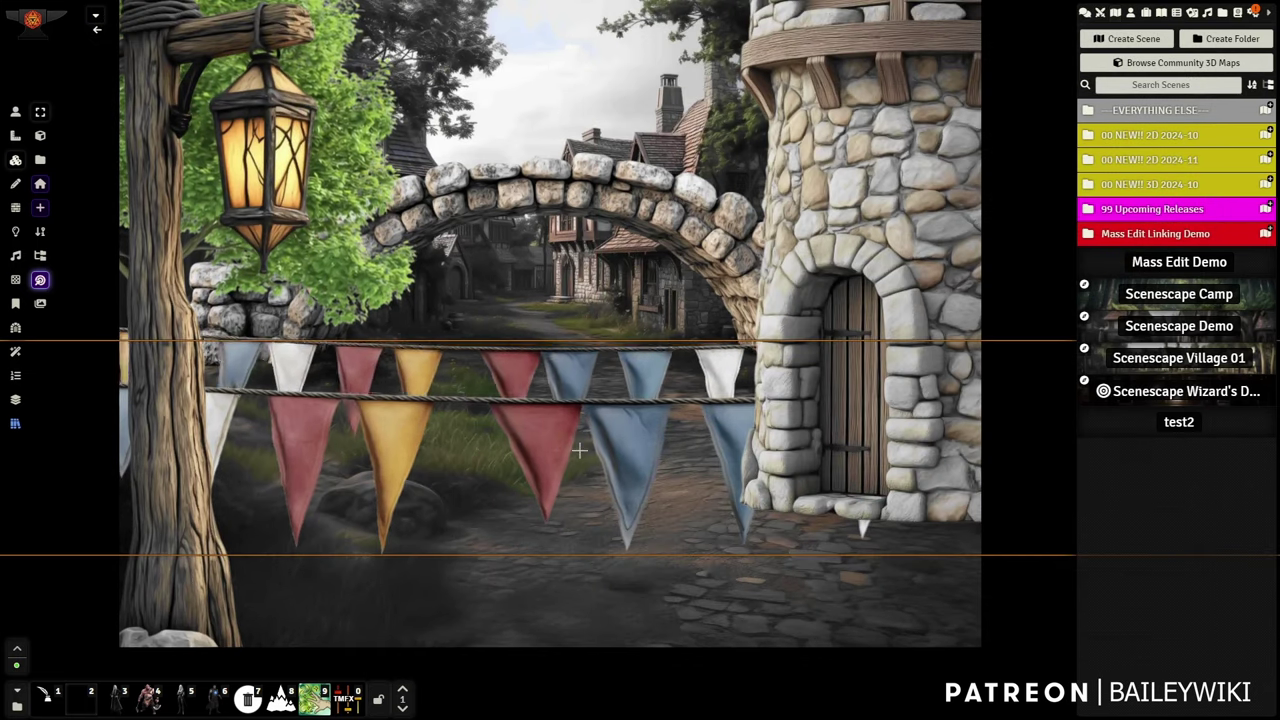
Step: Turn off Scenescape Auto-scale, then raise and tilt the flags so they hang above the bridge from the lamp post to the tower
key("alt+s")
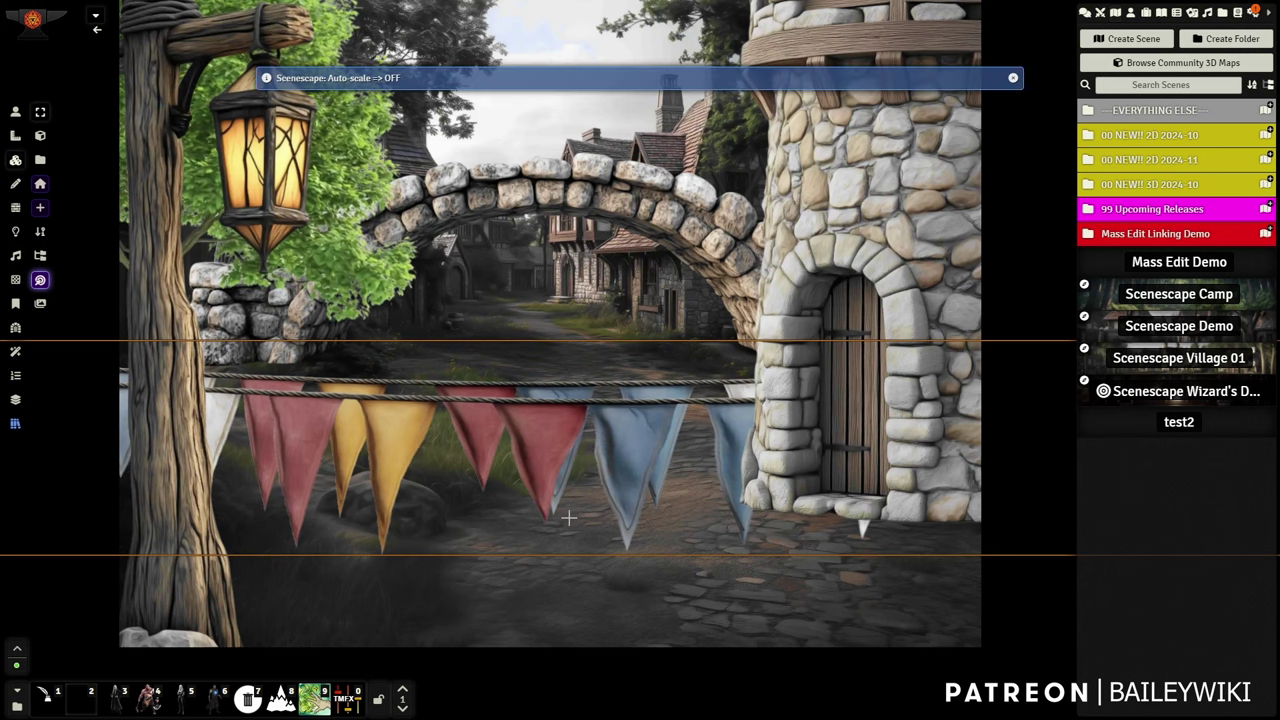
key("a")
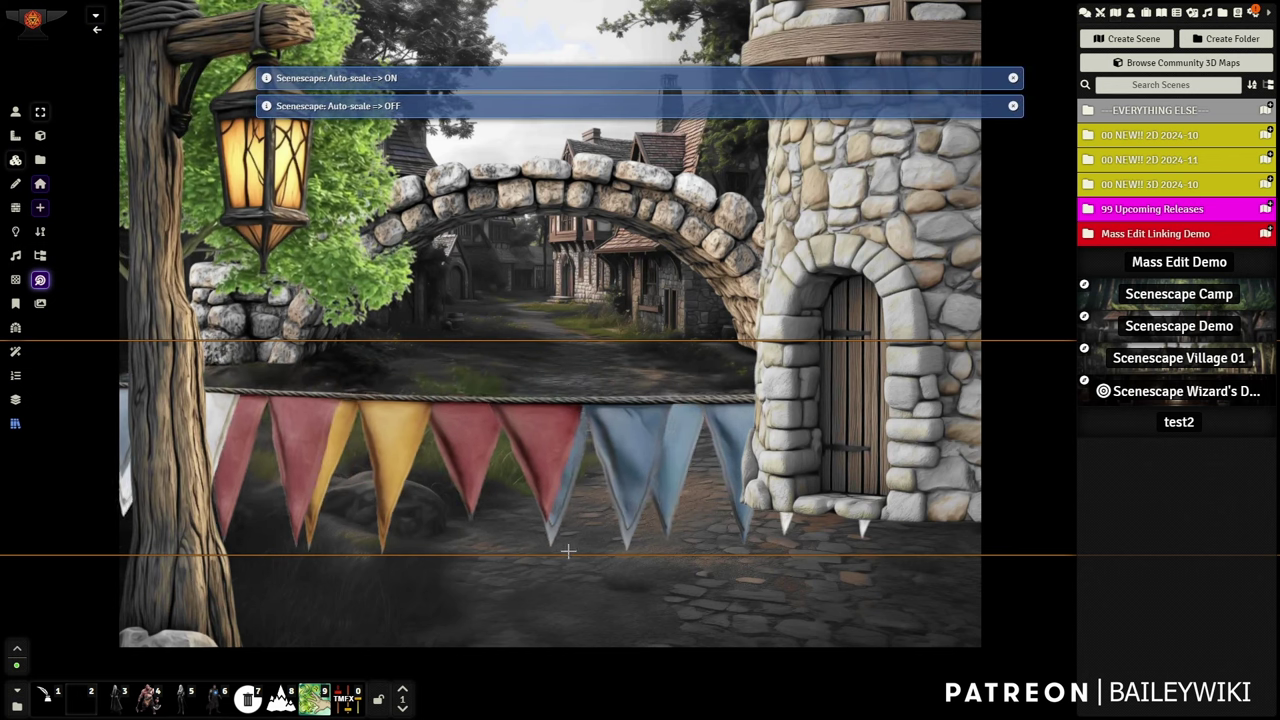
key("a")
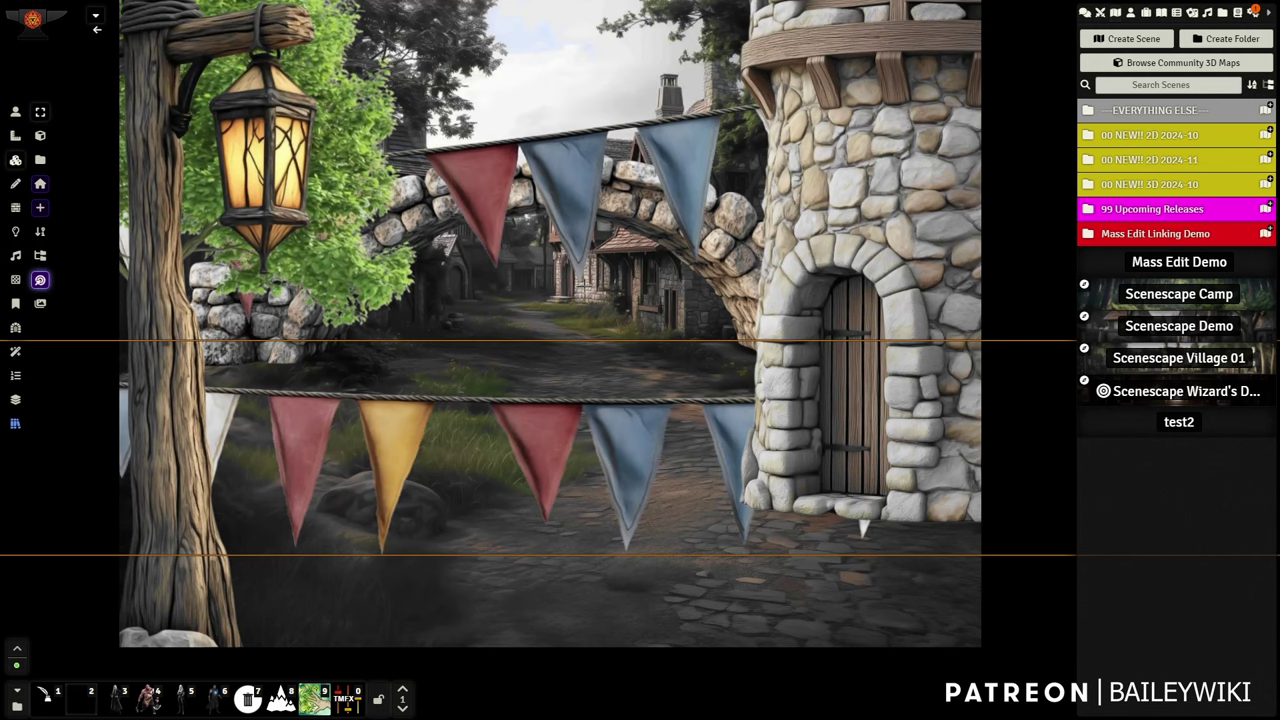
scroll(622, 456, "down", 1)
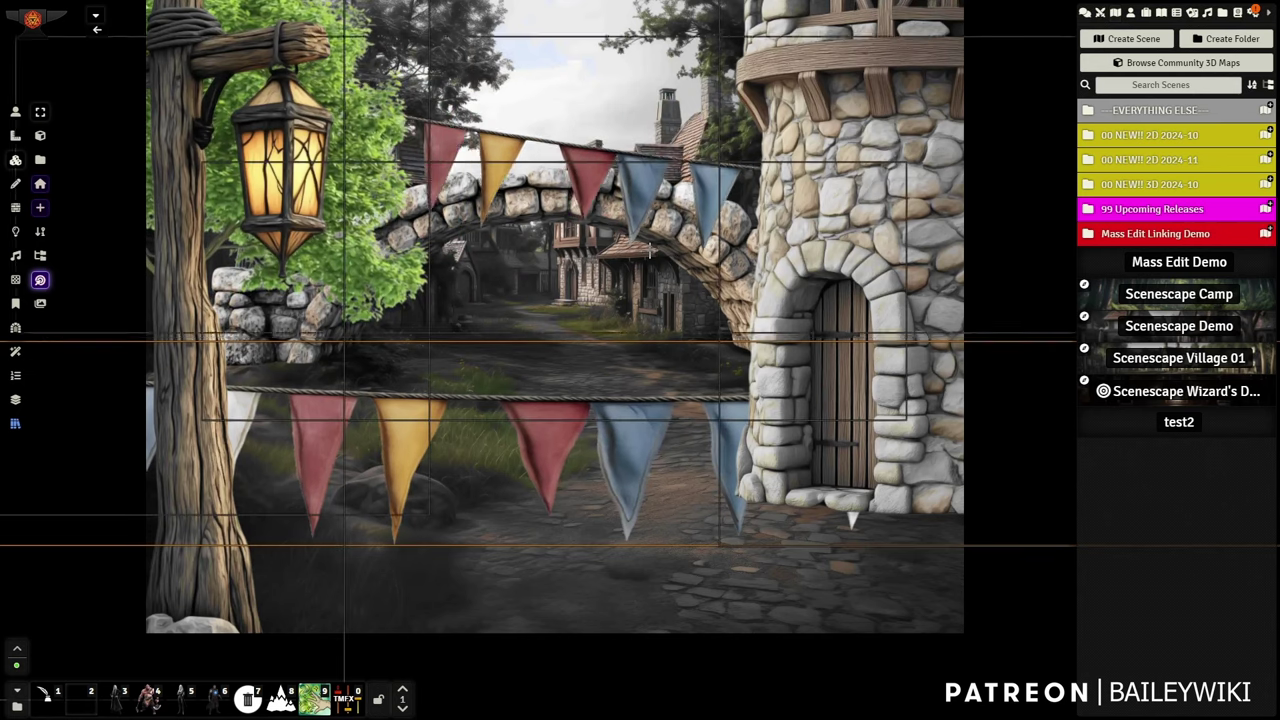
scroll(673, 263, "down", 2)
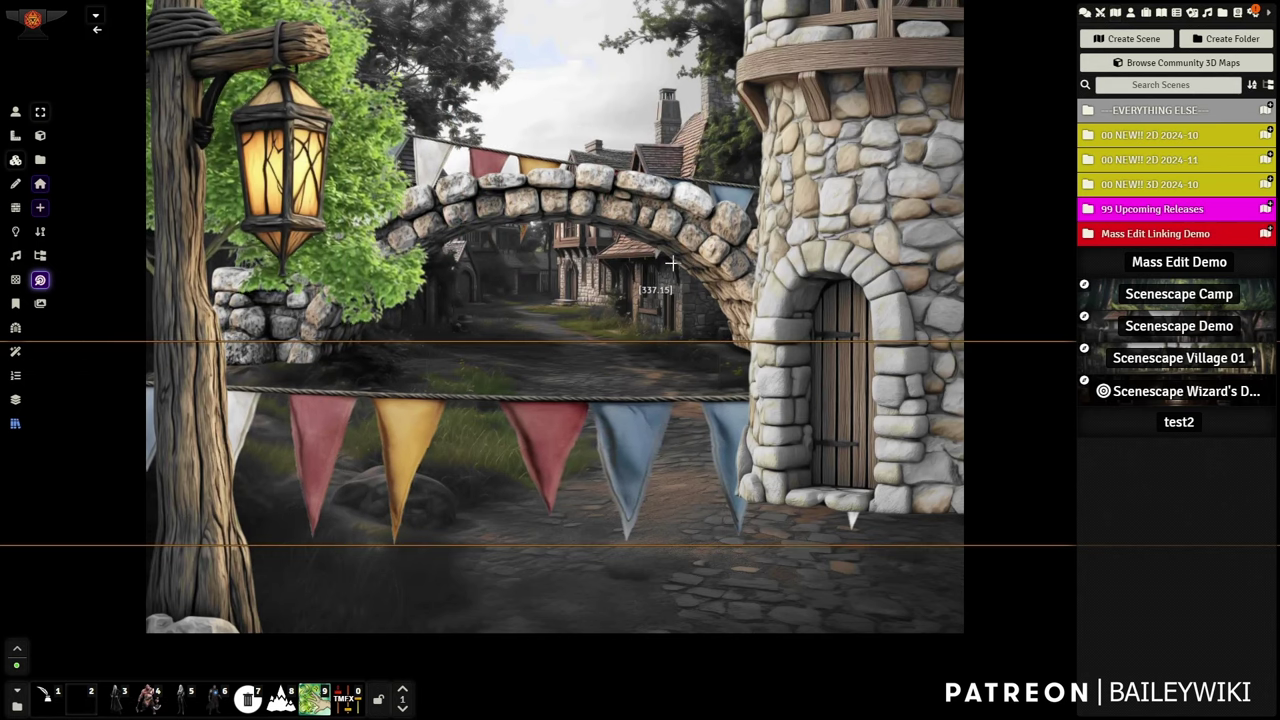
scroll(672, 263, "down", 3)
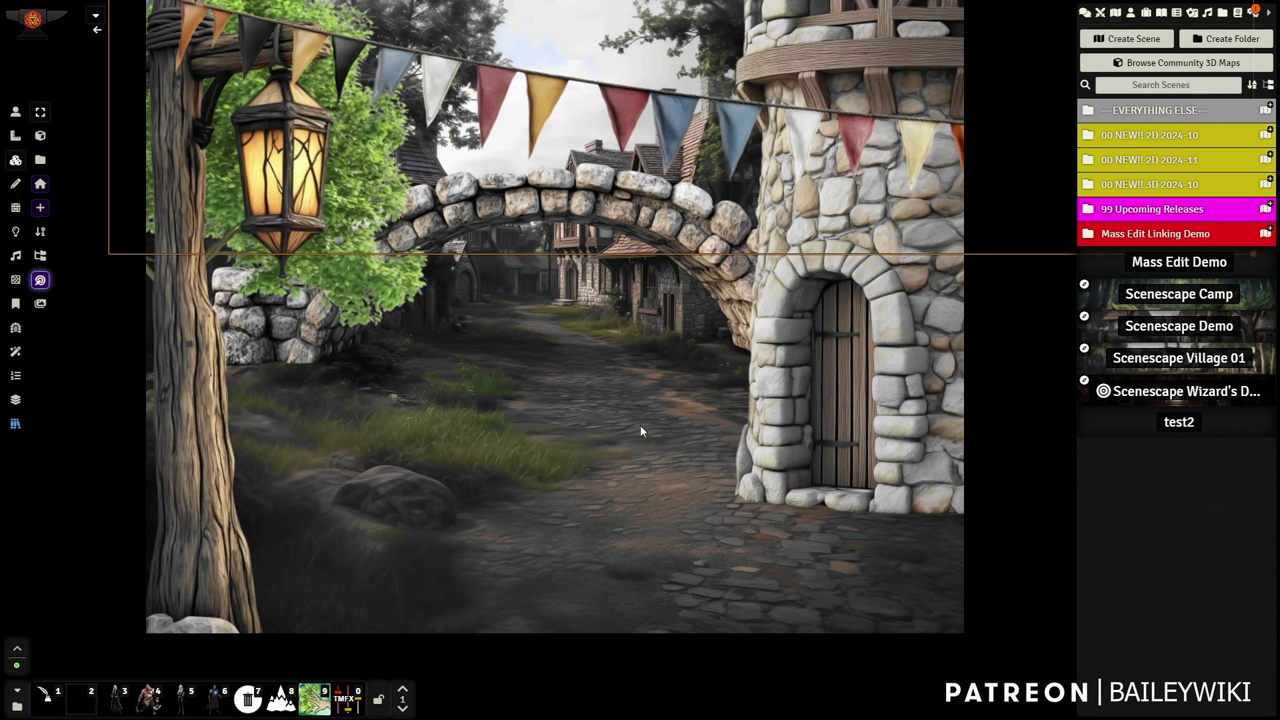
Step: Check the animated flags up close, then switch to the token controls and pan around the scene to examine the dressed lane
scroll(626, 115, "up", 10)
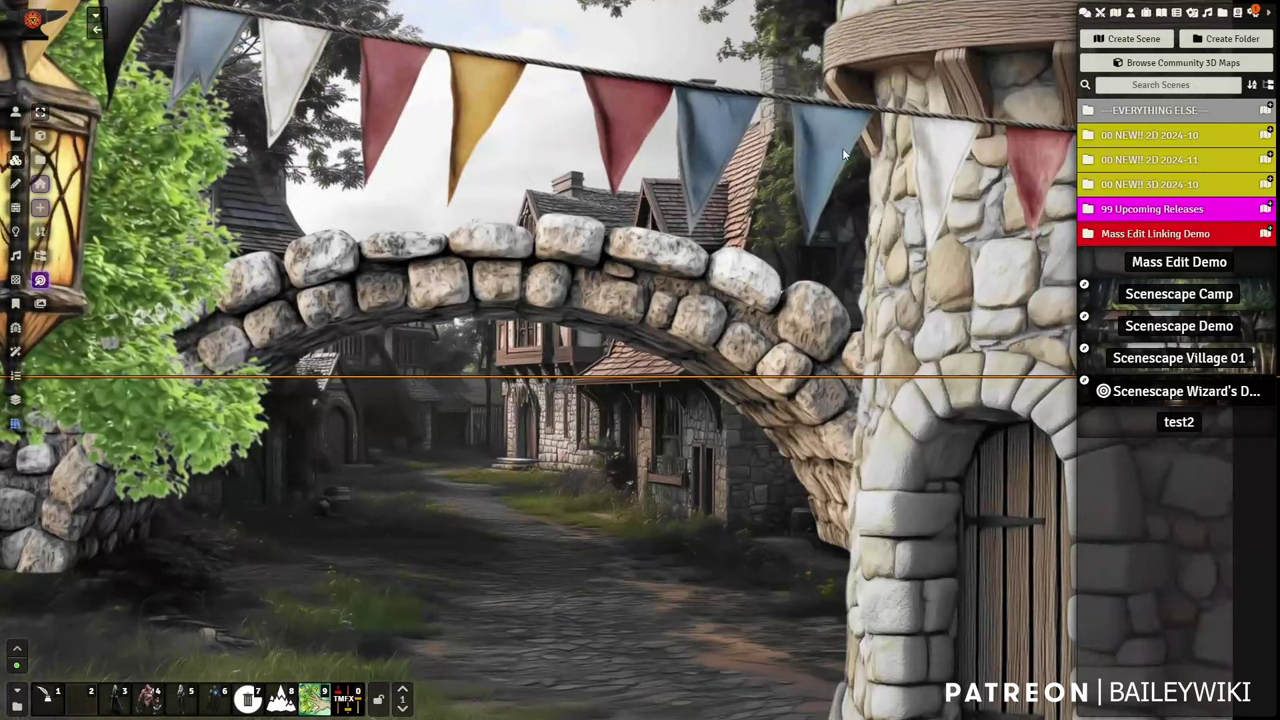
scroll(490, 204, "down", 1)
scroll(490, 204, "down", 3)
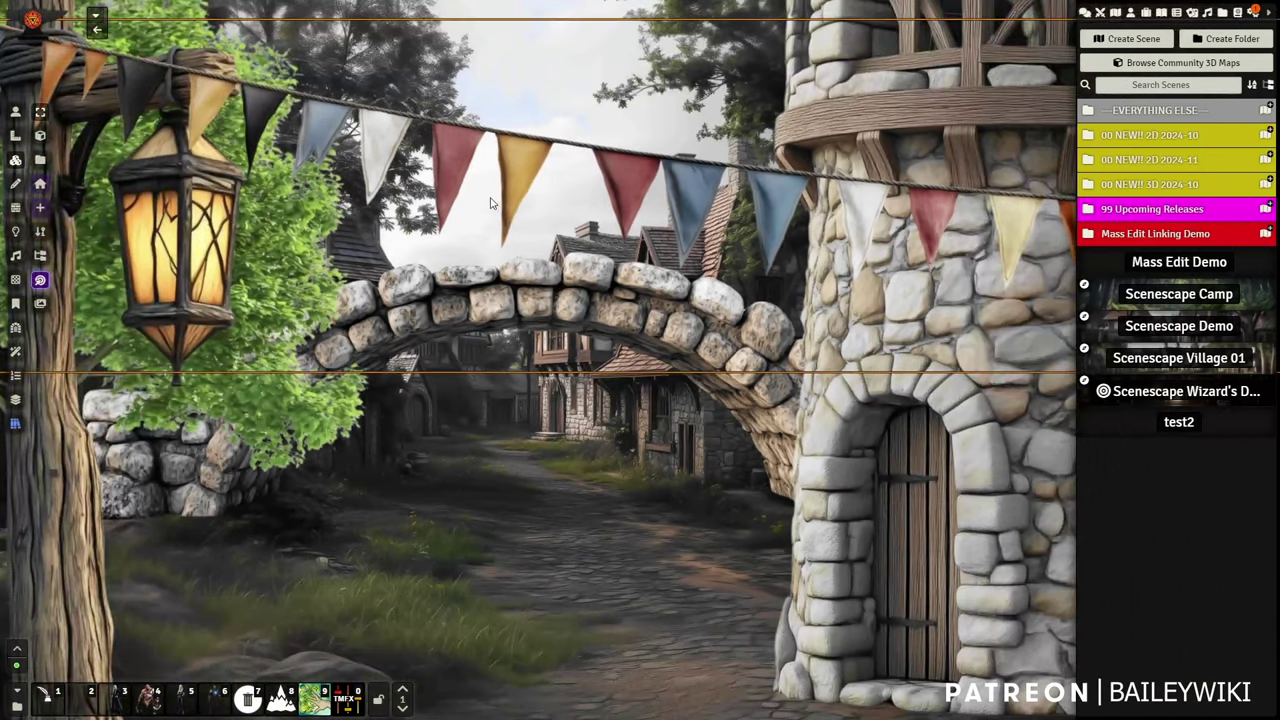
left_click(15, 114)
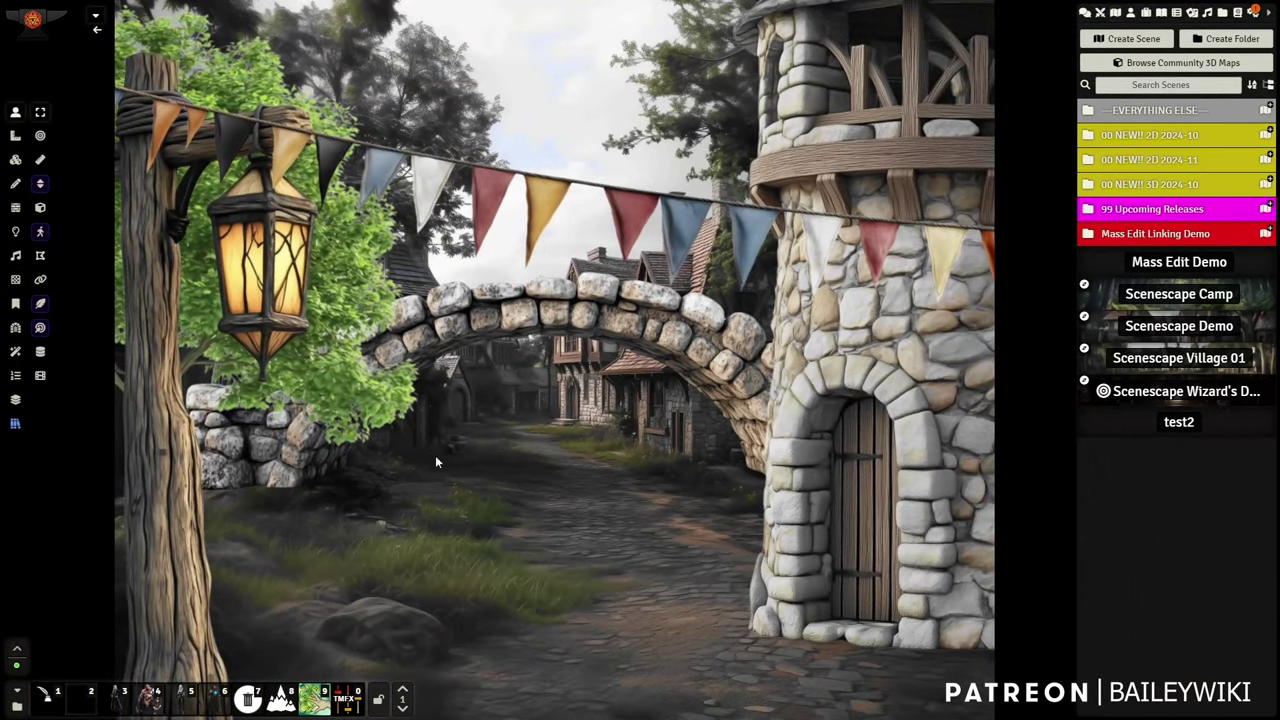
left_click_drag(564, 534, 687, 426)
scroll(698, 412, "up", 9)
left_click_drag(935, 342, 685, 466)
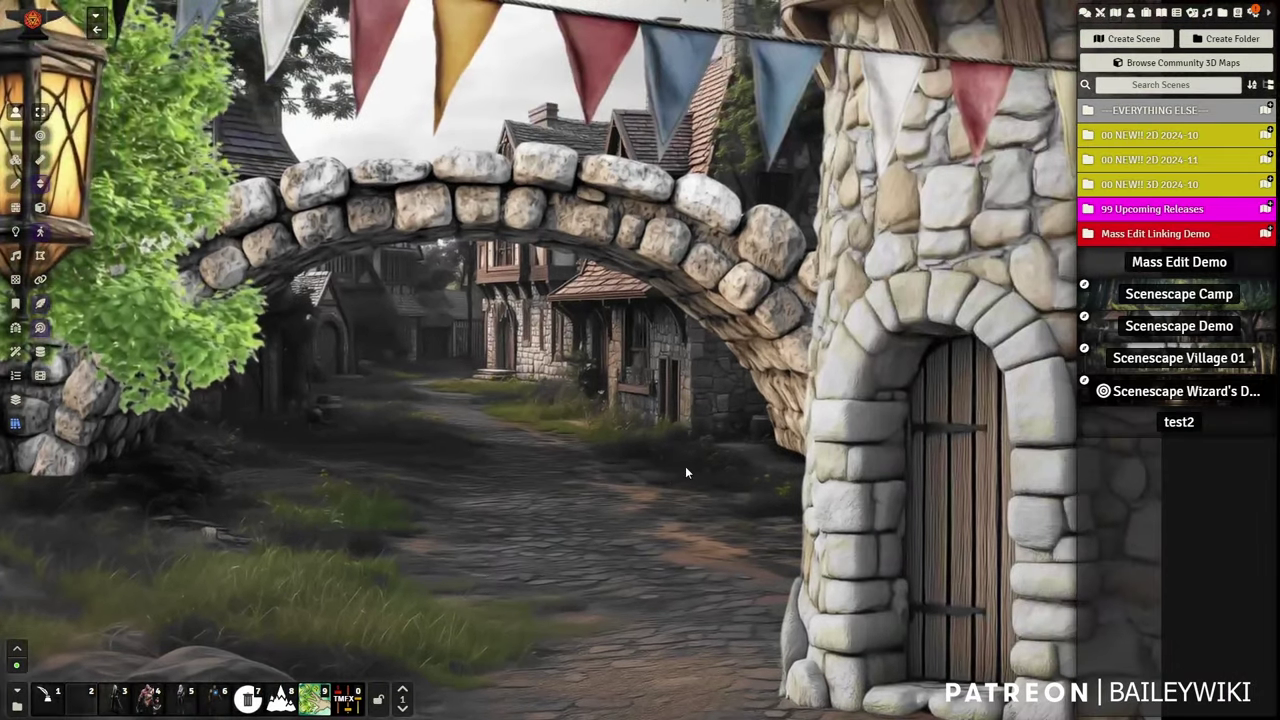
Step: Open the Mass Edit presets, expand the Scenescape (Premium) folder and switch the listing to tile presets
scroll(601, 432, "down", 3)
left_click_drag(601, 432, 697, 338)
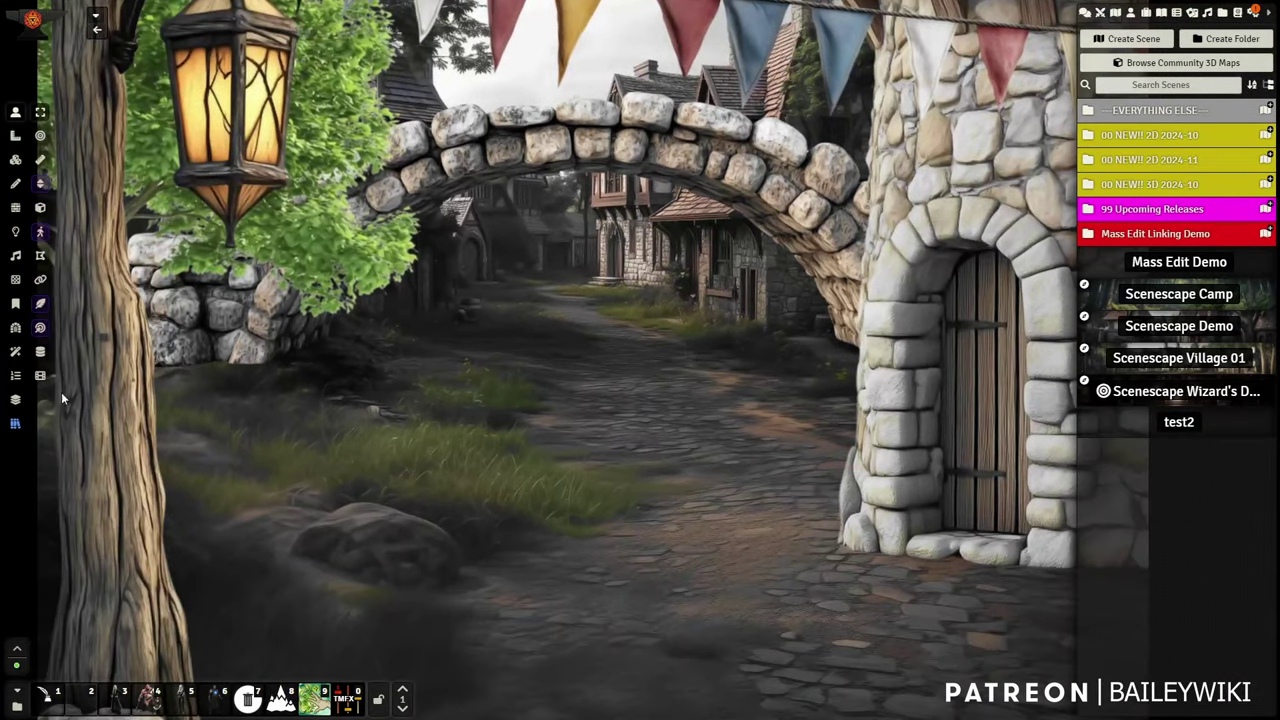
left_click(14, 424)
left_click(672, 170)
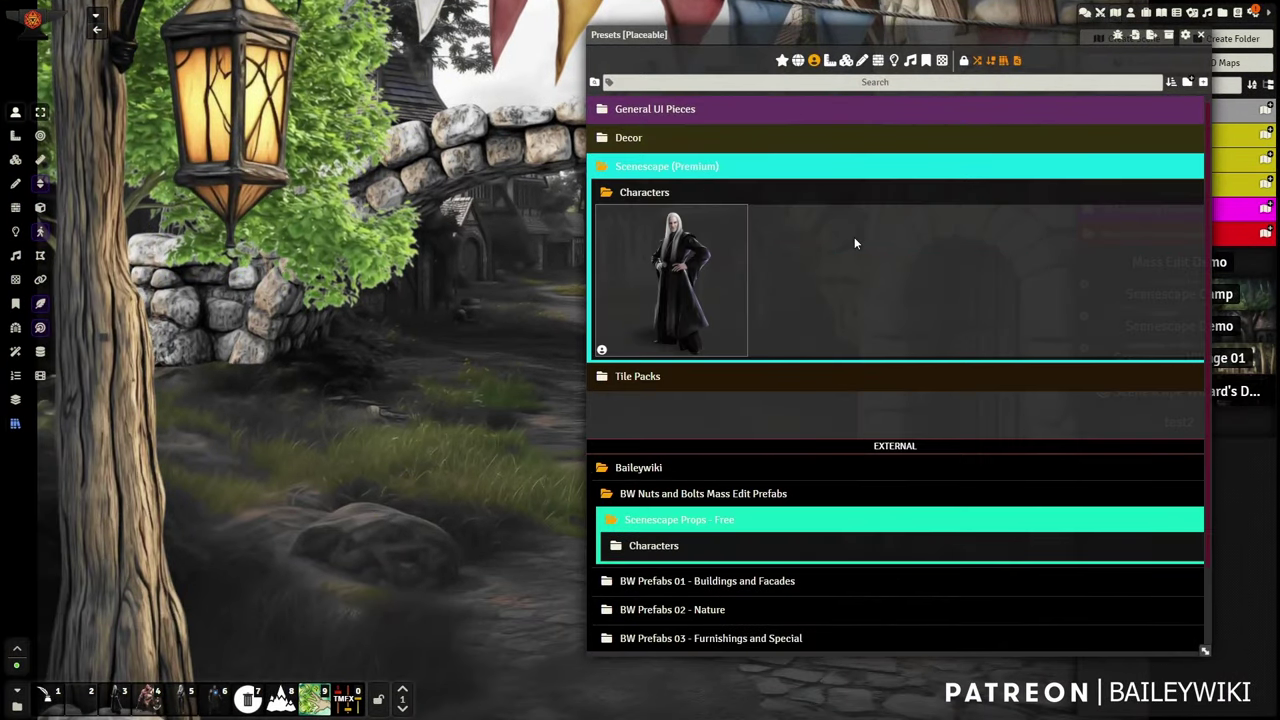
left_click(846, 61)
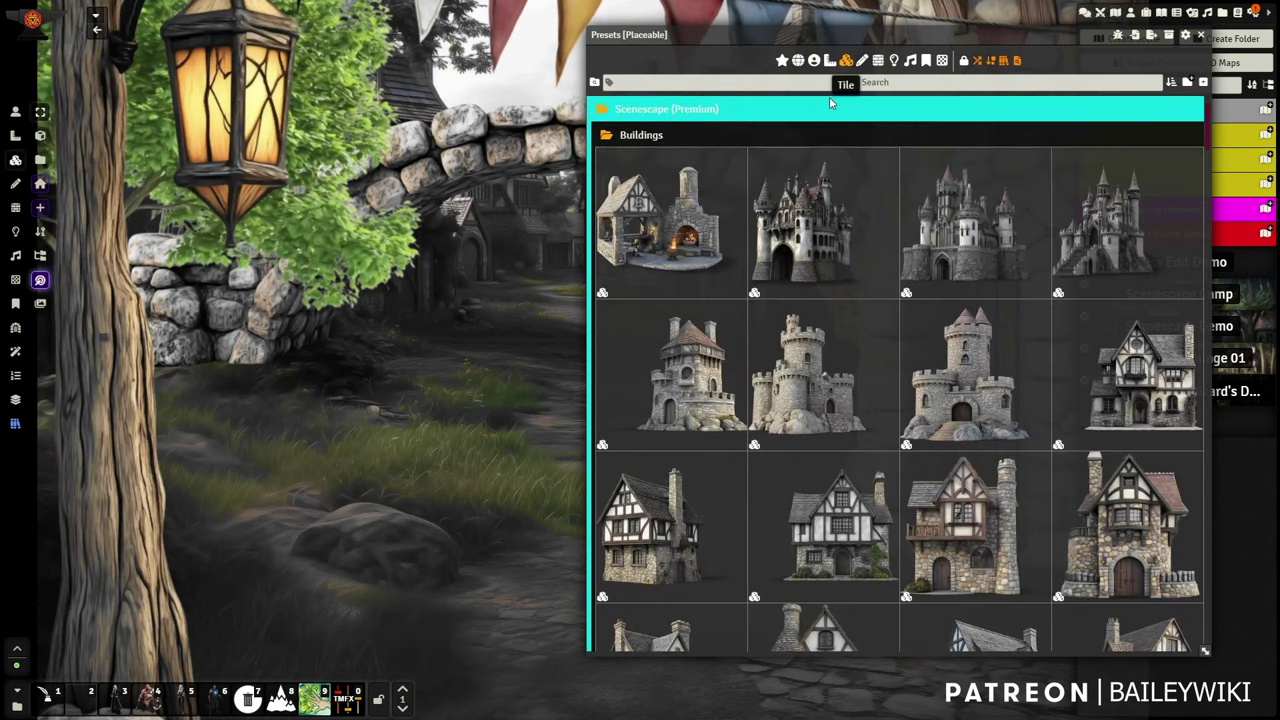
Step: Try to spawn the bw_scenescapes_building_house_tudor_02 building in the lane under the bridge arch
scroll(1043, 230, "down", 5)
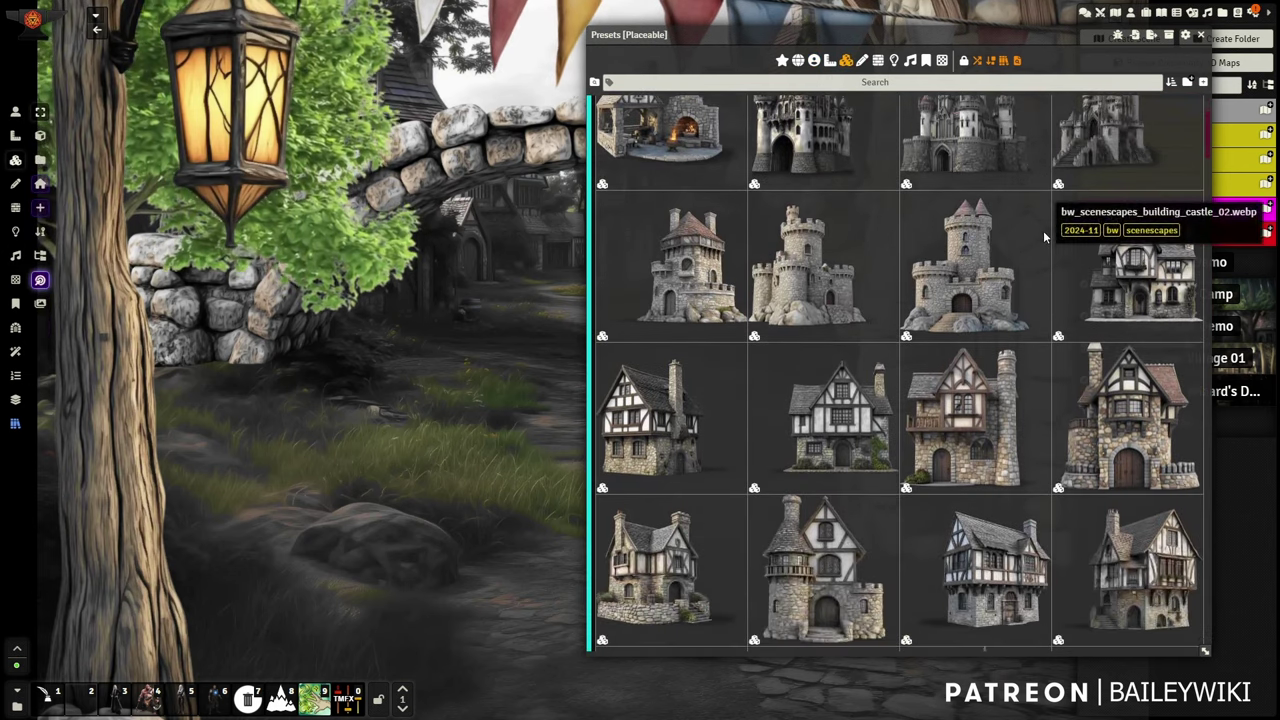
scroll(830, 315, "down", 1)
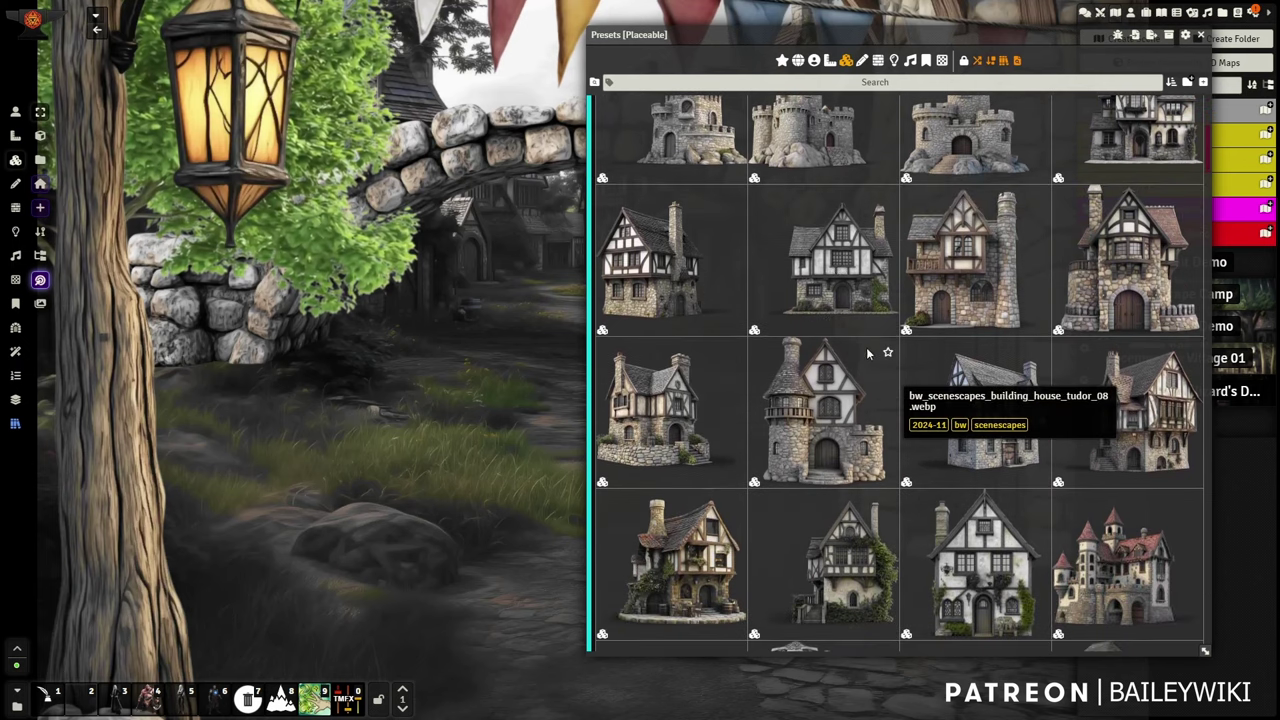
left_click(677, 285)
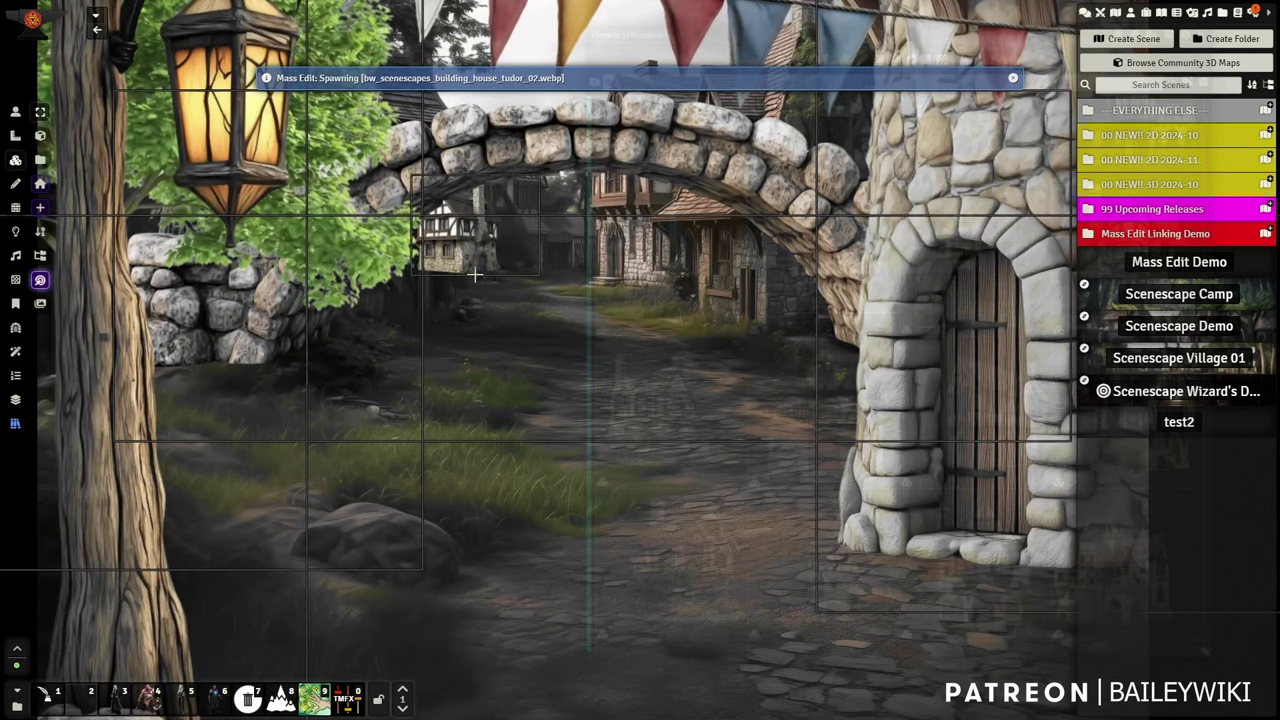
left_click(475, 274)
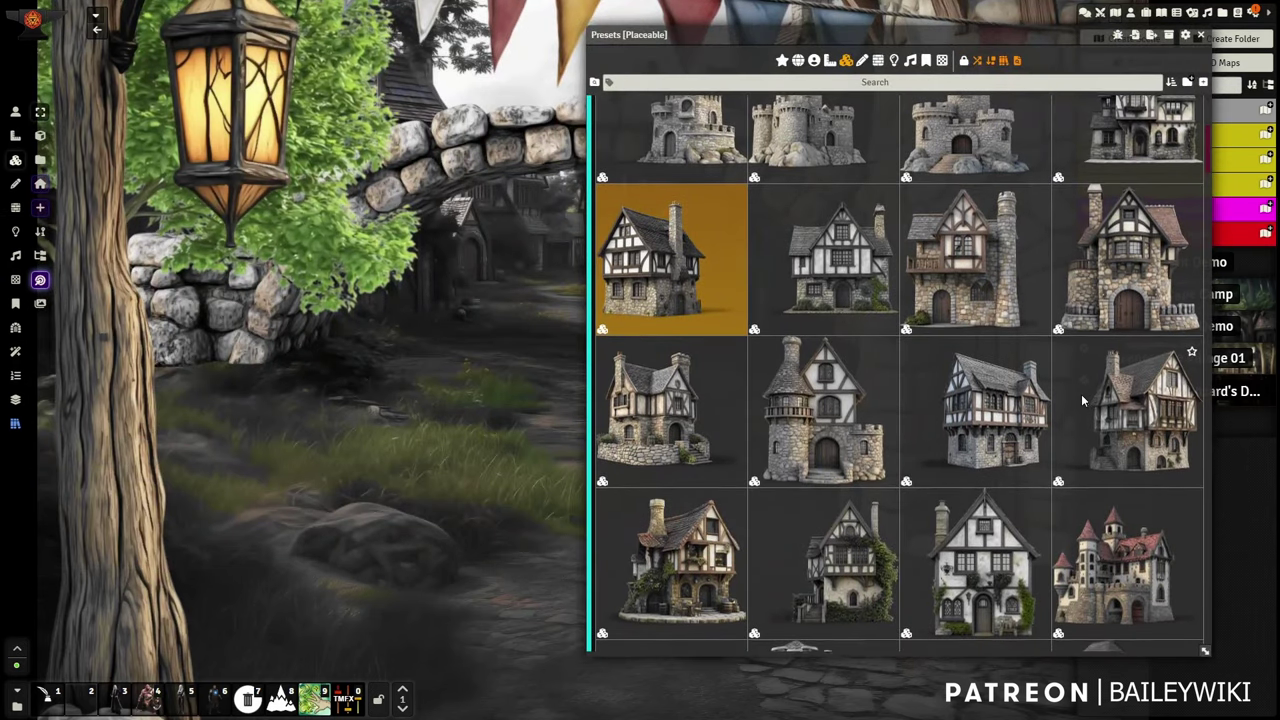
Step: Look through the tower presets and the Camping and Interior Decor folders of the Scenescape (Premium) tiles
scroll(870, 460, "down", 4)
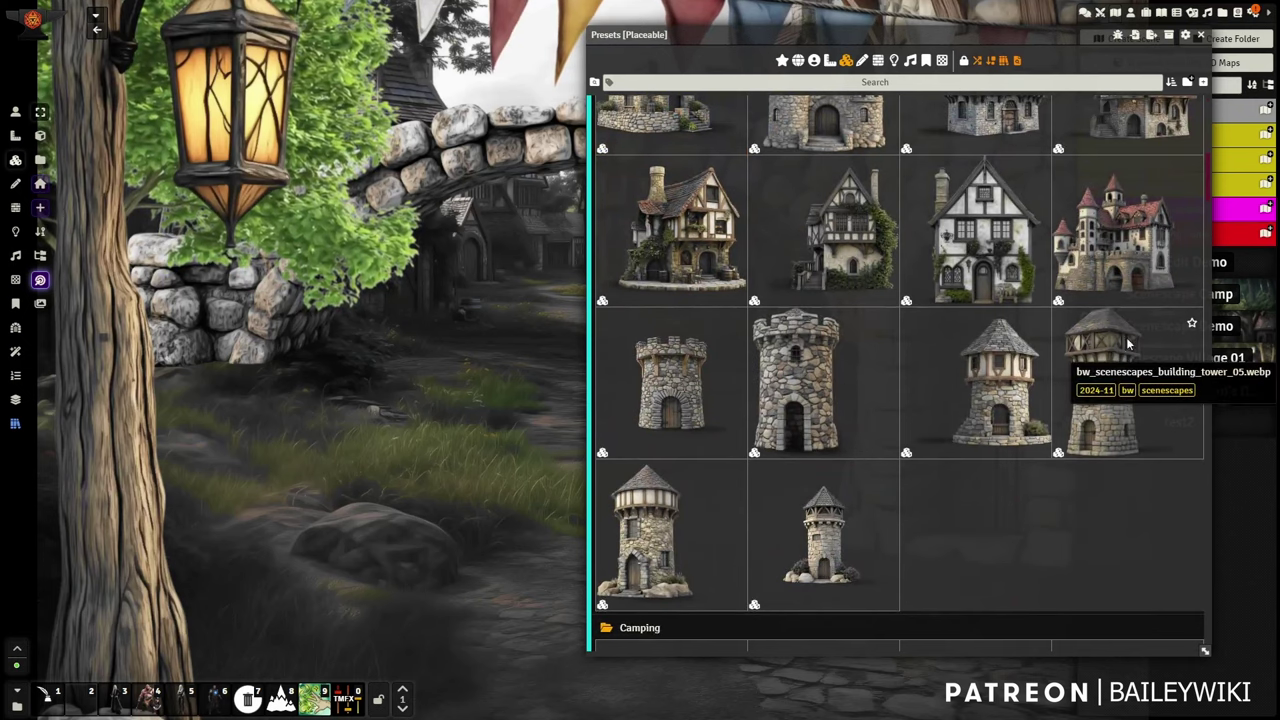
scroll(851, 446, "down", 5)
scroll(850, 250, "up", 3)
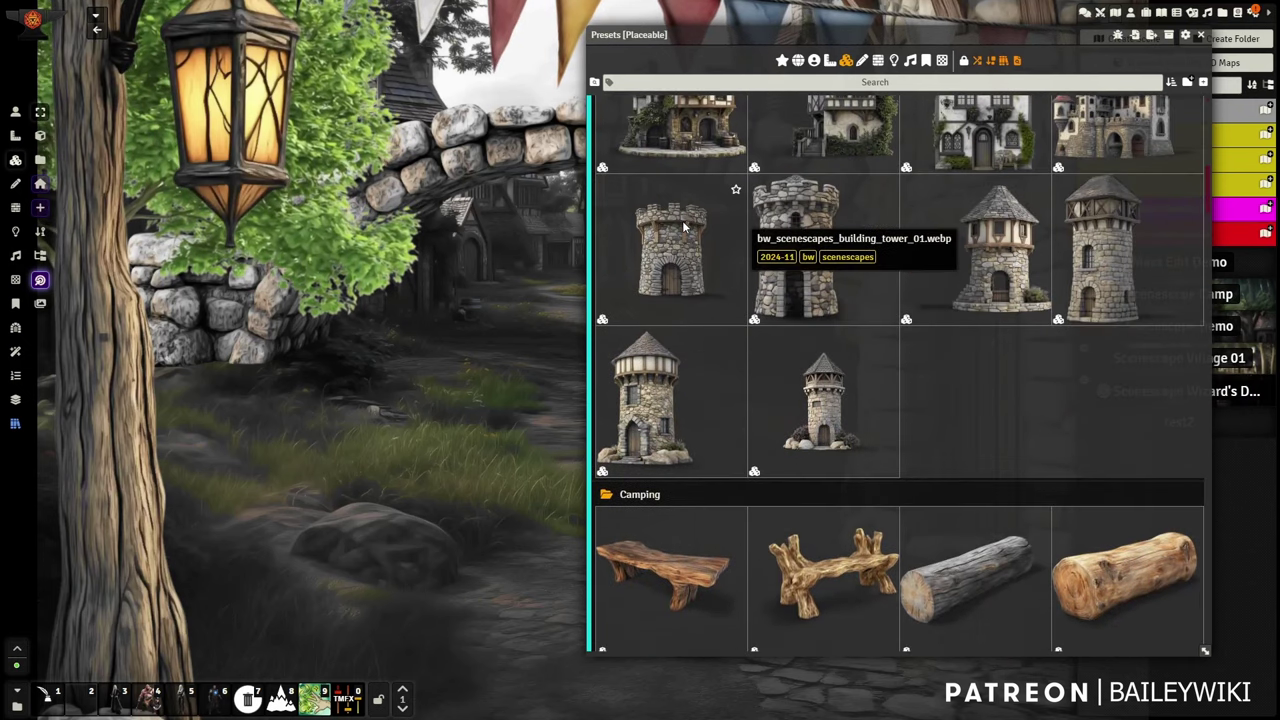
scroll(1000, 415, "down", 5)
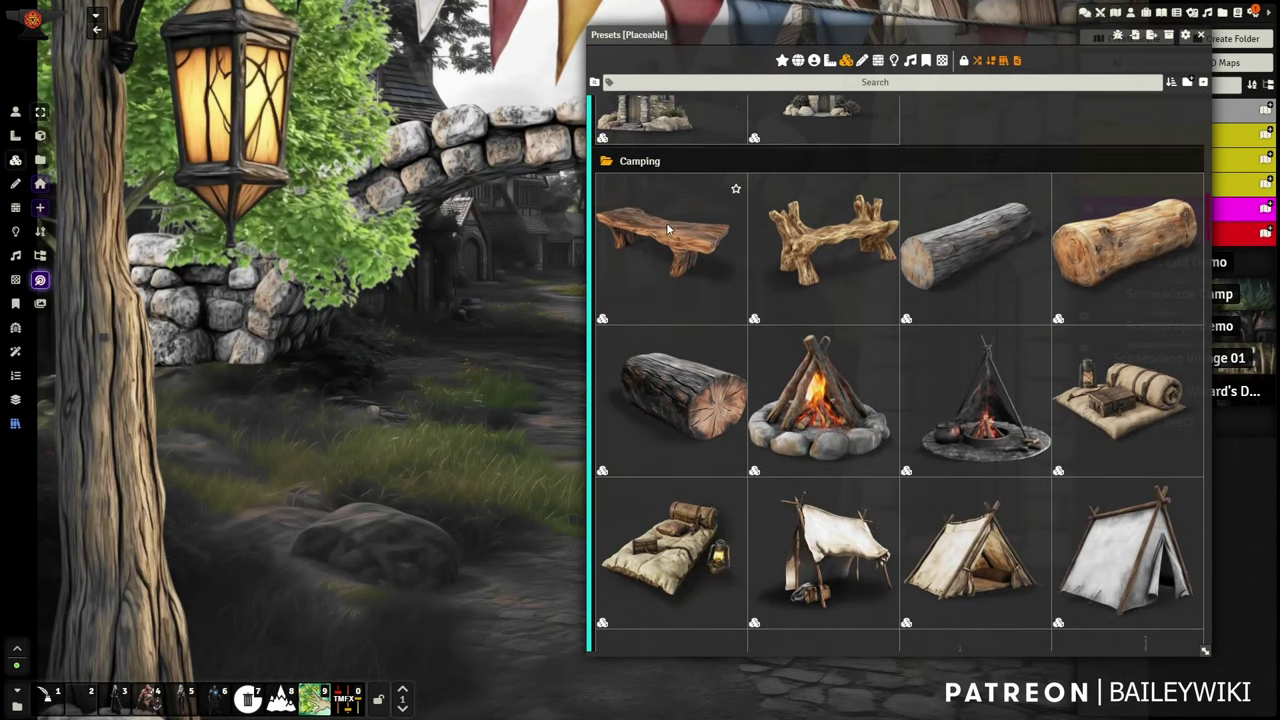
scroll(1144, 268, "down", 4)
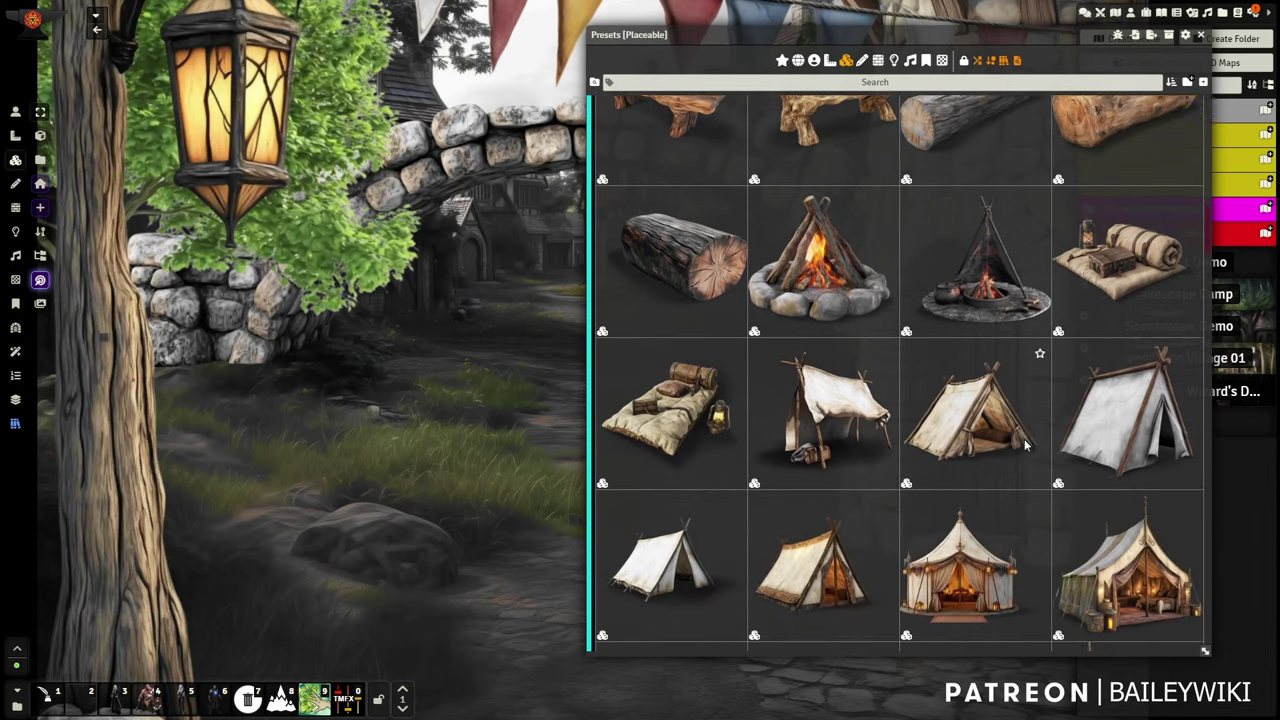
scroll(1135, 480, "down", 4)
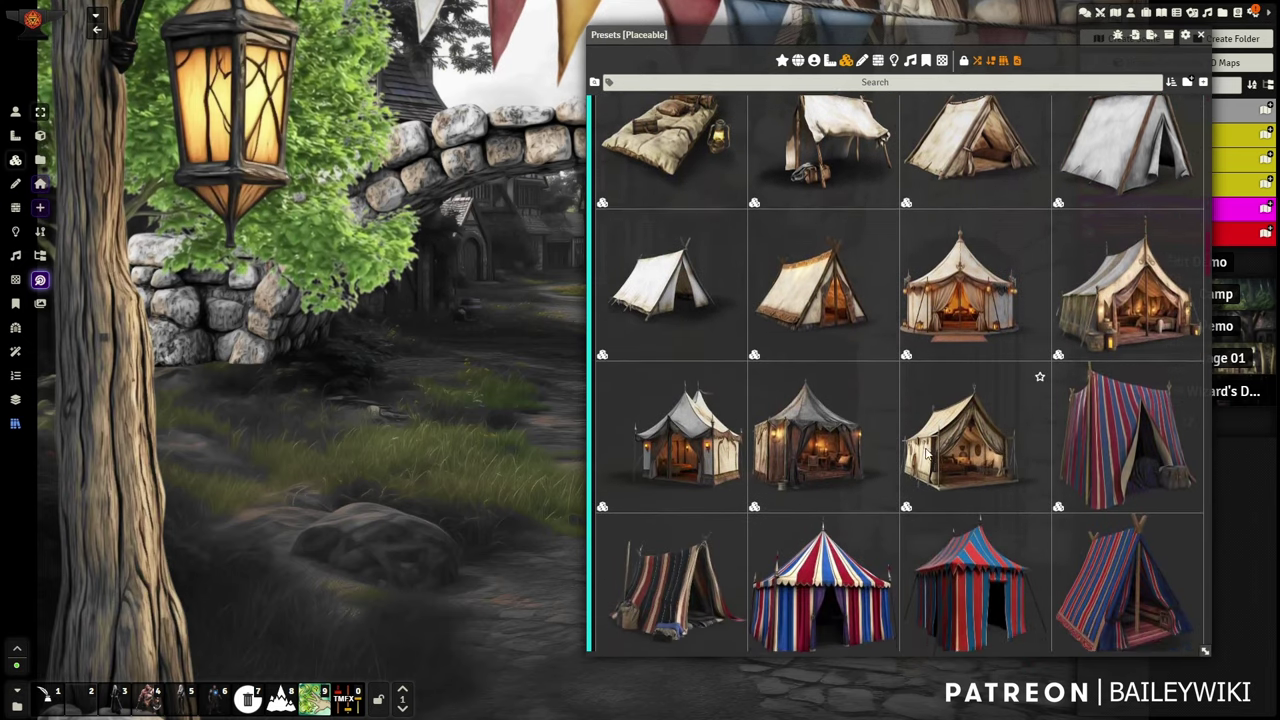
scroll(897, 499, "down", 7)
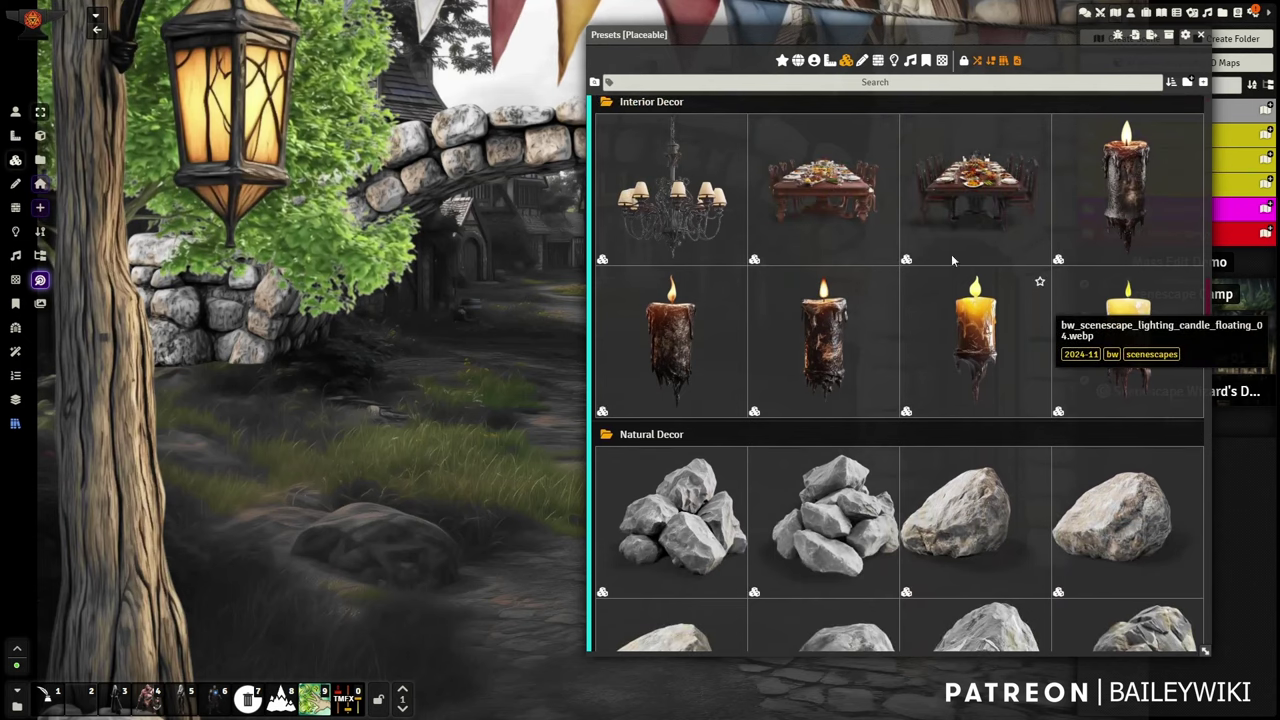
scroll(920, 143, "down", 1)
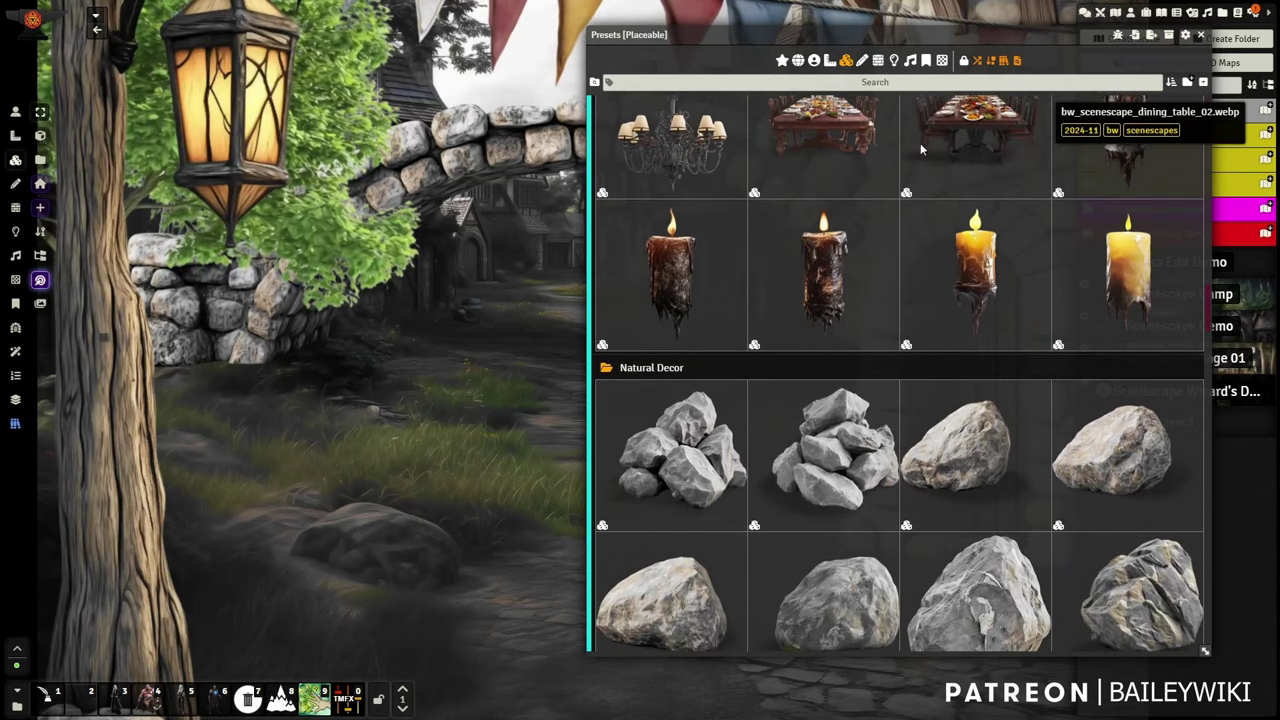
scroll(842, 288, "up", 2)
scroll(1037, 420, "down", 2)
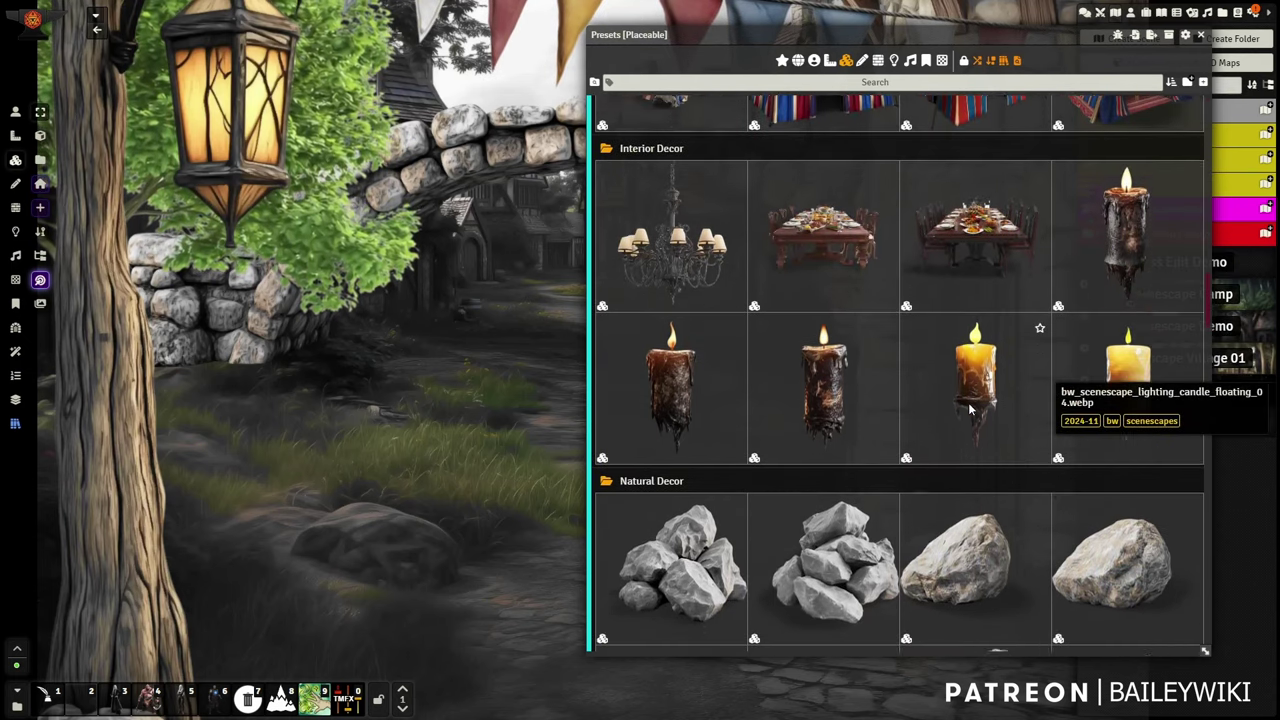
Step: Examine the Natural Decor and Town Decor tile presets, from boulders and trees to lamp posts and merchant stalls
scroll(860, 350, "down", 3)
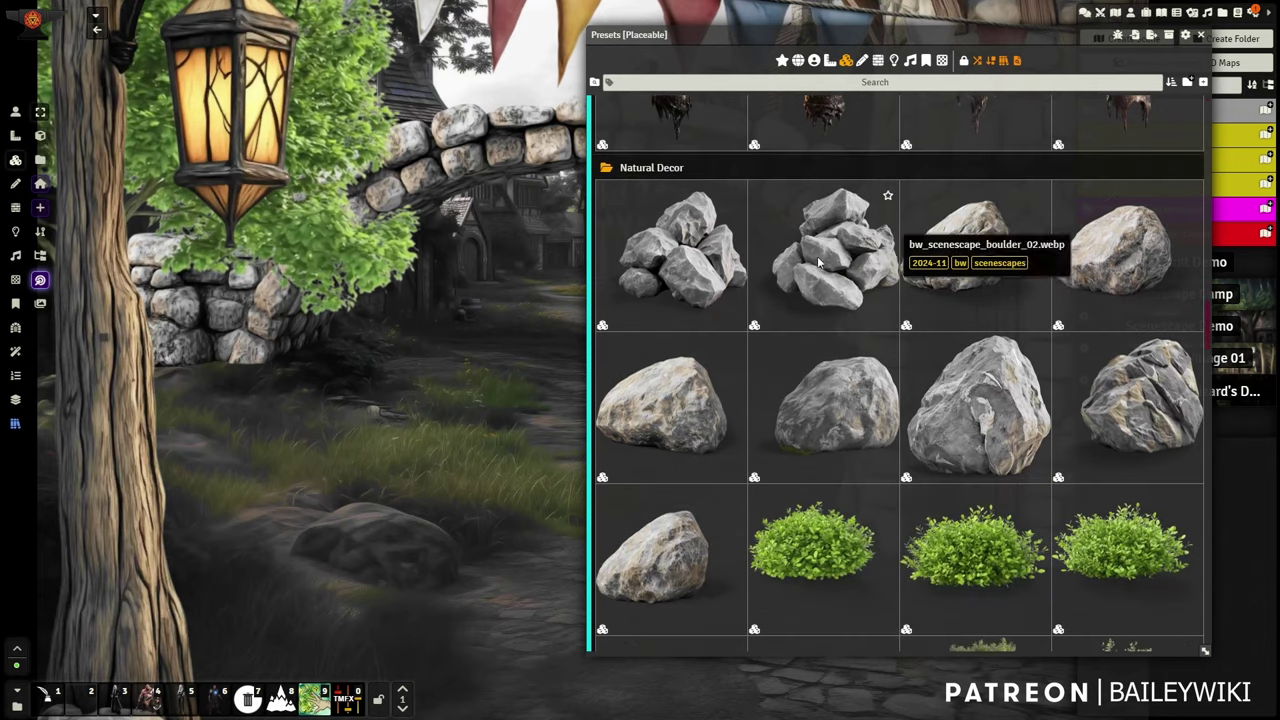
scroll(972, 359, "down", 3)
scroll(1005, 302, "down", 4)
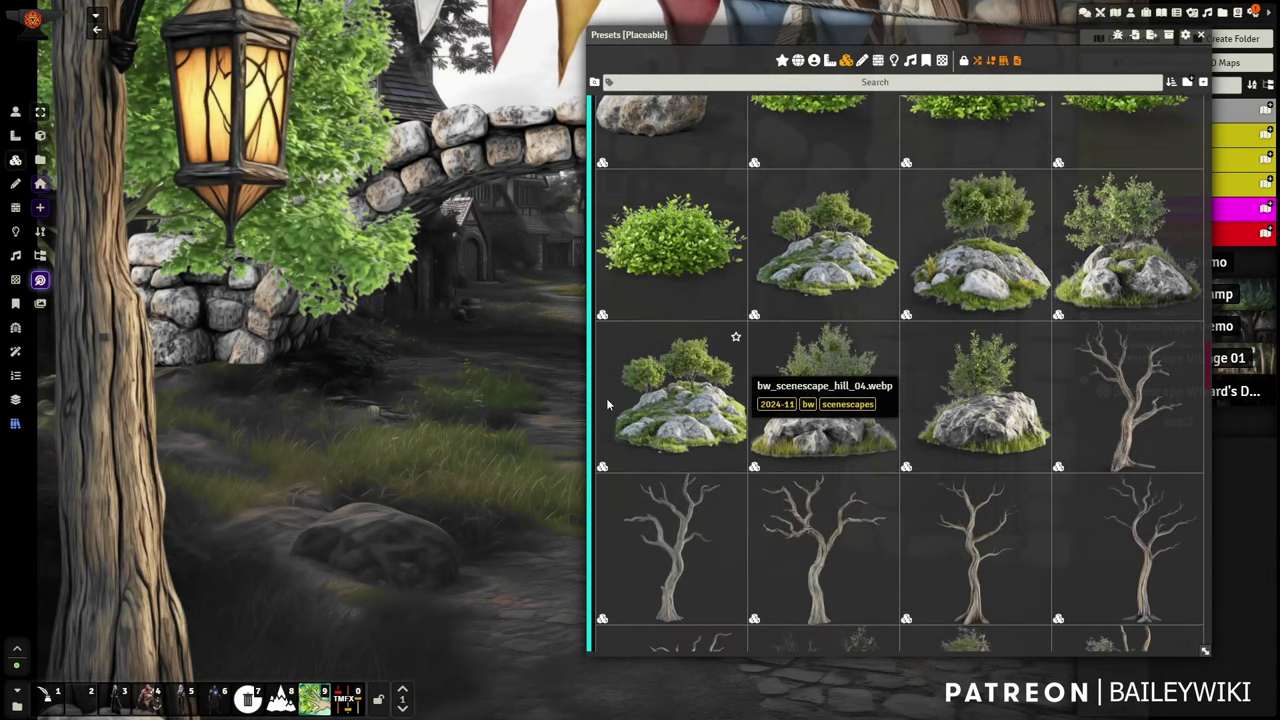
scroll(1012, 386, "down", 5)
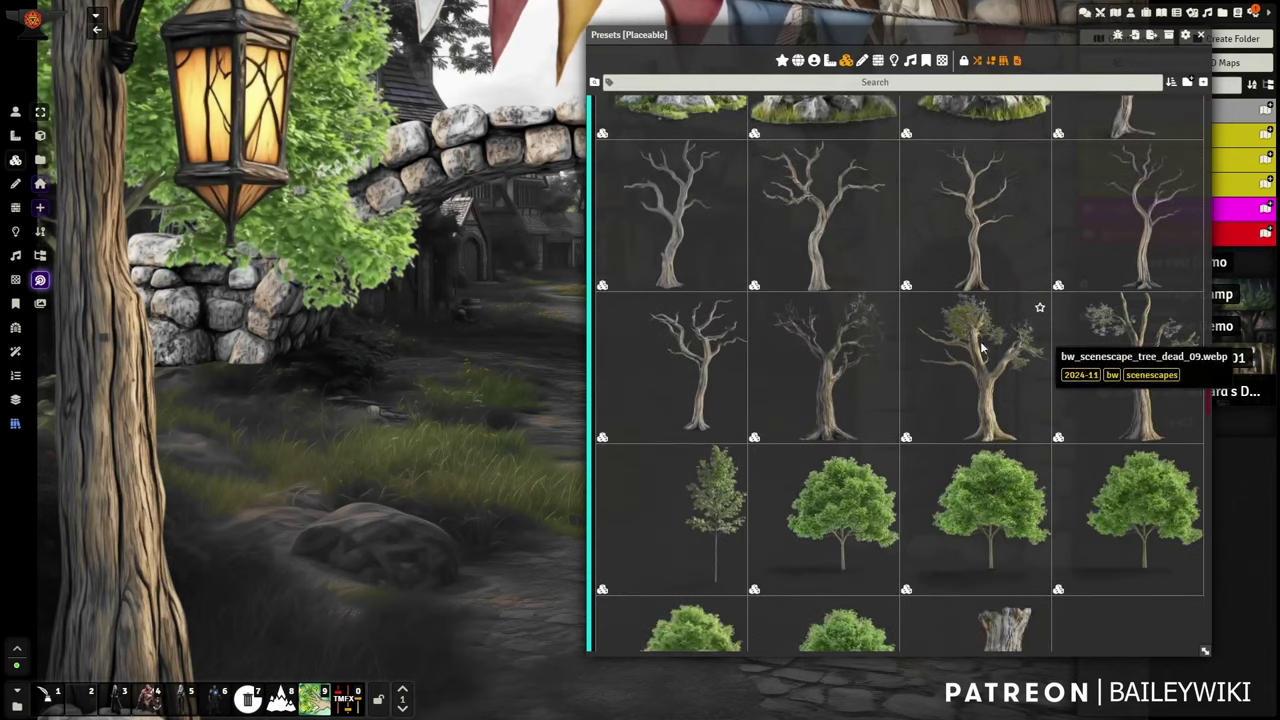
scroll(985, 400, "down", 5)
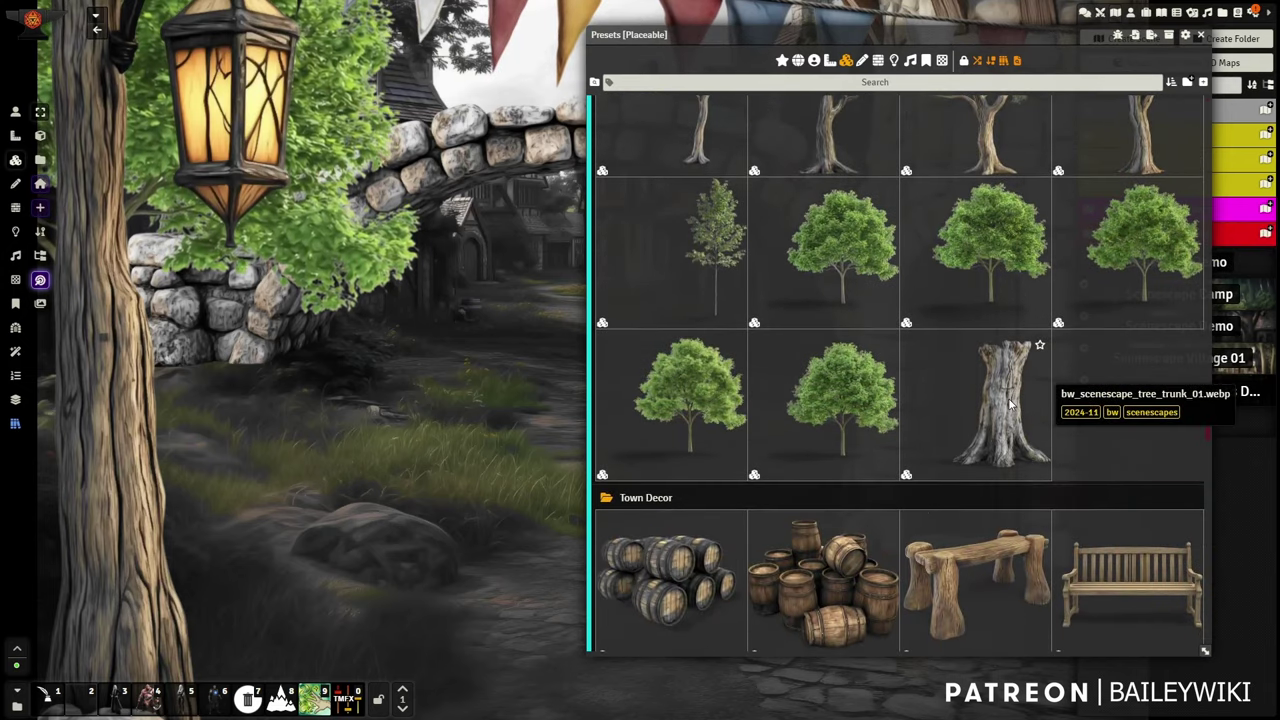
scroll(942, 403, "down", 3)
scroll(942, 408, "down", 1)
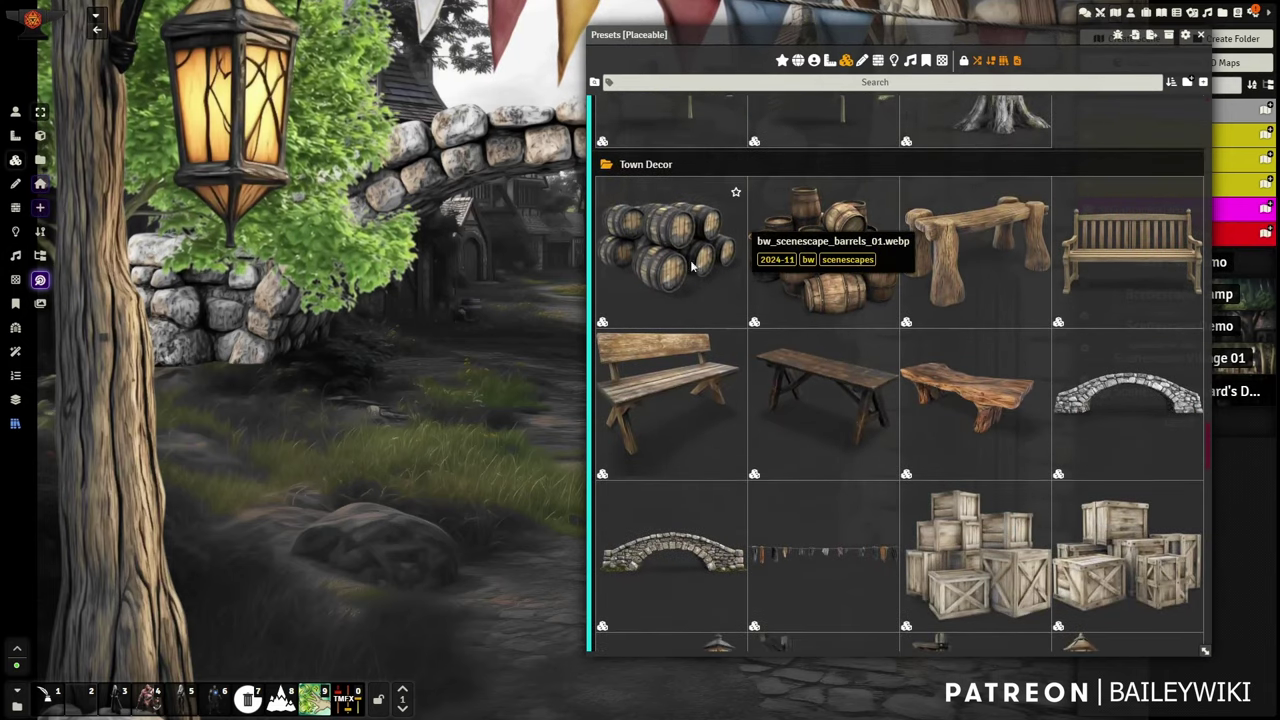
scroll(1155, 302, "down", 2)
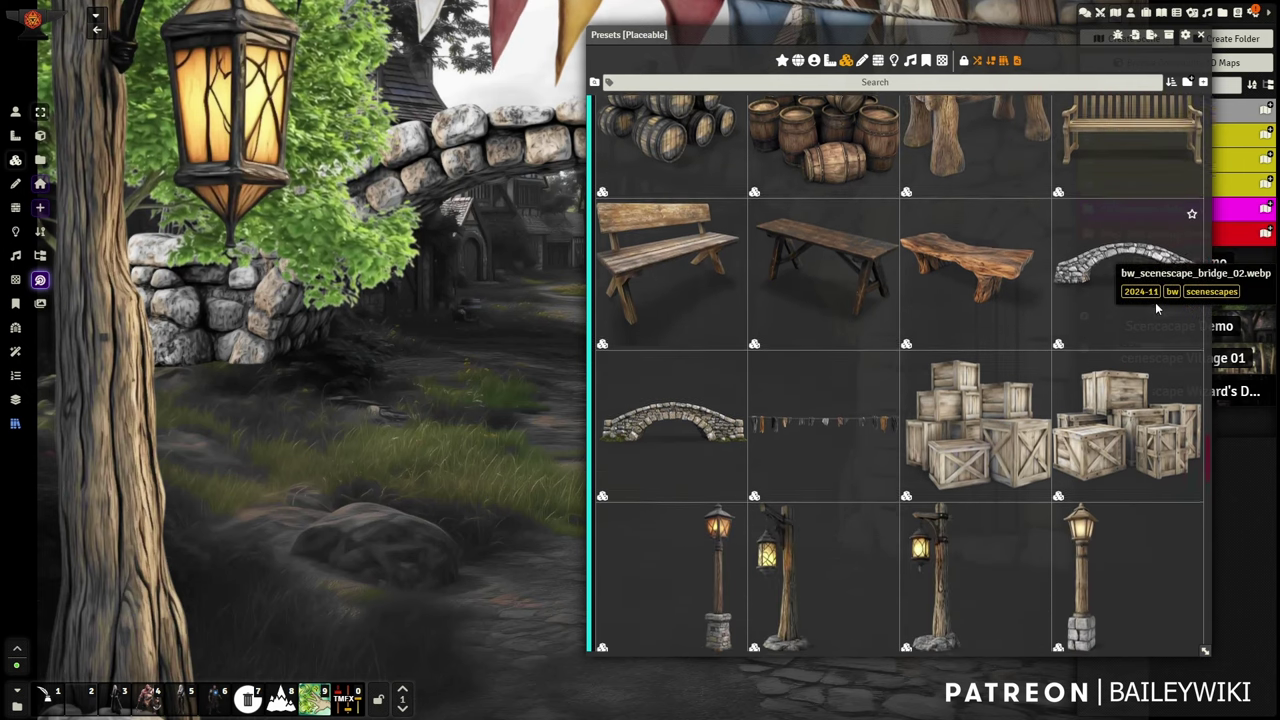
scroll(807, 500, "down", 3)
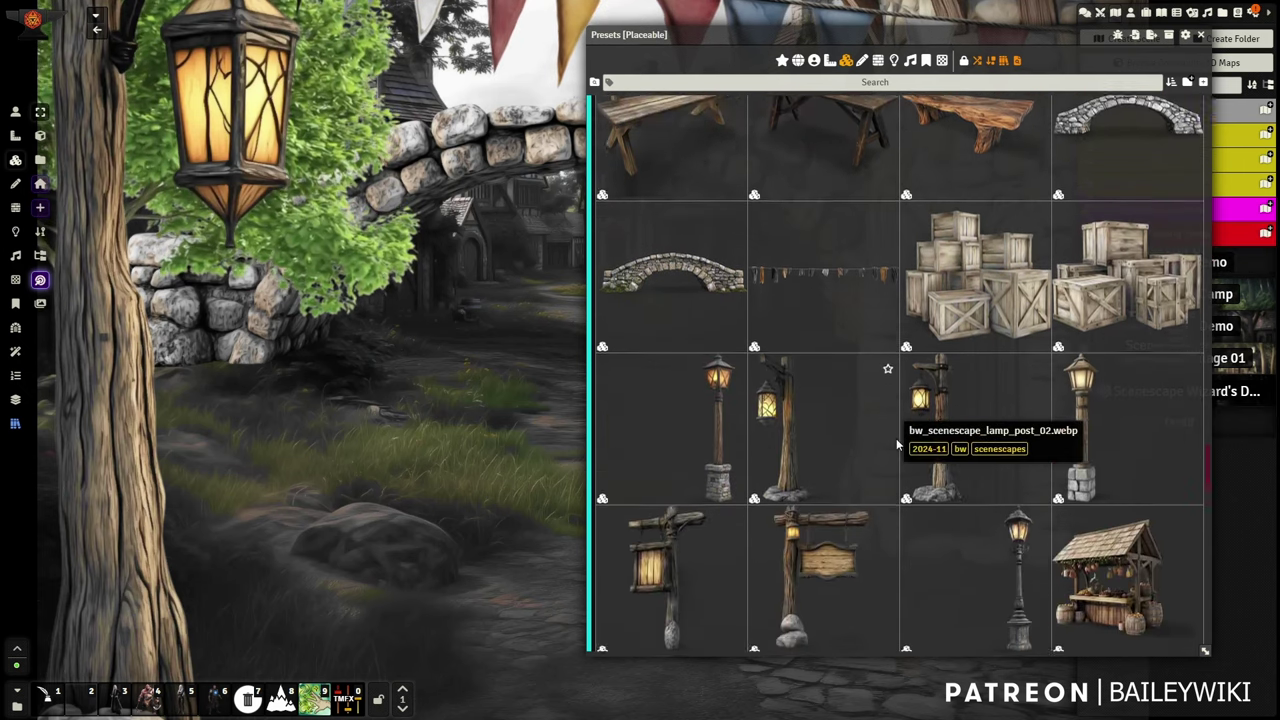
scroll(807, 518, "down", 2)
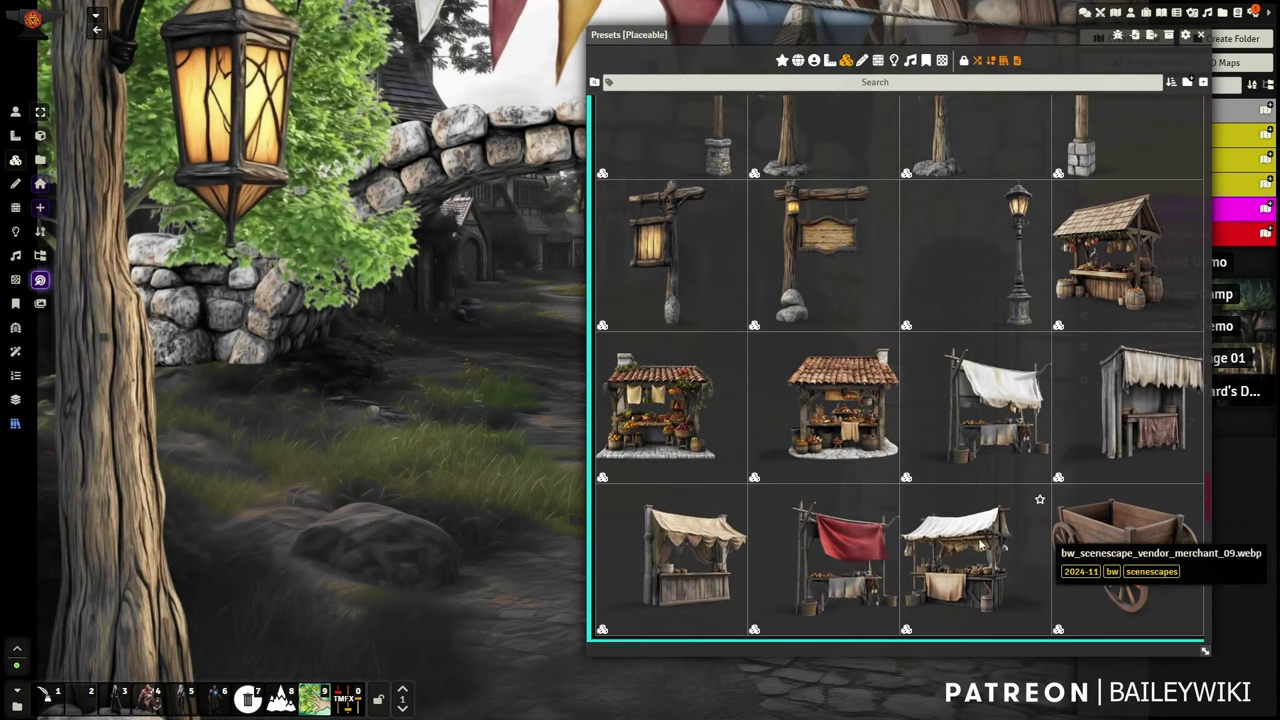
scroll(742, 308, "down", 2)
scroll(1013, 285, "up", 1)
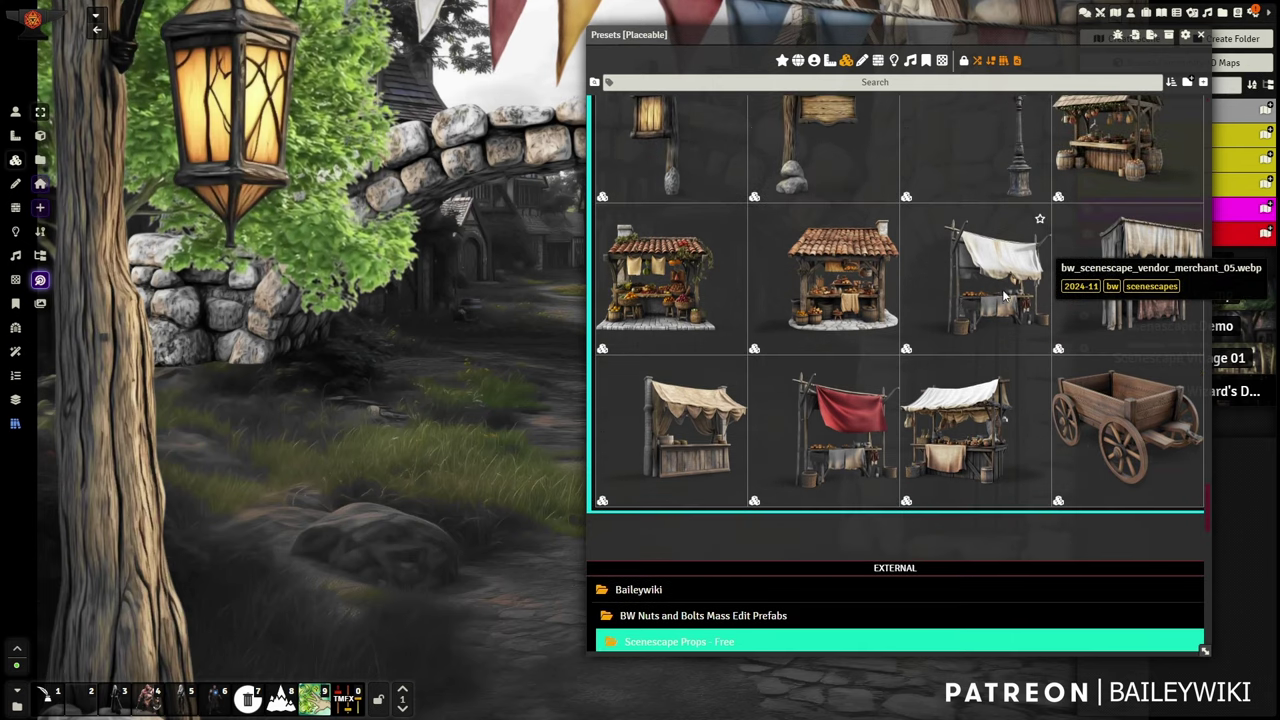
Step: Spawn the bw_scenescape_vendor_merchant_06 stall small beside the distant lane under the bridge, and close the presets
left_click(1145, 288)
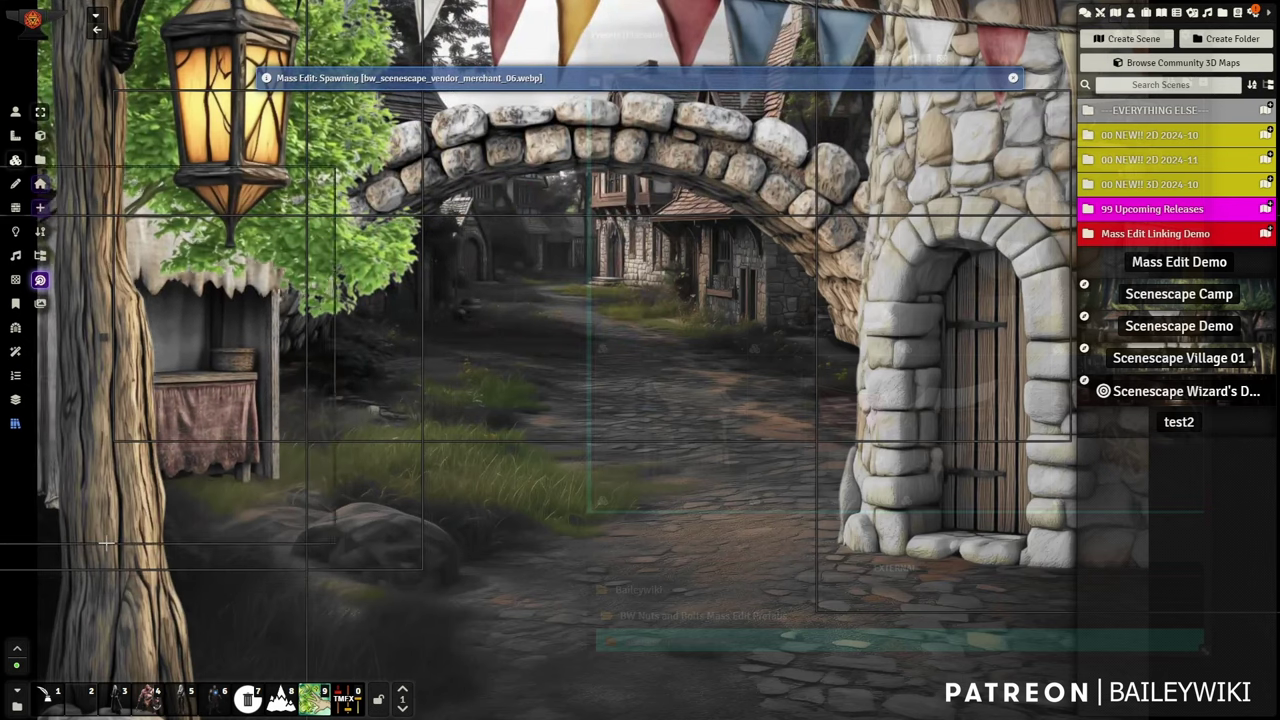
left_click(143, 539)
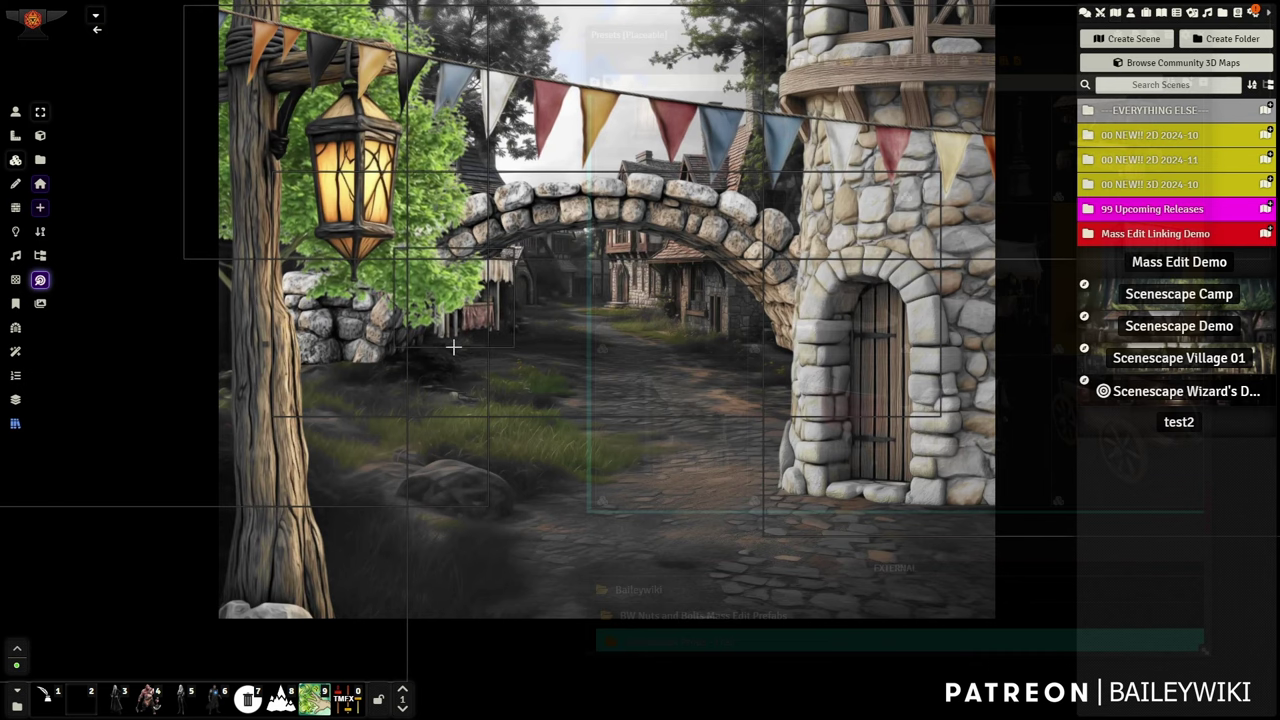
left_click(453, 347)
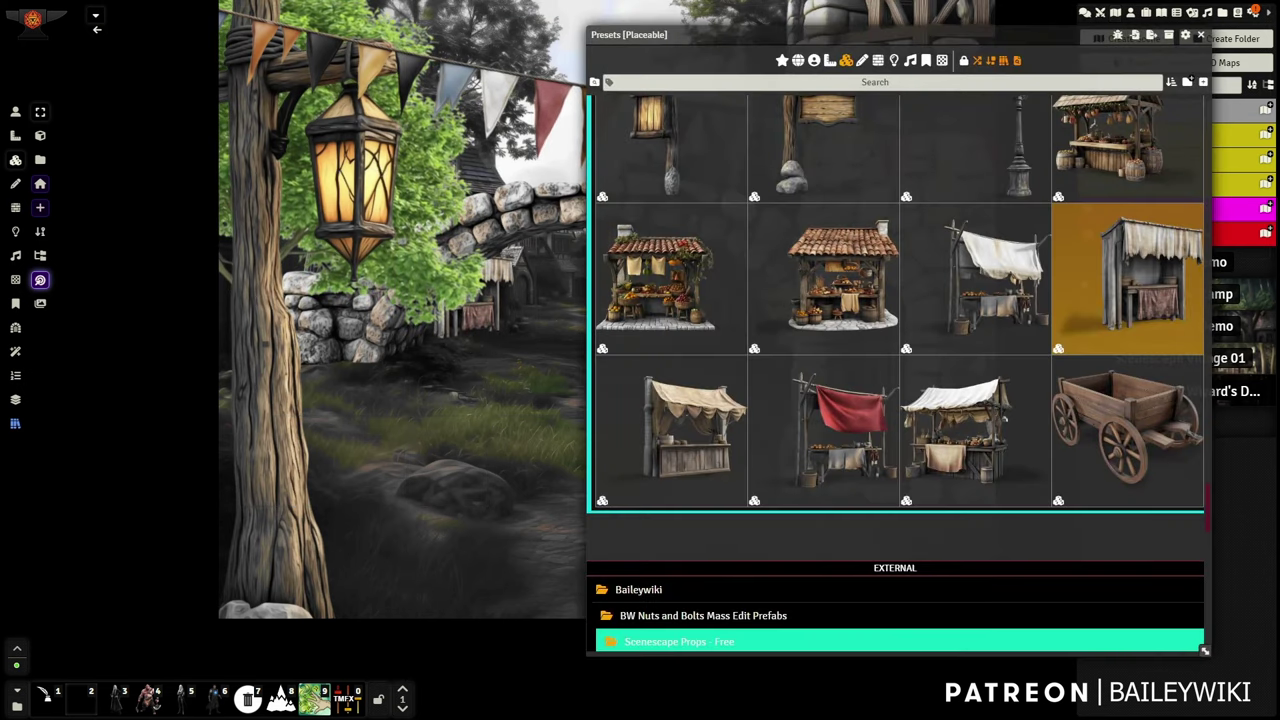
scroll(964, 347, "up", 3)
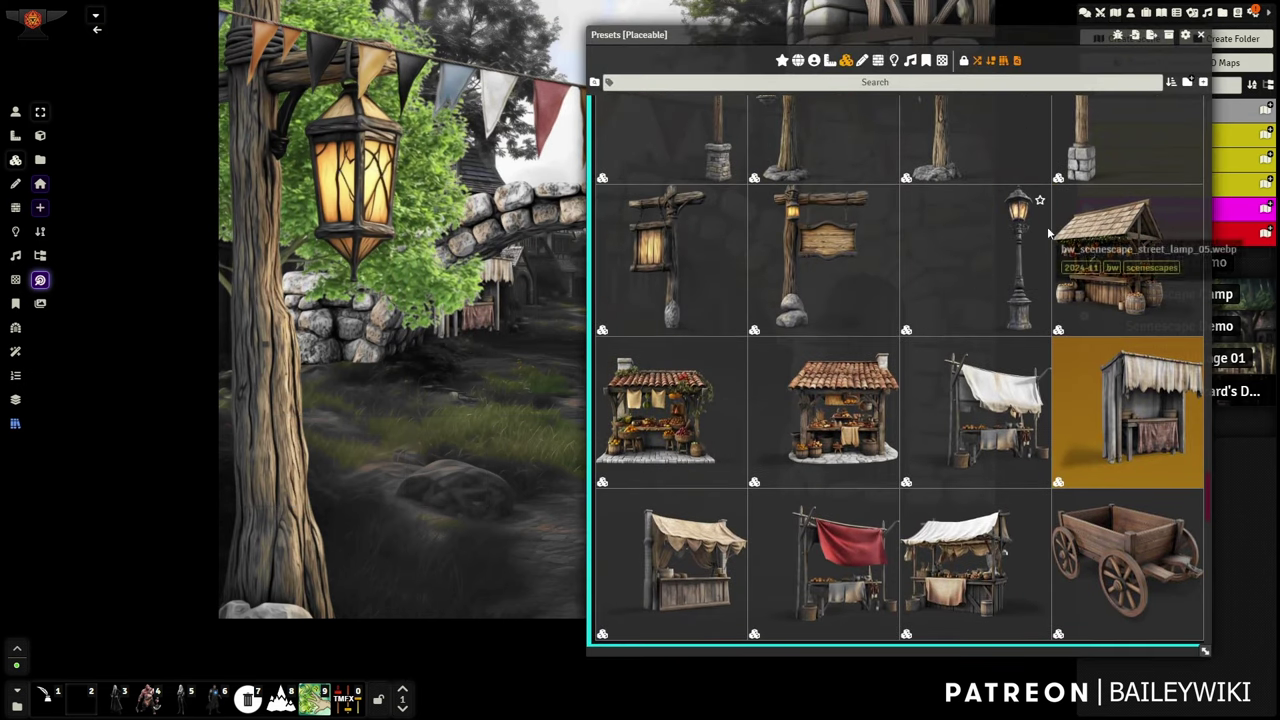
left_click(1201, 37)
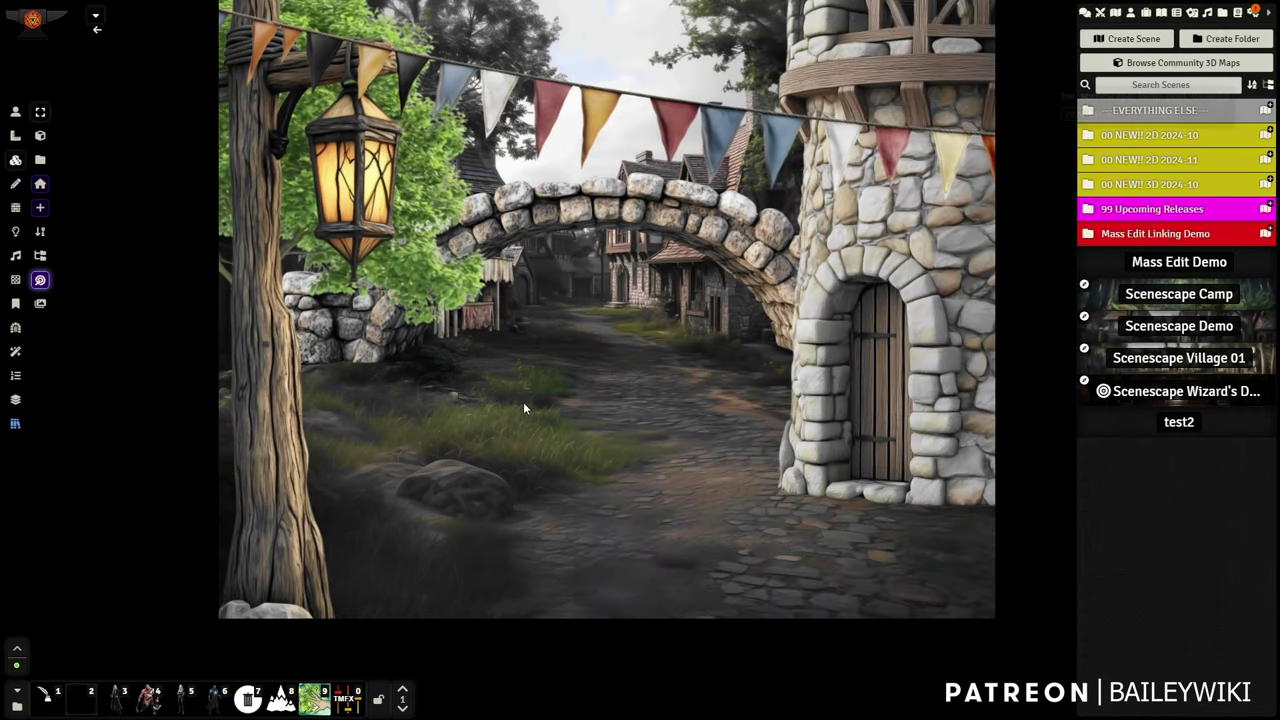
Step: Check the Fael actor's character sheet, then place the Fael token on the lane in front of the bridge
left_click(1131, 14)
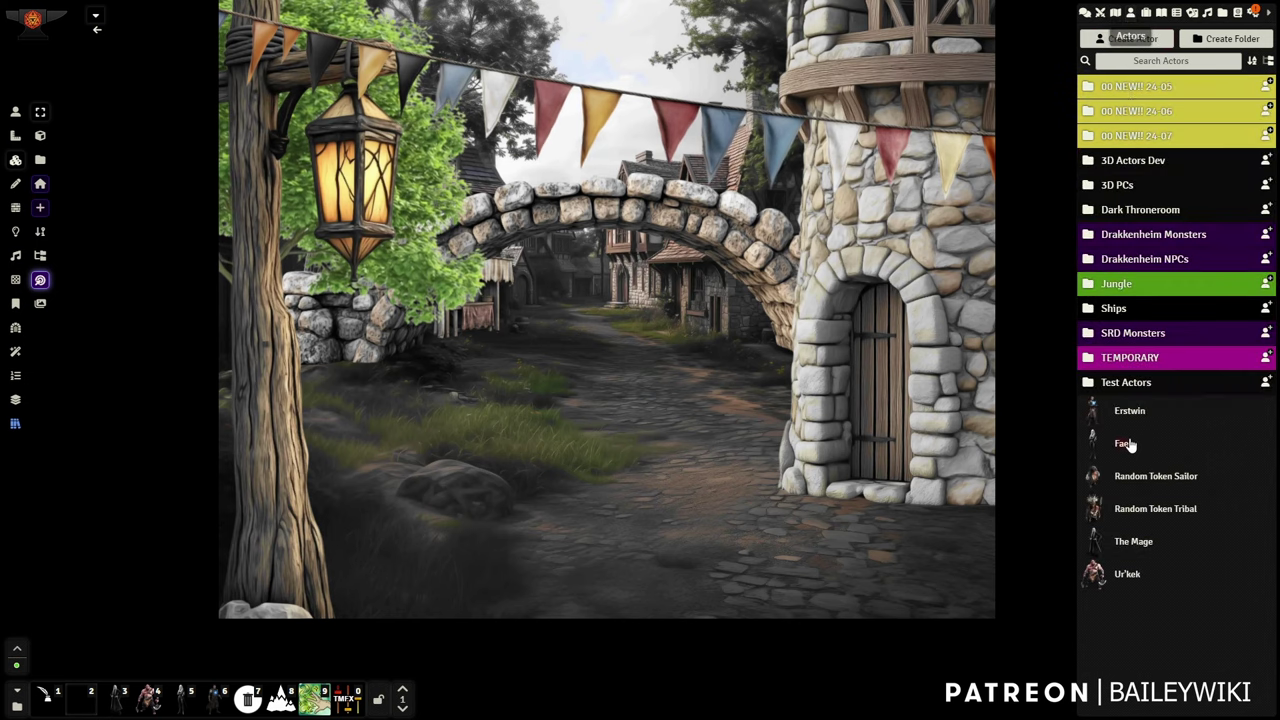
left_click(1121, 447)
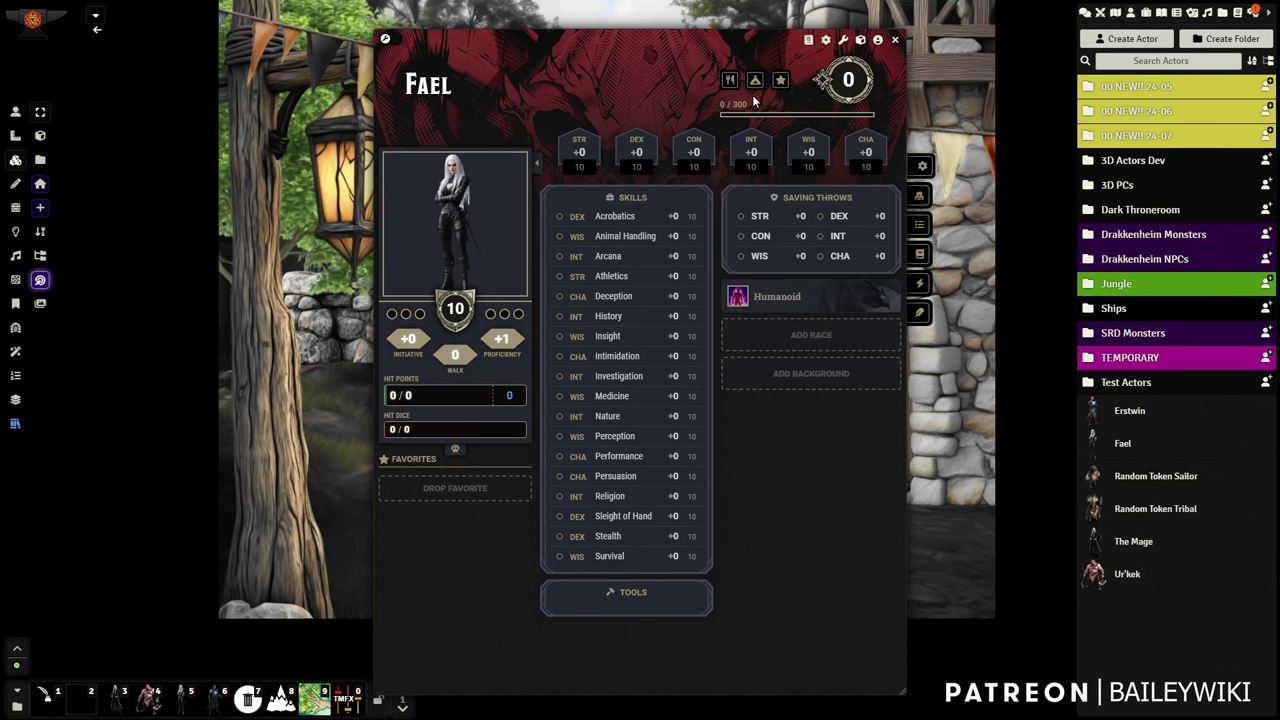
left_click(895, 42)
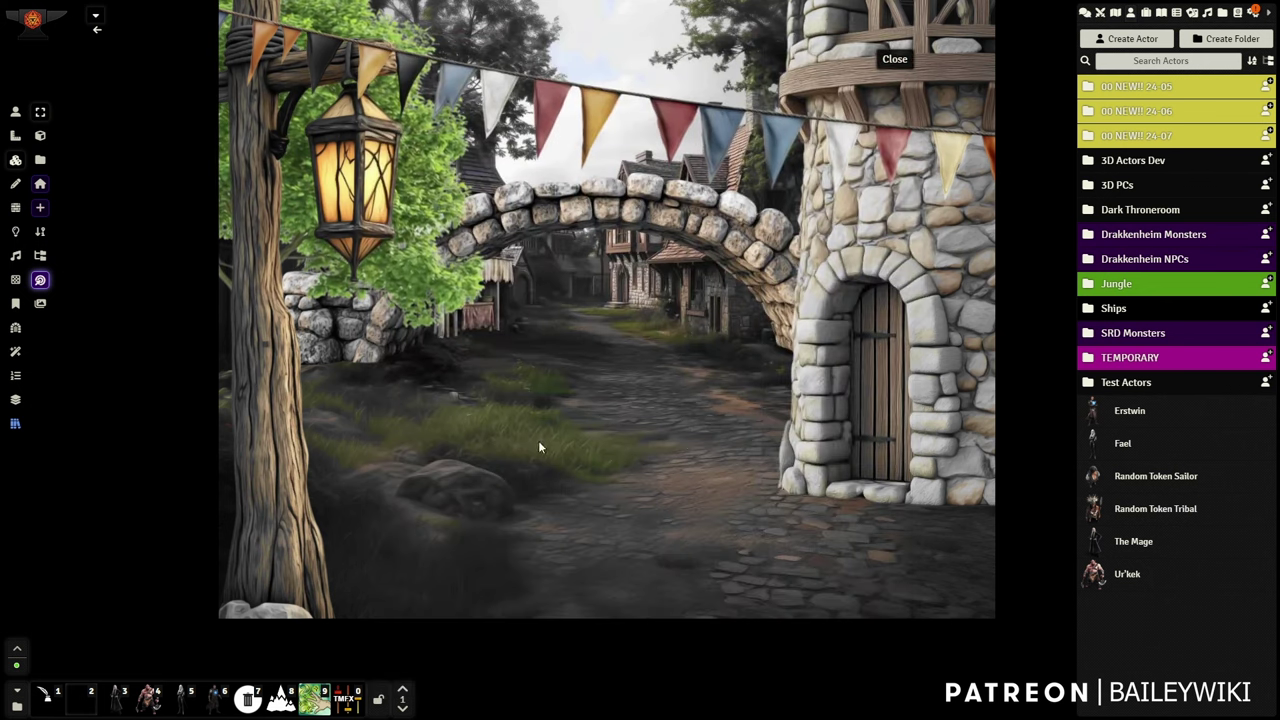
left_click_drag(689, 466, 603, 492)
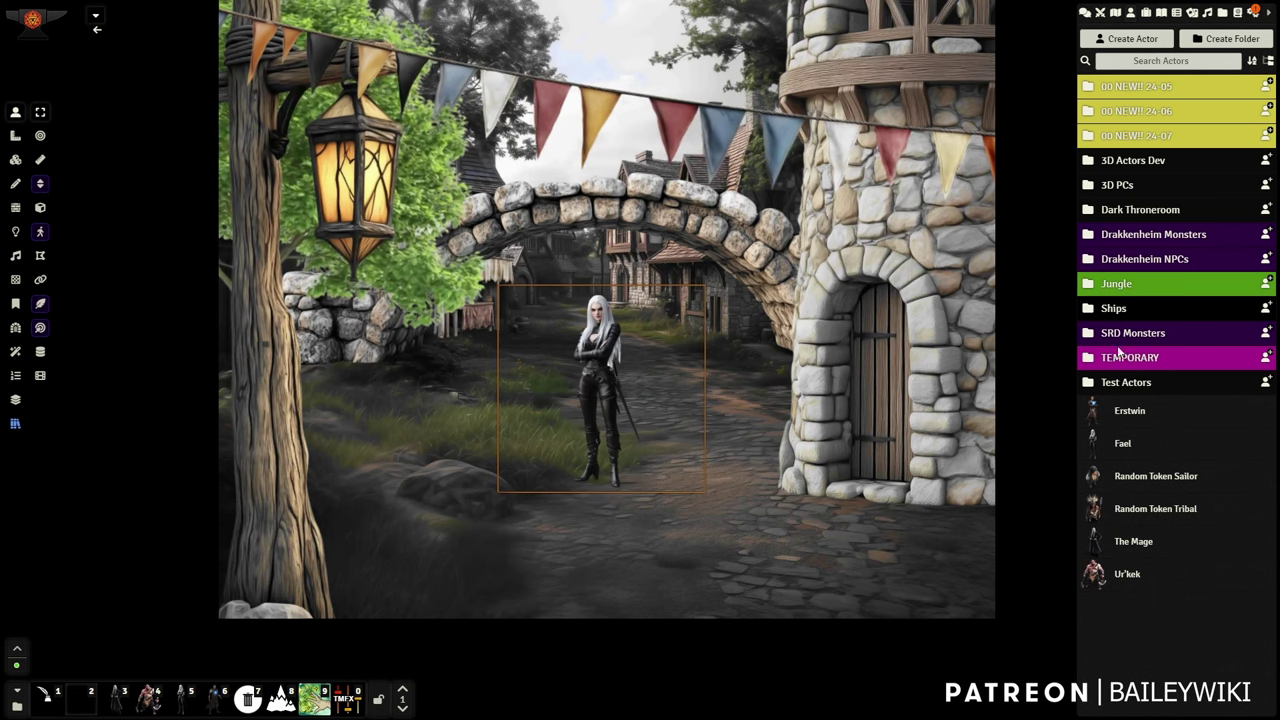
Step: Check the height recorded in the Fael actor's biography details, then close the character sheet
right_click(1124, 448)
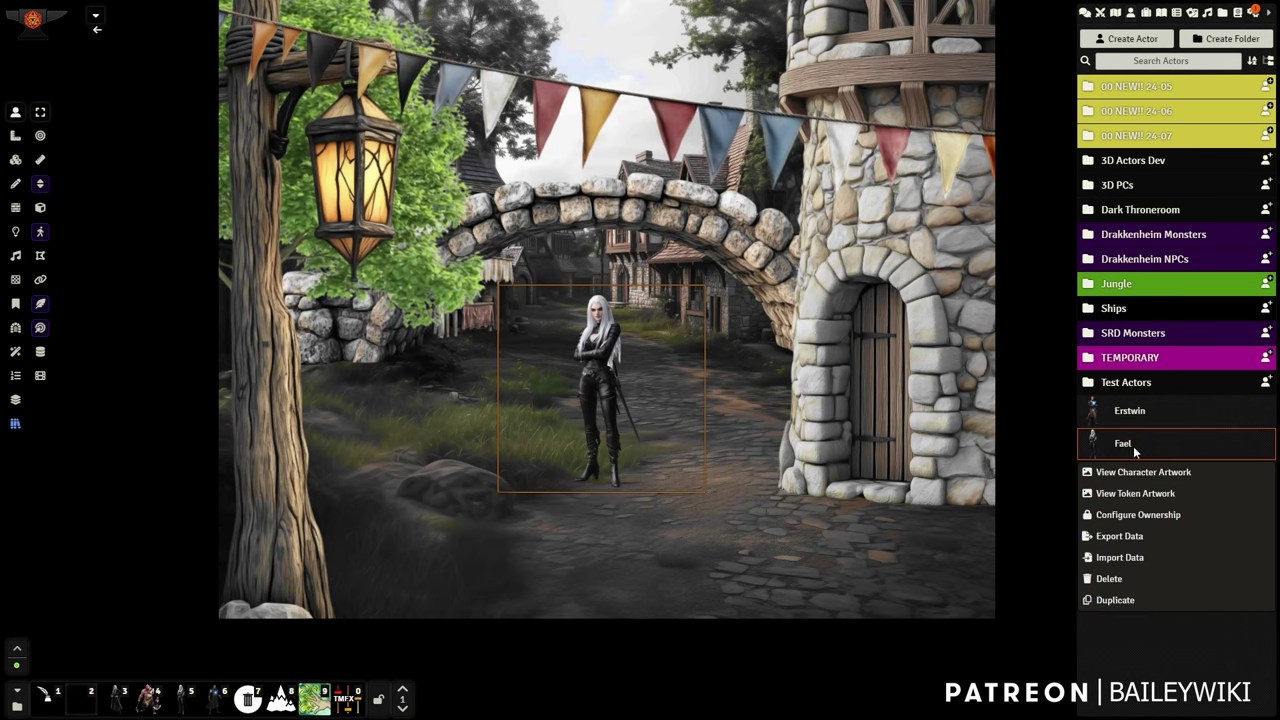
left_click(1124, 446)
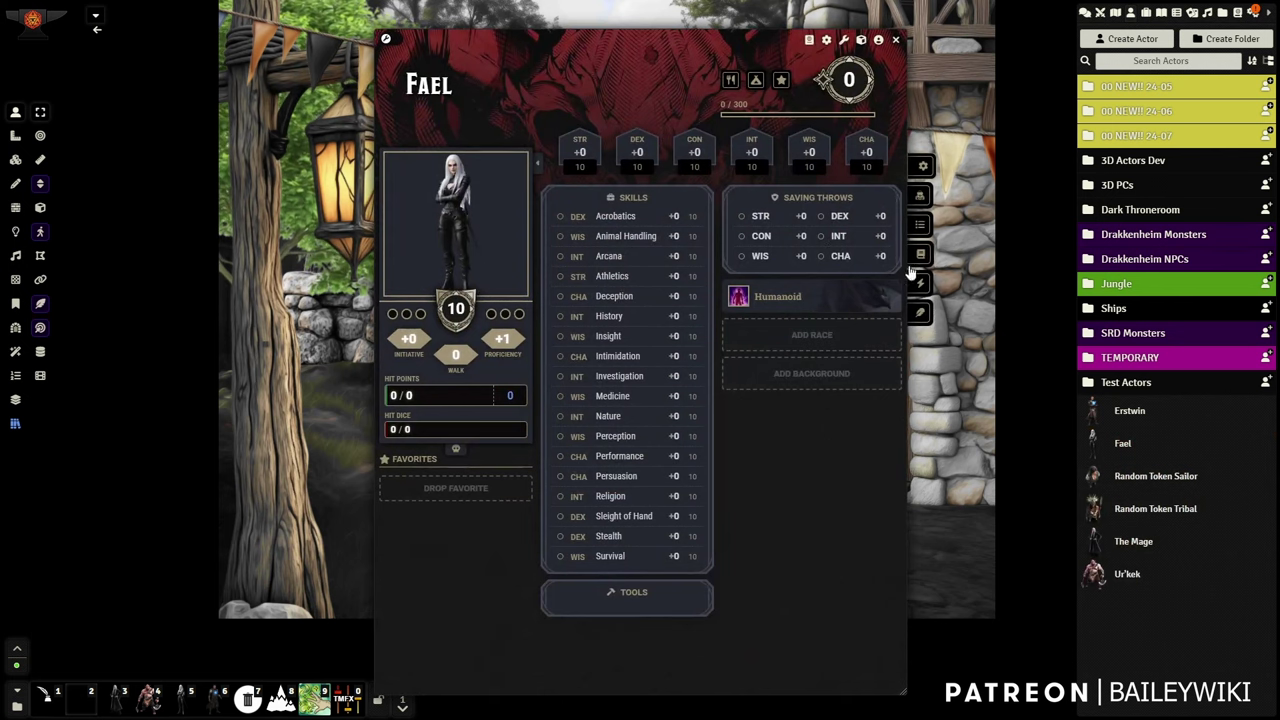
left_click(920, 312)
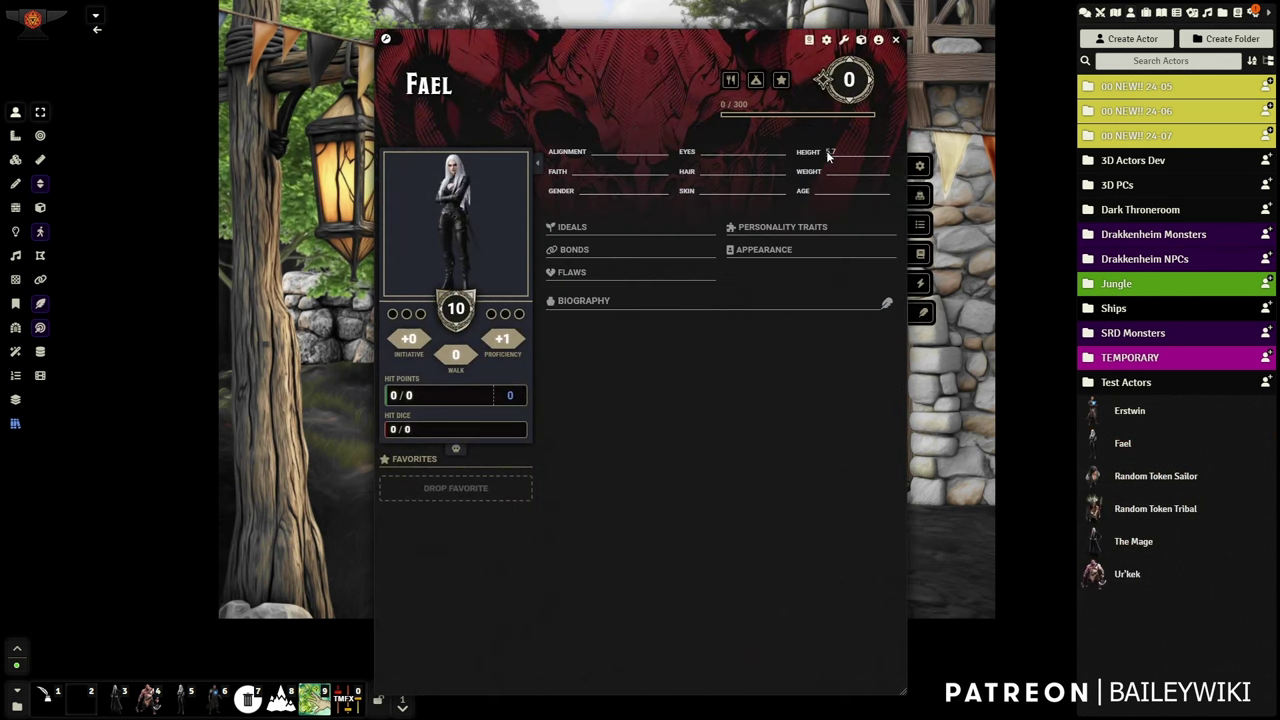
left_click(896, 42)
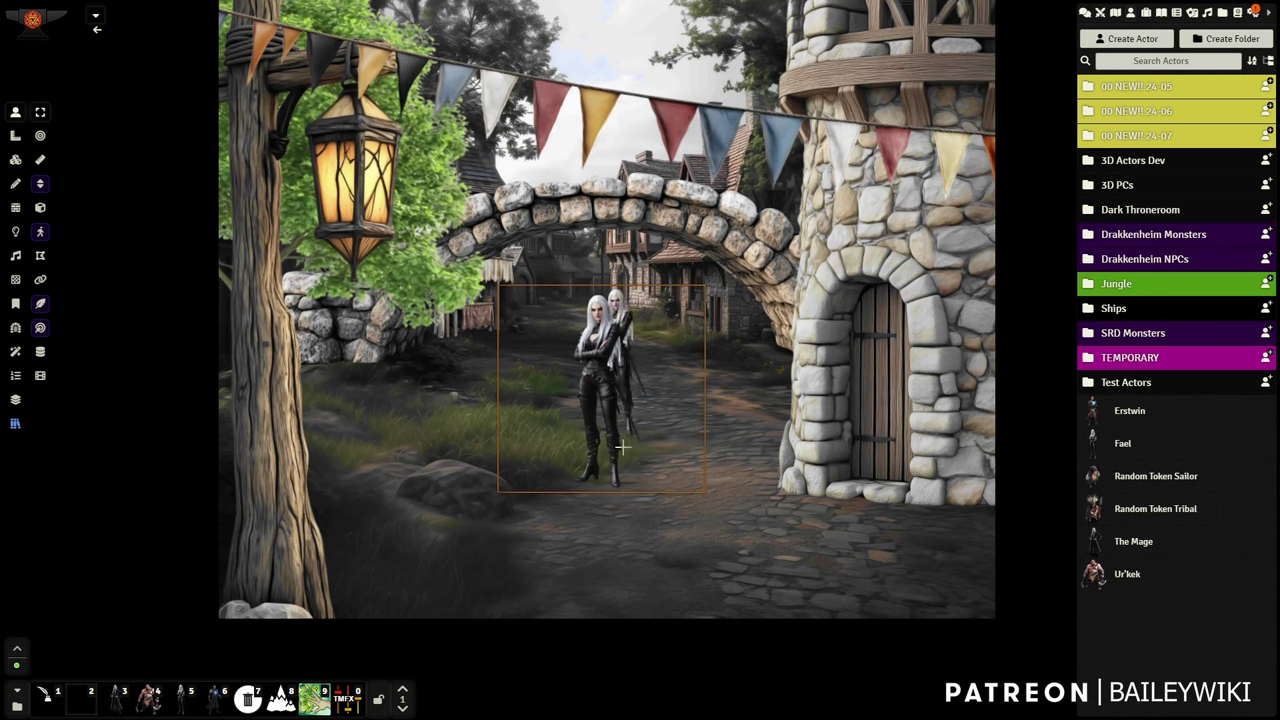
Step: Move the Fael token to the foreground beside the tower door and change its image to bw_rogue_01_pose_05.webp
left_click_drag(622, 448, 830, 628)
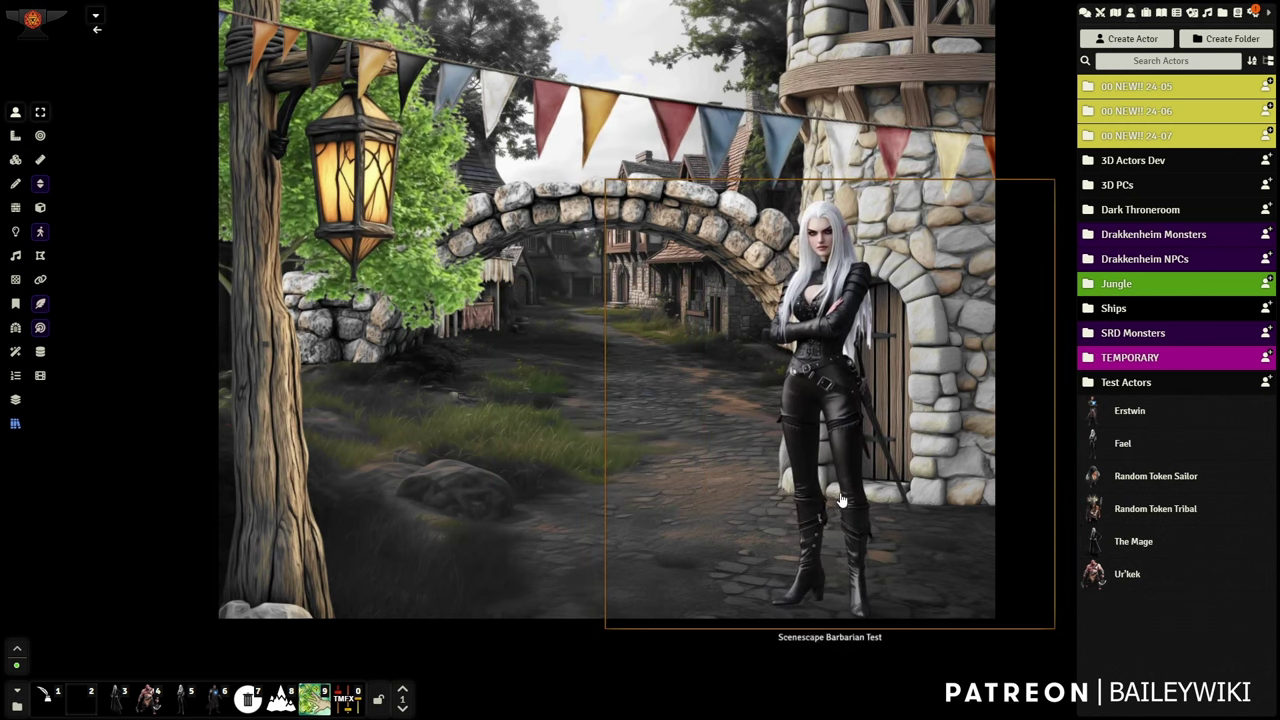
double_click(820, 329)
left_click(566, 240)
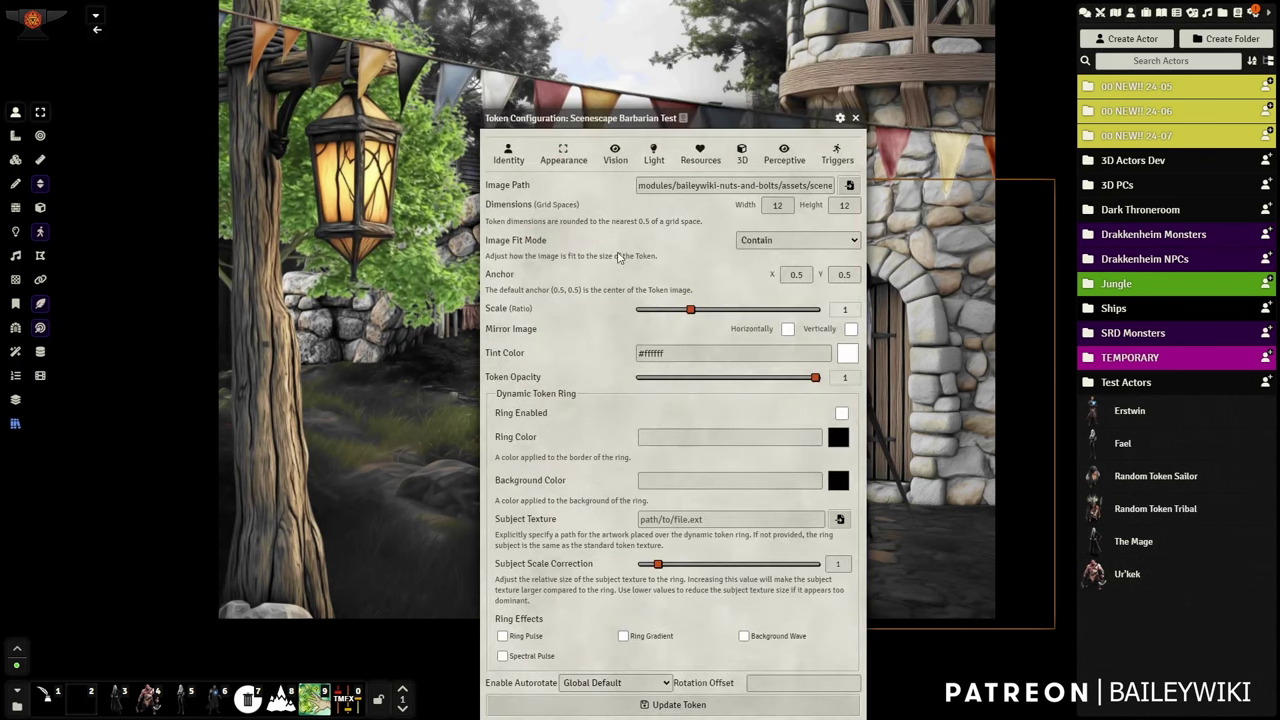
left_click(849, 187)
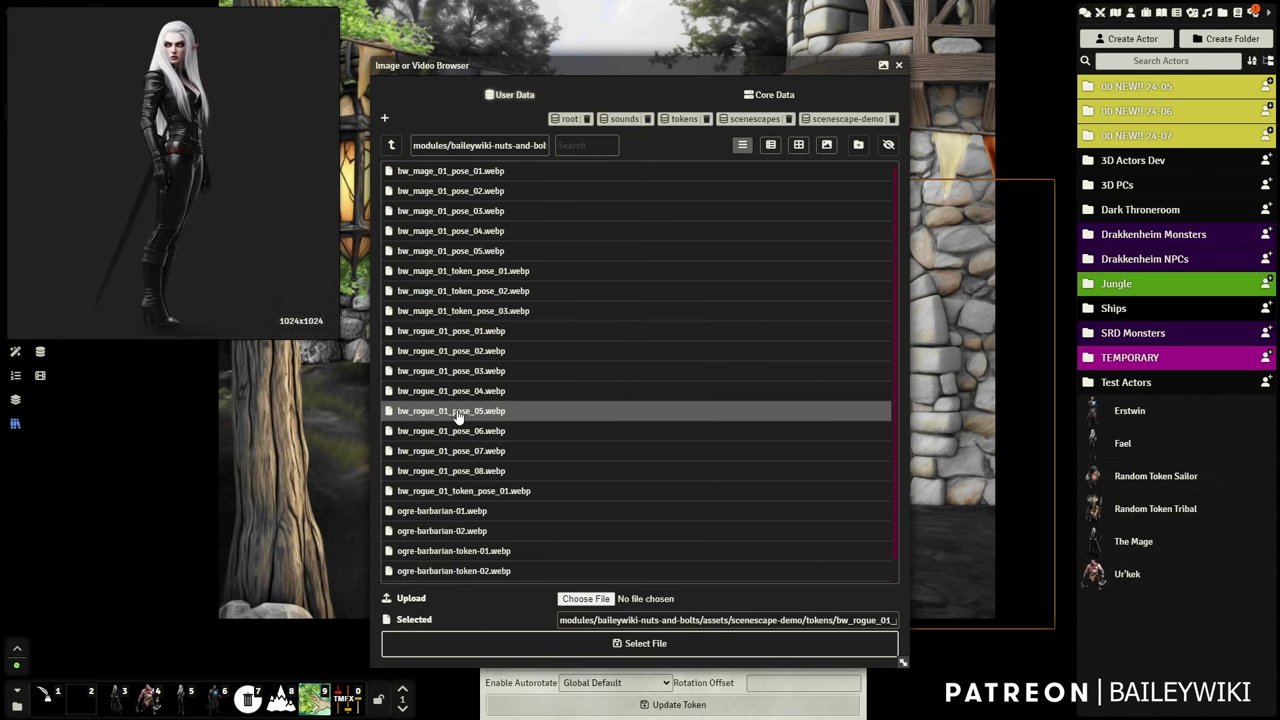
left_click(600, 491)
left_click(645, 643)
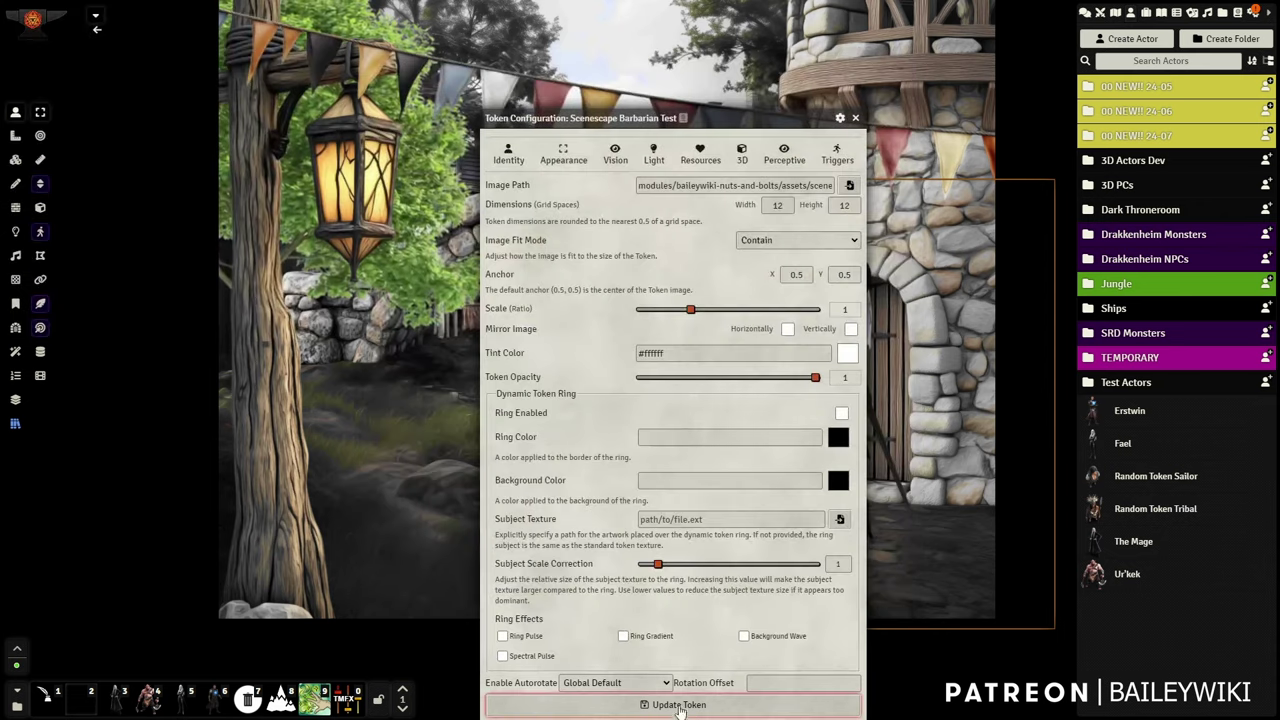
left_click(679, 706)
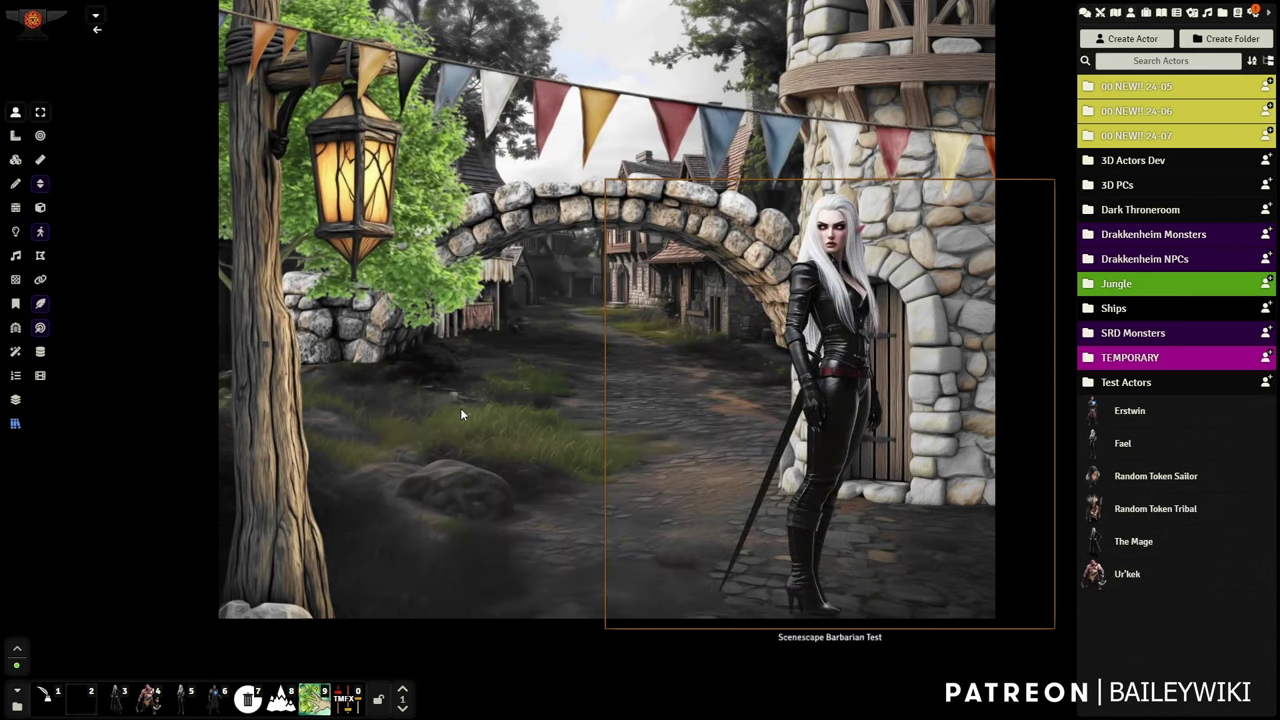
Step: Load The Mage character preset as a brush, examine its macro generation options, then close the brush and the Mass Edit presets
left_click_drag(460, 408, 610, 400)
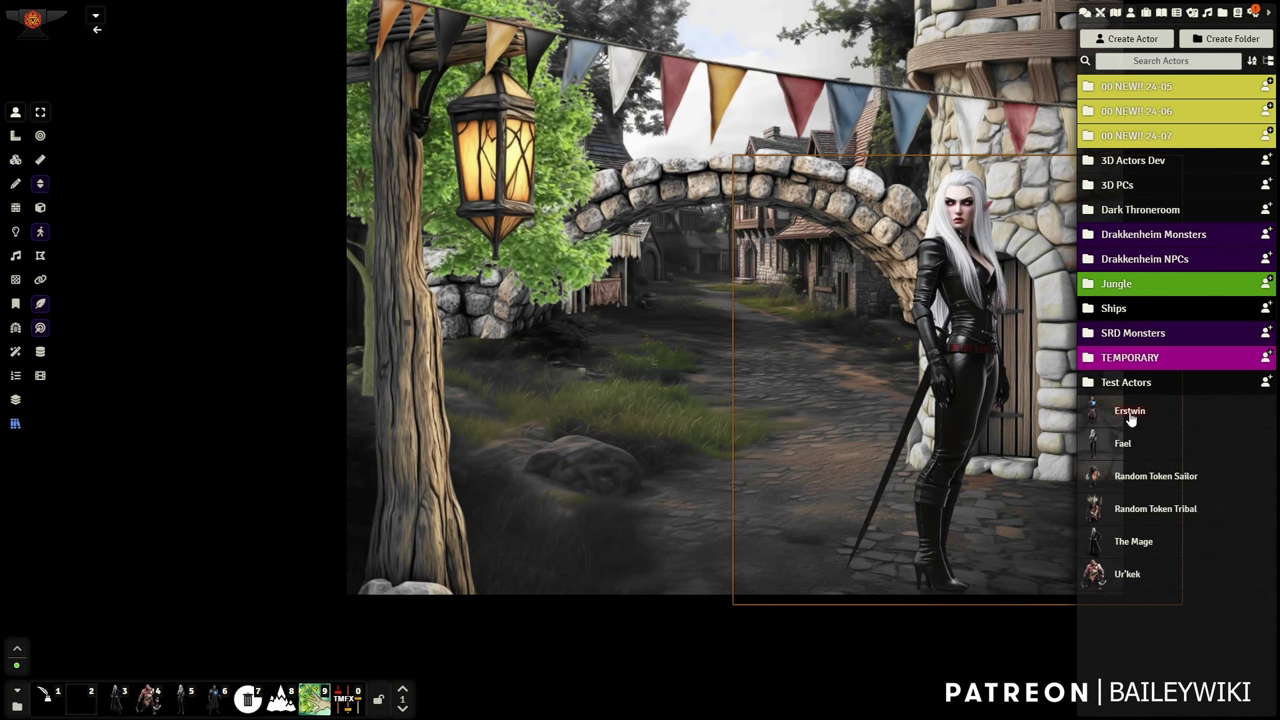
left_click(15, 423)
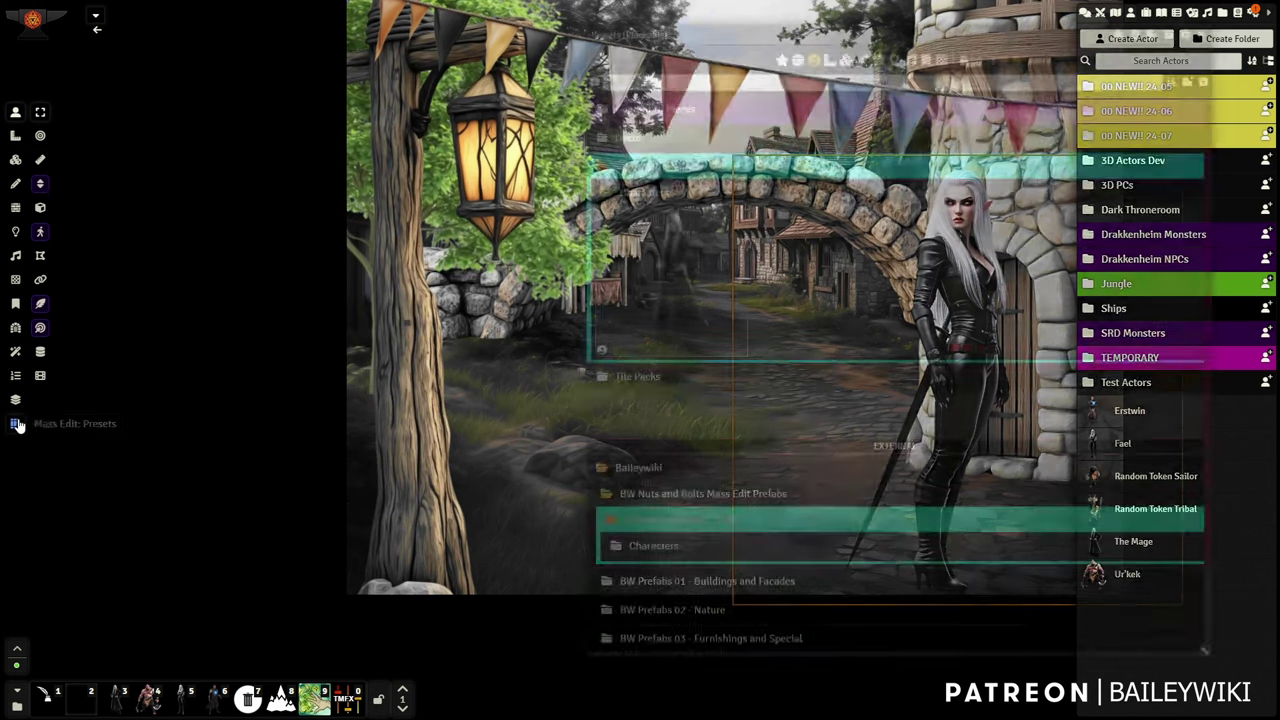
left_click_drag(840, 34, 254, 36)
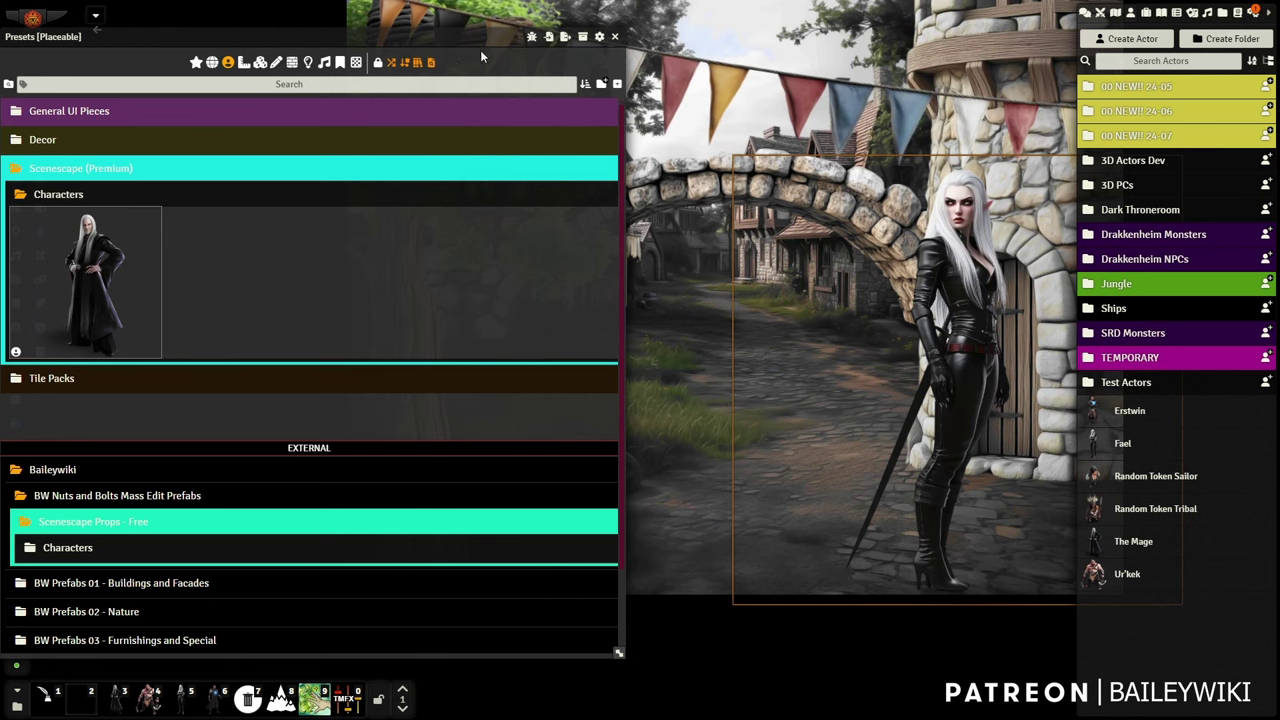
mouse_move(480, 56)
left_mouse_down()
mouse_move(637, 40)
mouse_move(841, 71)
left_mouse_up()
right_click(460, 288)
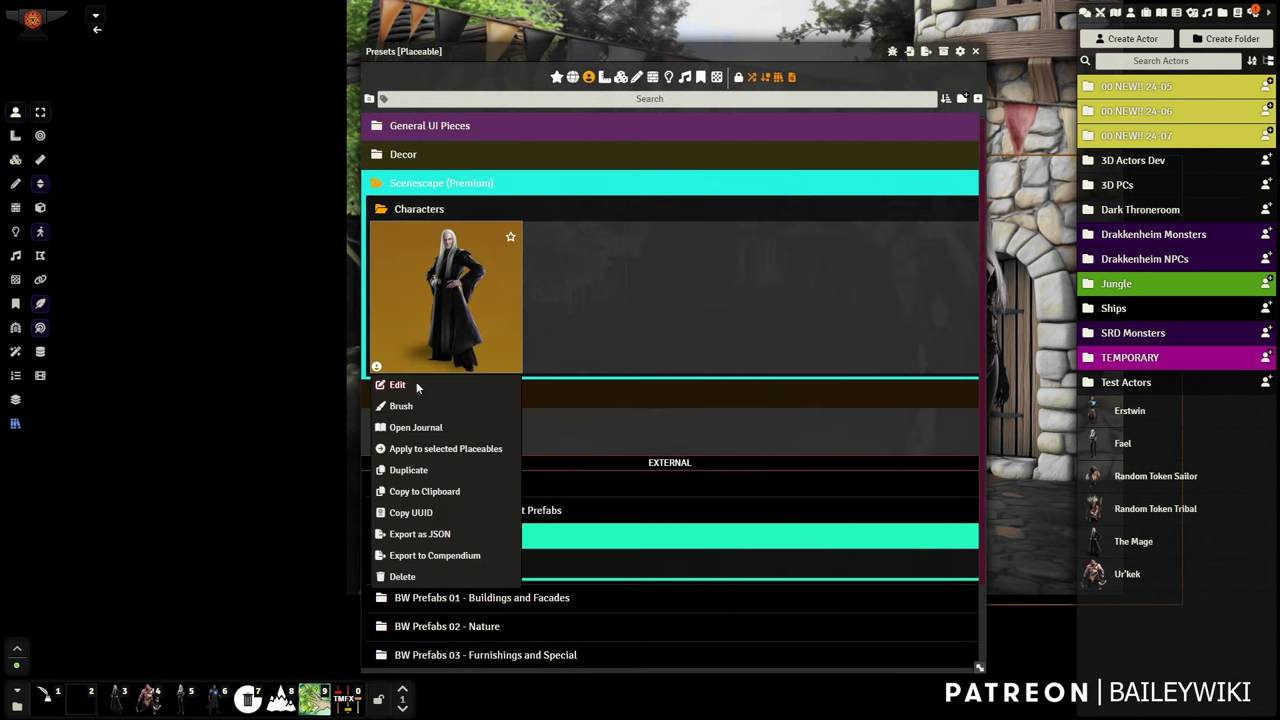
left_click(401, 406)
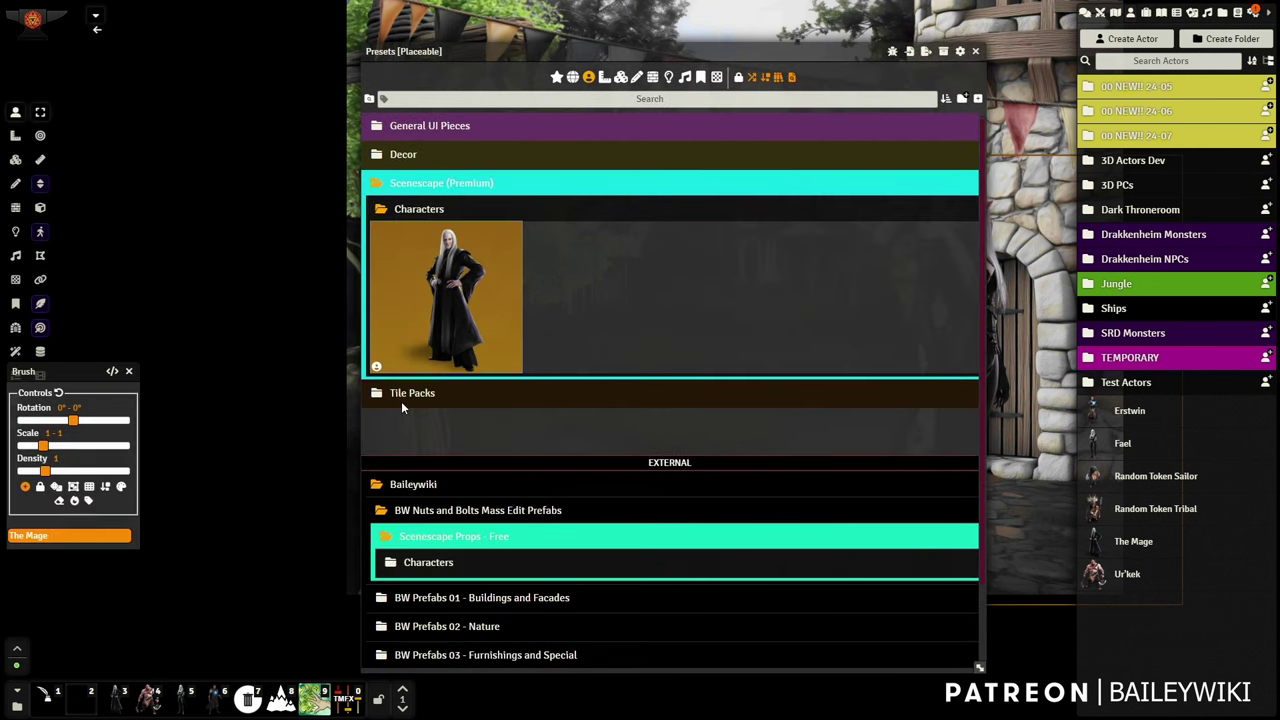
left_click(112, 372)
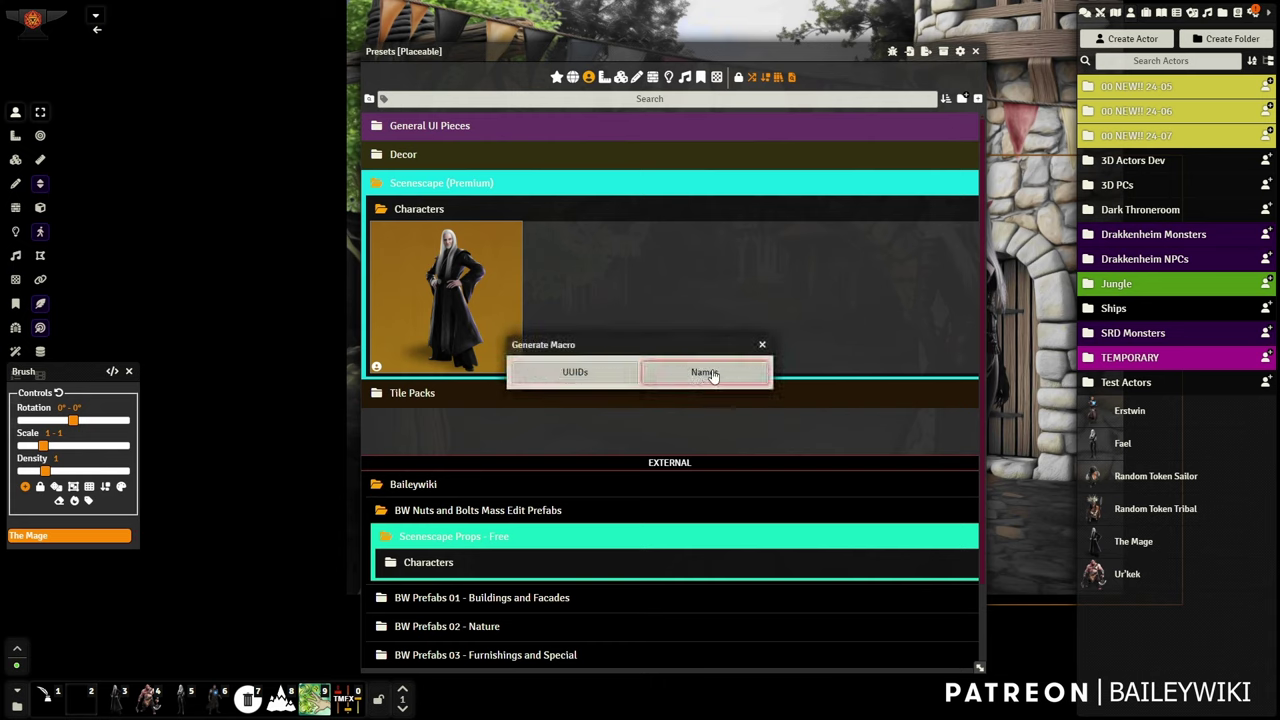
left_click(762, 348)
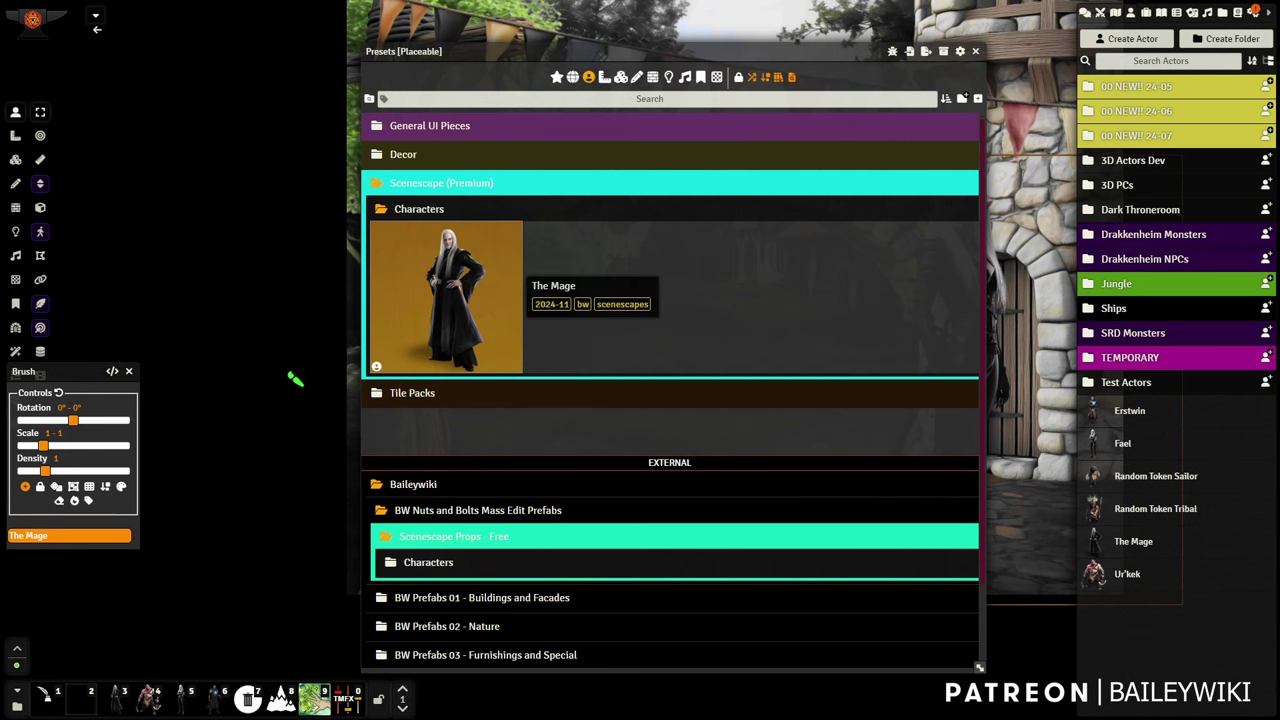
left_click(129, 371)
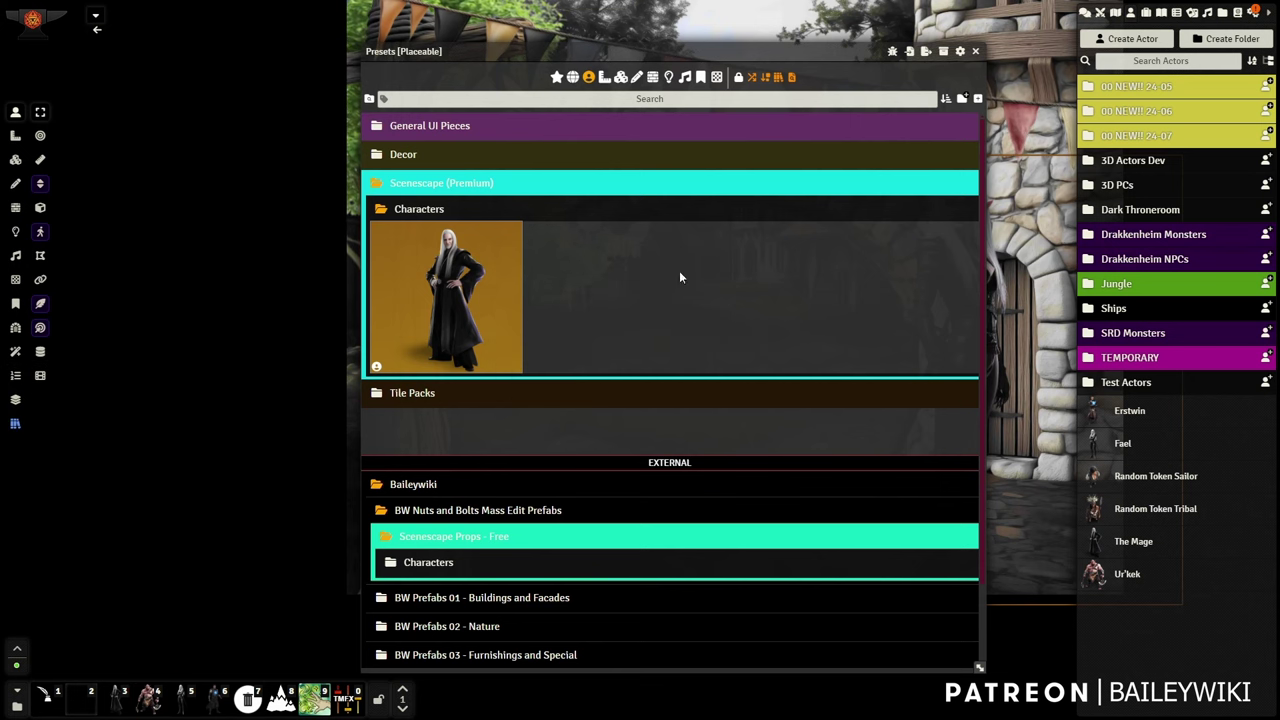
left_click(976, 52)
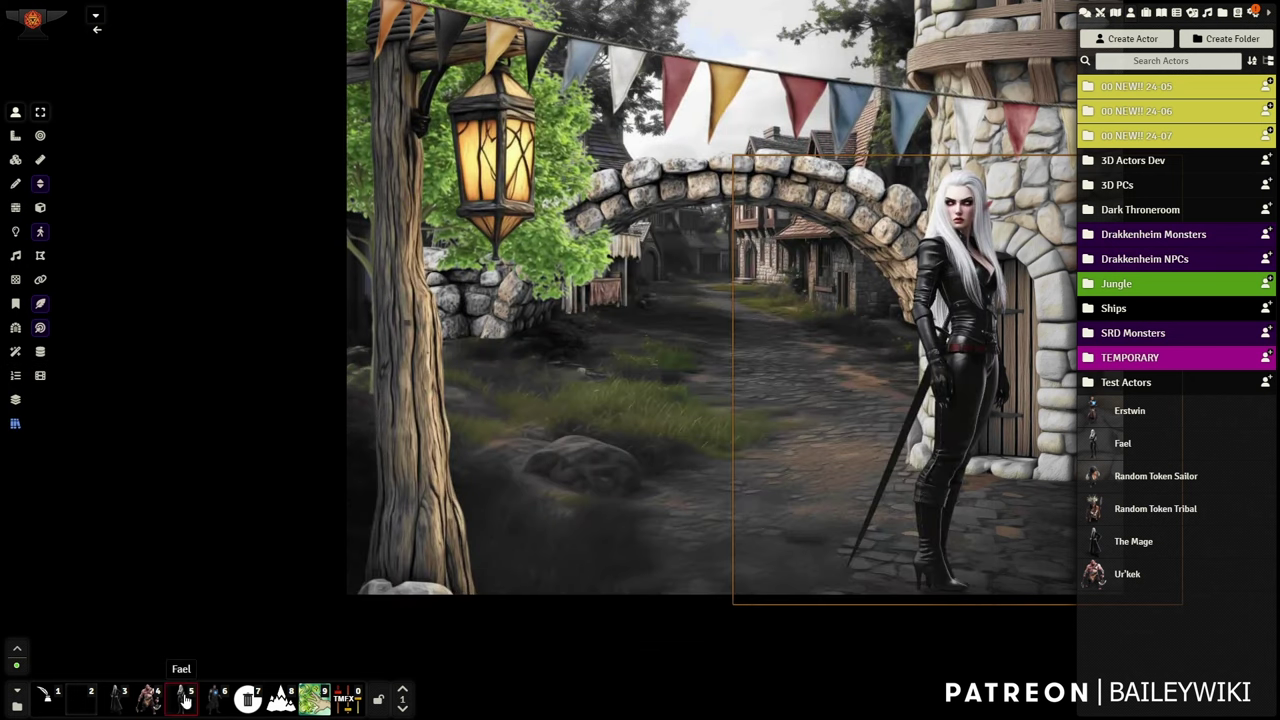
Step: Place the Barbarian Ogre - Ur'kek token on the lane in front of the bridge, behind the rogue
left_click(150, 700)
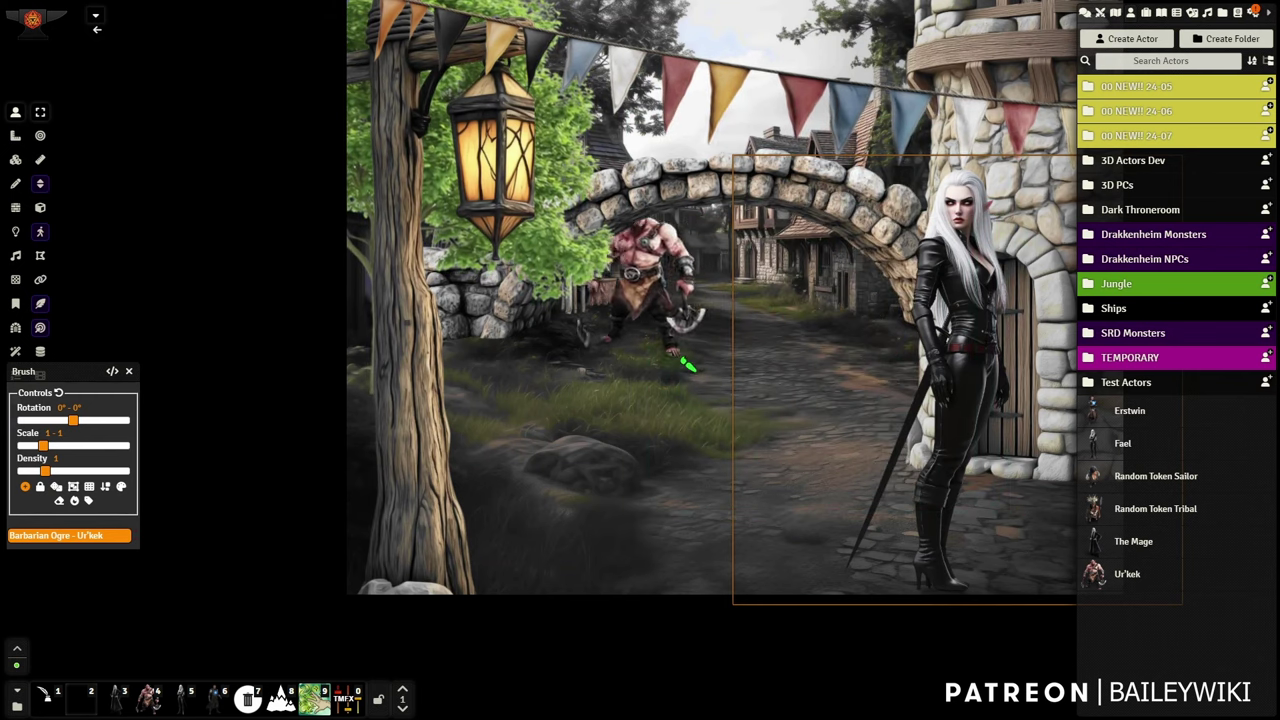
left_click(866, 405)
key("Escape")
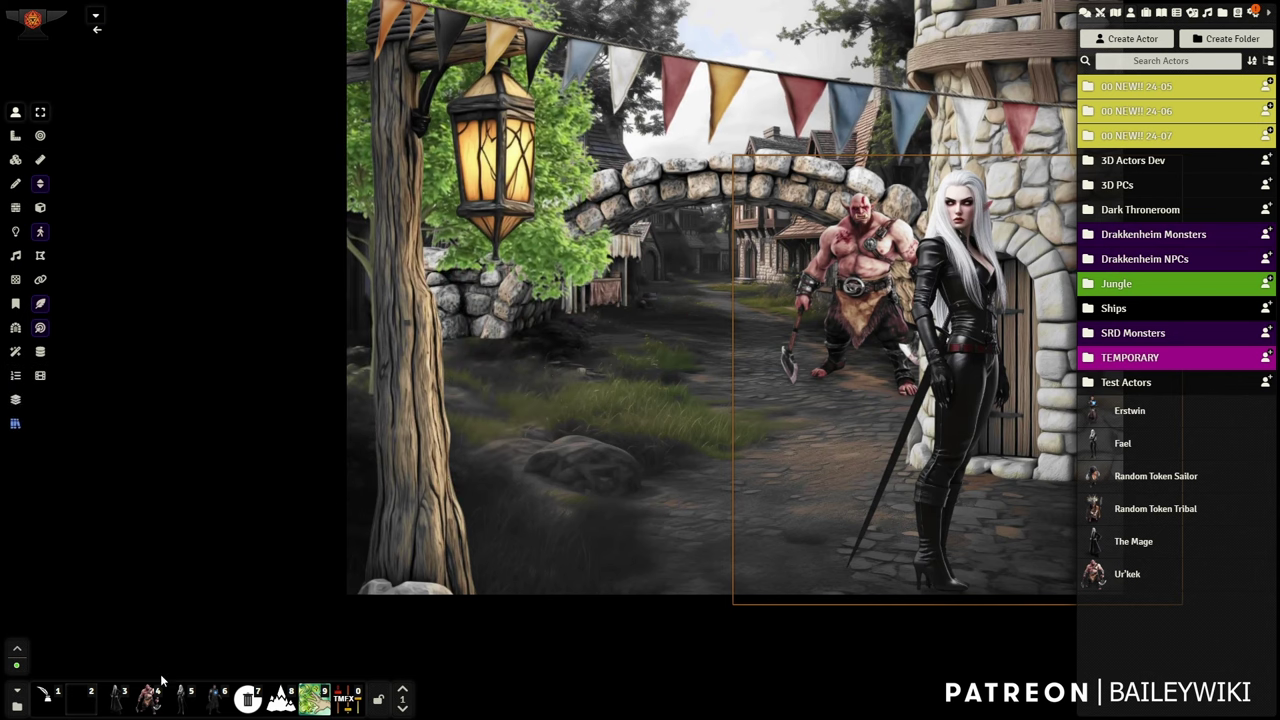
Step: Place the Mage Human - Erstwin token on the grass between the lantern post and the lane
left_click(217, 703)
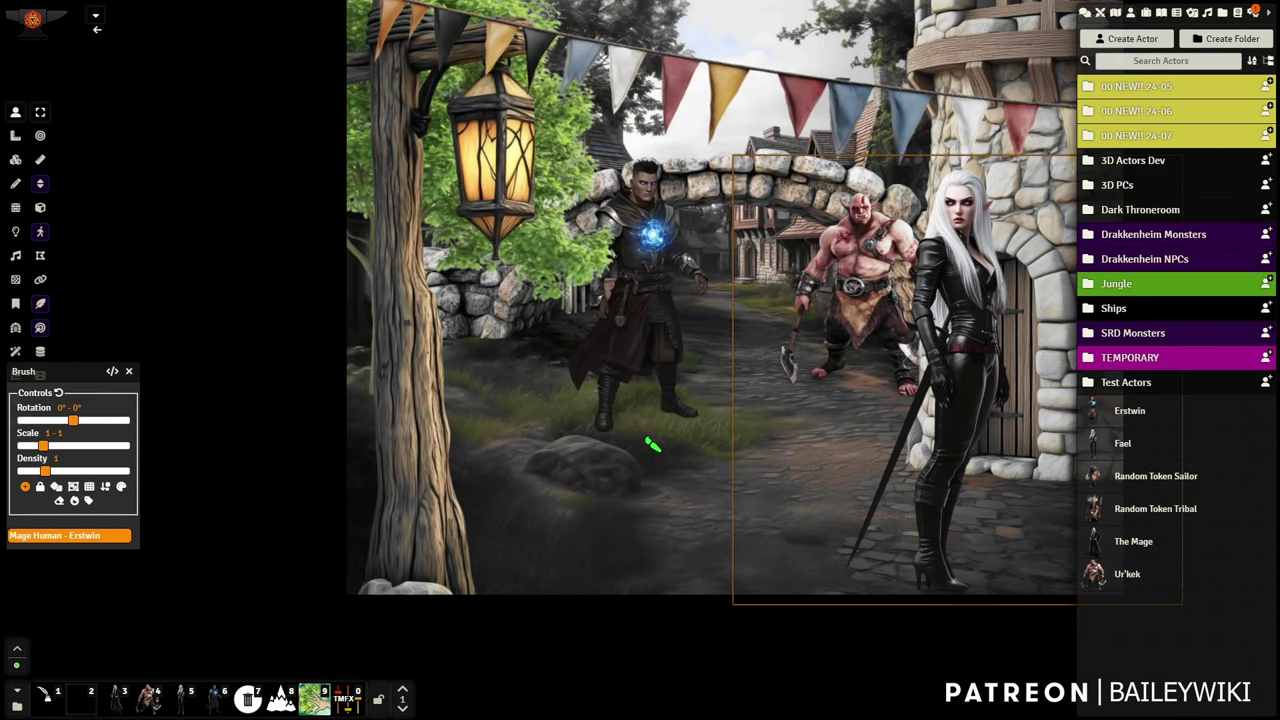
left_click(603, 497)
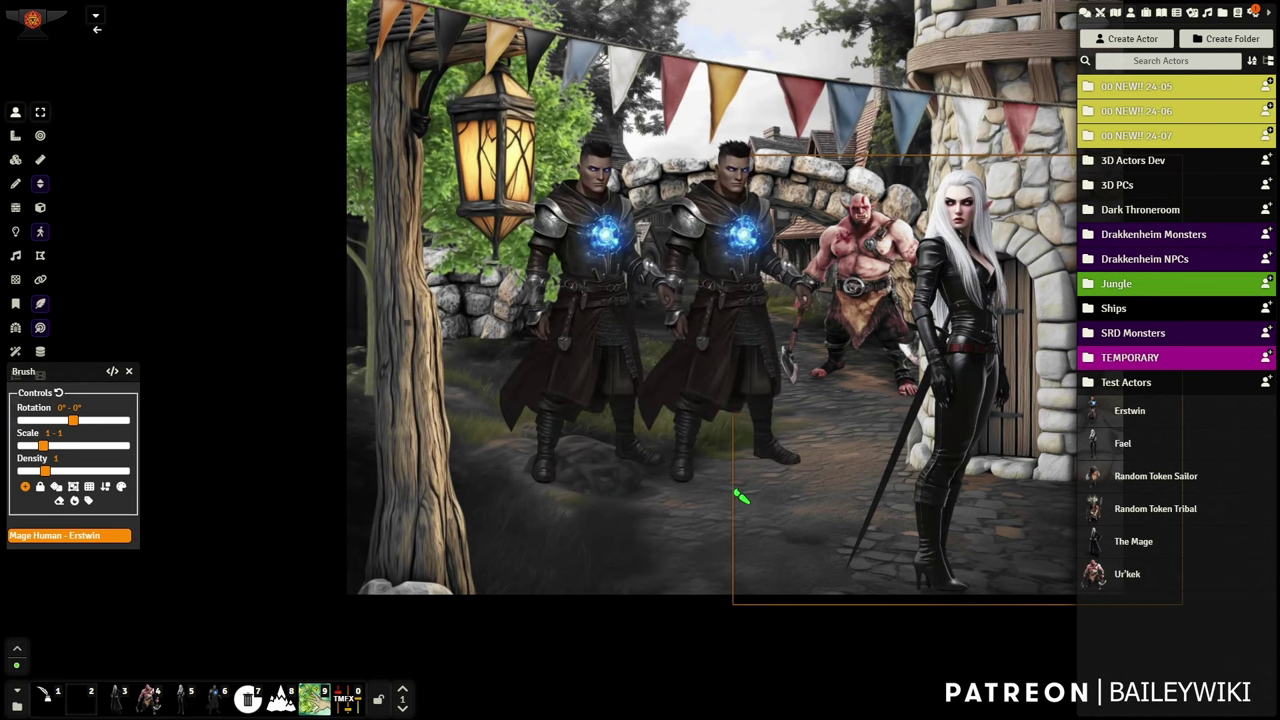
right_click(674, 434)
right_click(718, 440)
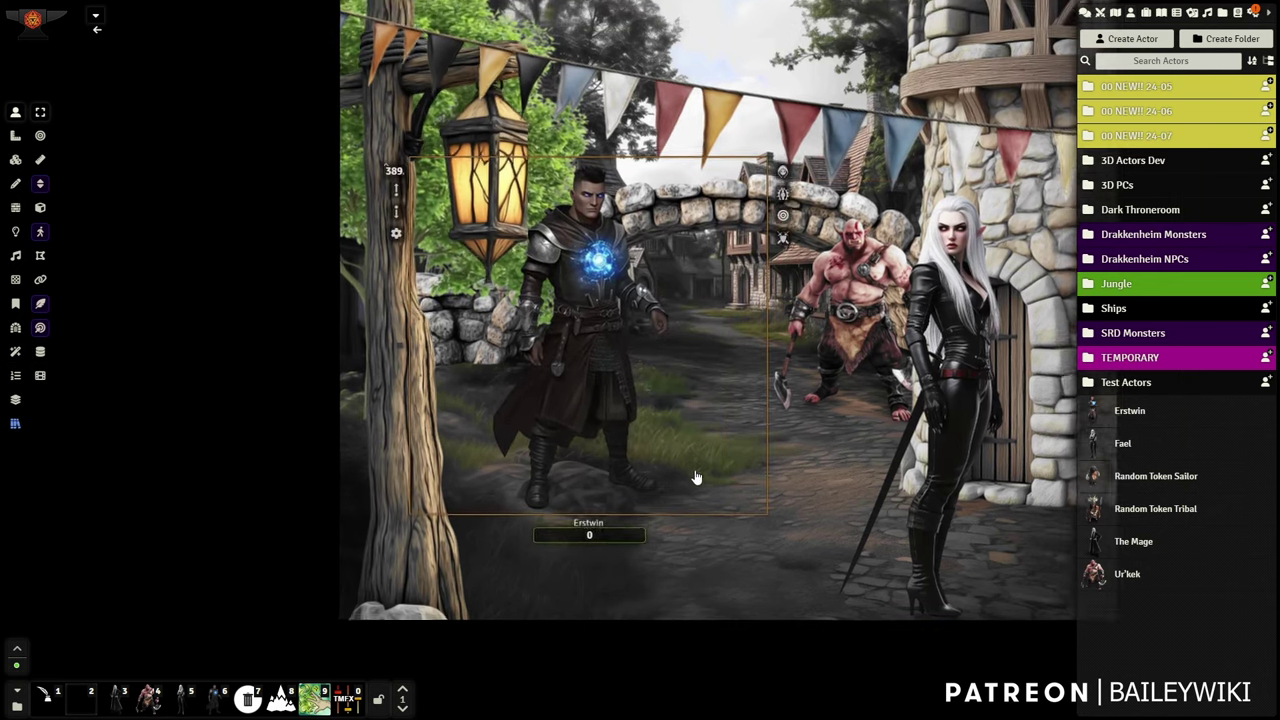
Step: Transition the scene's lighting to darkness
left_click(14, 186)
scroll(665, 261, "up", 8)
mouse_move(712, 233)
left_mouse_down()
mouse_move(621, 219)
mouse_move(477, 292)
mouse_move(584, 285)
left_mouse_up()
scroll(580, 197, "down", 8)
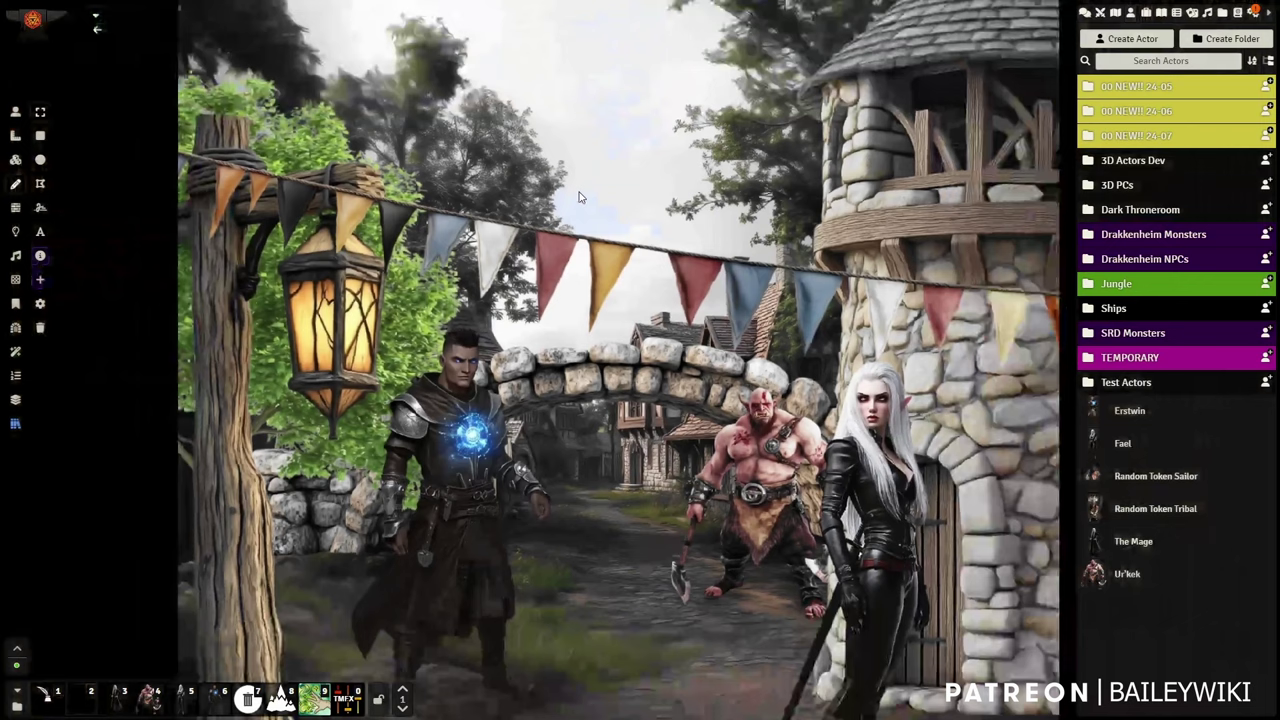
left_click(20, 237)
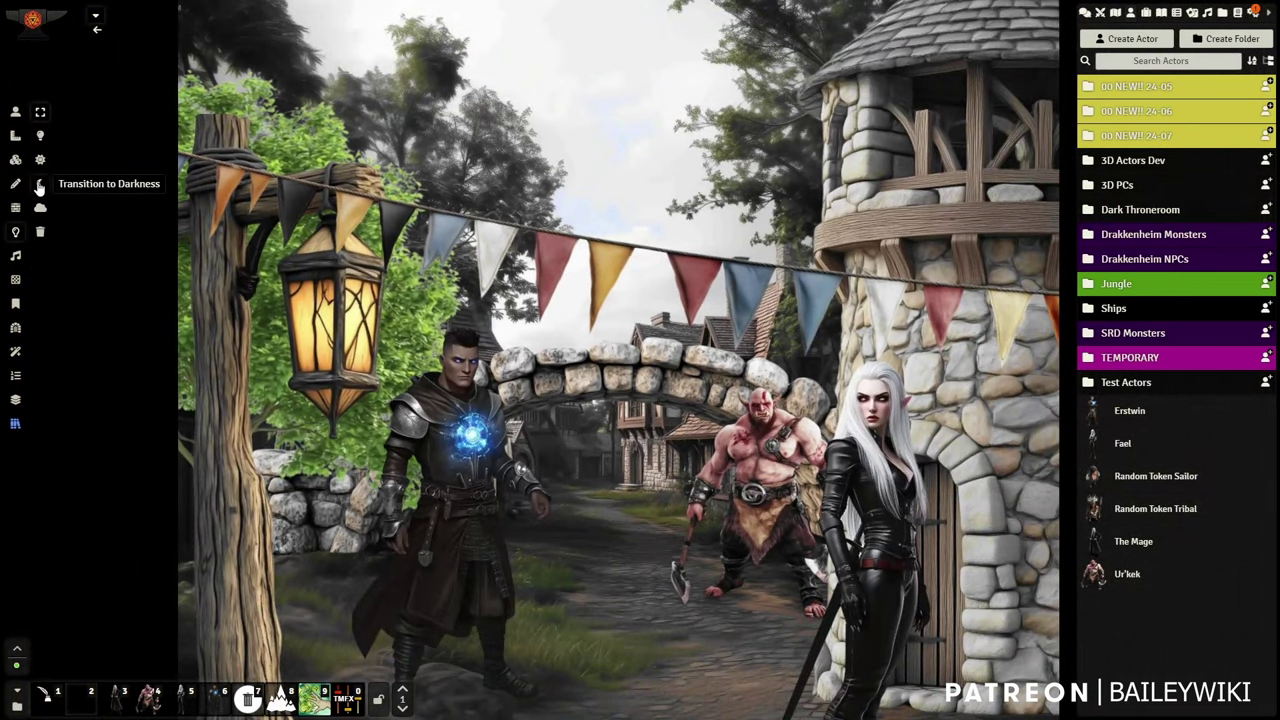
left_click(40, 184)
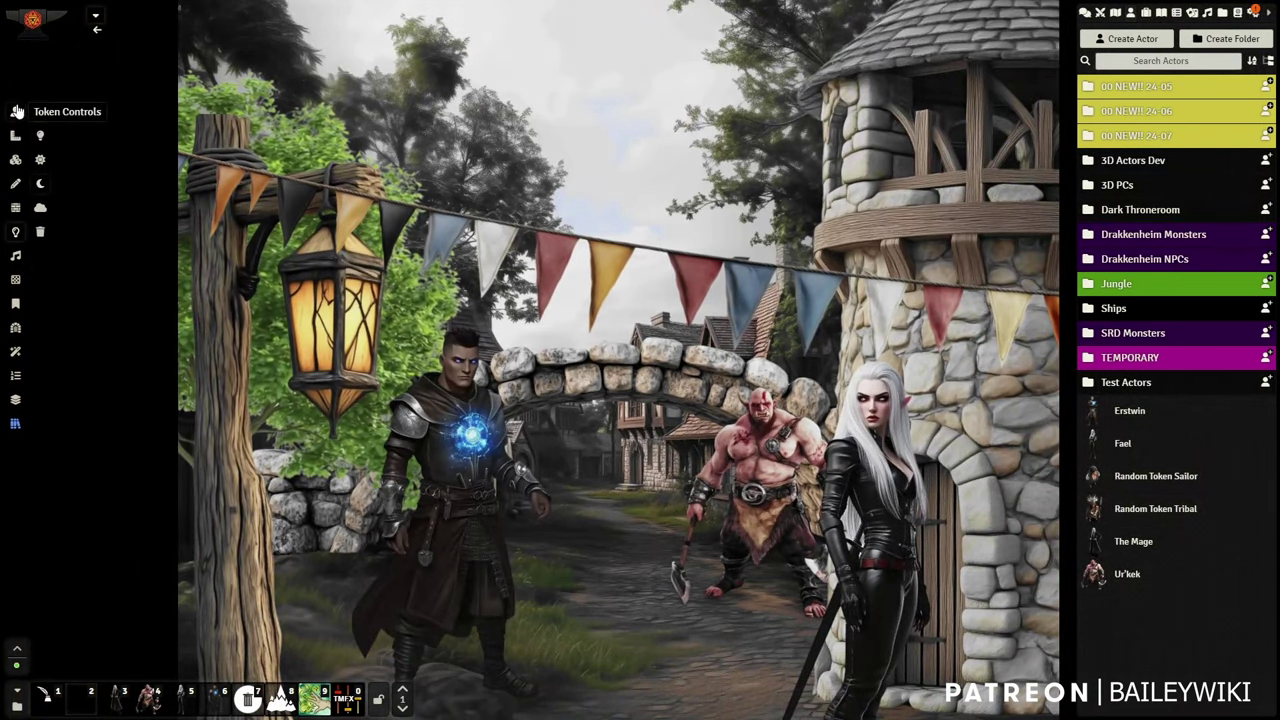
scroll(615, 442, "up", 1)
scroll(614, 436, "up", 2)
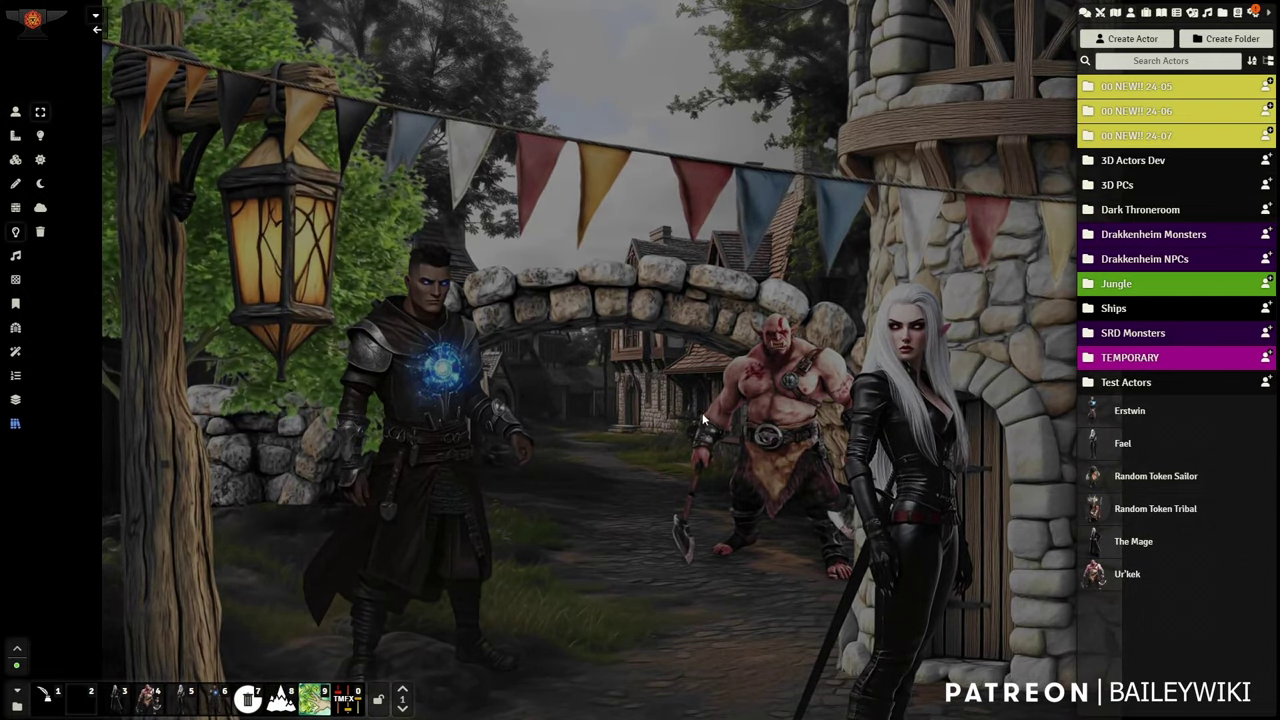
Step: Add a light source beside Erstwin, move it around the lane and foreground to test the illumination, then delete it
left_click(14, 237)
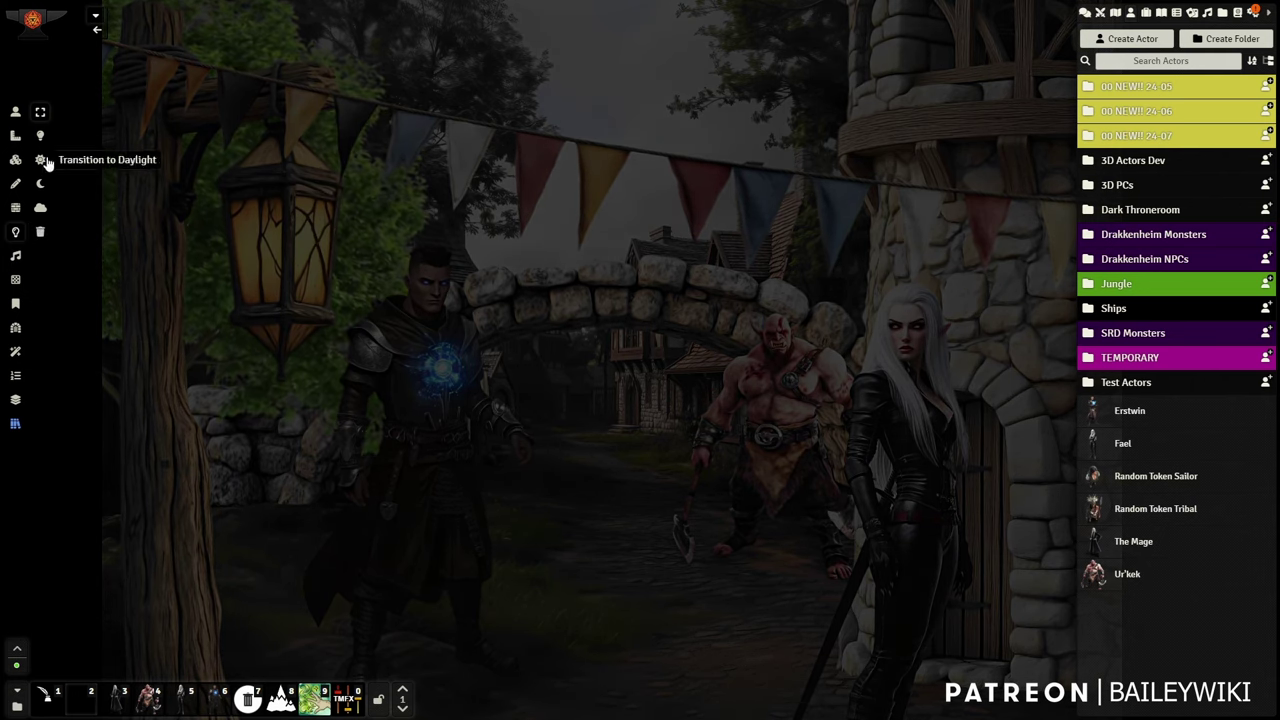
left_click_drag(529, 467, 556, 562)
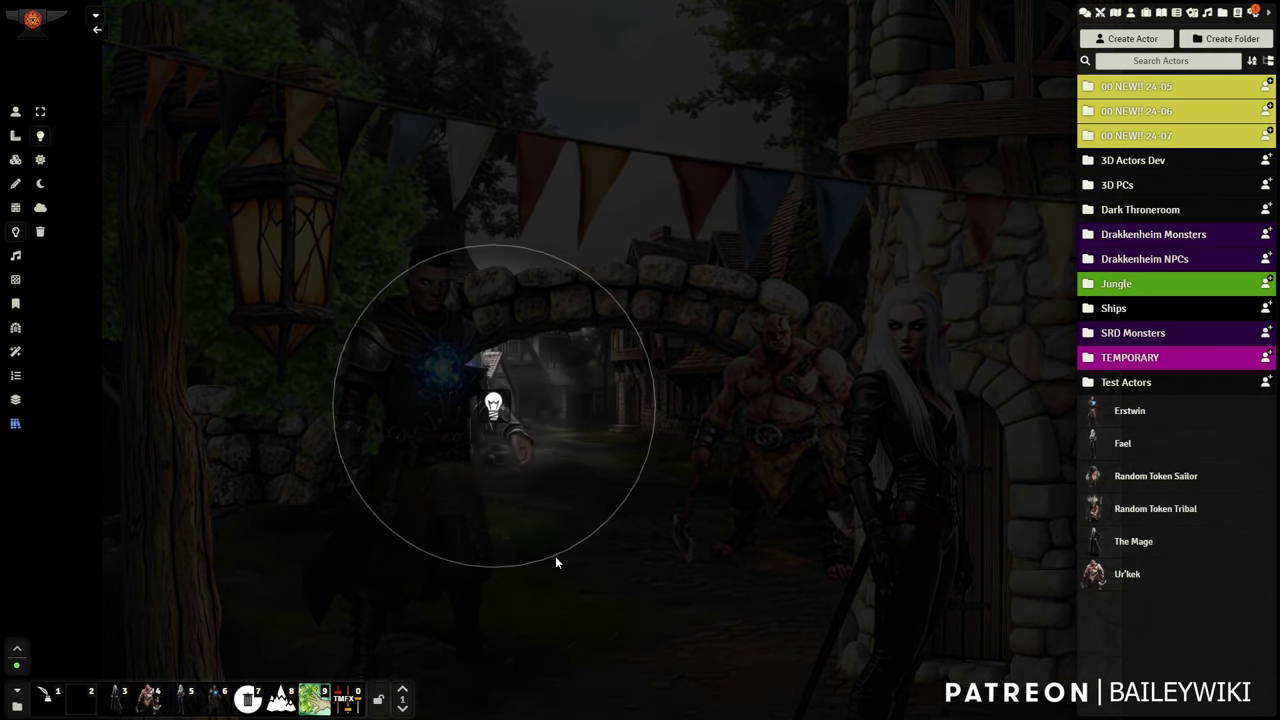
left_click_drag(494, 419, 456, 532)
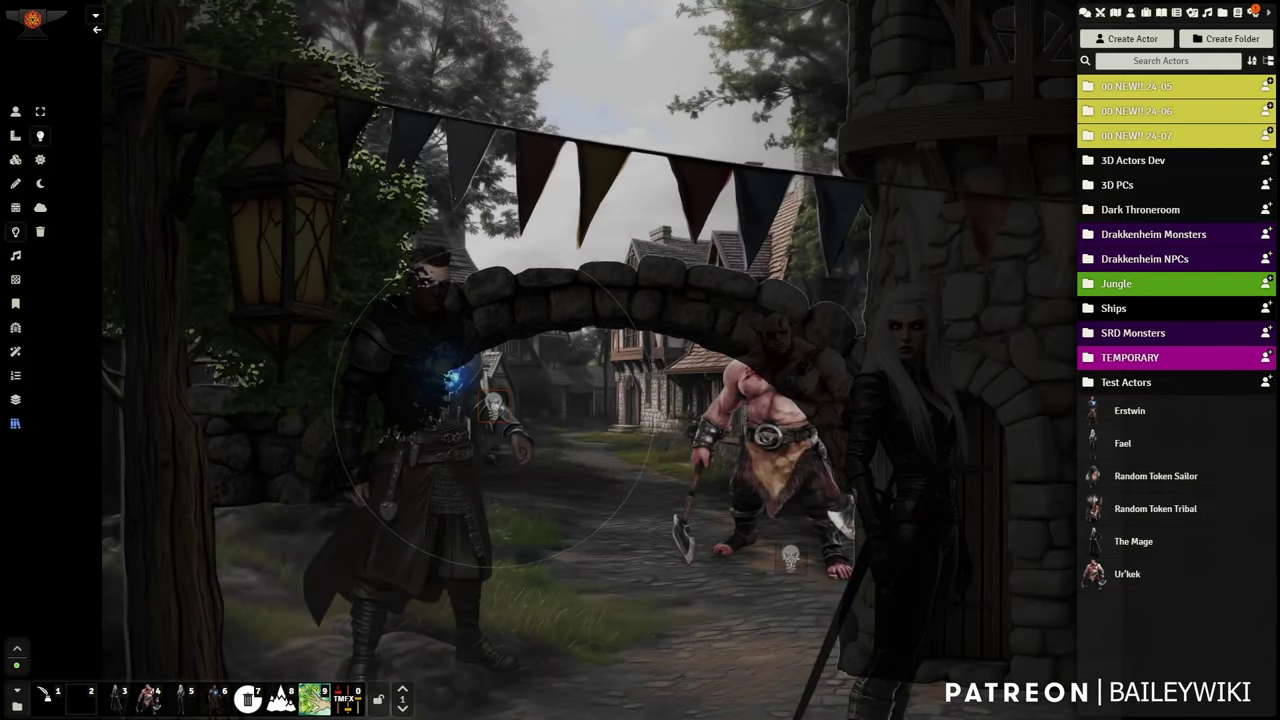
left_click_drag(795, 558, 928, 684)
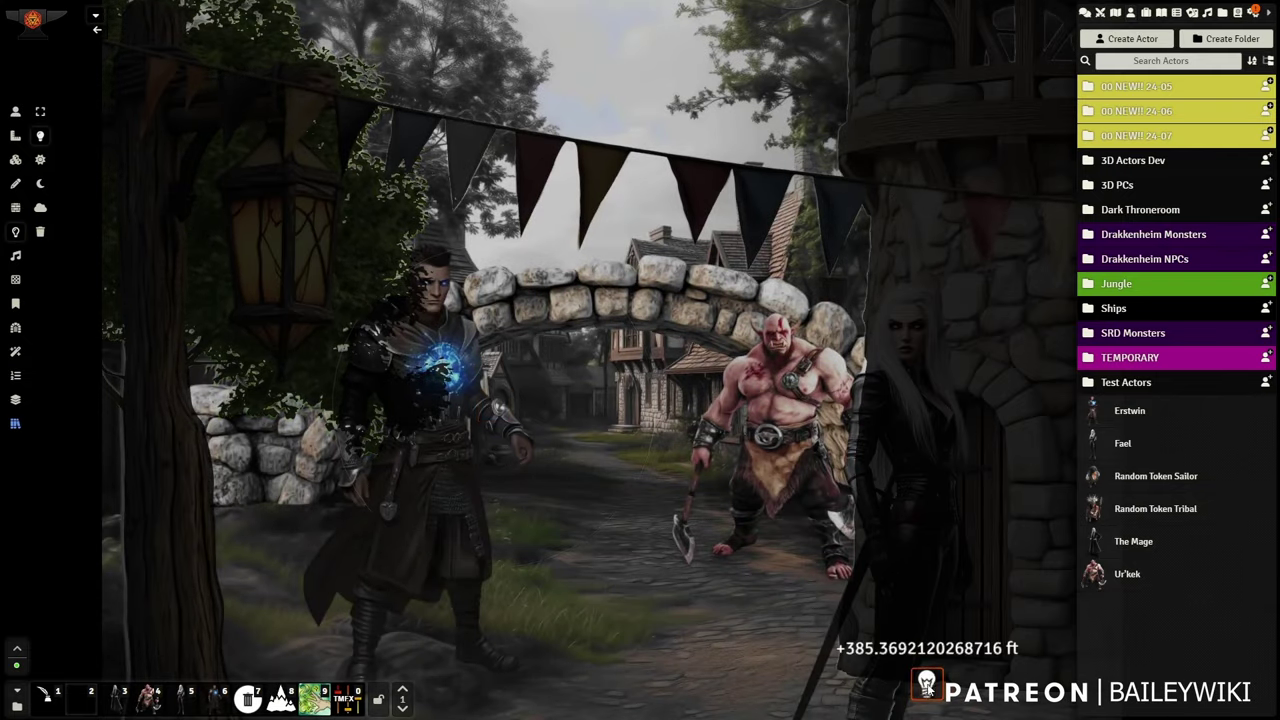
scroll(928, 676, "down", 6)
left_click_drag(840, 596, 840, 594)
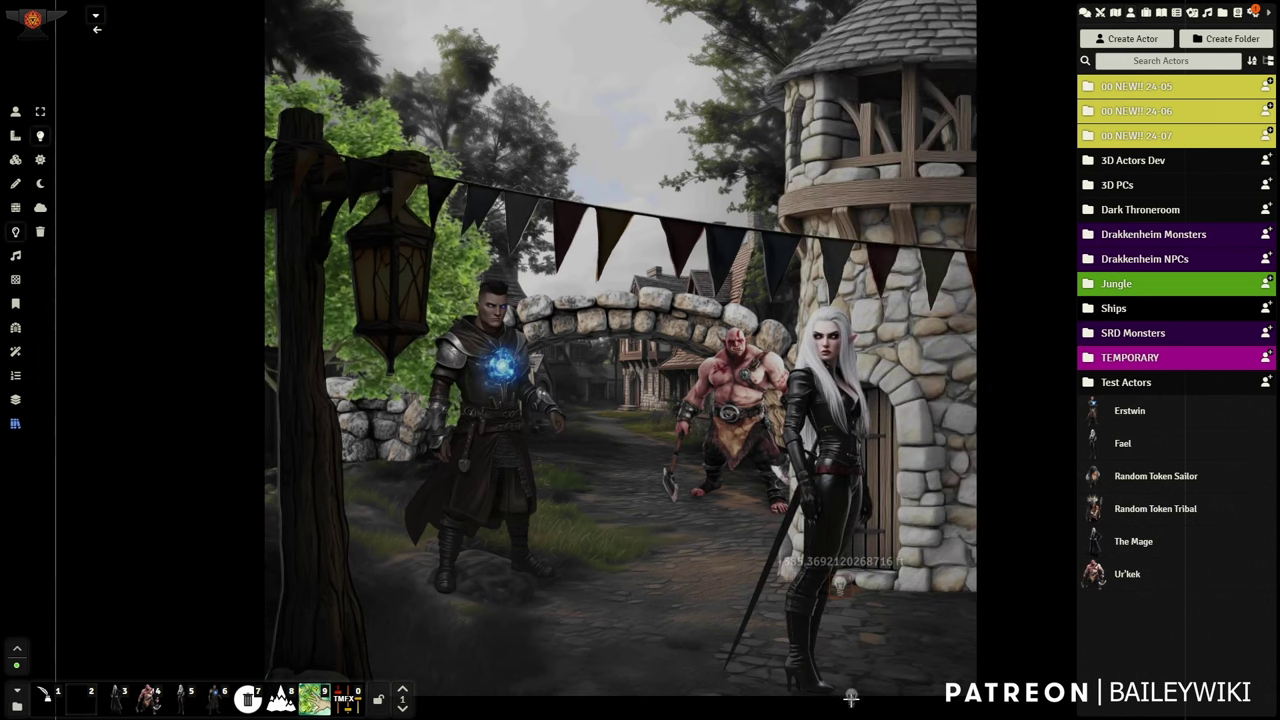
left_click_drag(898, 626, 666, 653)
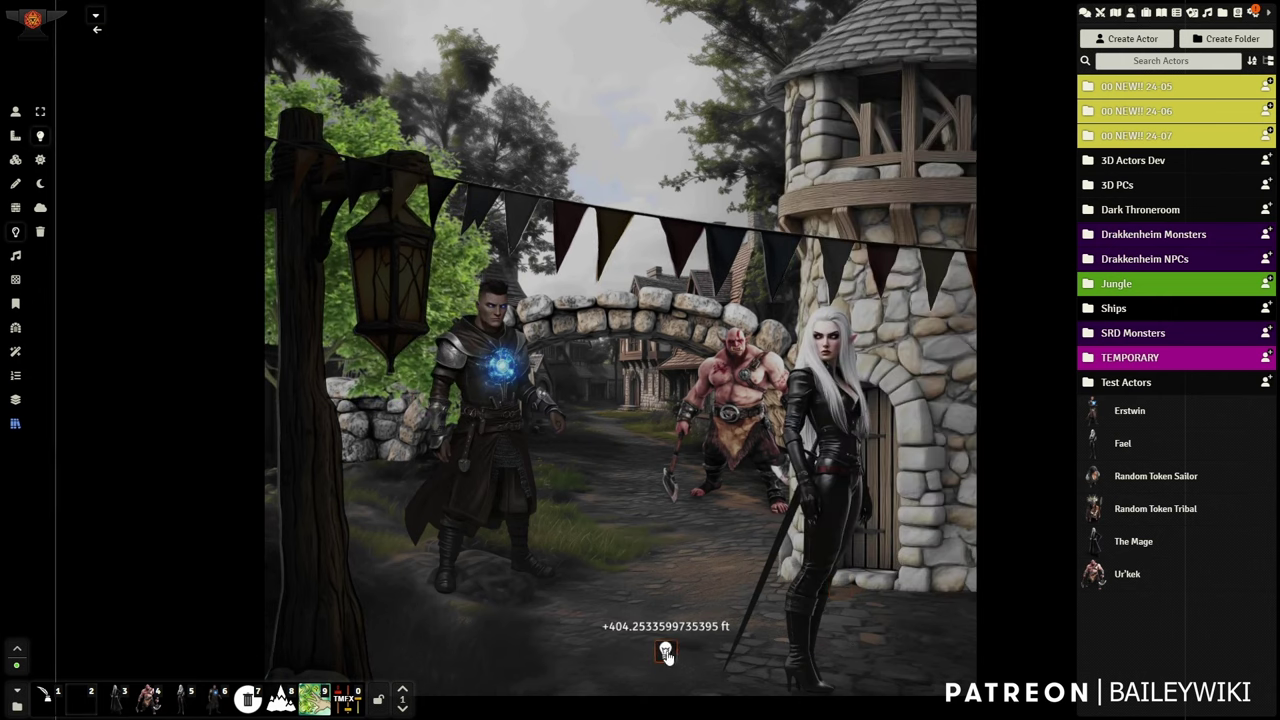
key("Delete")
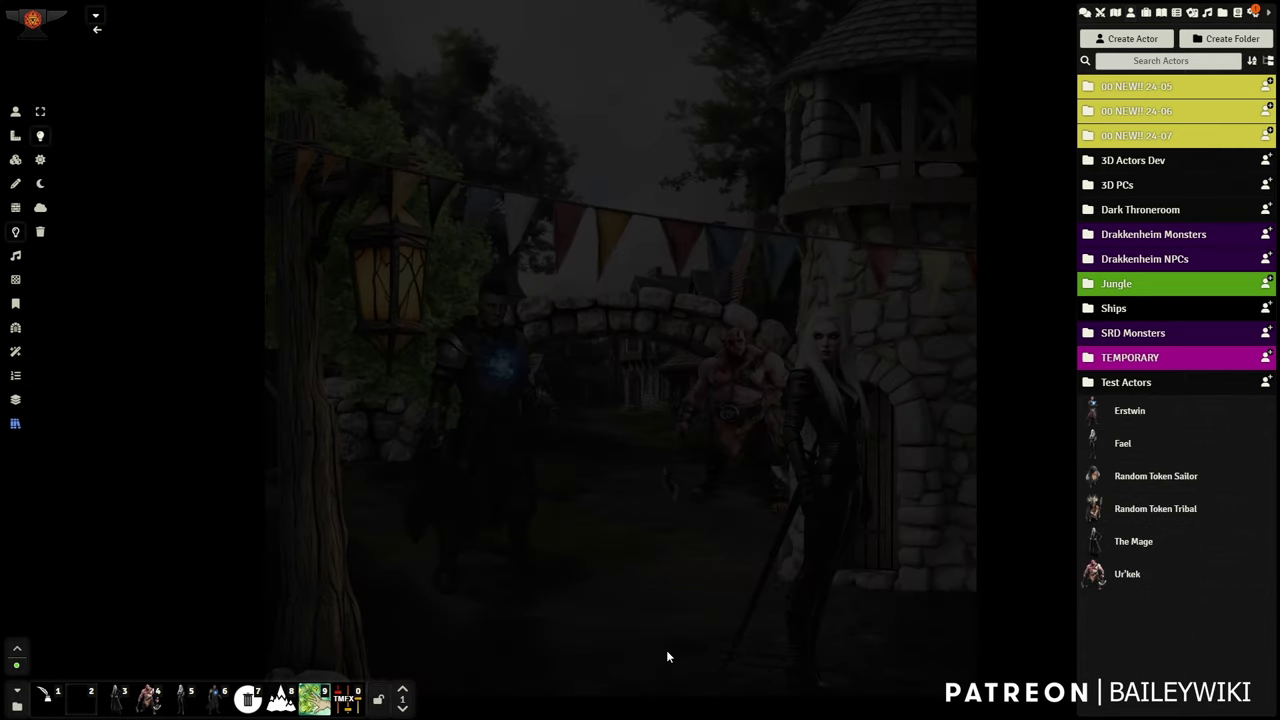
Step: Inspect the stone tower tile's configuration and close it unchanged
left_click(15, 161)
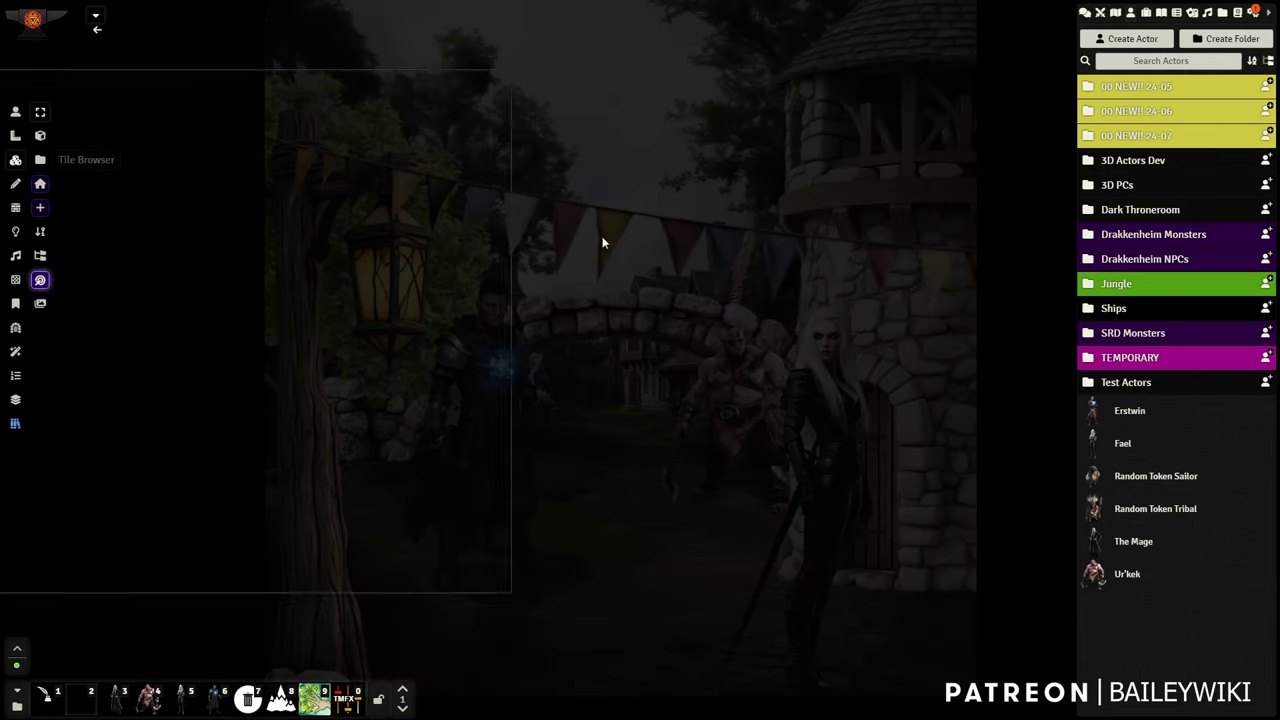
double_click(874, 305)
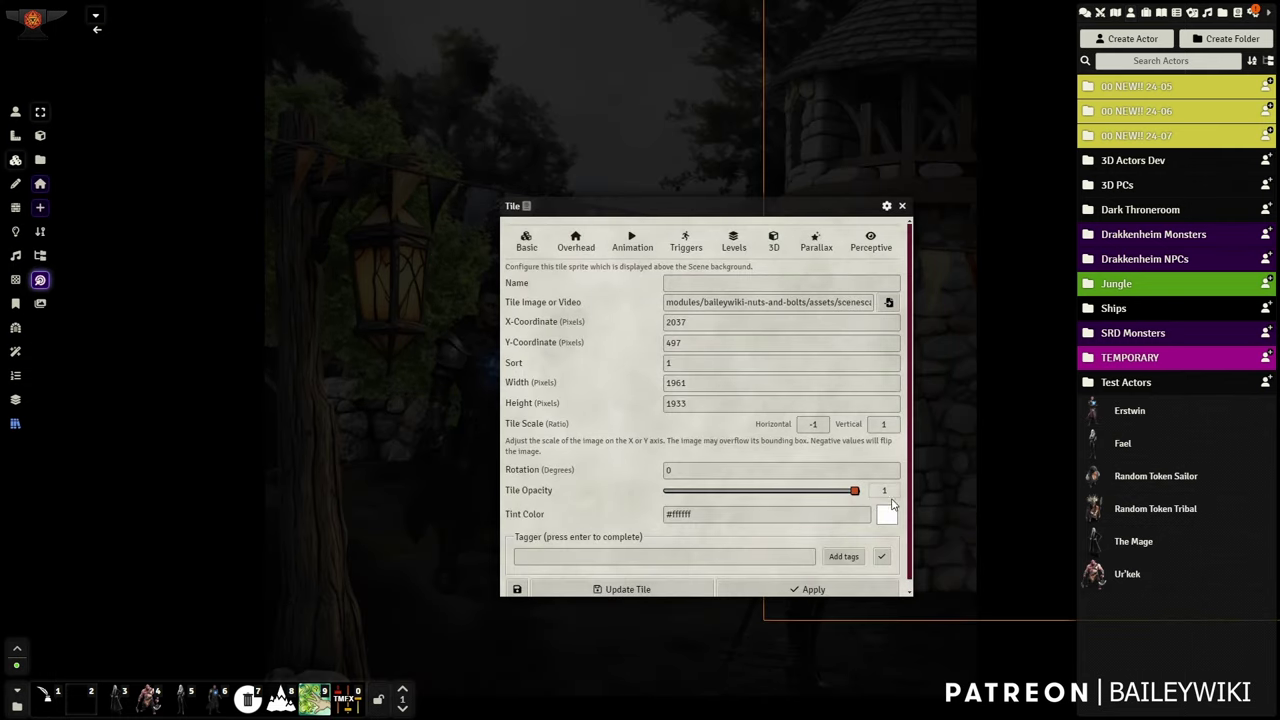
left_click(901, 205)
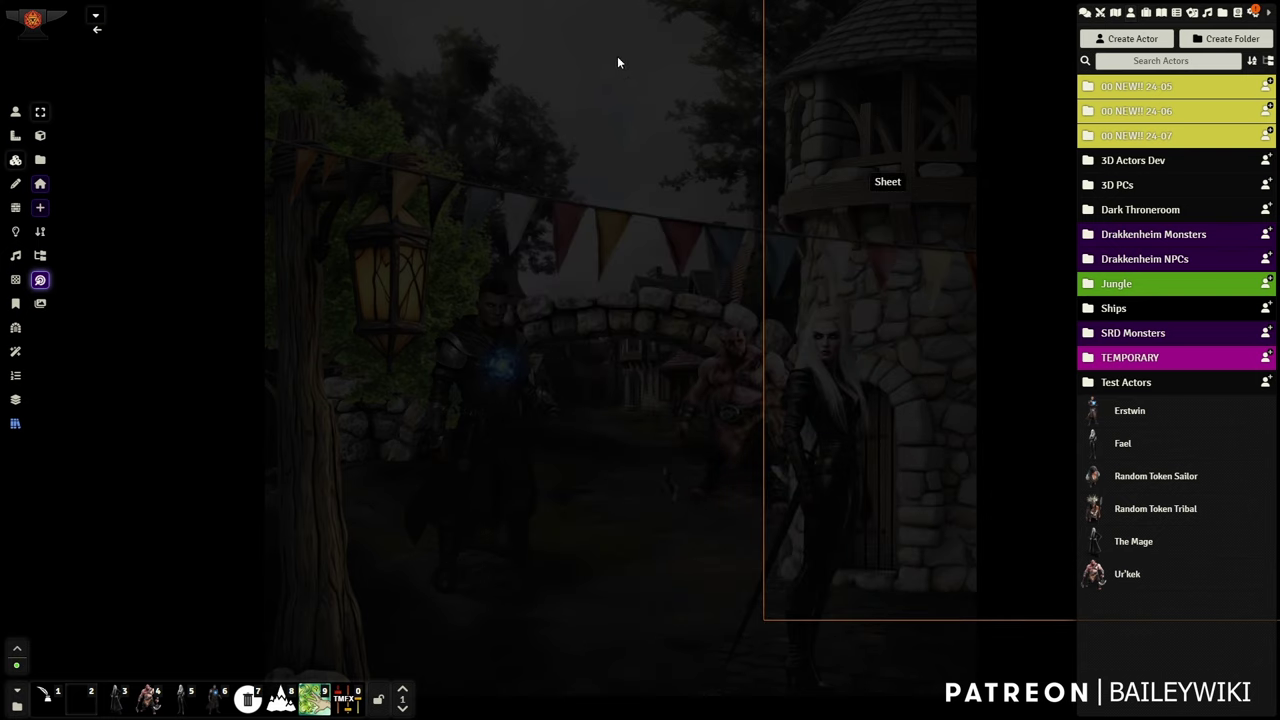
Step: Transition the scene's lighting back to daylight and show the Erstwin token's quick controls
left_click(15, 233)
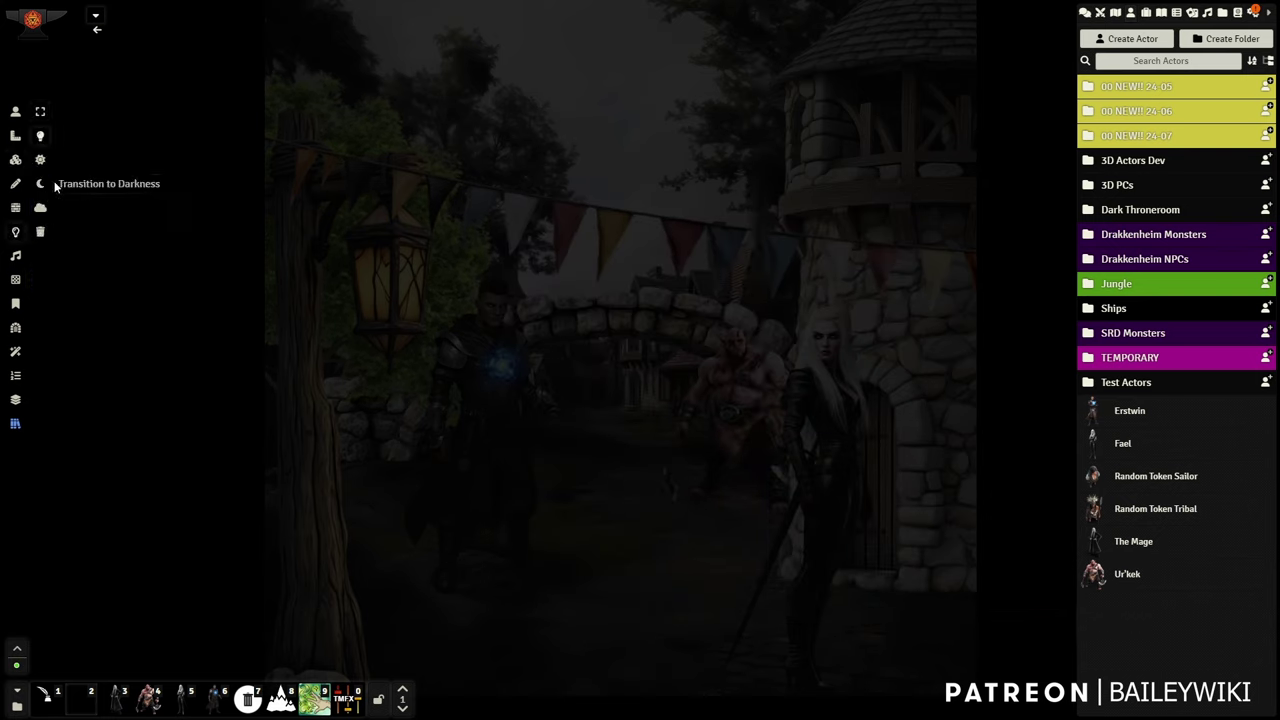
left_click(16, 114)
scroll(551, 429, "up", 3)
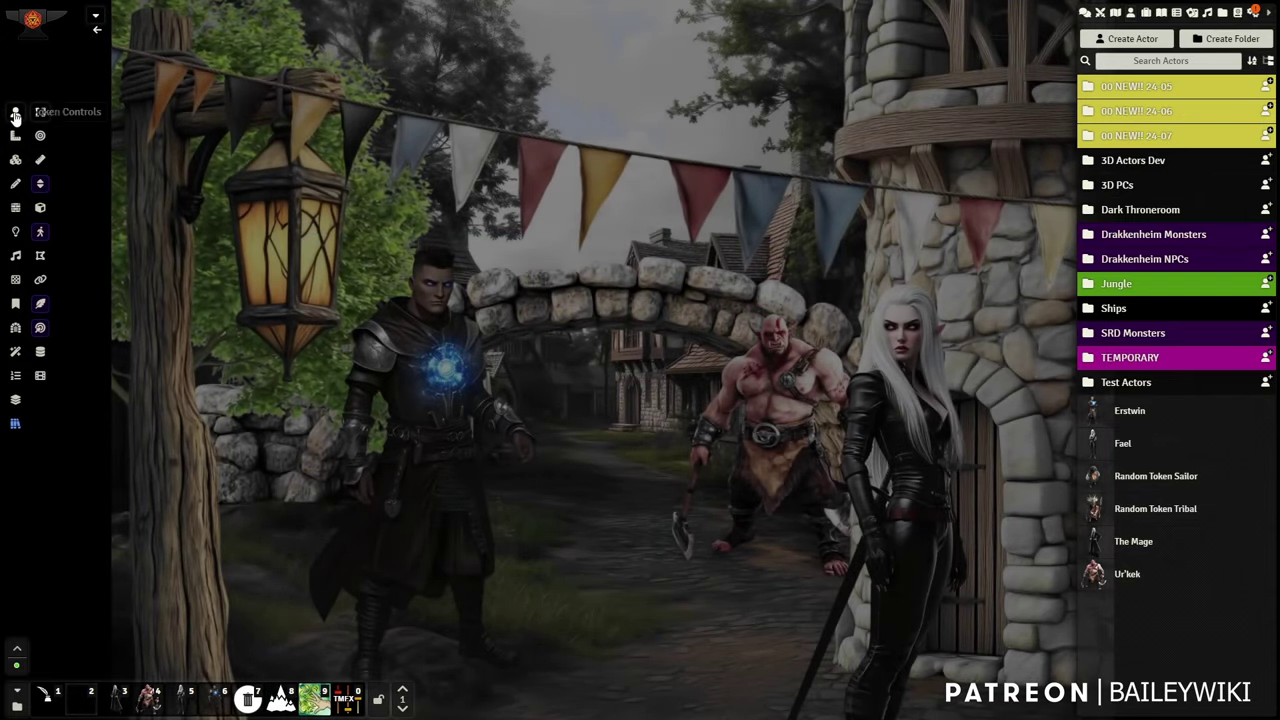
left_click_drag(612, 201, 522, 339)
scroll(522, 340, "up", 4)
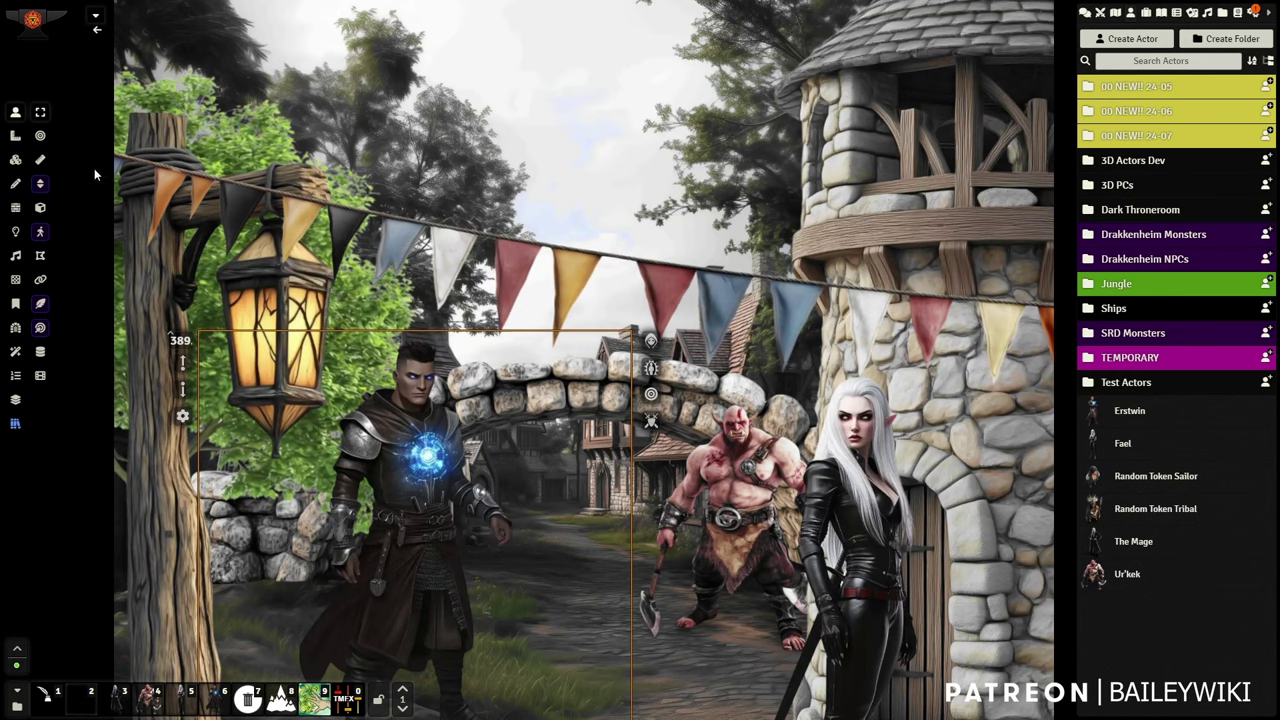
Step: Examine the stone bridge tile's elevation and the tower tile's extents in relation to the three character tokens
left_click(15, 159)
right_click(710, 425)
left_click_drag(710, 425, 662, 256)
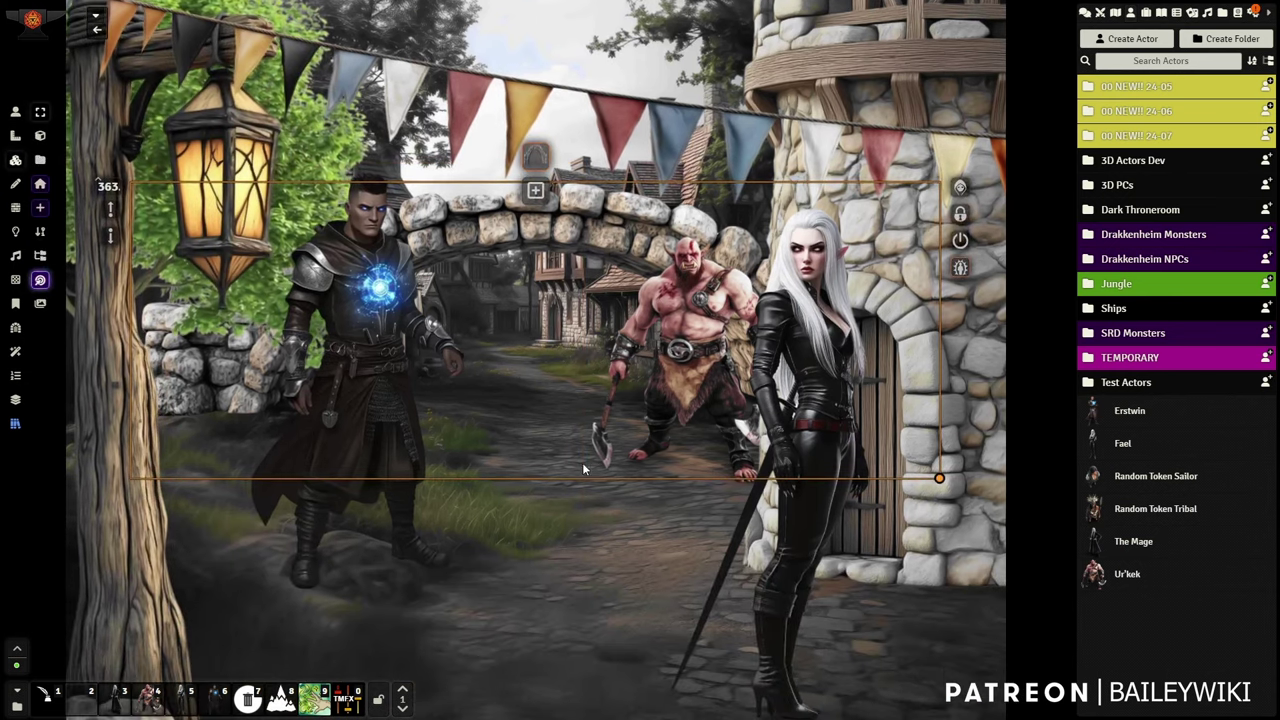
left_click(16, 112)
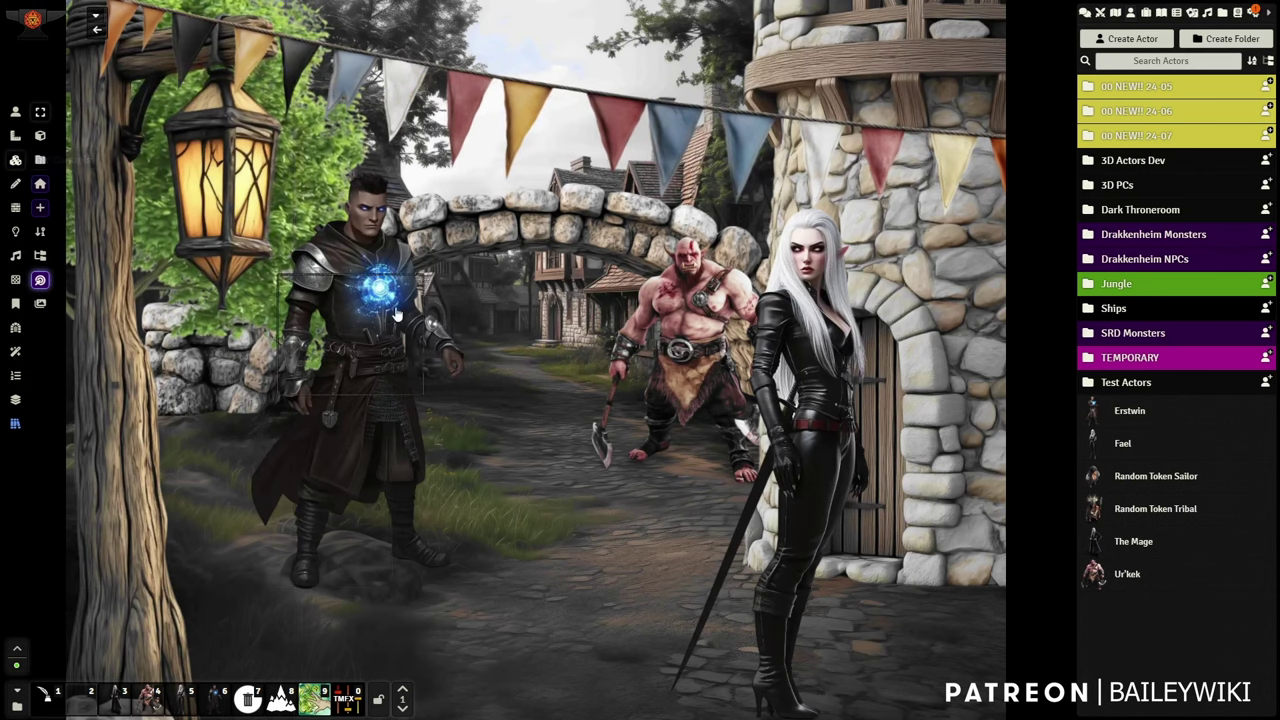
right_click(542, 244)
left_click_drag(542, 244, 514, 305)
left_click_drag(439, 564, 527, 389)
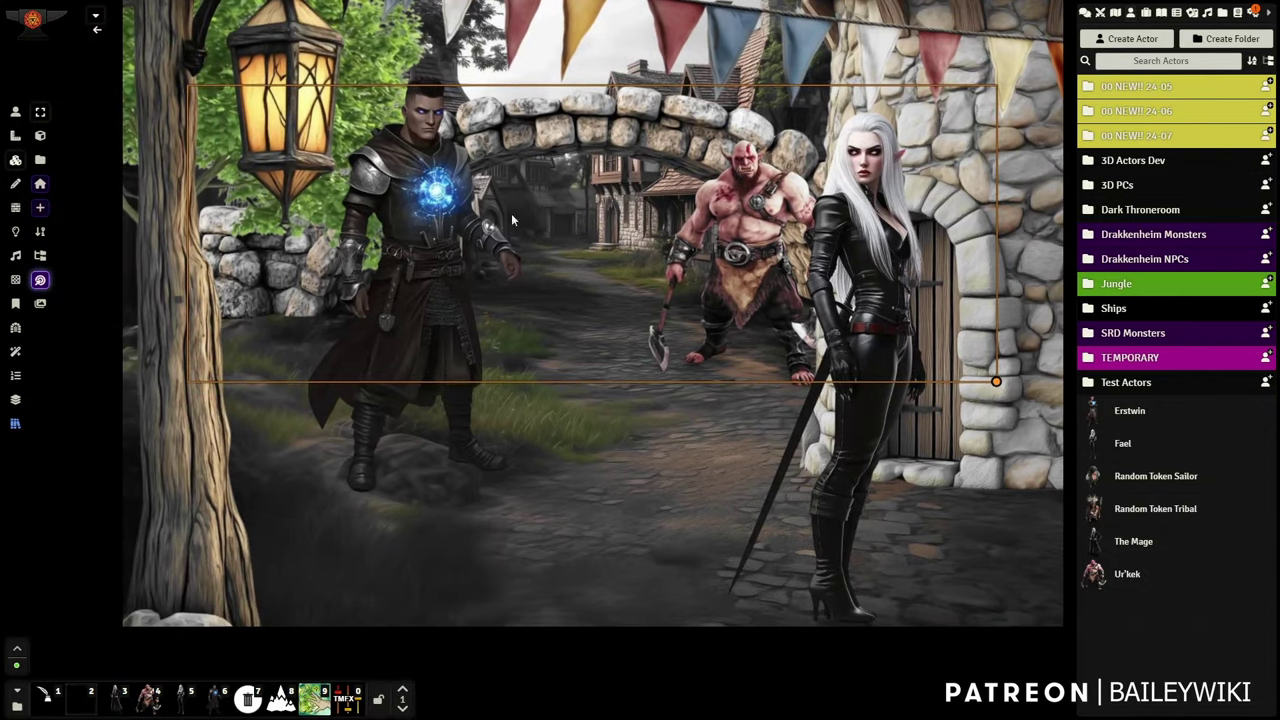
left_click_drag(511, 213, 527, 309)
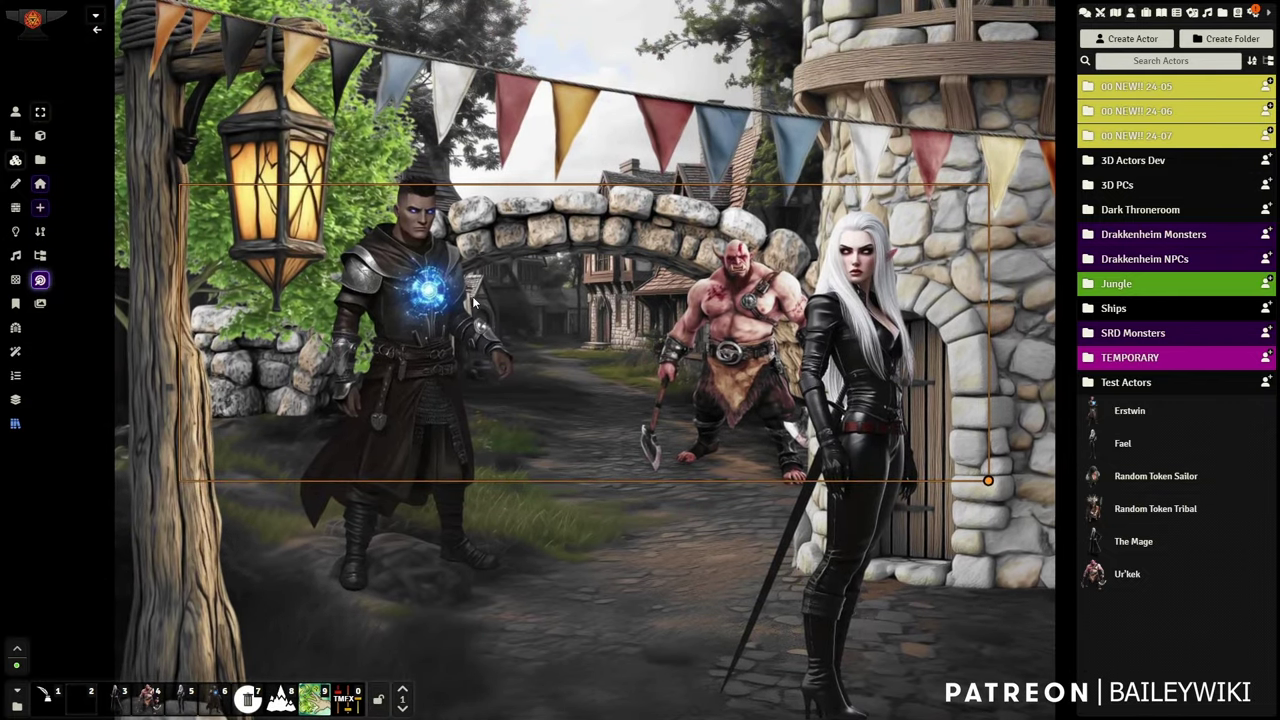
left_click_drag(593, 298, 557, 386)
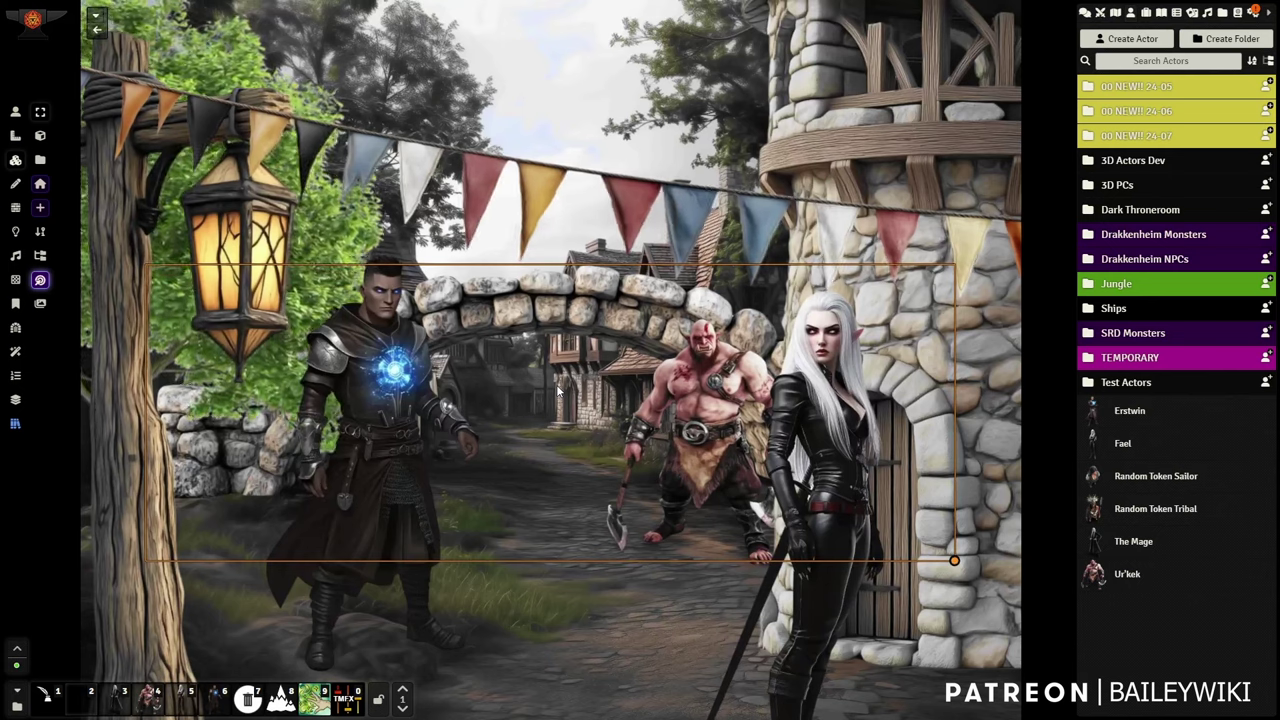
left_click(854, 512)
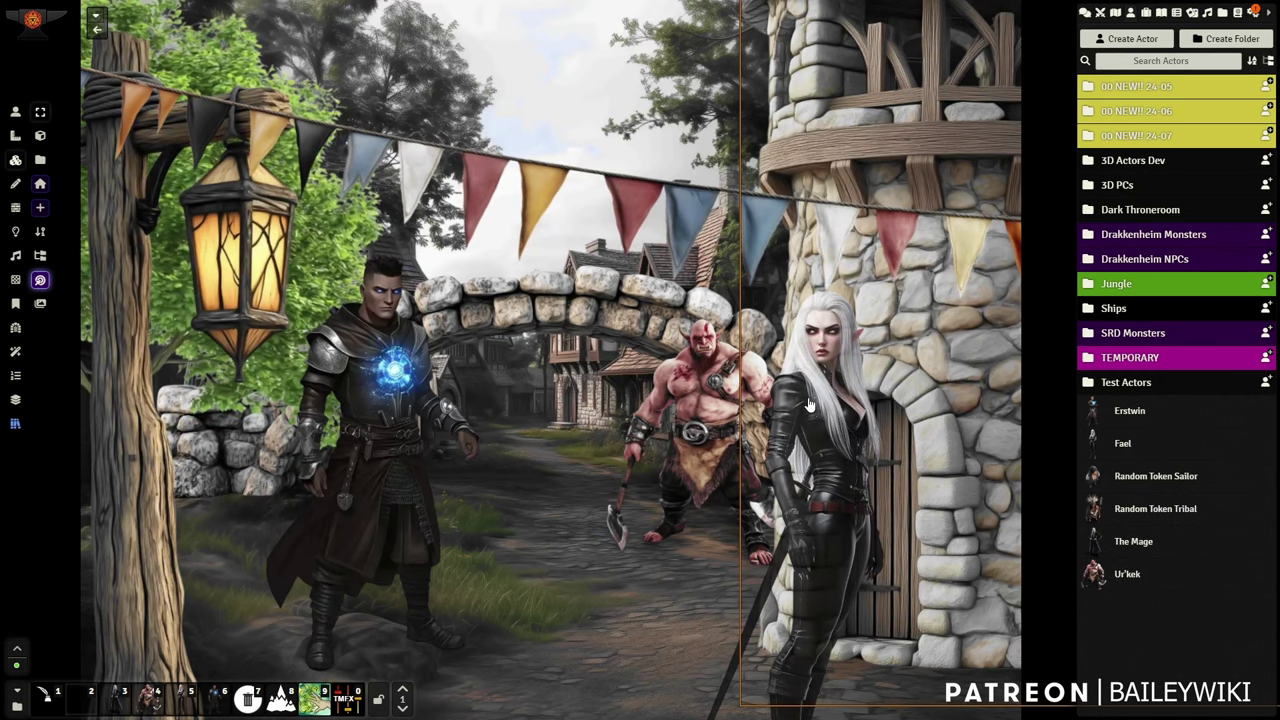
left_click_drag(598, 620, 613, 530)
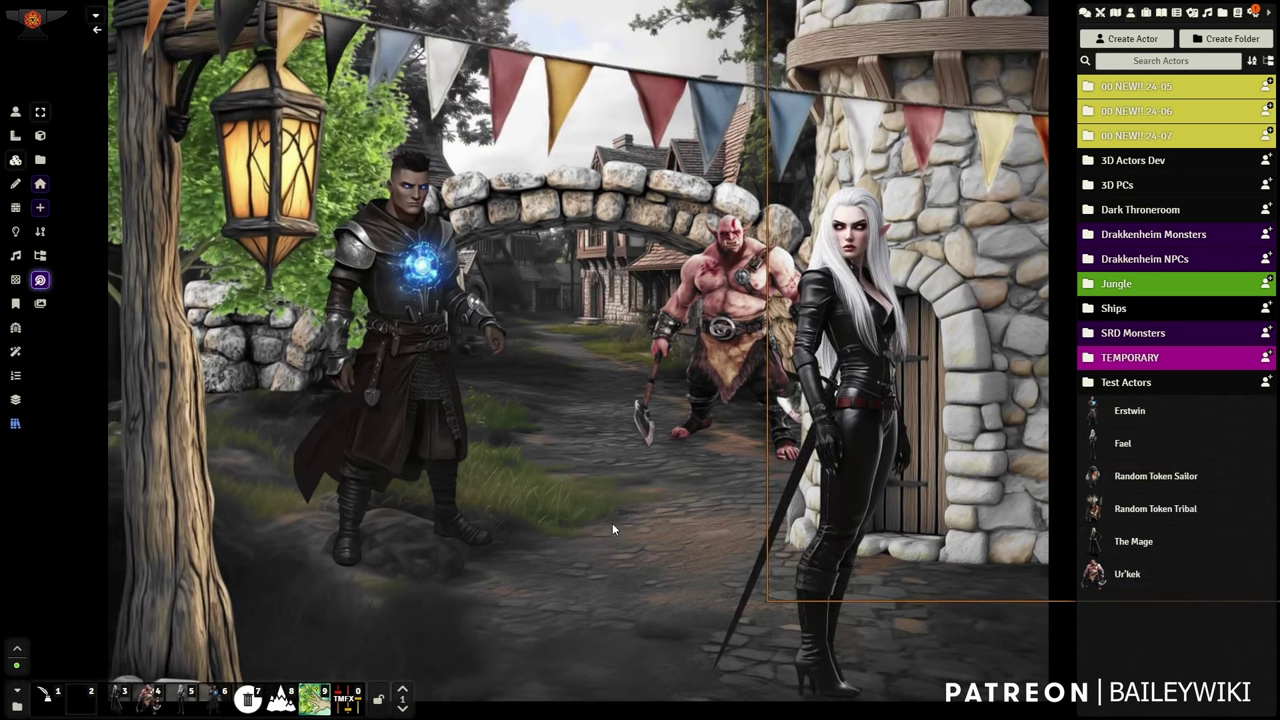
Step: Examine the rogue token's appearance settings and the available pose images, leaving its image as is
left_click(15, 112)
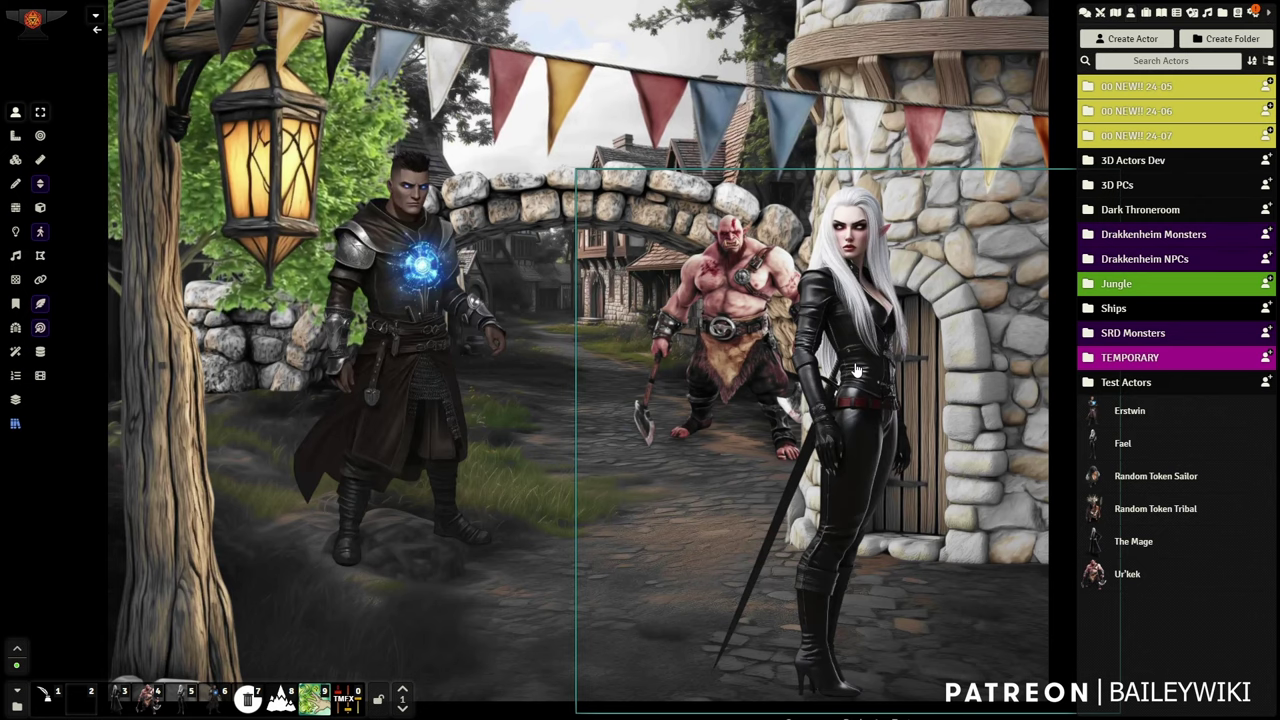
scroll(885, 305, "up", 1)
double_click(886, 307)
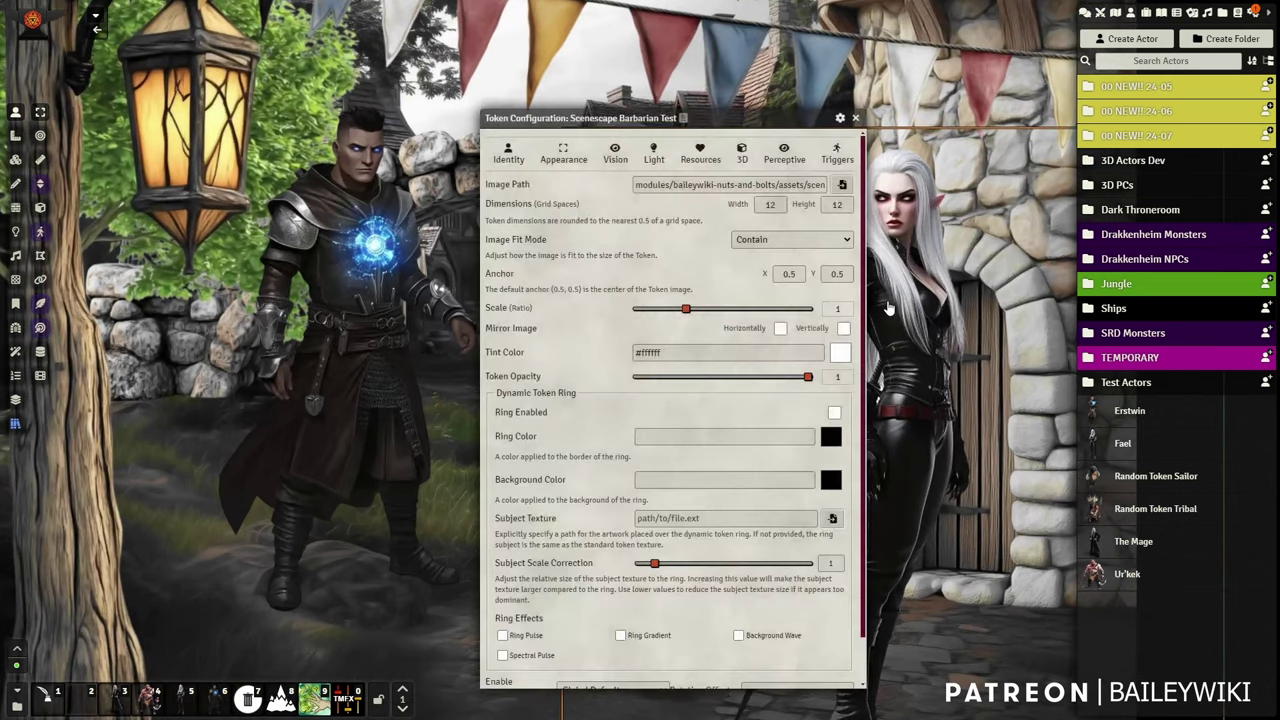
left_click(841, 186)
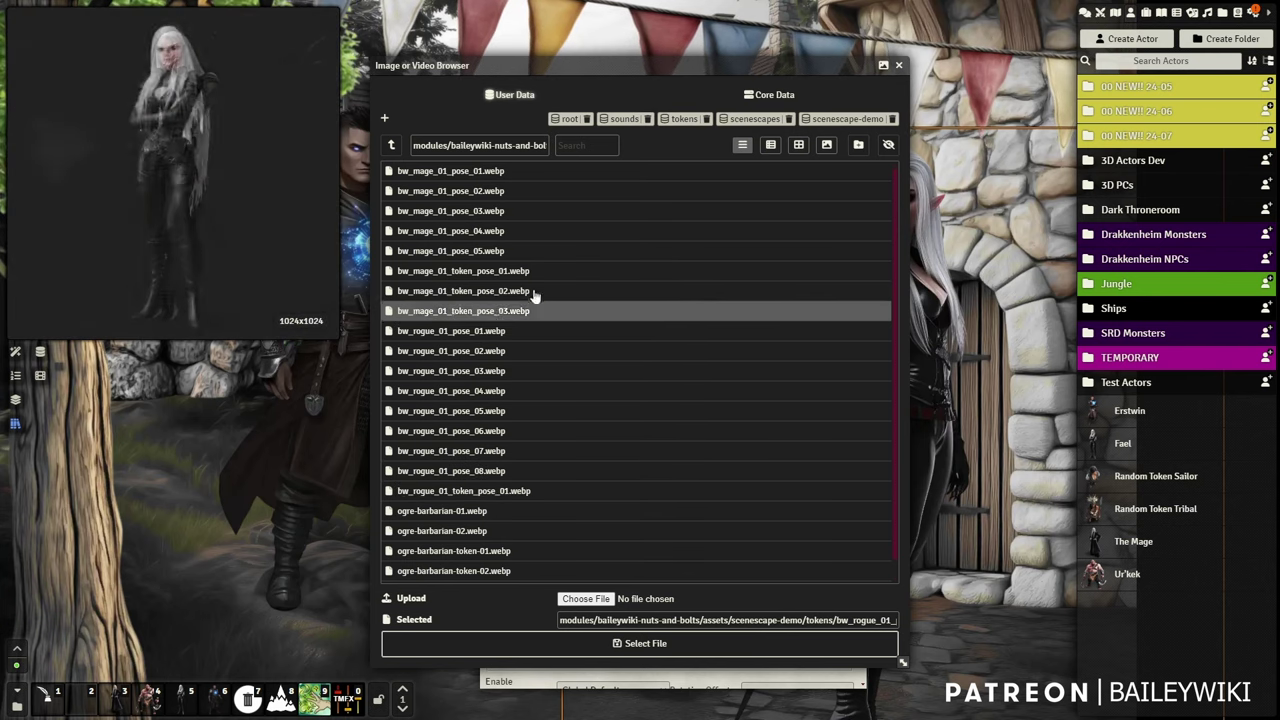
left_click(900, 66)
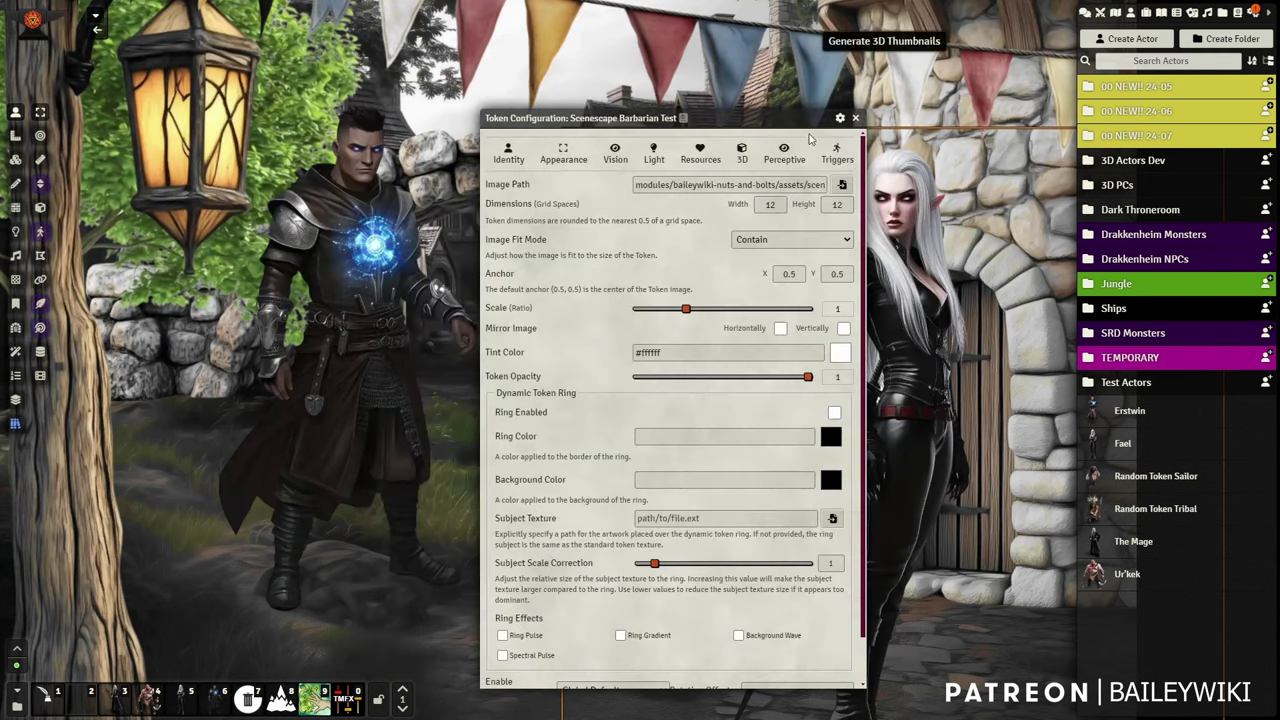
left_click(857, 119)
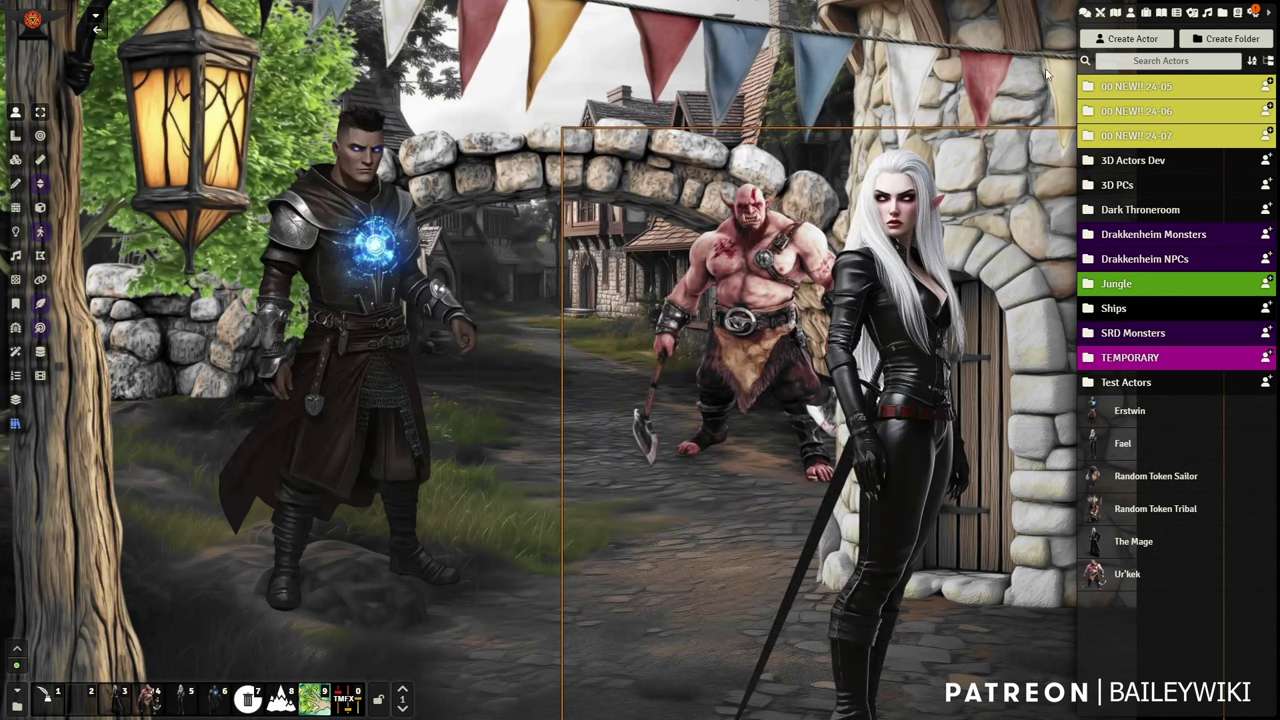
Step: Shrink the Mass Edit presets browser and swap its working compendium to Mass Edit: Presets (MAIN)
left_click(15, 424)
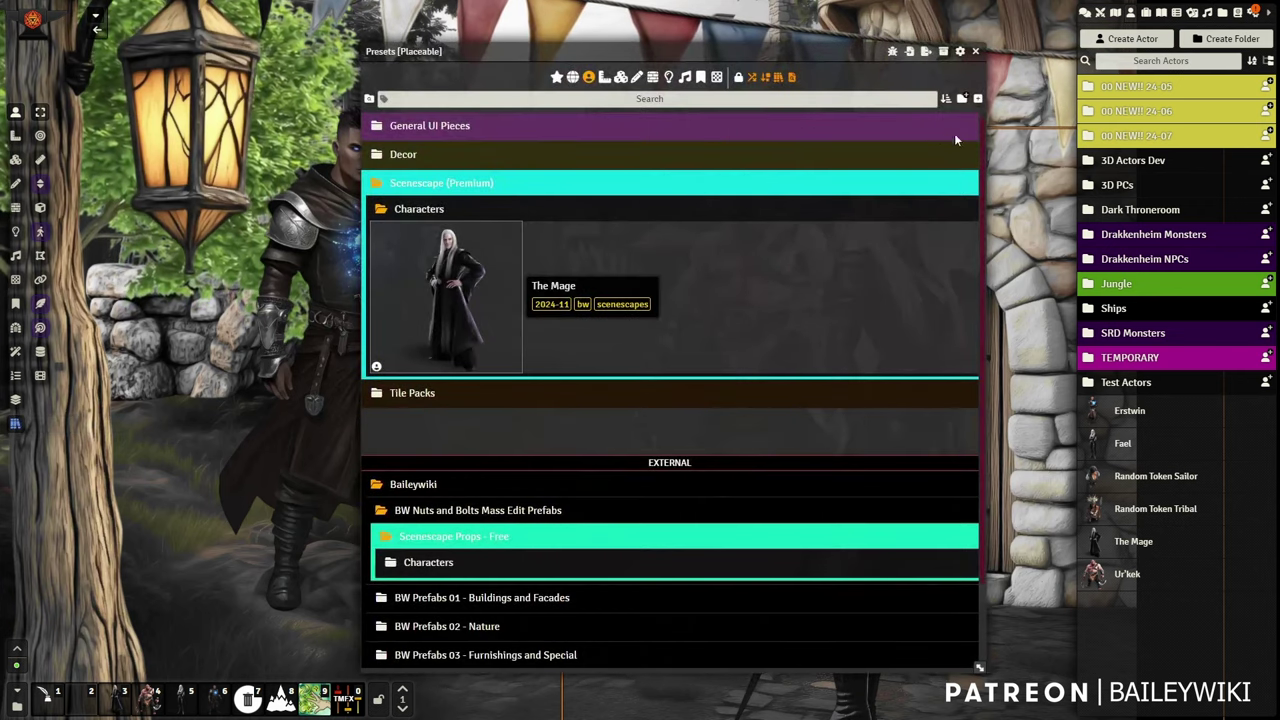
left_click_drag(980, 670, 614, 595)
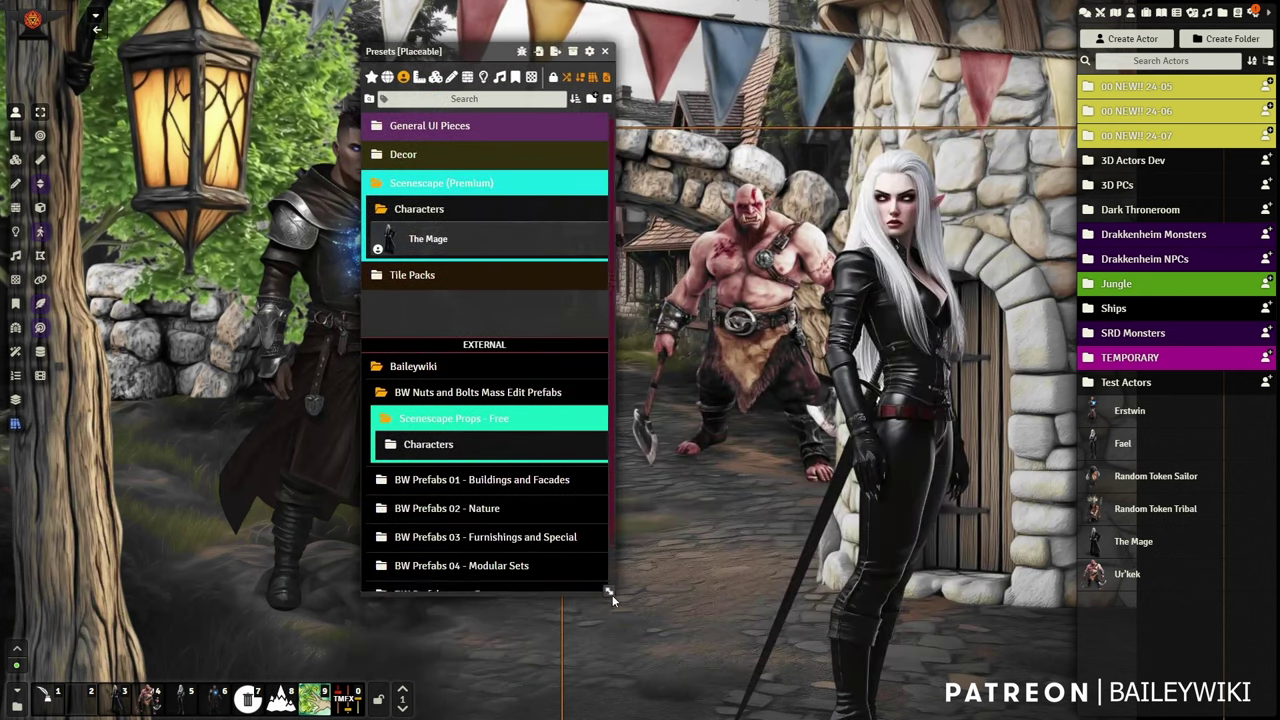
left_click_drag(470, 51, 281, 59)
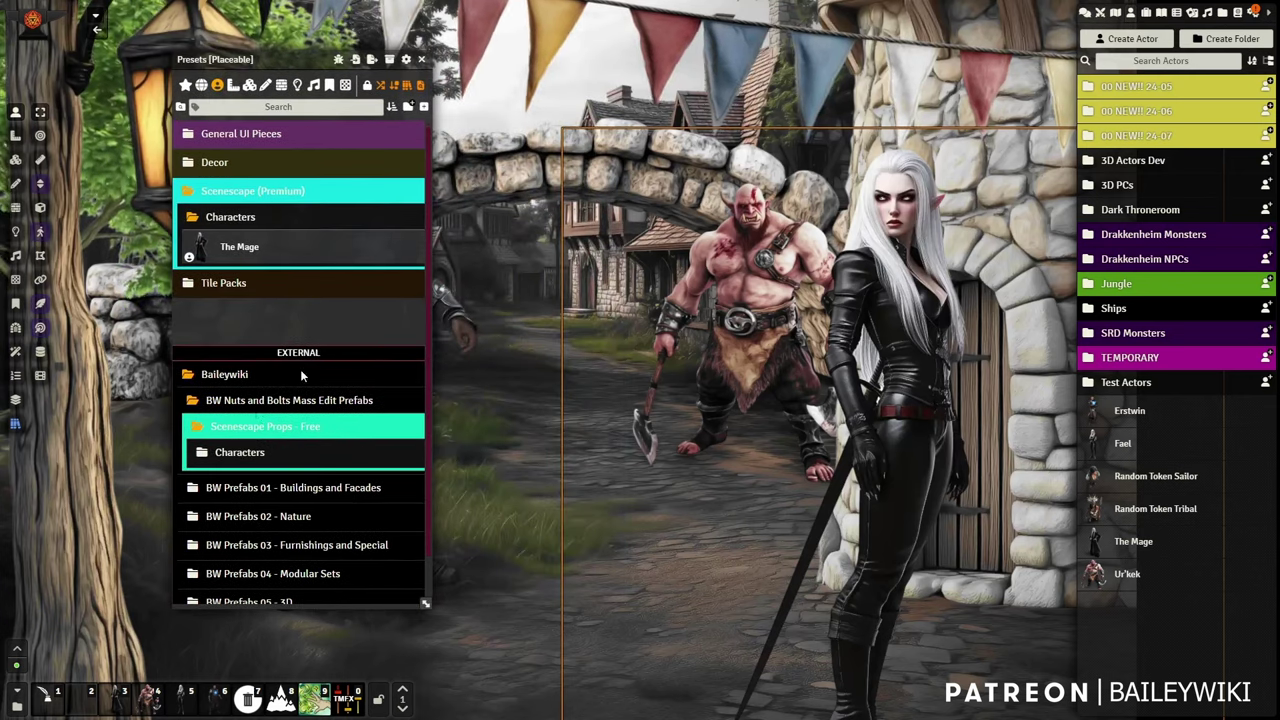
left_click(338, 59)
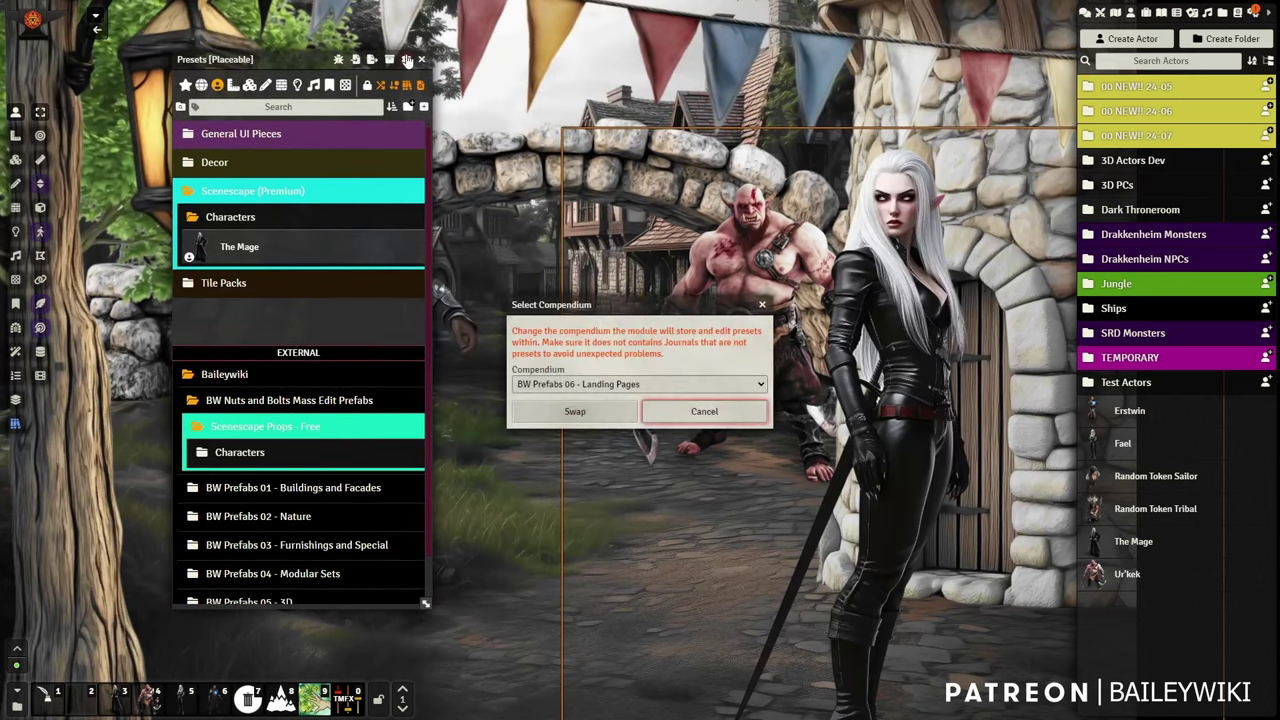
left_click(620, 384)
left_click(603, 401)
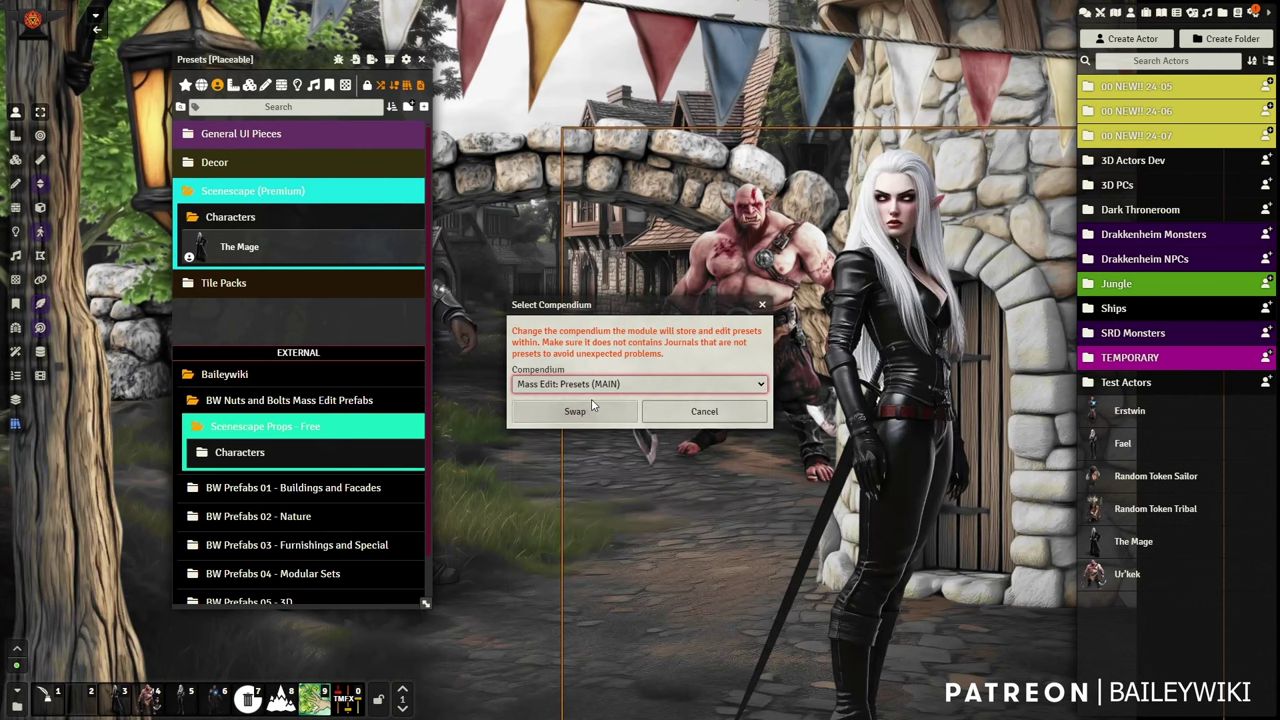
left_click(575, 411)
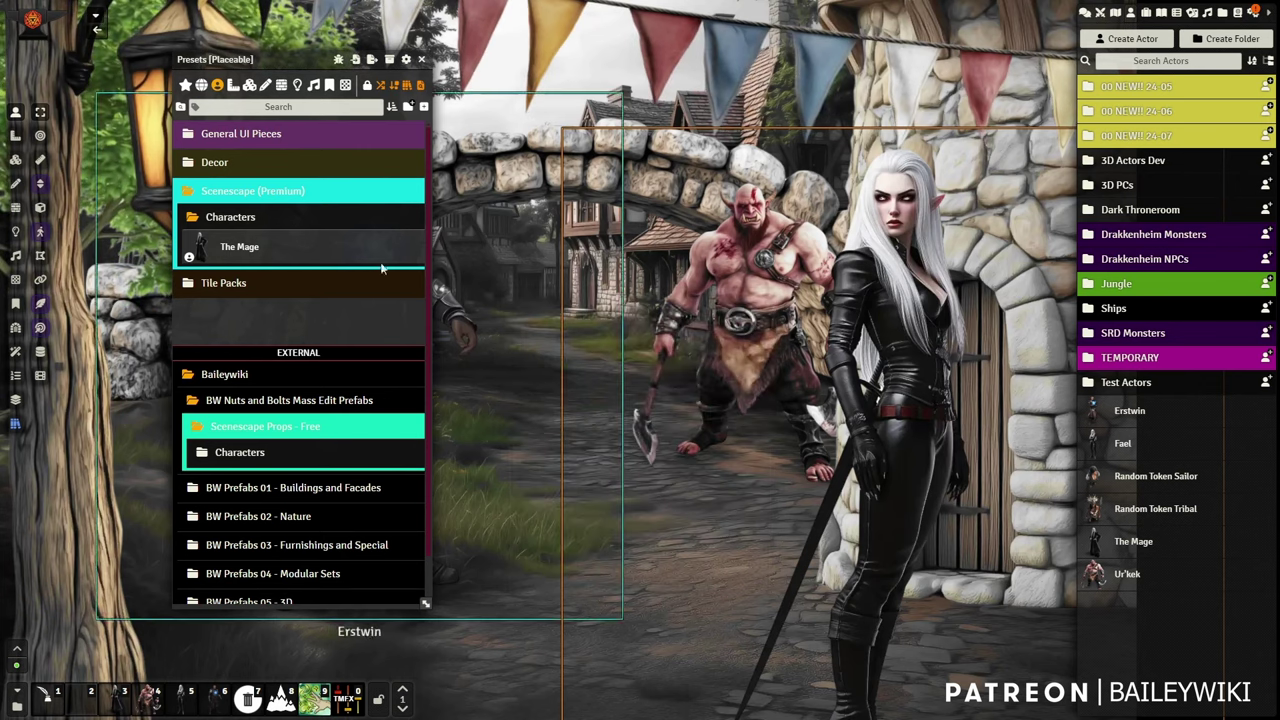
Step: Look through the ship and boat token presets, keeping the scene in view around the browser, and close it
scroll(300, 477, "down", 2)
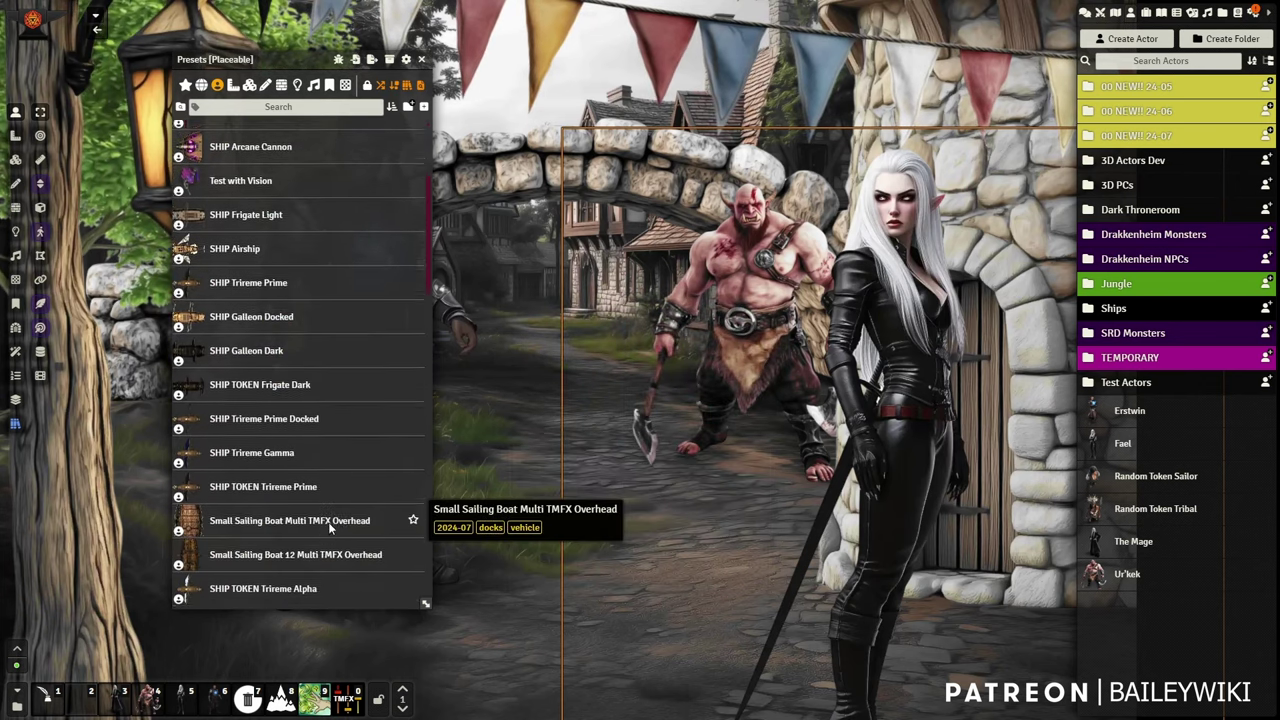
scroll(305, 470, "up", 2)
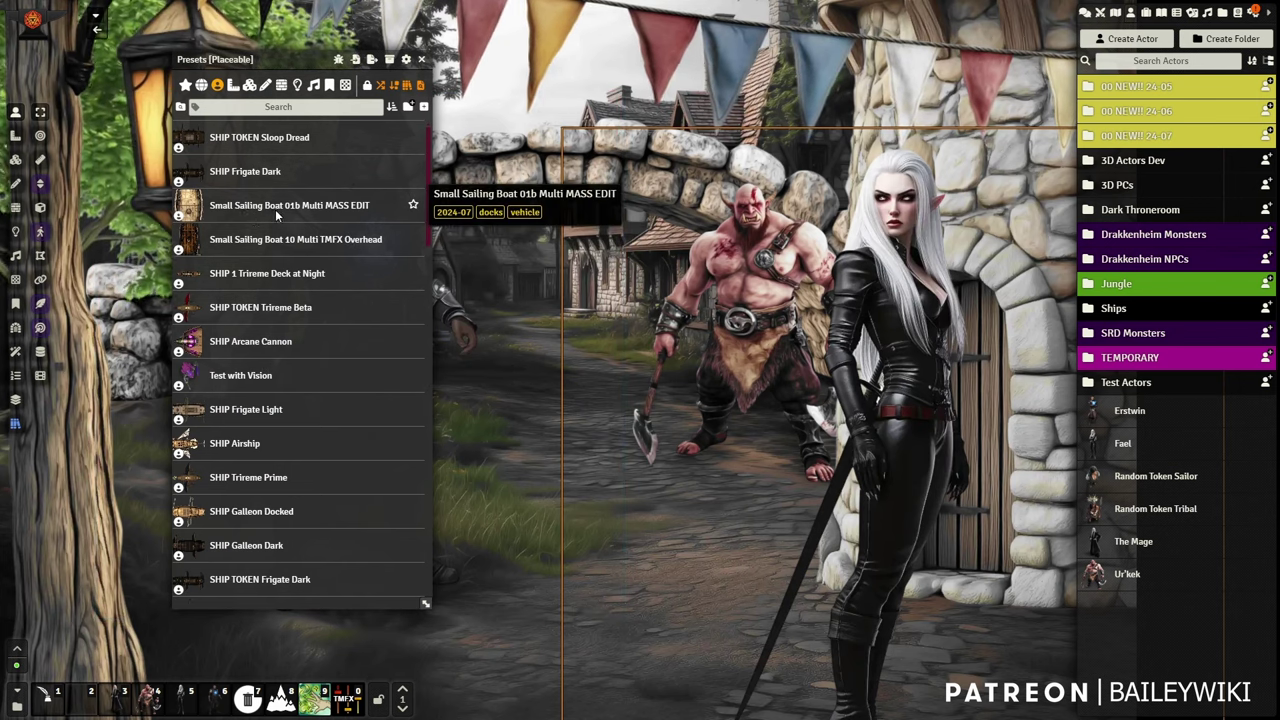
scroll(689, 264, "down", 7)
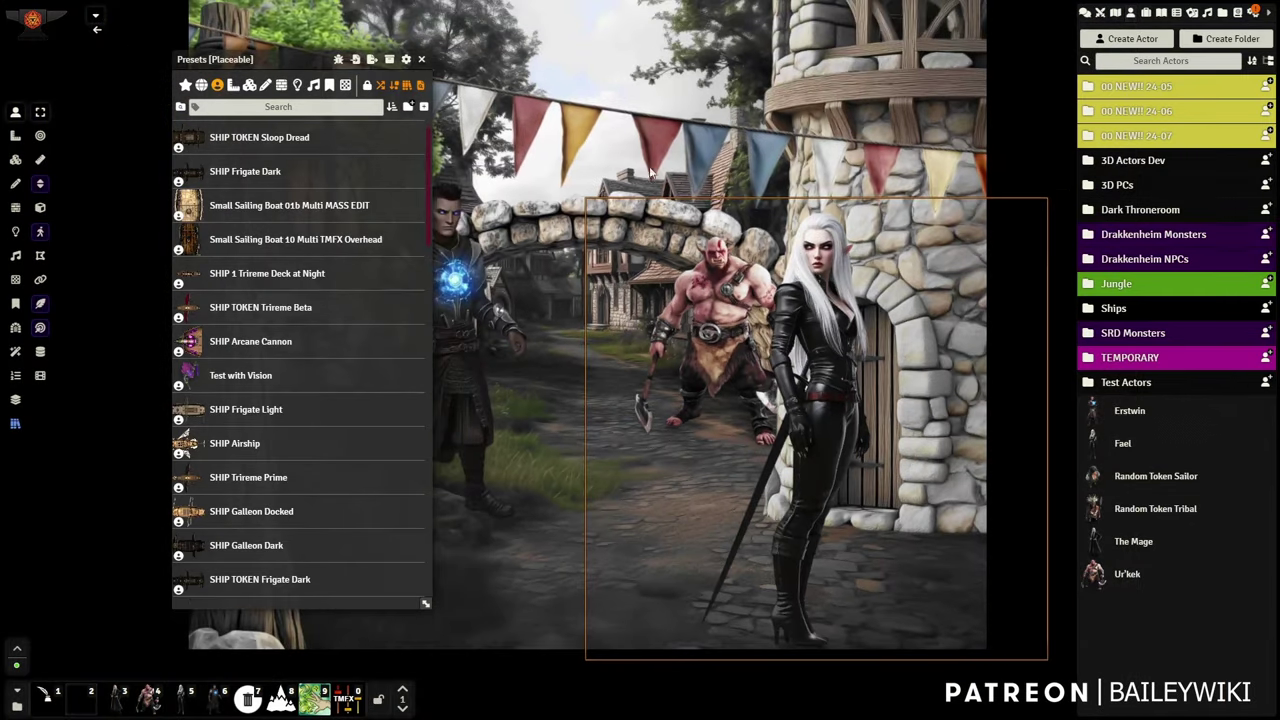
left_click_drag(786, 105, 800, 133)
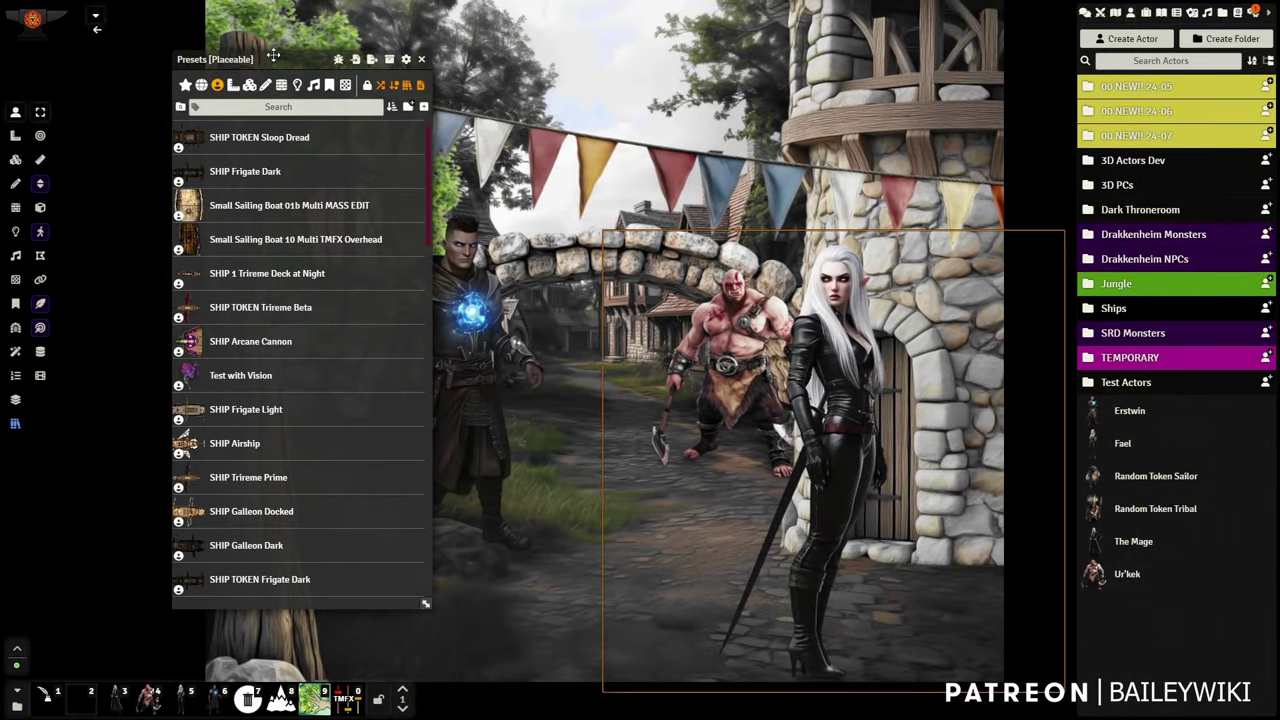
left_click_drag(272, 54, 491, 76)
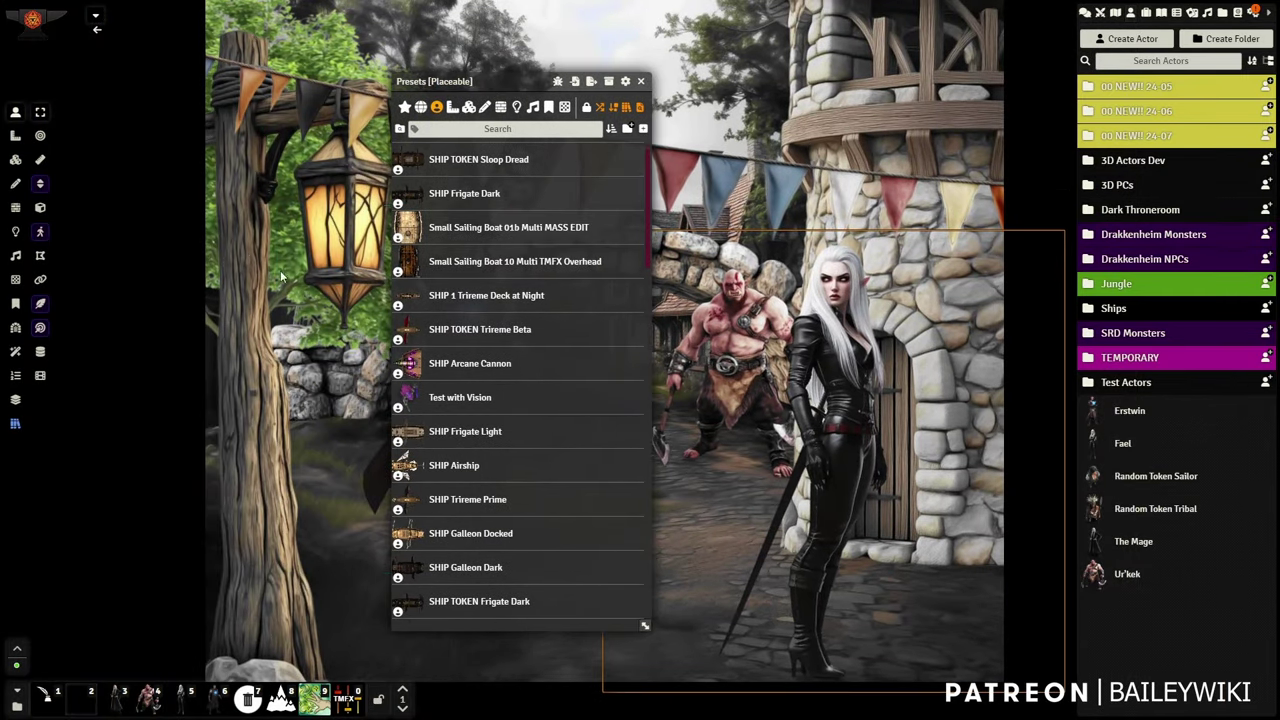
left_click_drag(495, 83, 759, 122)
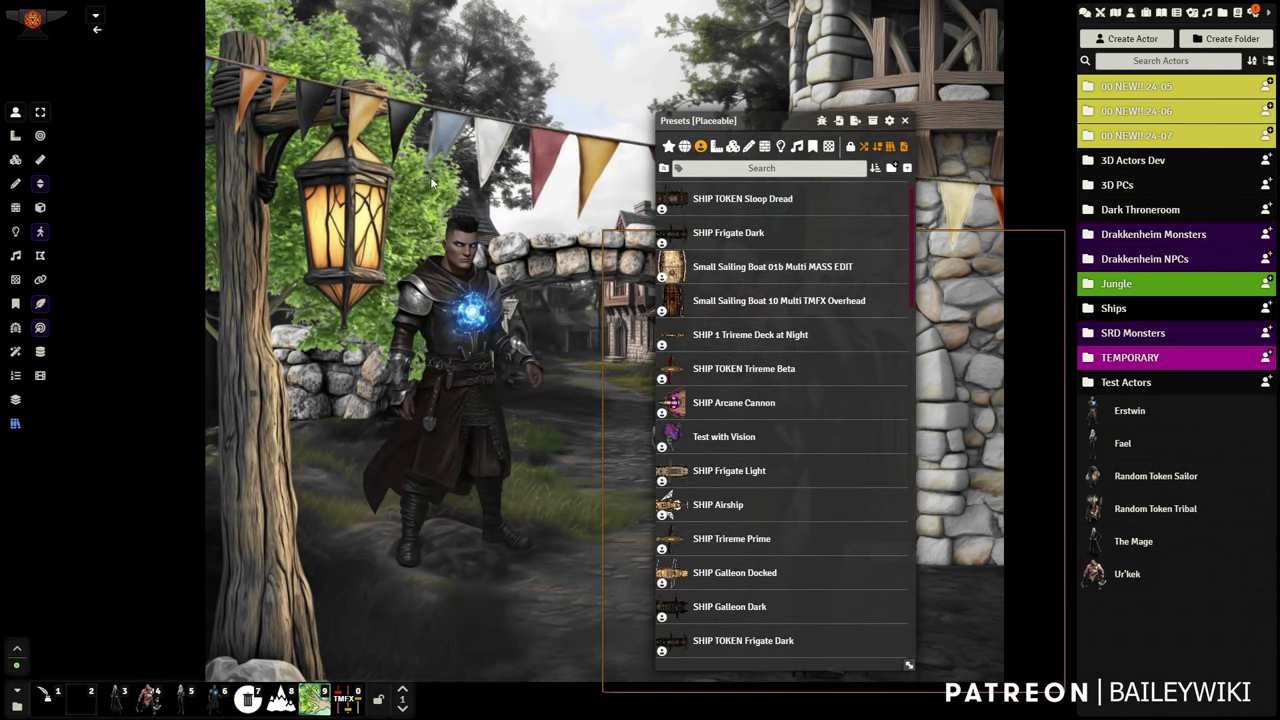
left_click_drag(769, 121, 391, 88)
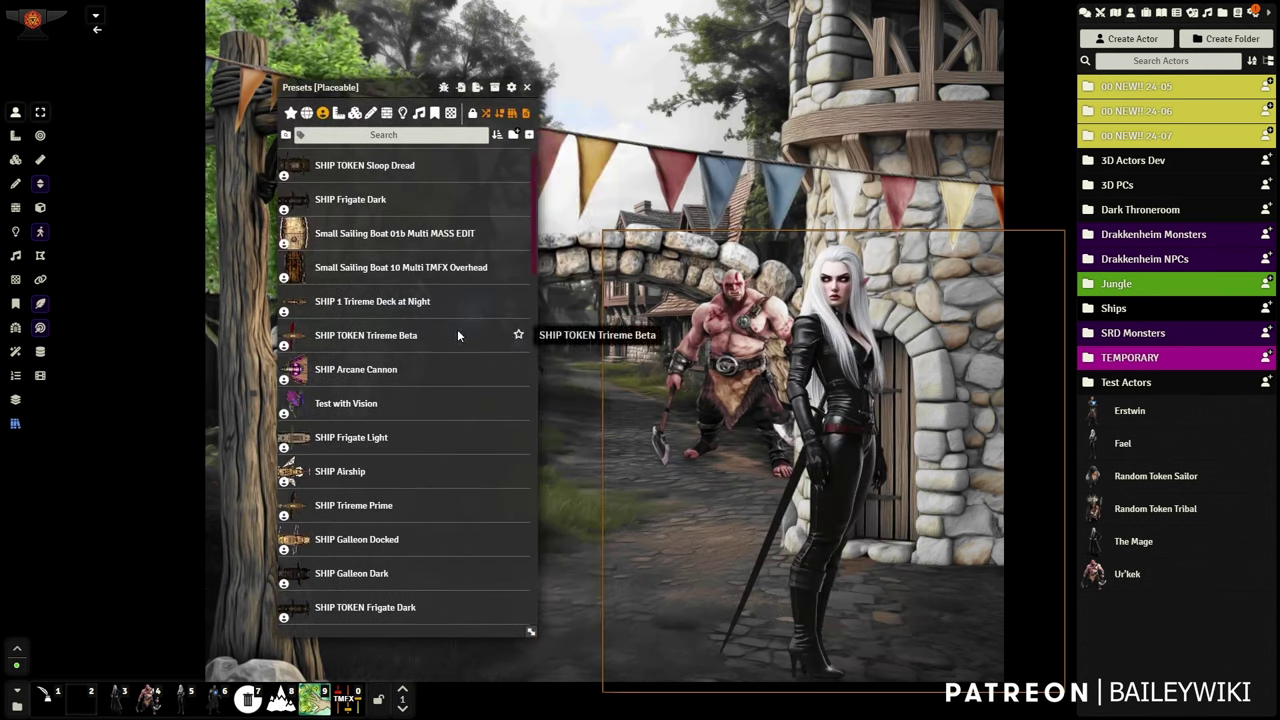
left_click(529, 88)
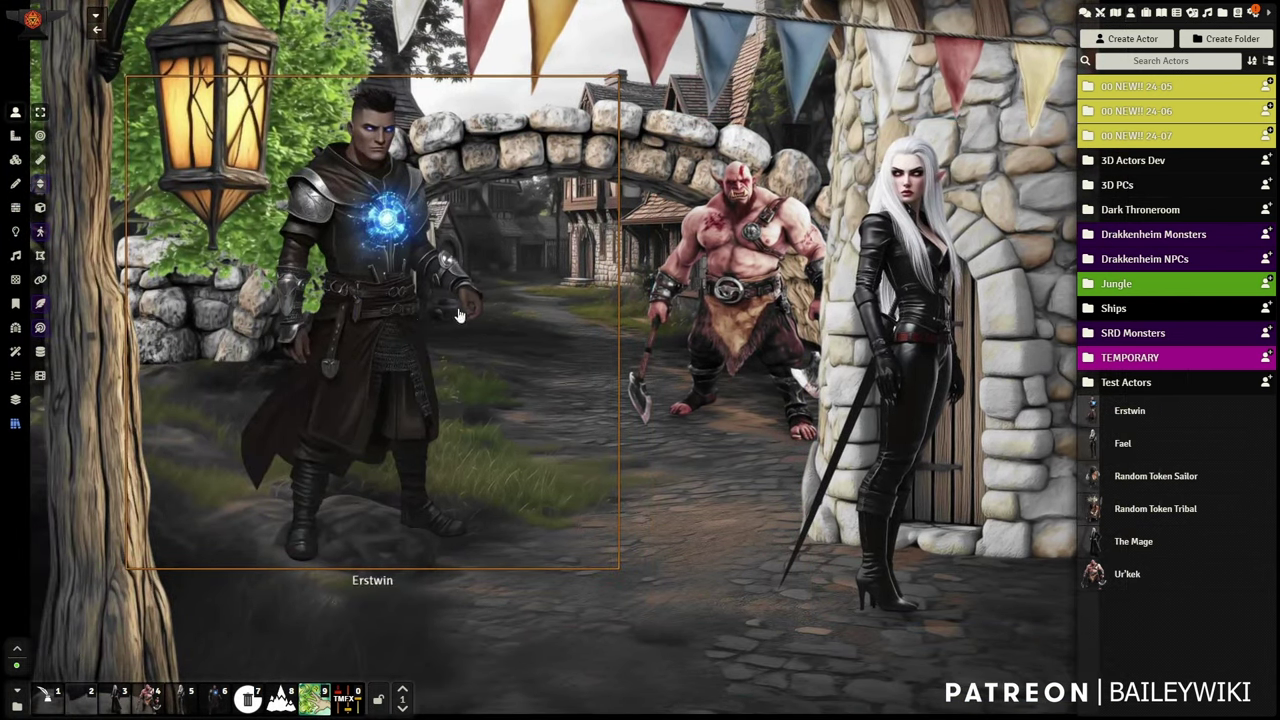
Step: Mark the Erstwin token as a target, select the rogue, and bring Erstwin's quick controls back up
right_click(380, 330)
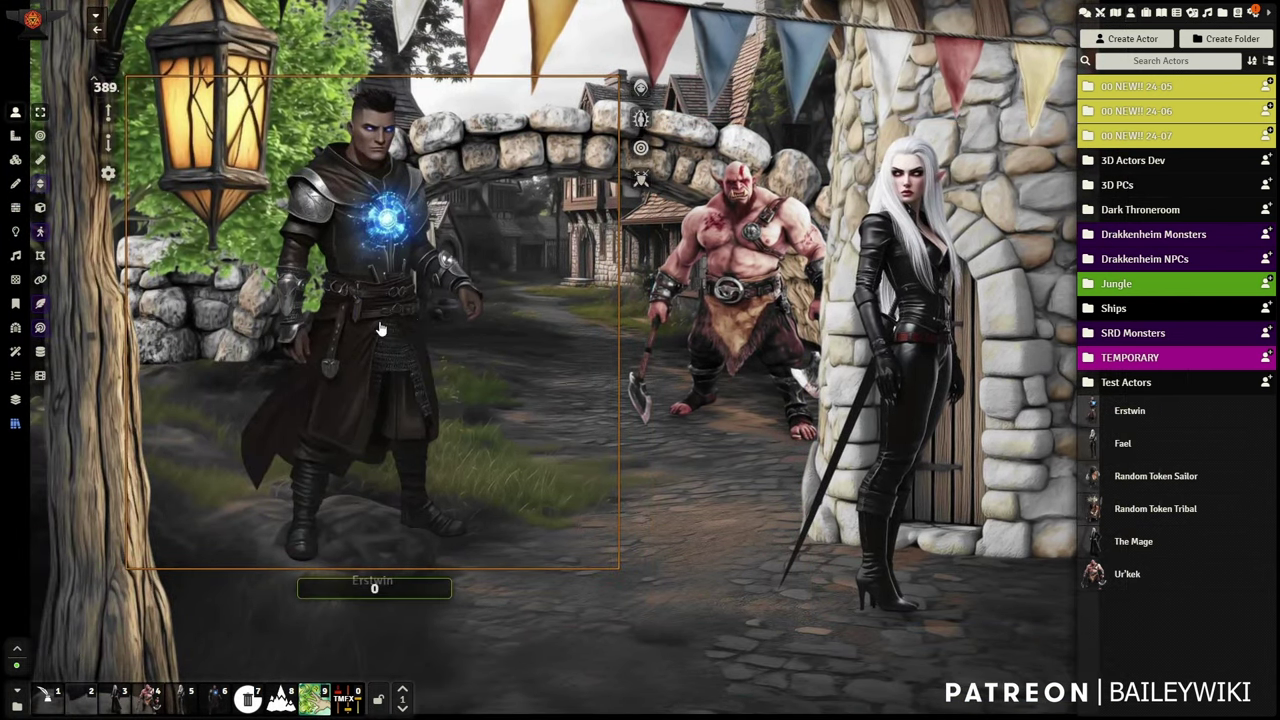
left_click(641, 150)
left_click(910, 232)
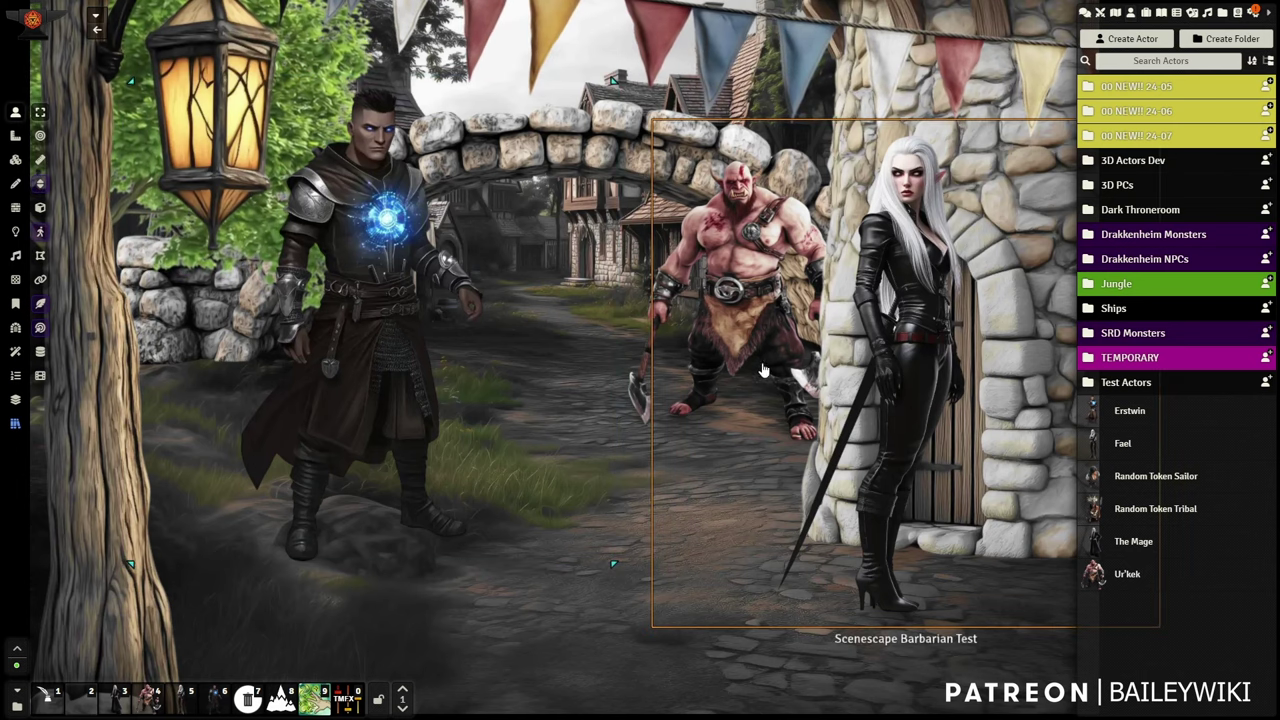
left_click(438, 326)
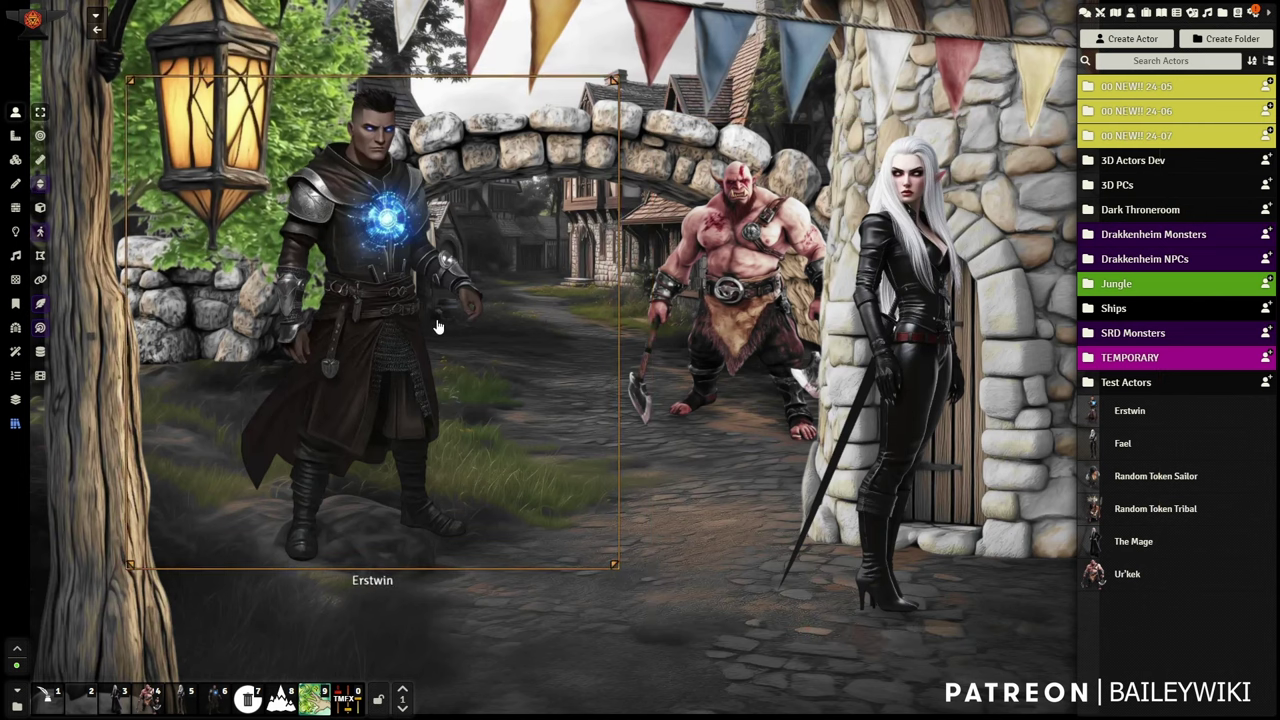
right_click(438, 326)
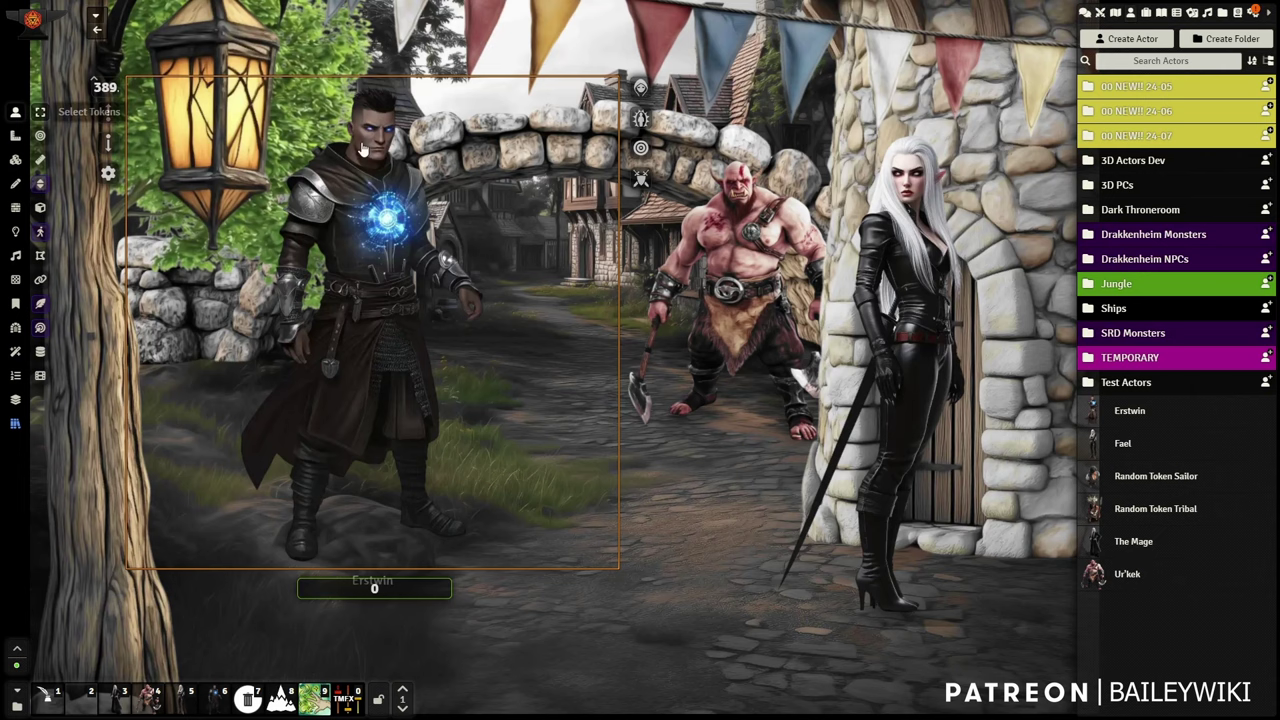
Step: Switch to editing tiles and show the quick controls of the small tile behind Erstwin
left_click(15, 162)
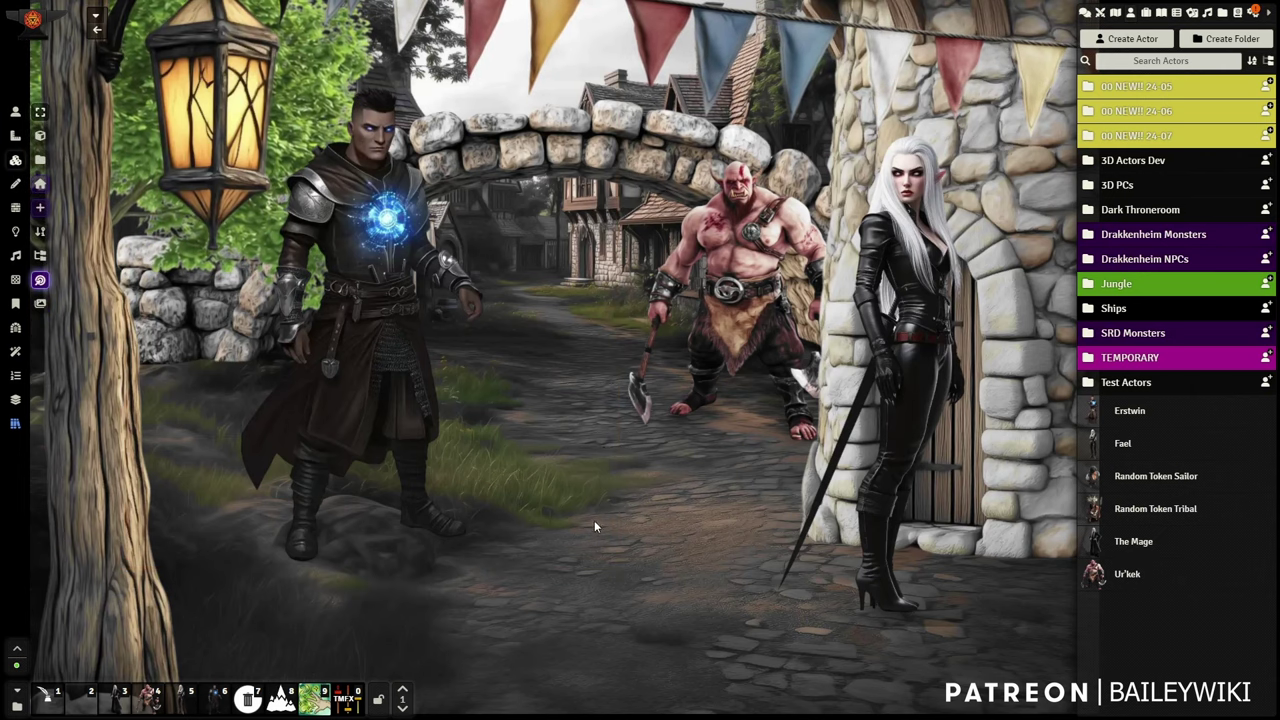
left_click_drag(594, 520, 629, 508)
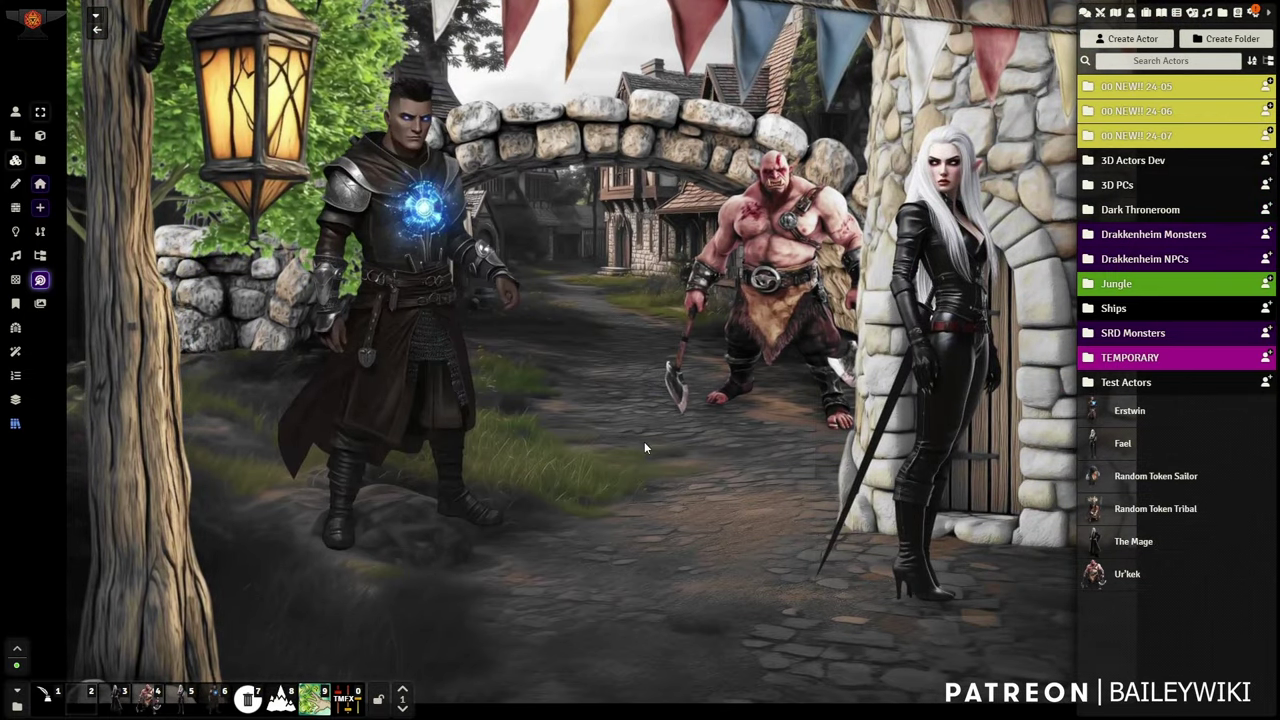
scroll(662, 481, "down", 1)
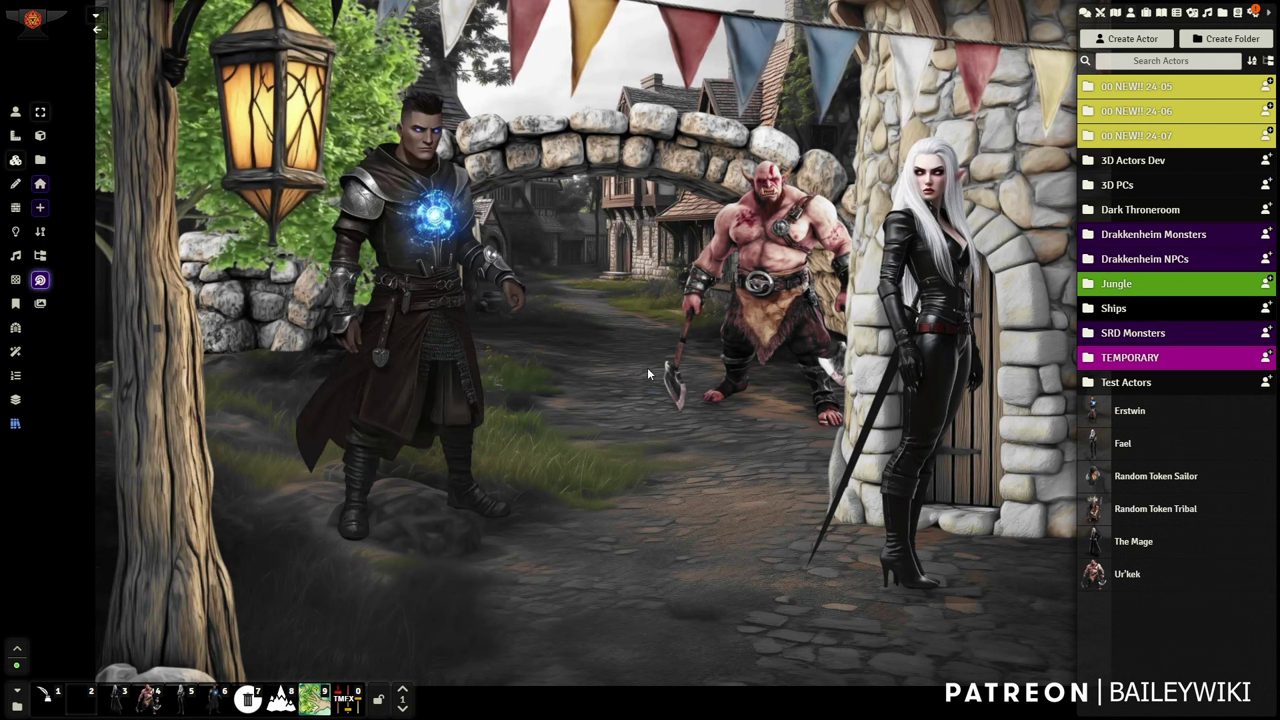
right_click(445, 314)
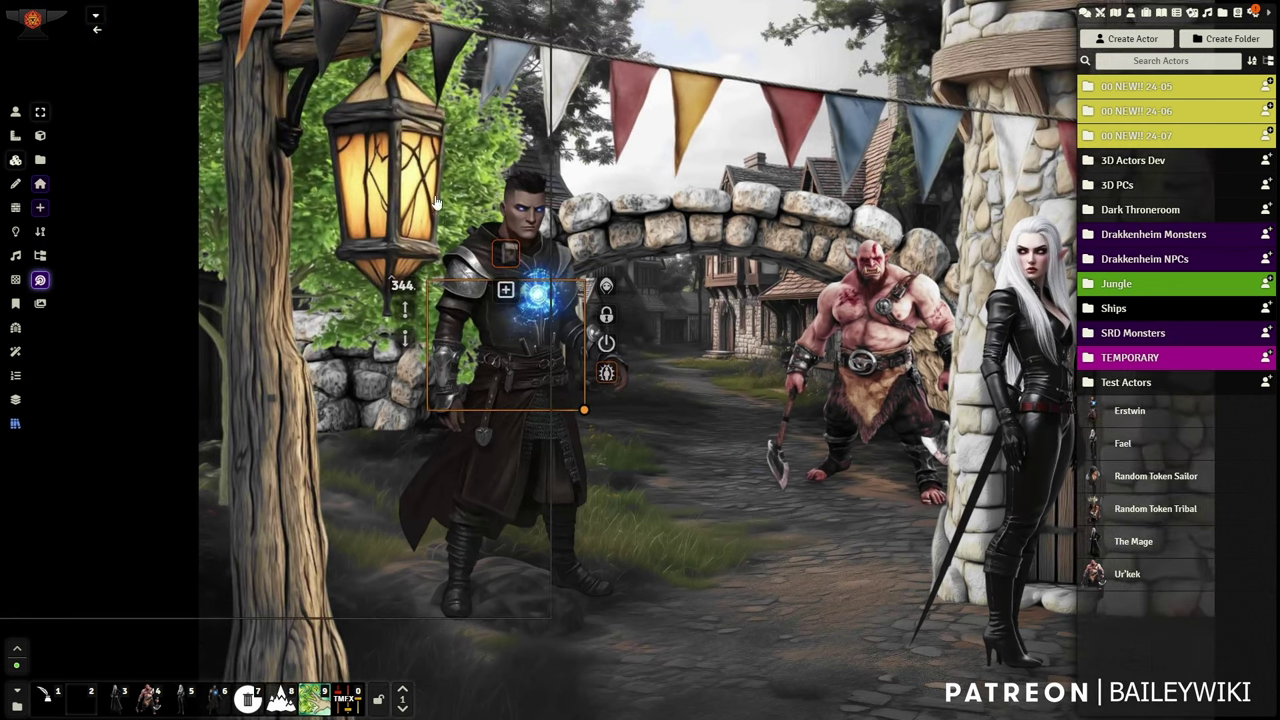